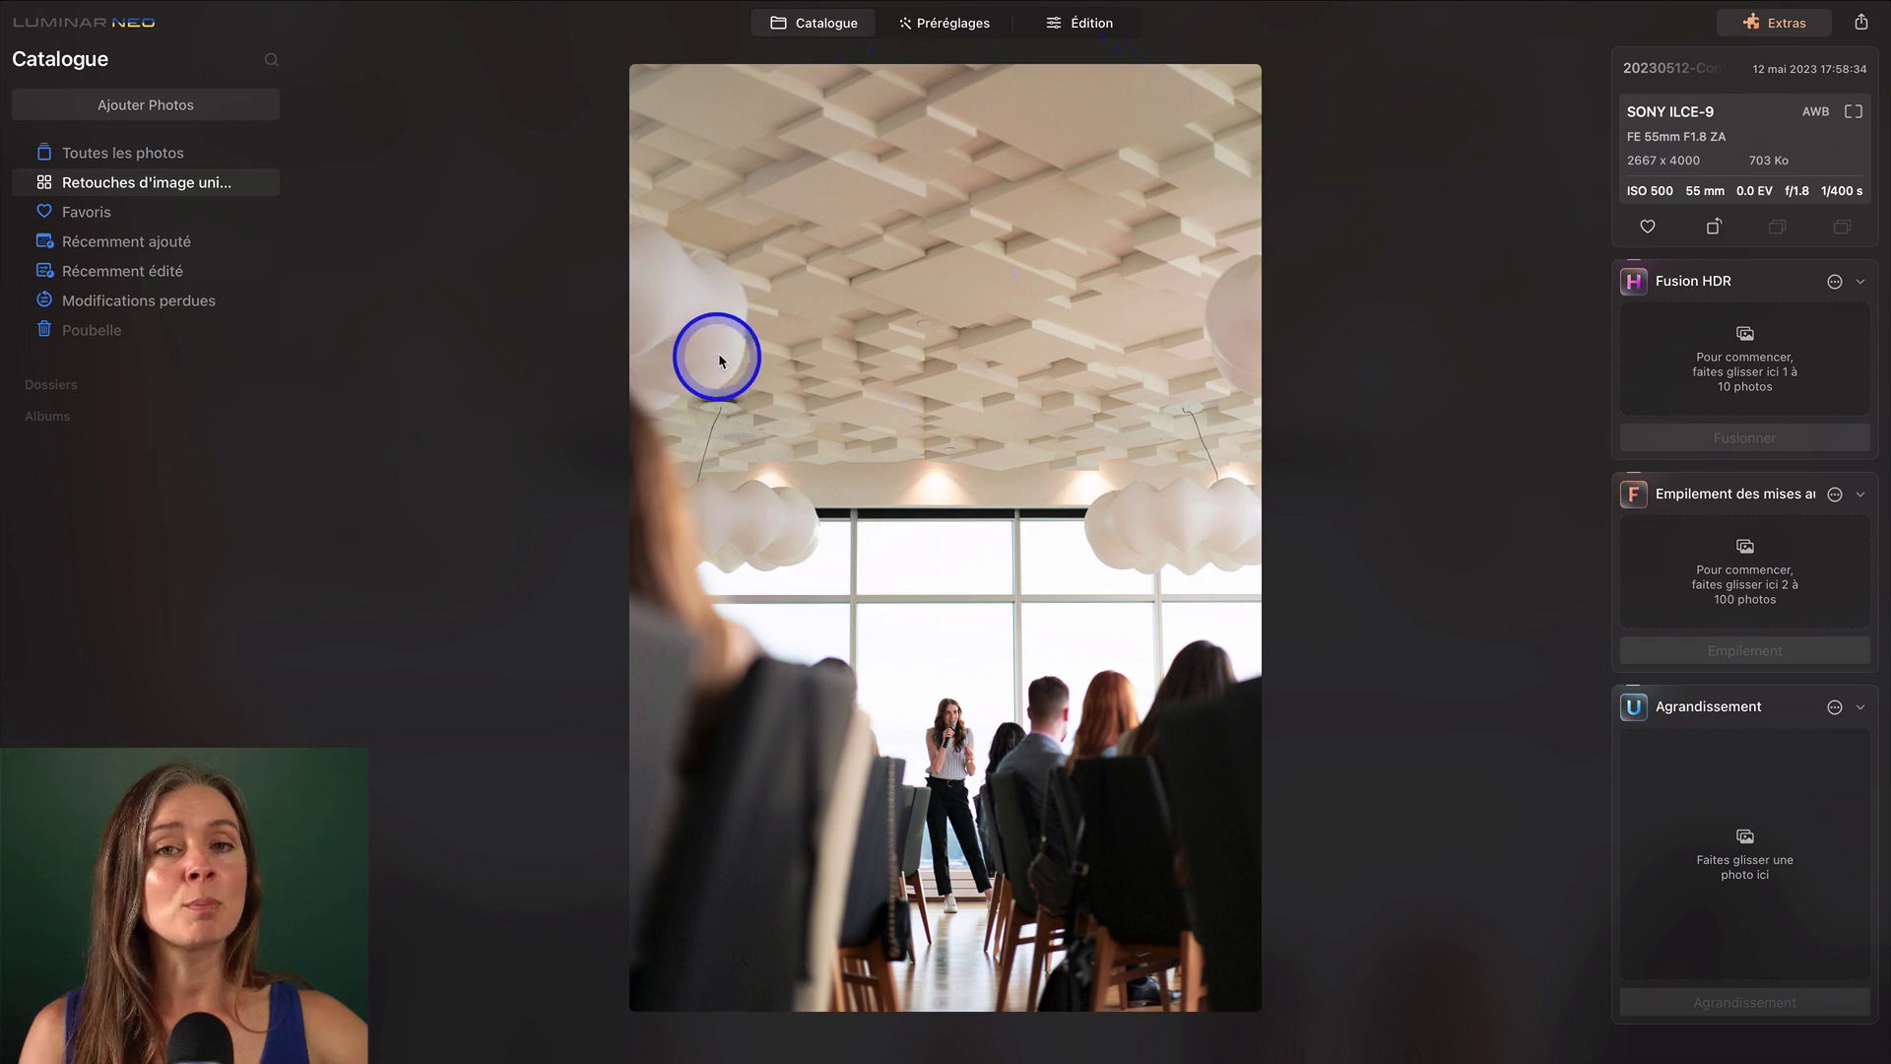
# Open the conference photo for editing and set Accent to 100 in the Amélioration tool.
pyautogui.click(1096, 24)
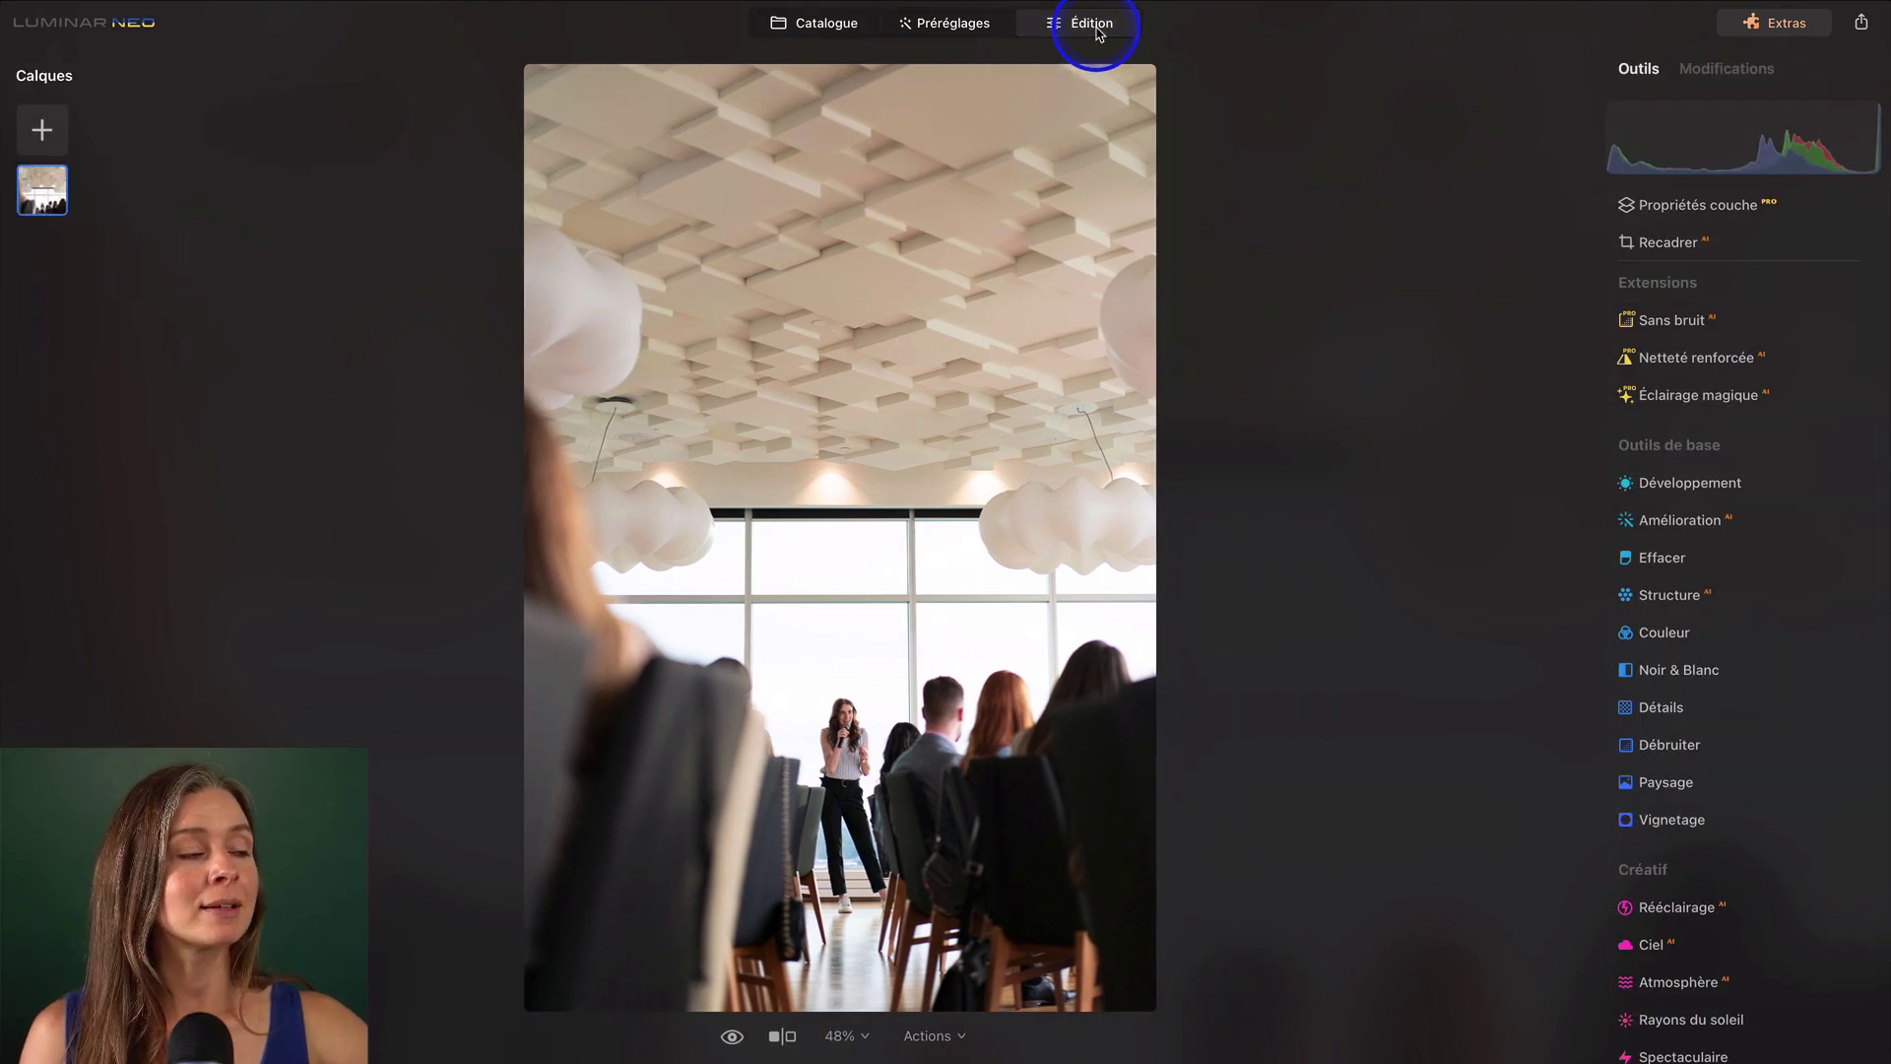
pyautogui.click(1674, 522)
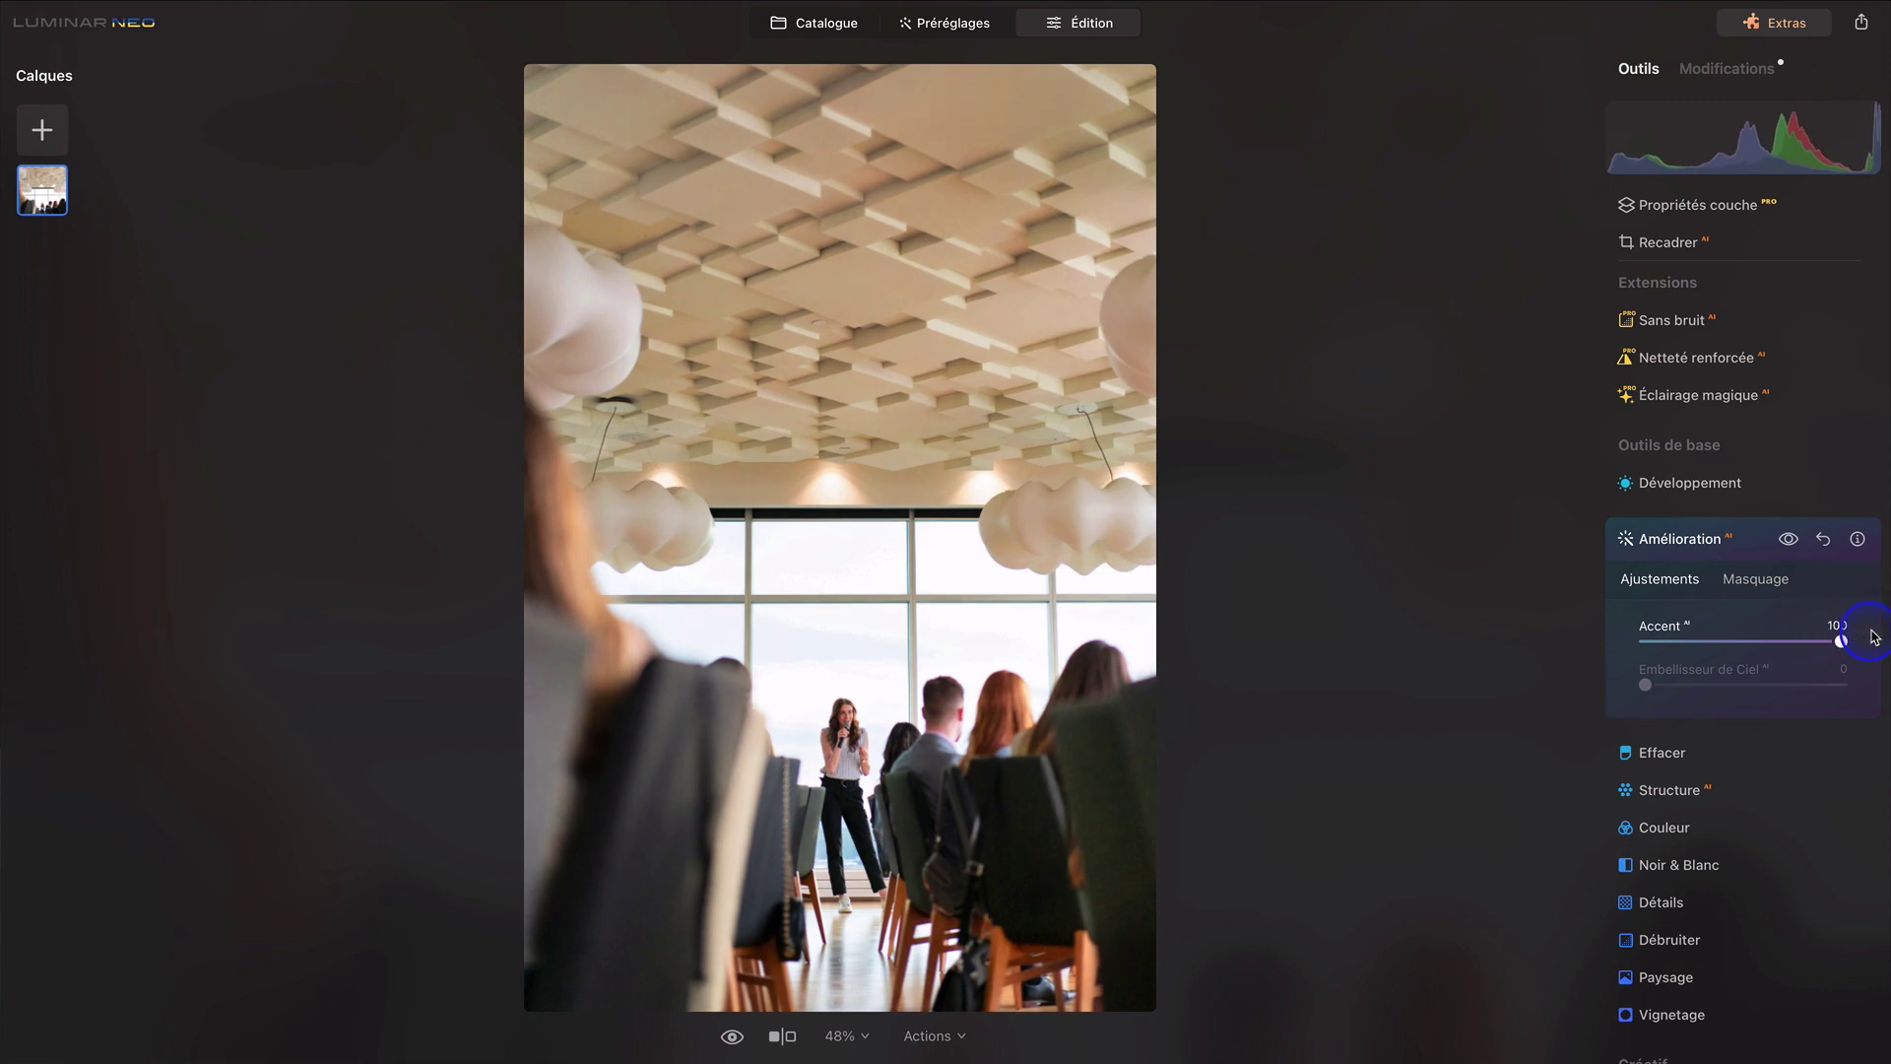
# Compare the conference photo before and after the enhancement, and reduce its Accent strength.
pyautogui.click(1789, 536)
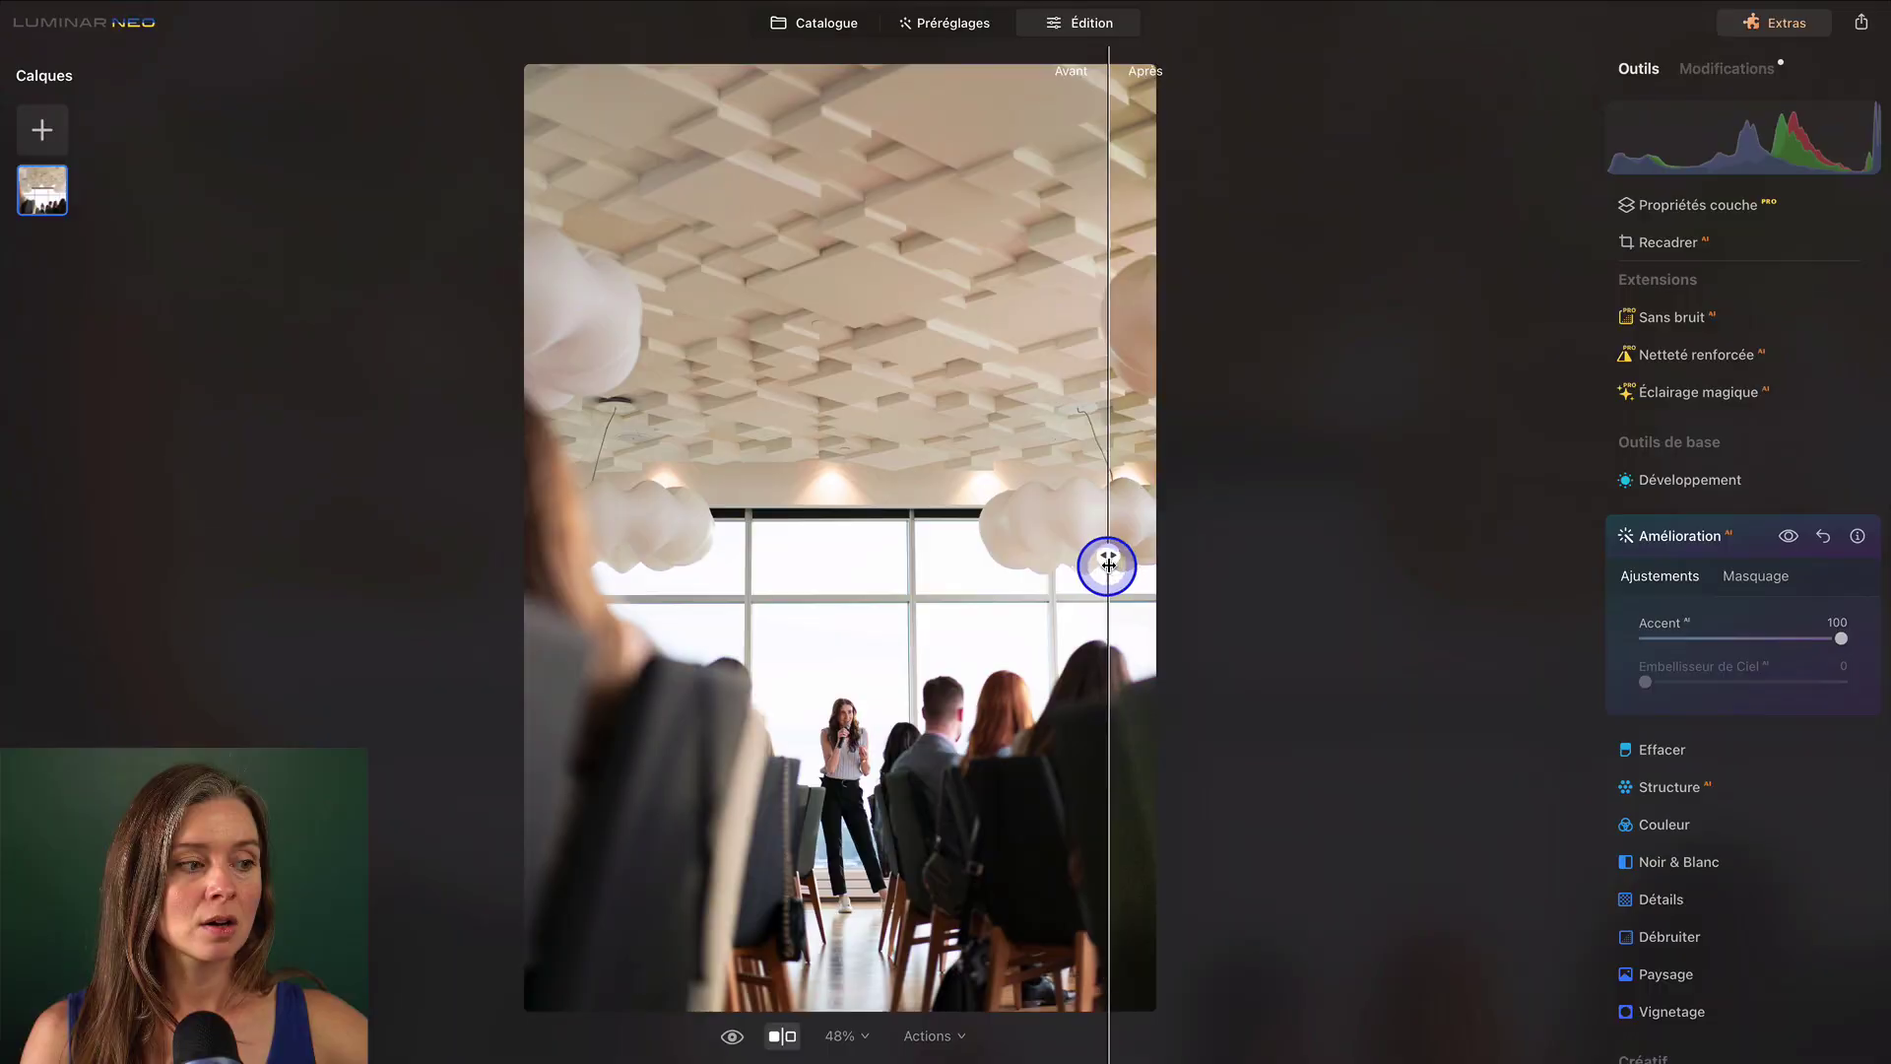
pyautogui.moveTo(1106, 561); pyautogui.dragTo(1060, 570)
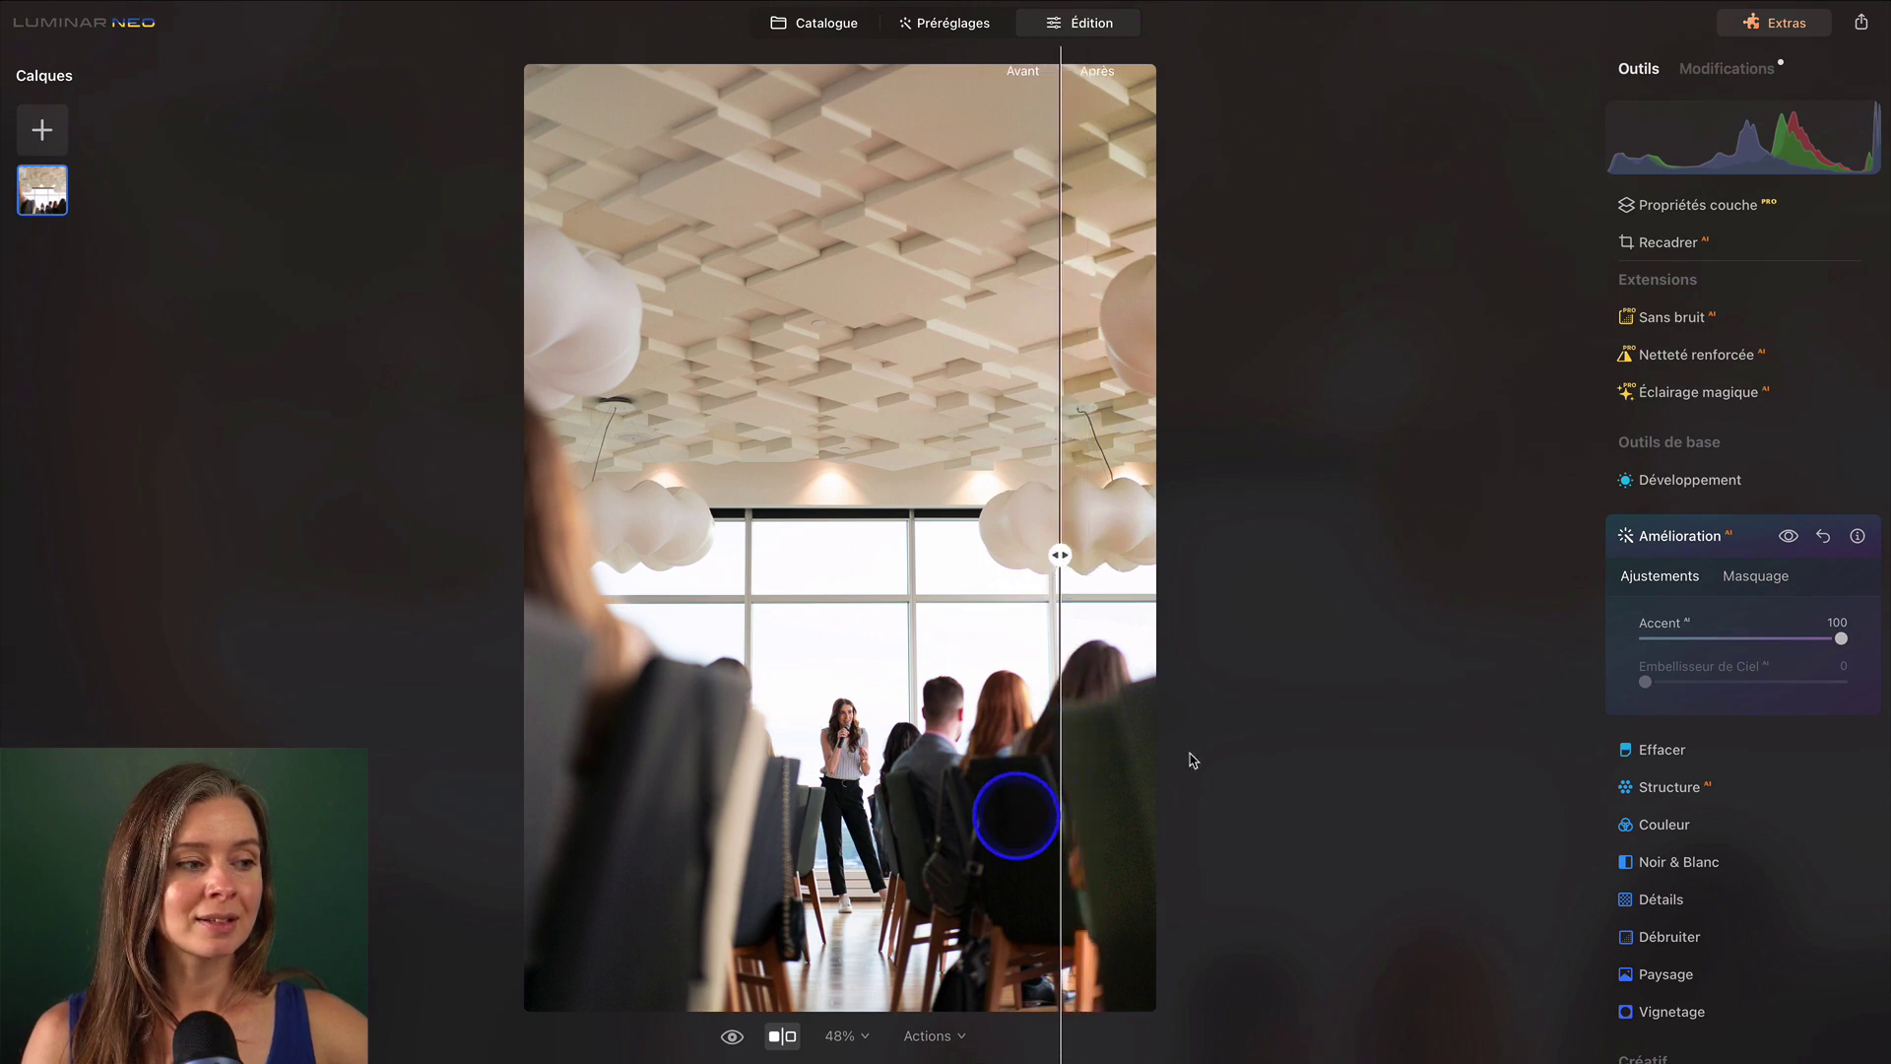
pyautogui.moveTo(1052, 793); pyautogui.dragTo(701, 555)
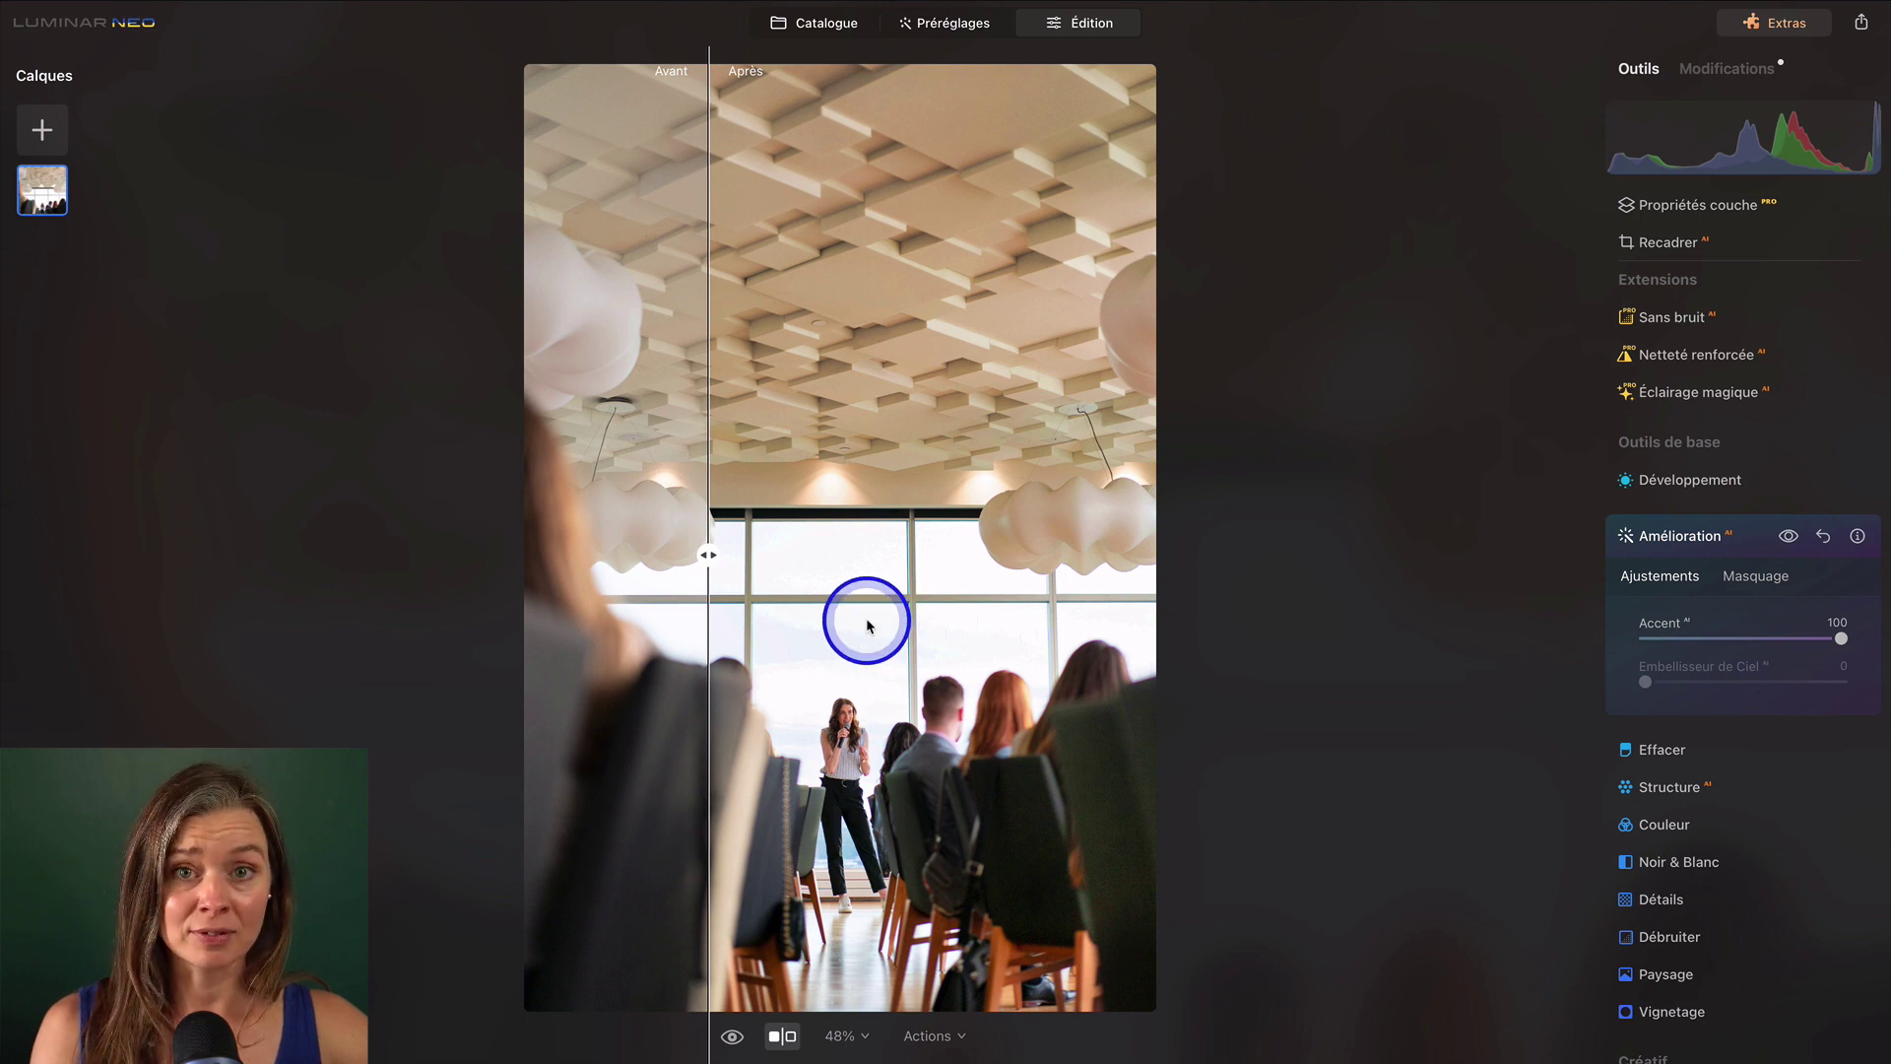
pyautogui.moveTo(708, 555); pyautogui.dragTo(919, 554)
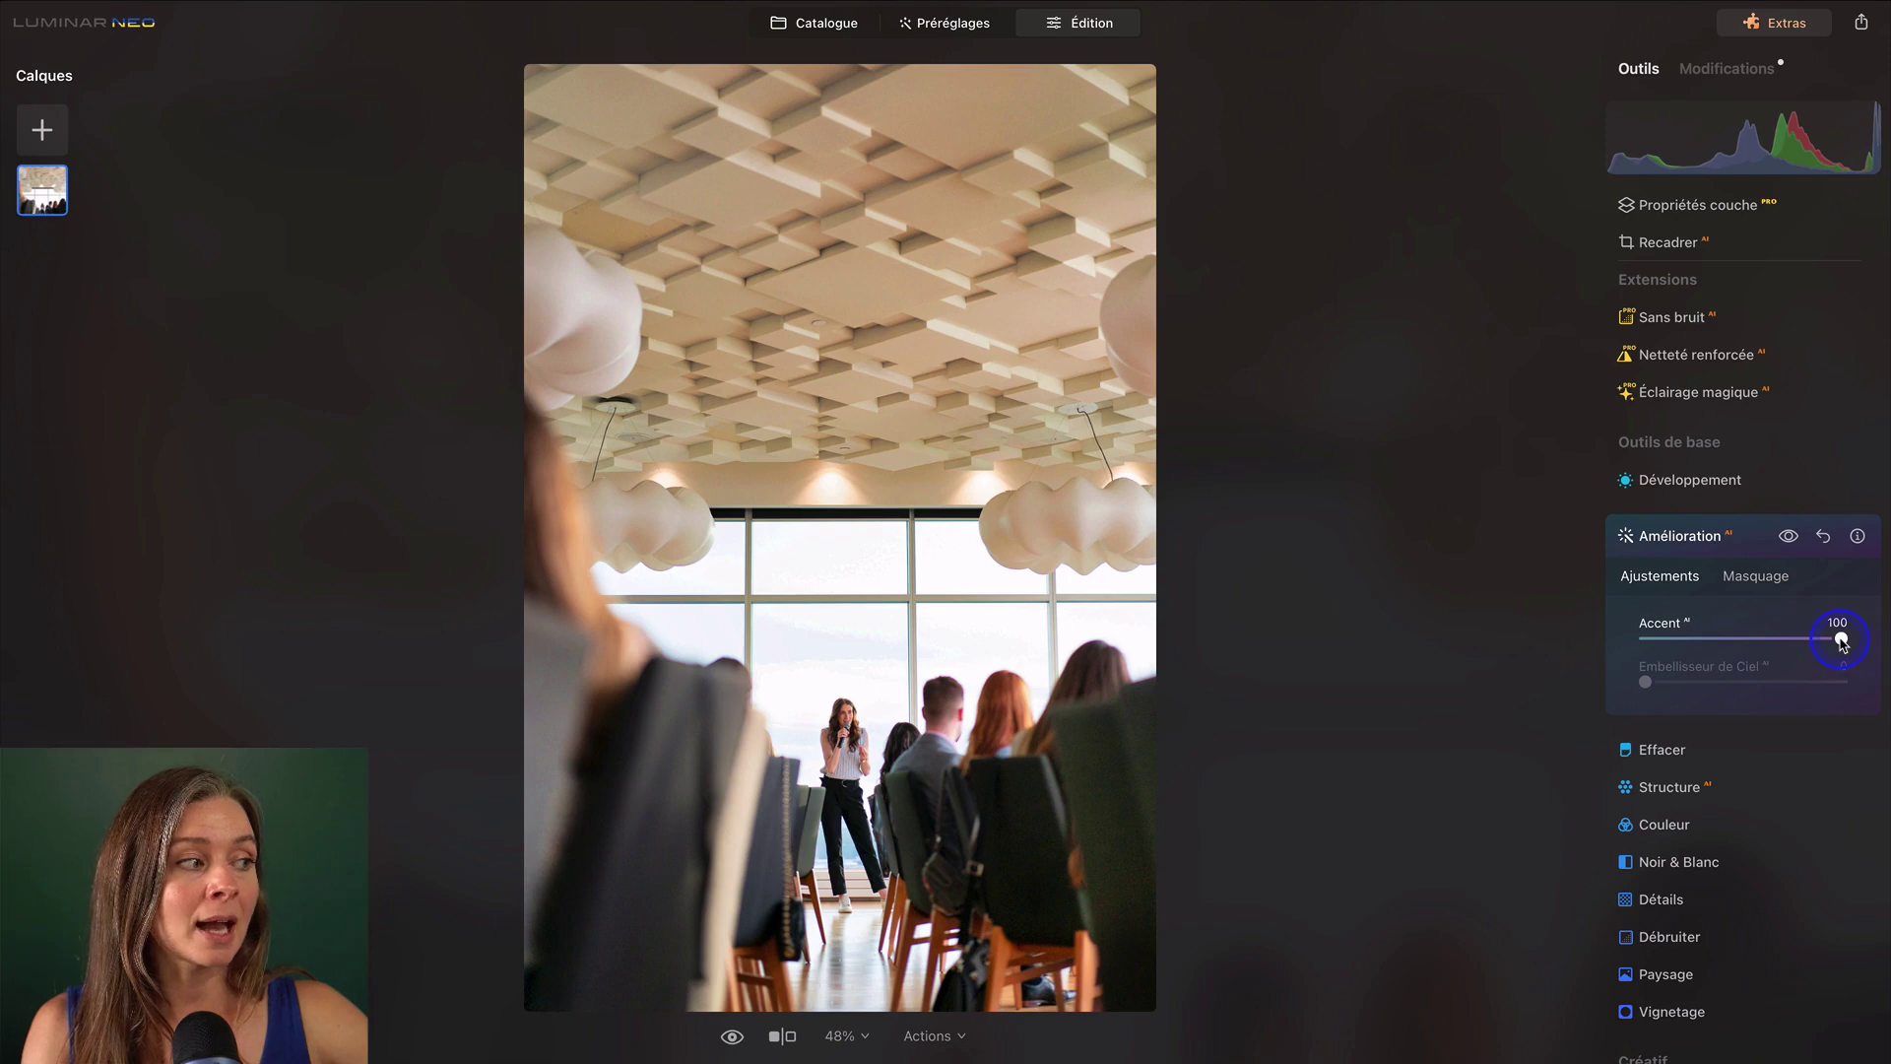
pyautogui.moveTo(1842, 642); pyautogui.dragTo(1731, 641)
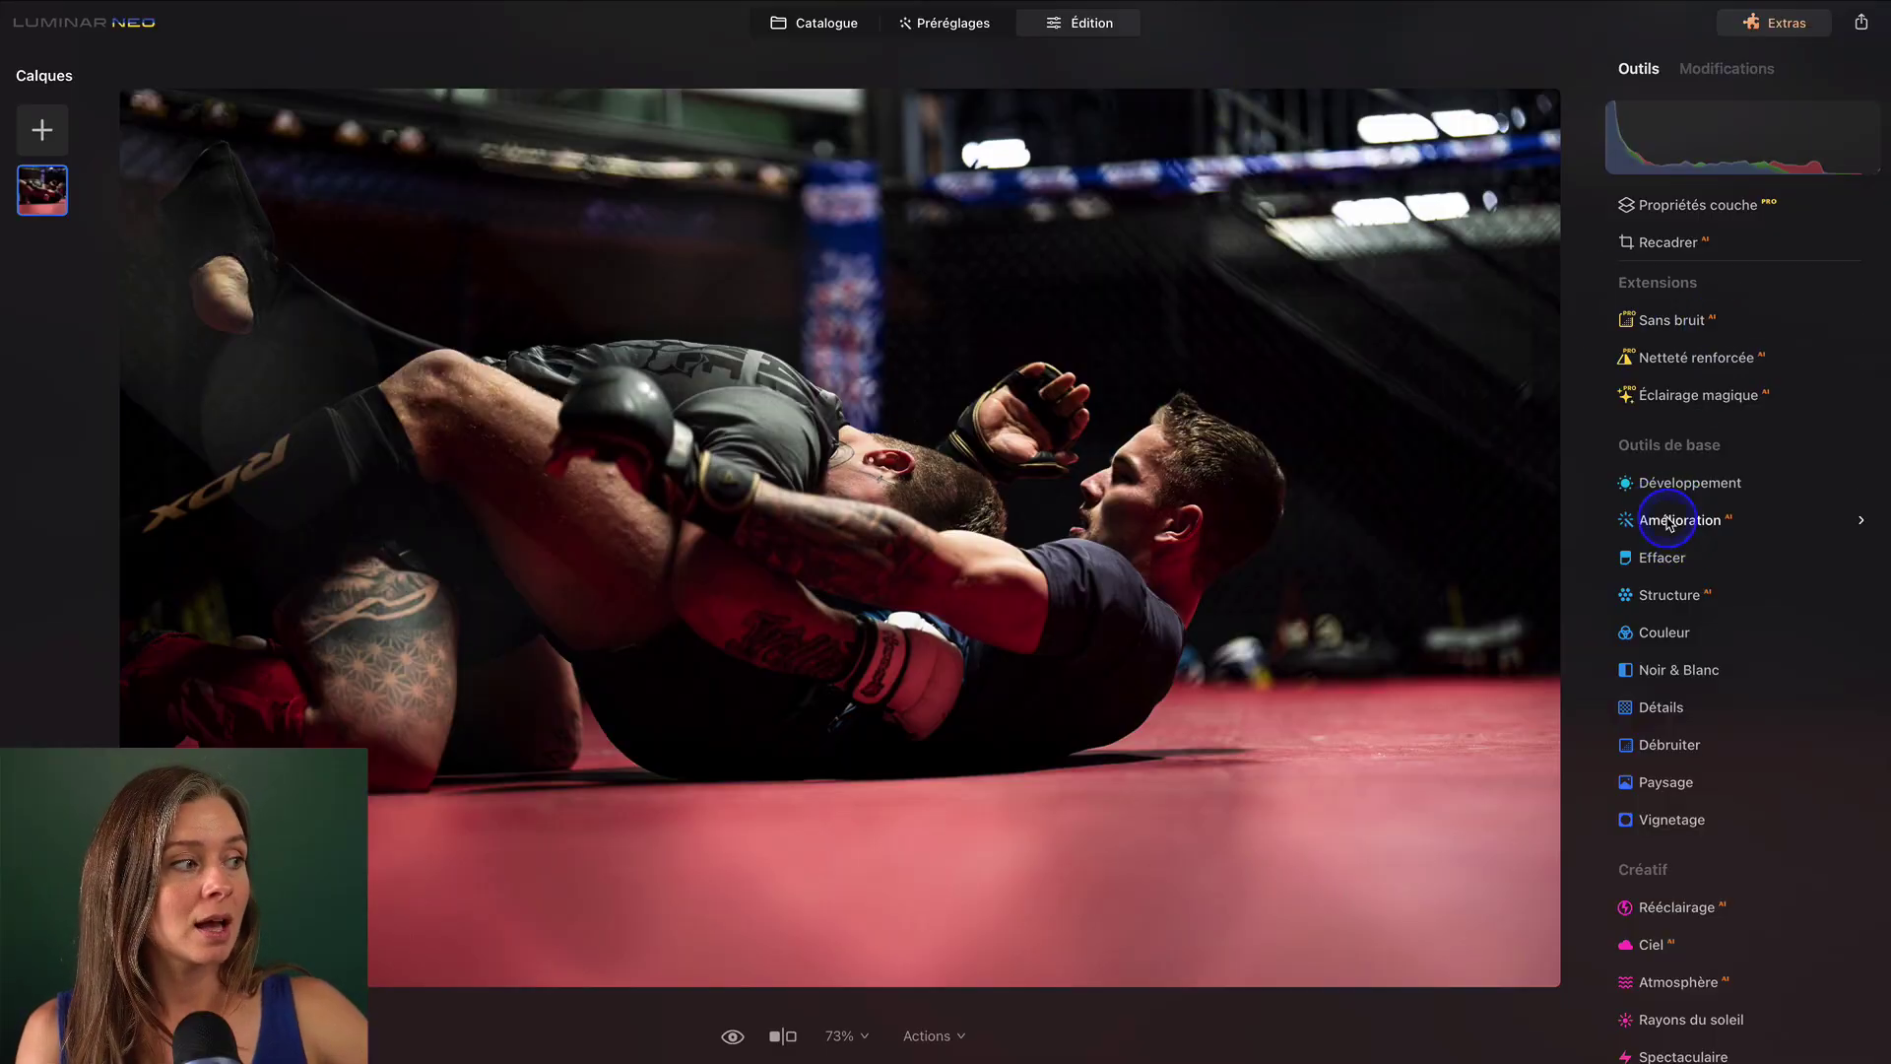
# Set the Amélioration Accent to 100 on the fight photo and compare it with the original.
pyautogui.click(1668, 521)
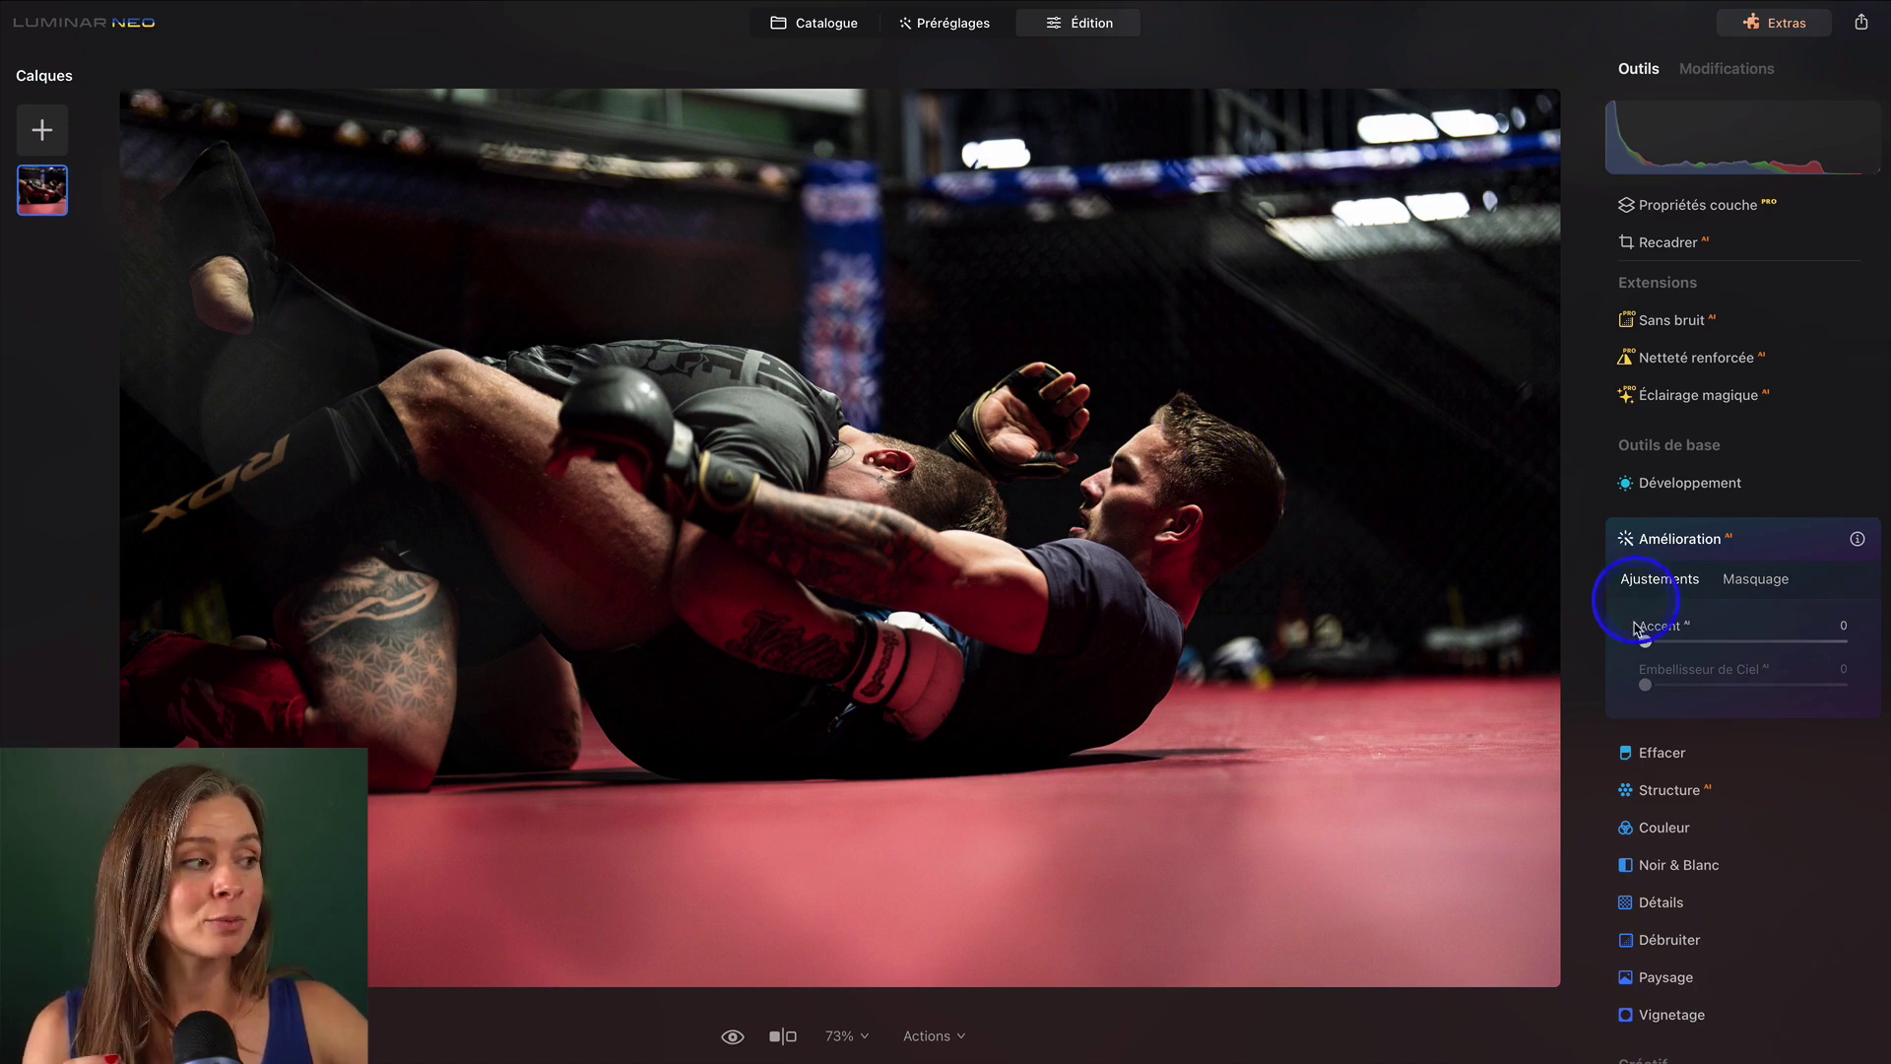
pyautogui.moveTo(1766, 642); pyautogui.dragTo(1883, 641)
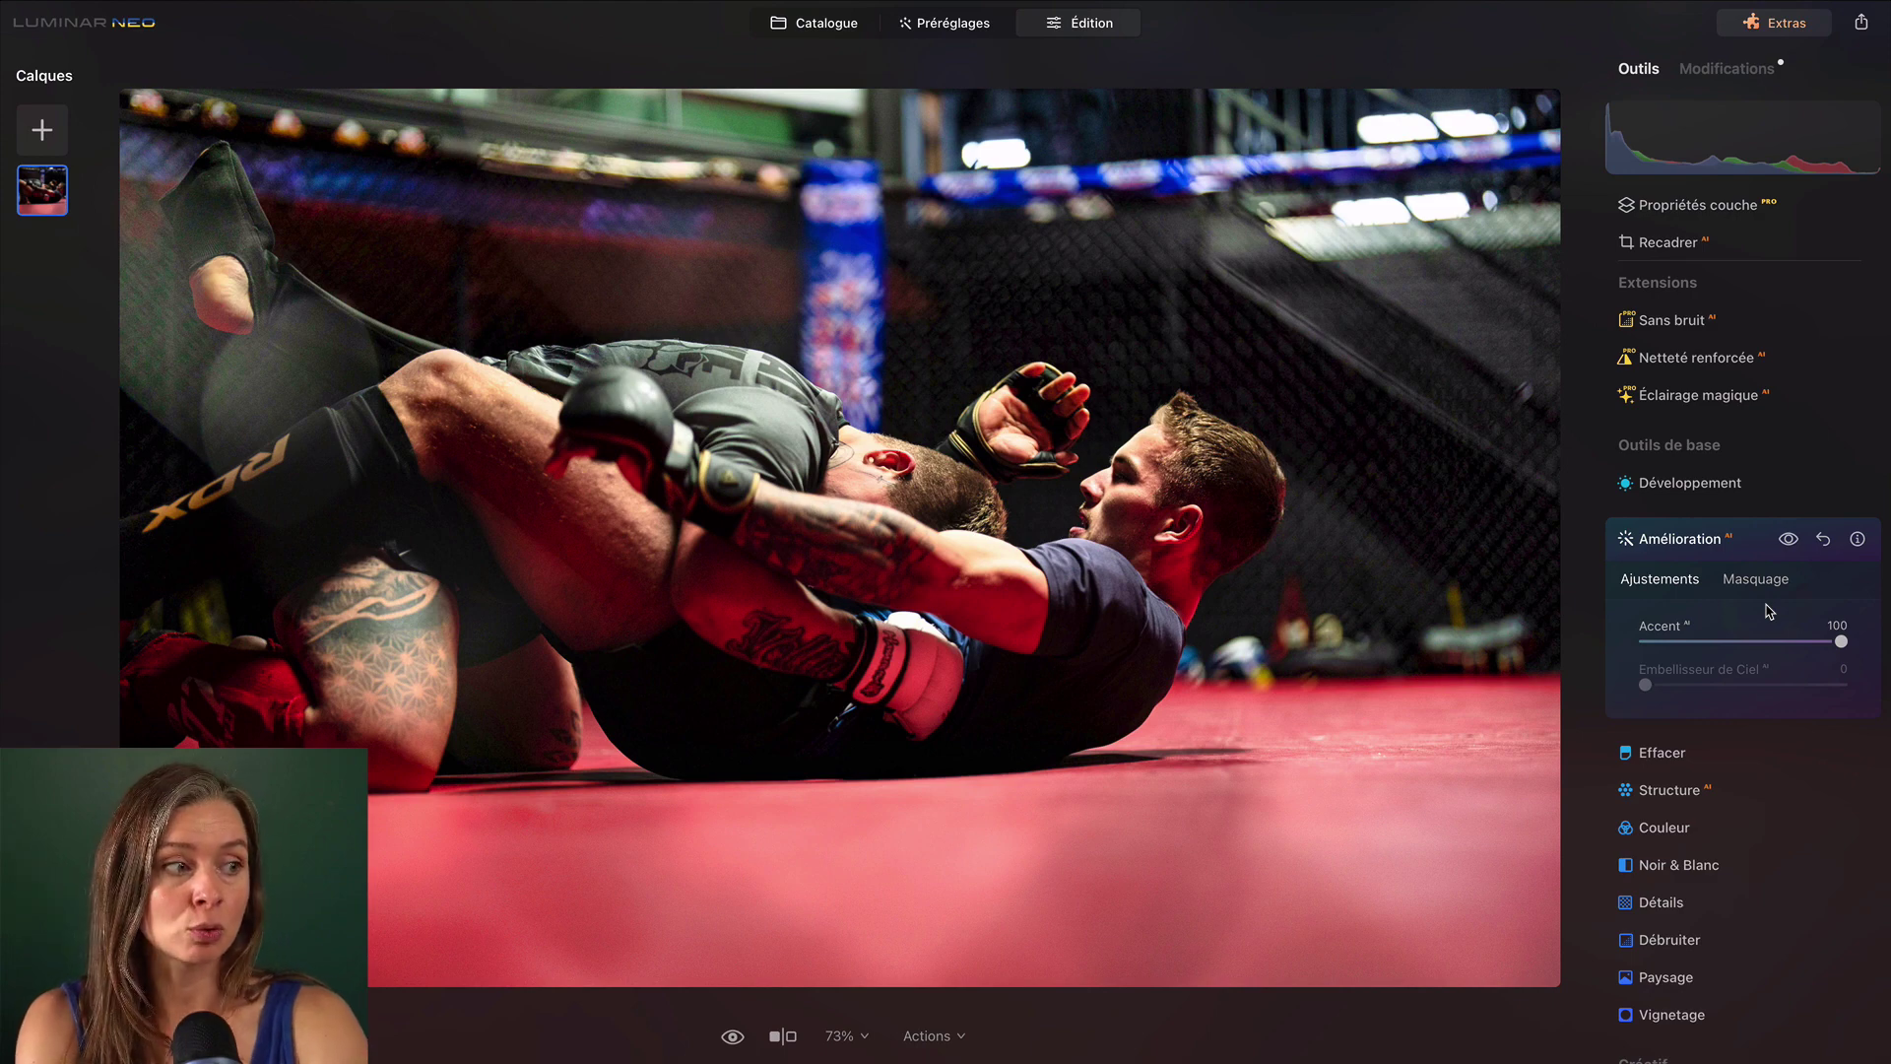
pyautogui.click(1789, 539)
pyautogui.click(1789, 540)
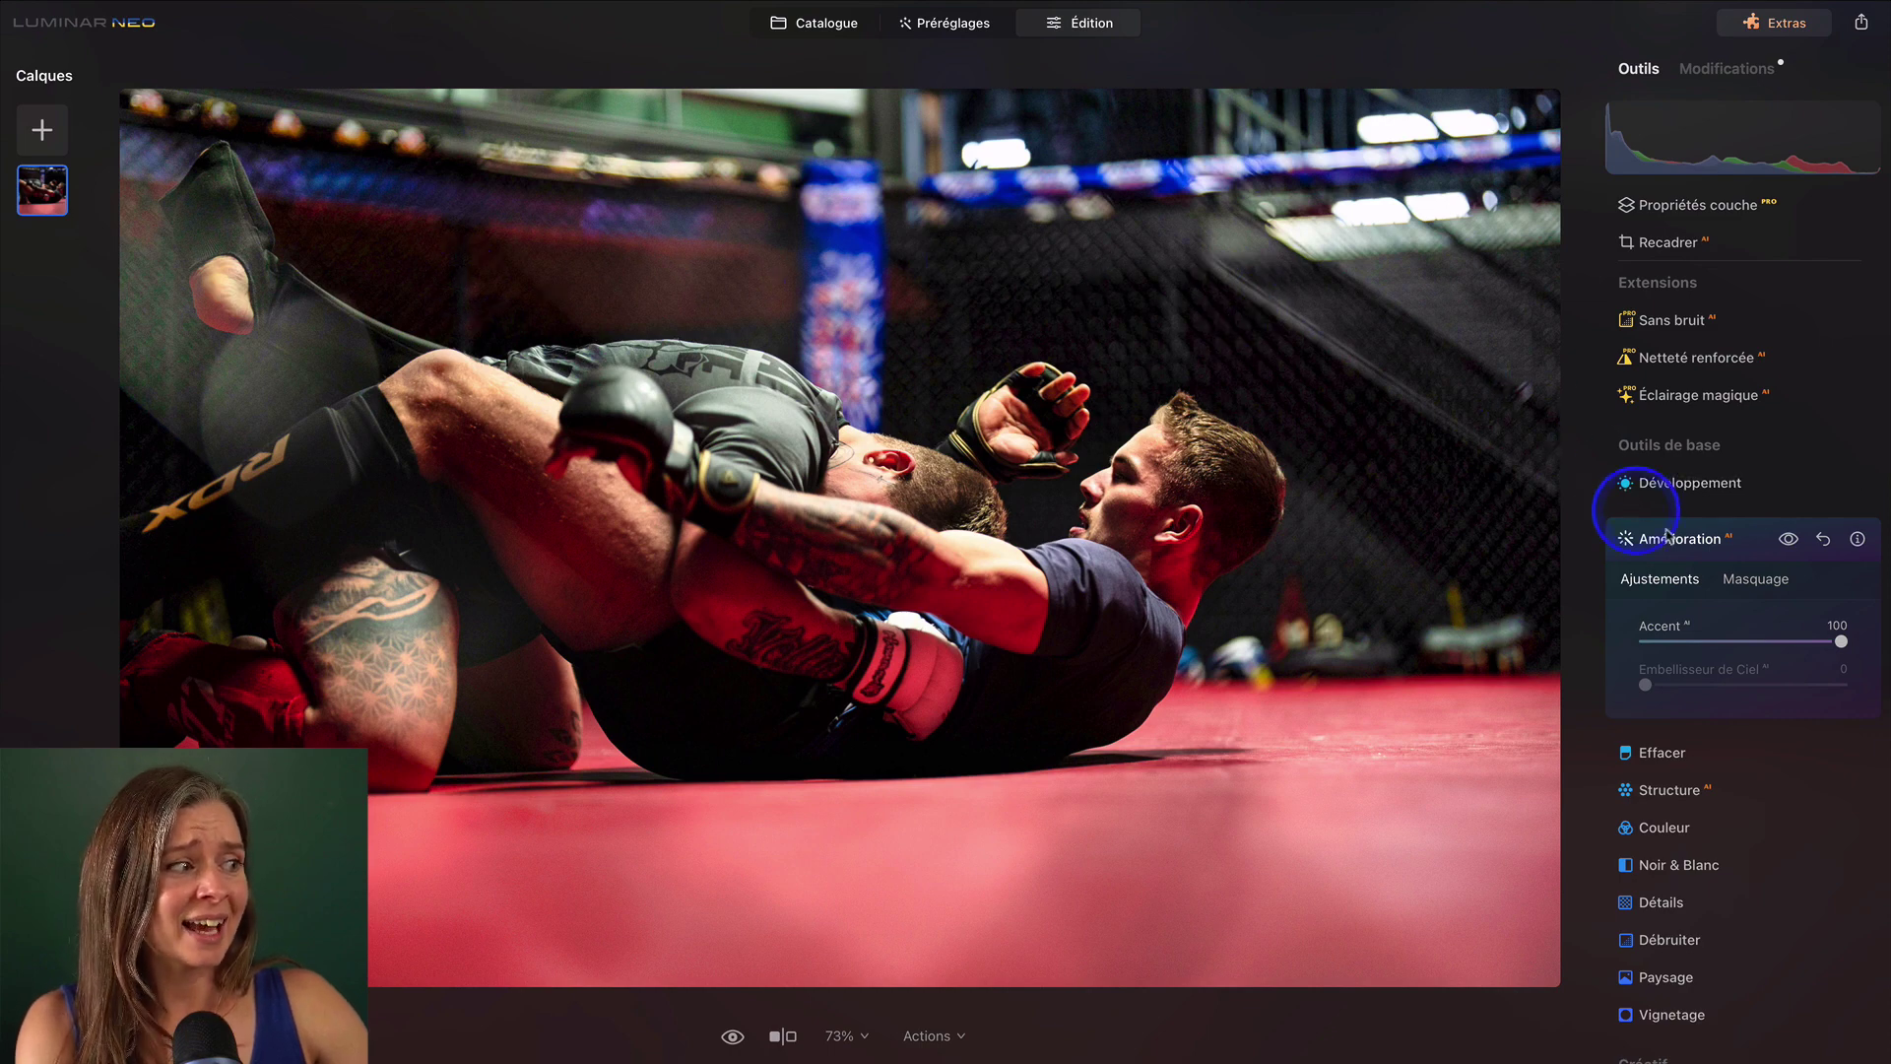
pyautogui.click(1789, 539)
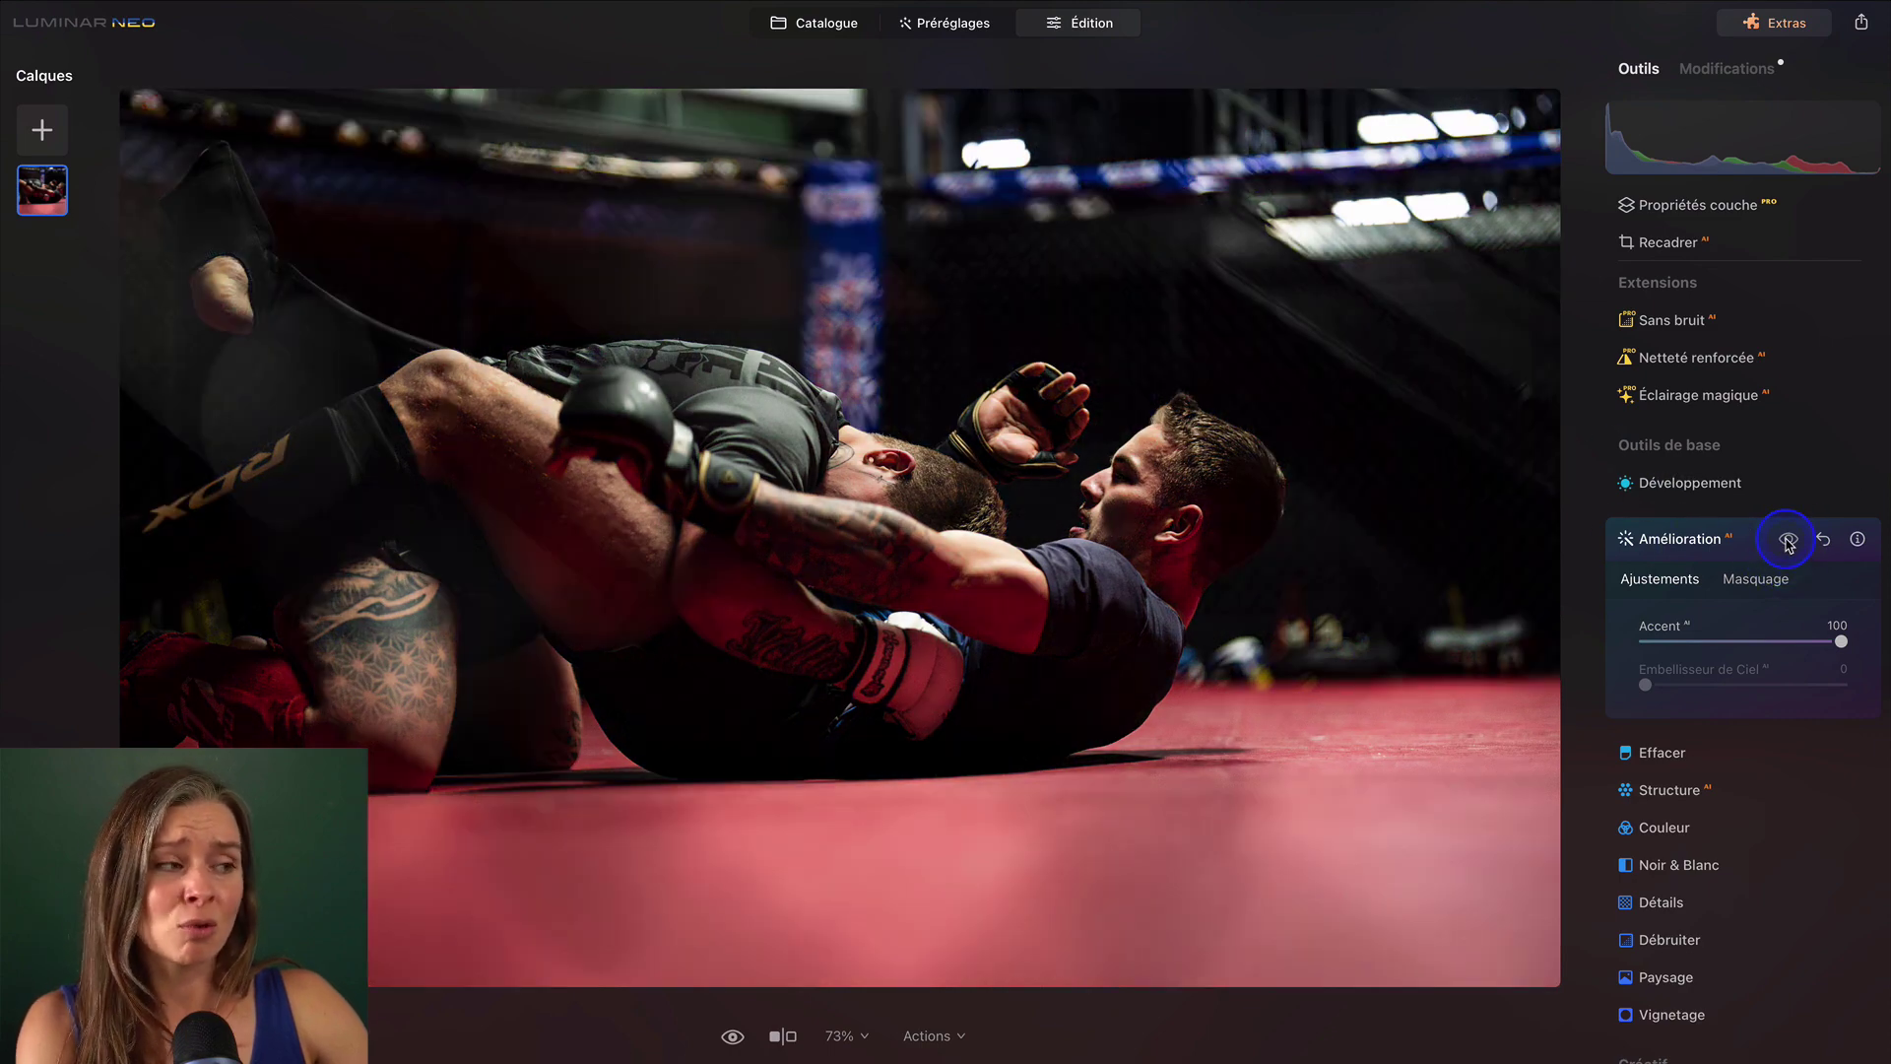
pyautogui.moveTo(1534, 623); pyautogui.dragTo(1537, 618)
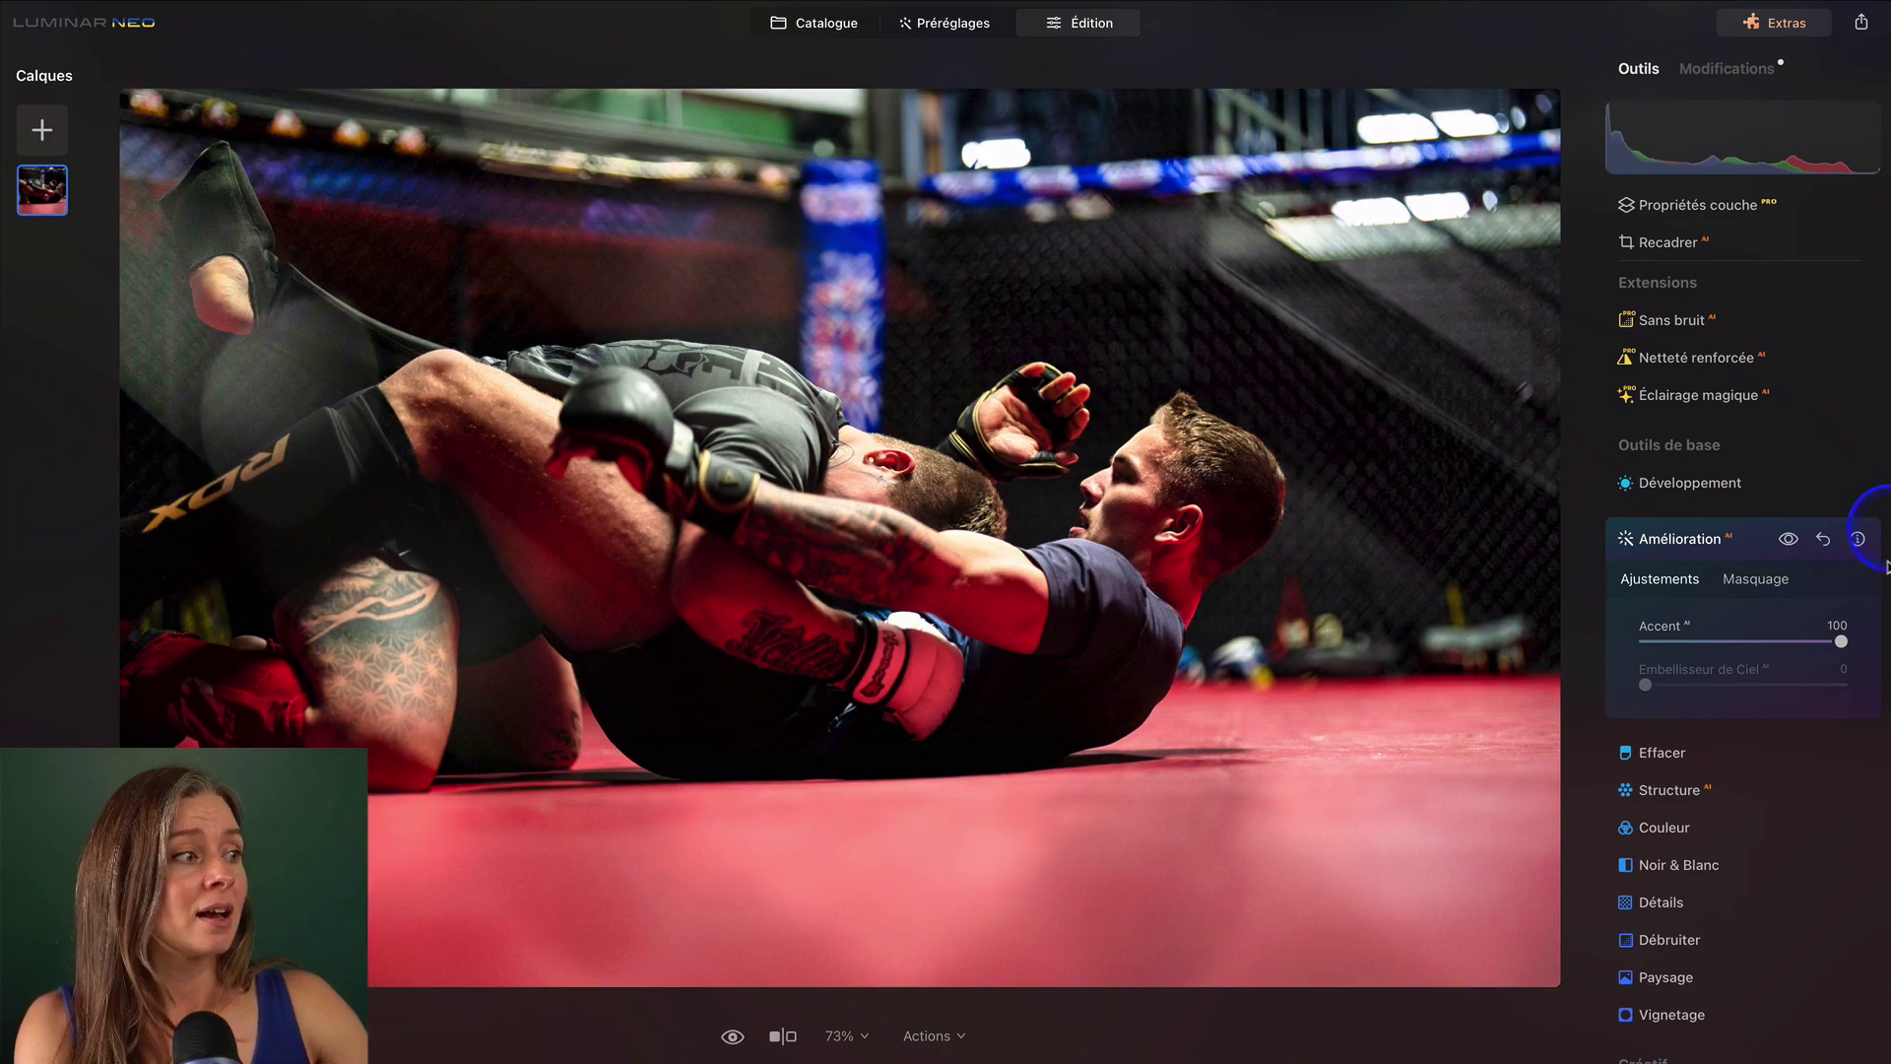
pyautogui.click(1789, 541)
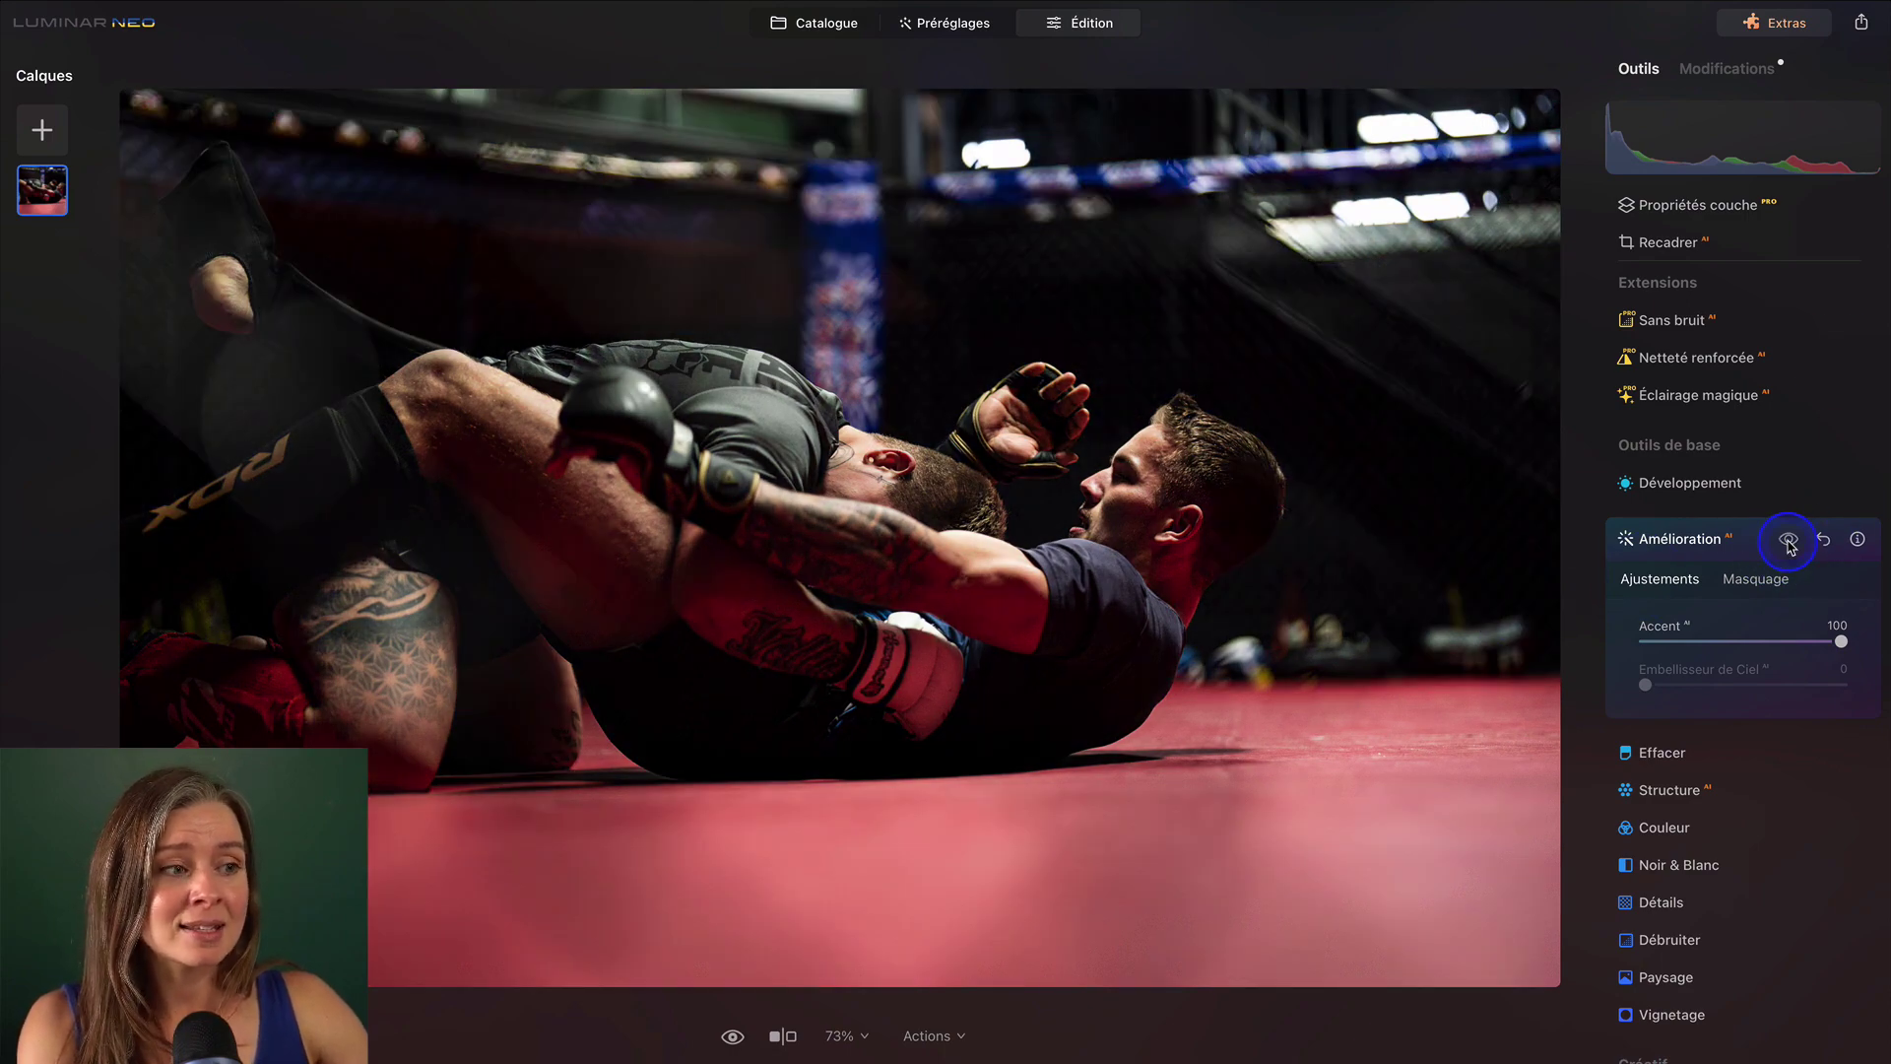
pyautogui.click(1789, 541)
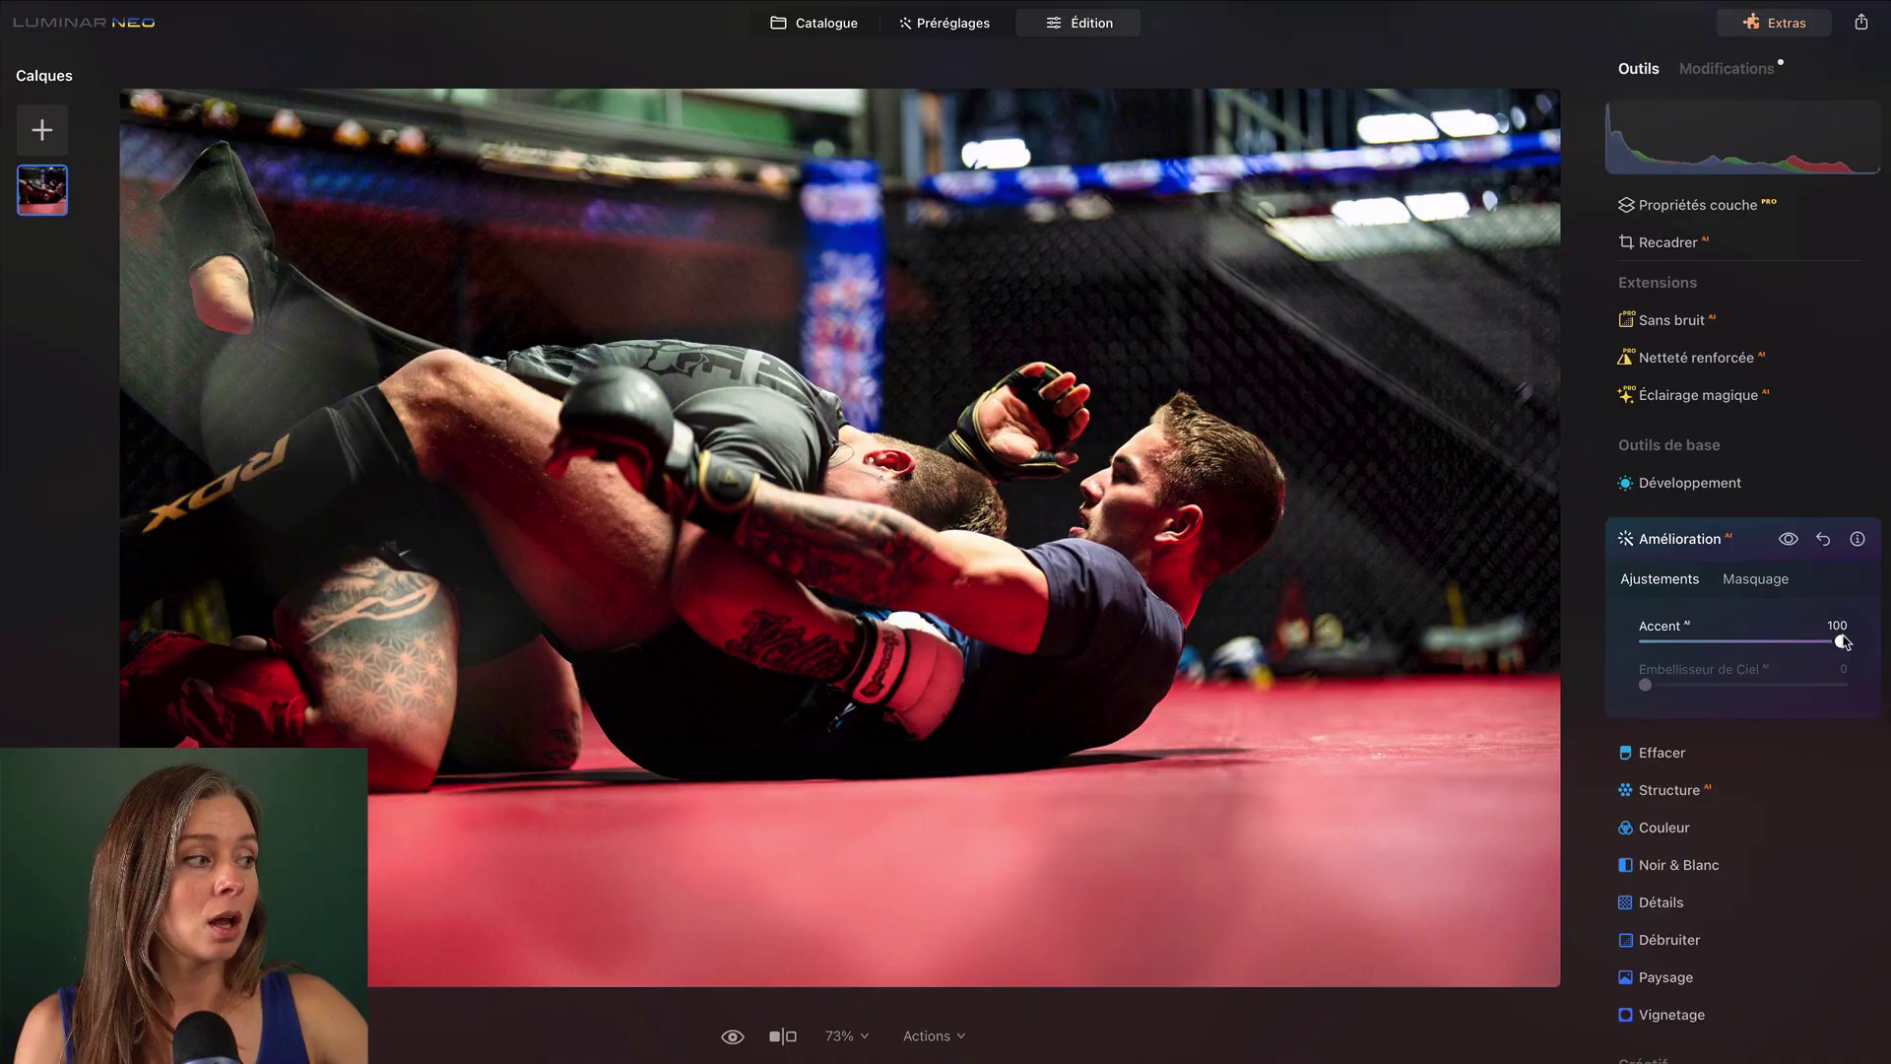
# Lower the fight photo's Accent to 37 and check the effect against the original.
pyautogui.moveTo(1841, 642); pyautogui.dragTo(1718, 642)
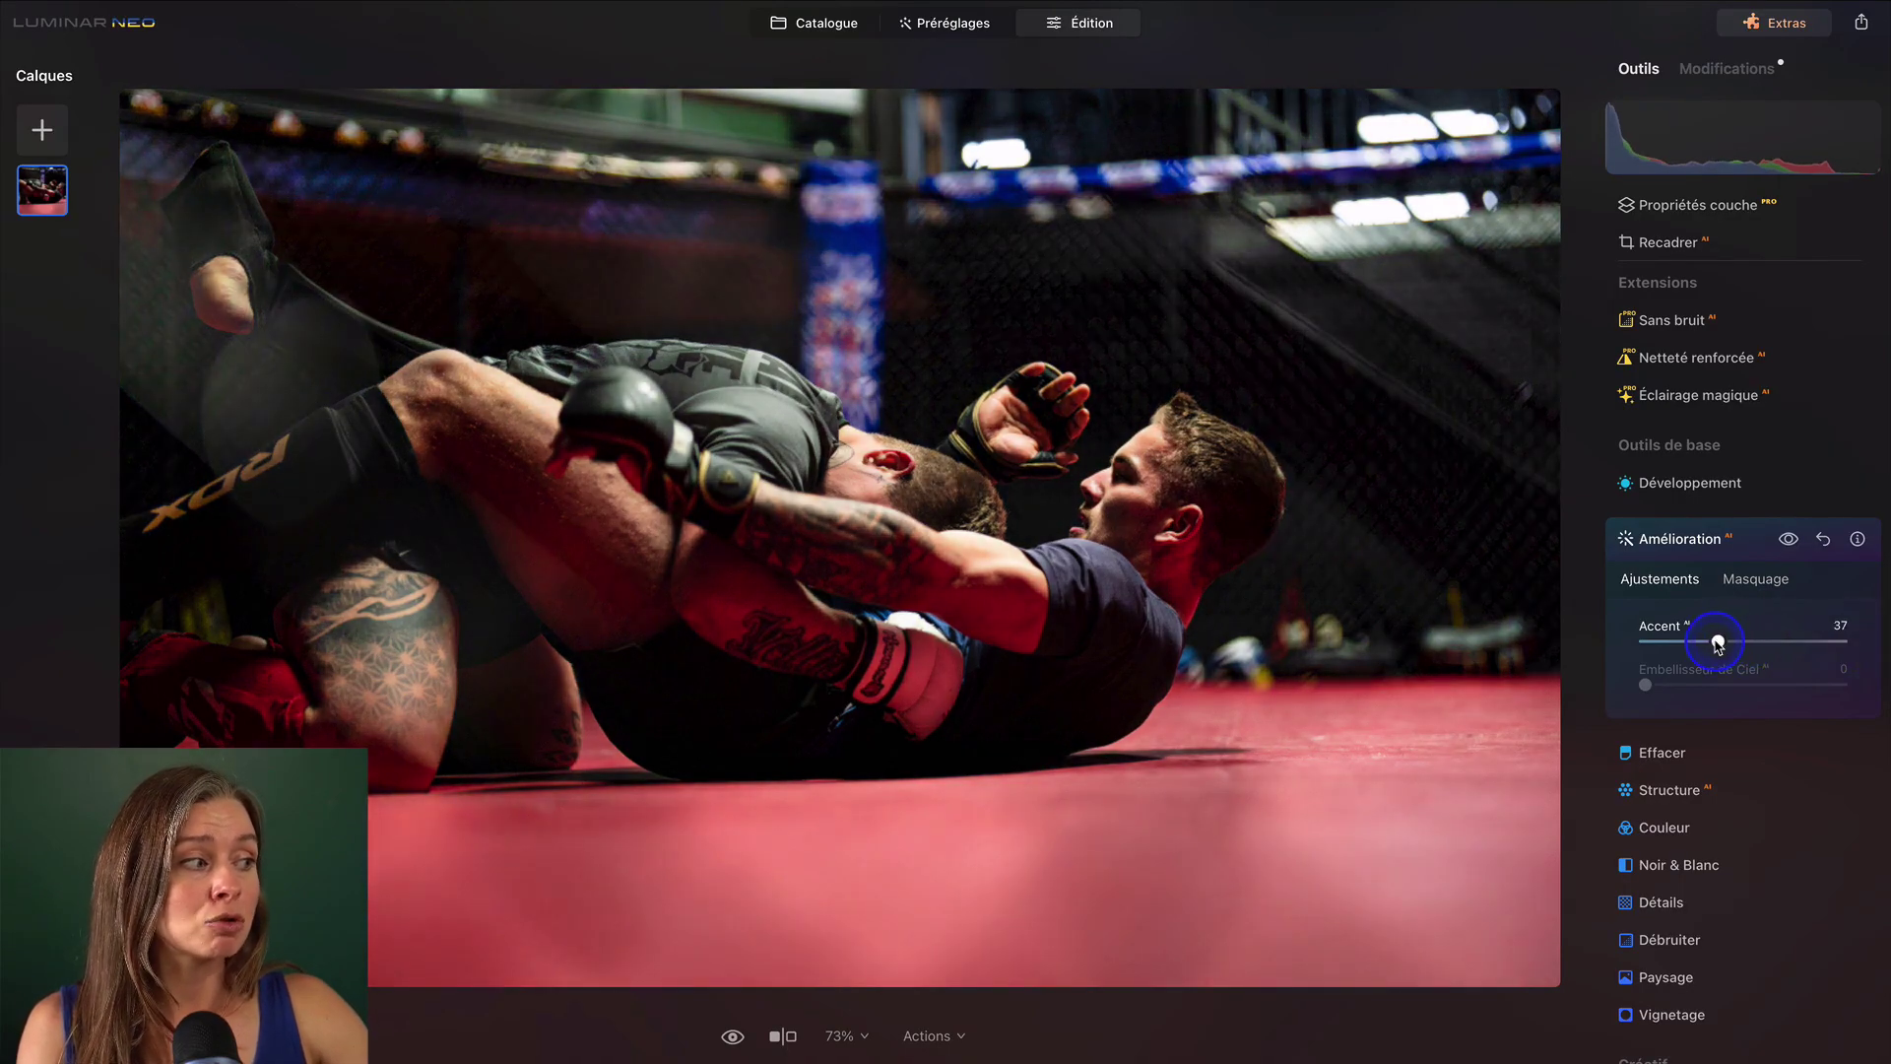
pyautogui.click(1789, 541)
pyautogui.click(1788, 541)
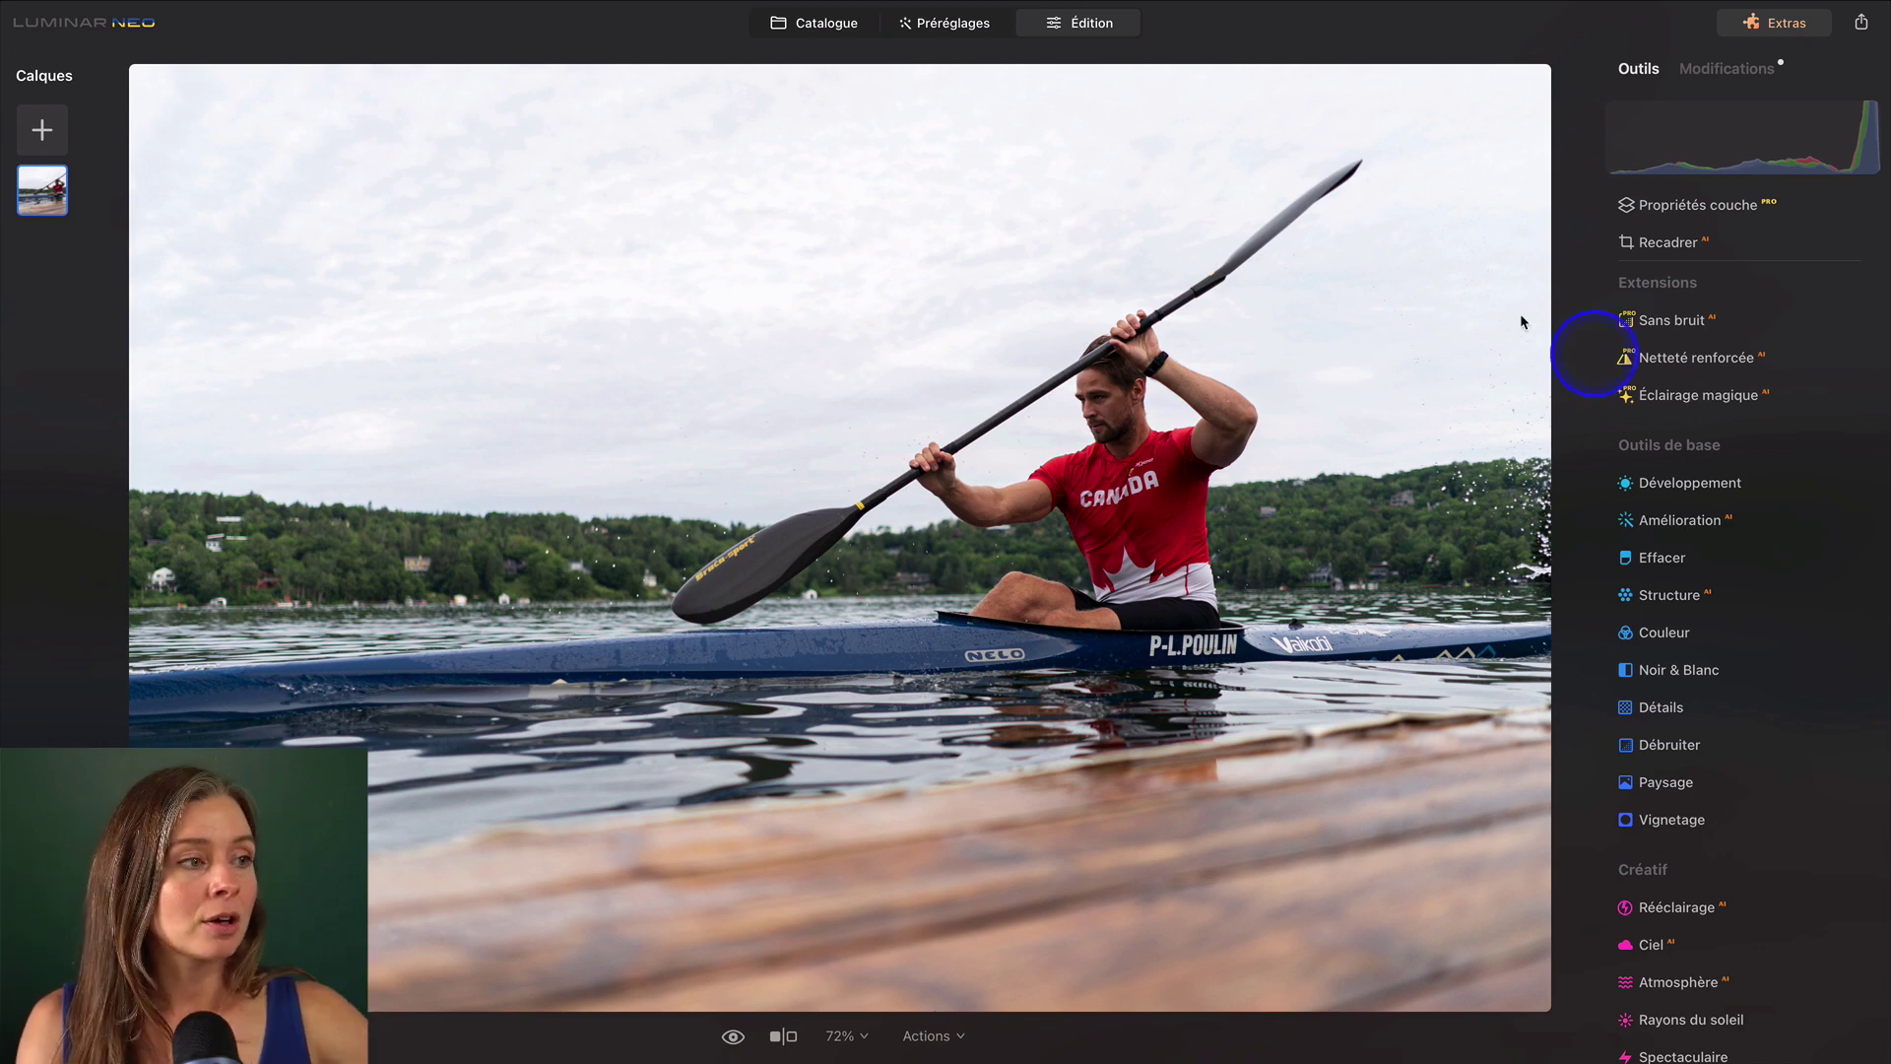
# Set Embellisseur de Ciel to 100 in the Amélioration tool for the kayak photo, leaving Accent at 0.
pyautogui.click(1653, 522)
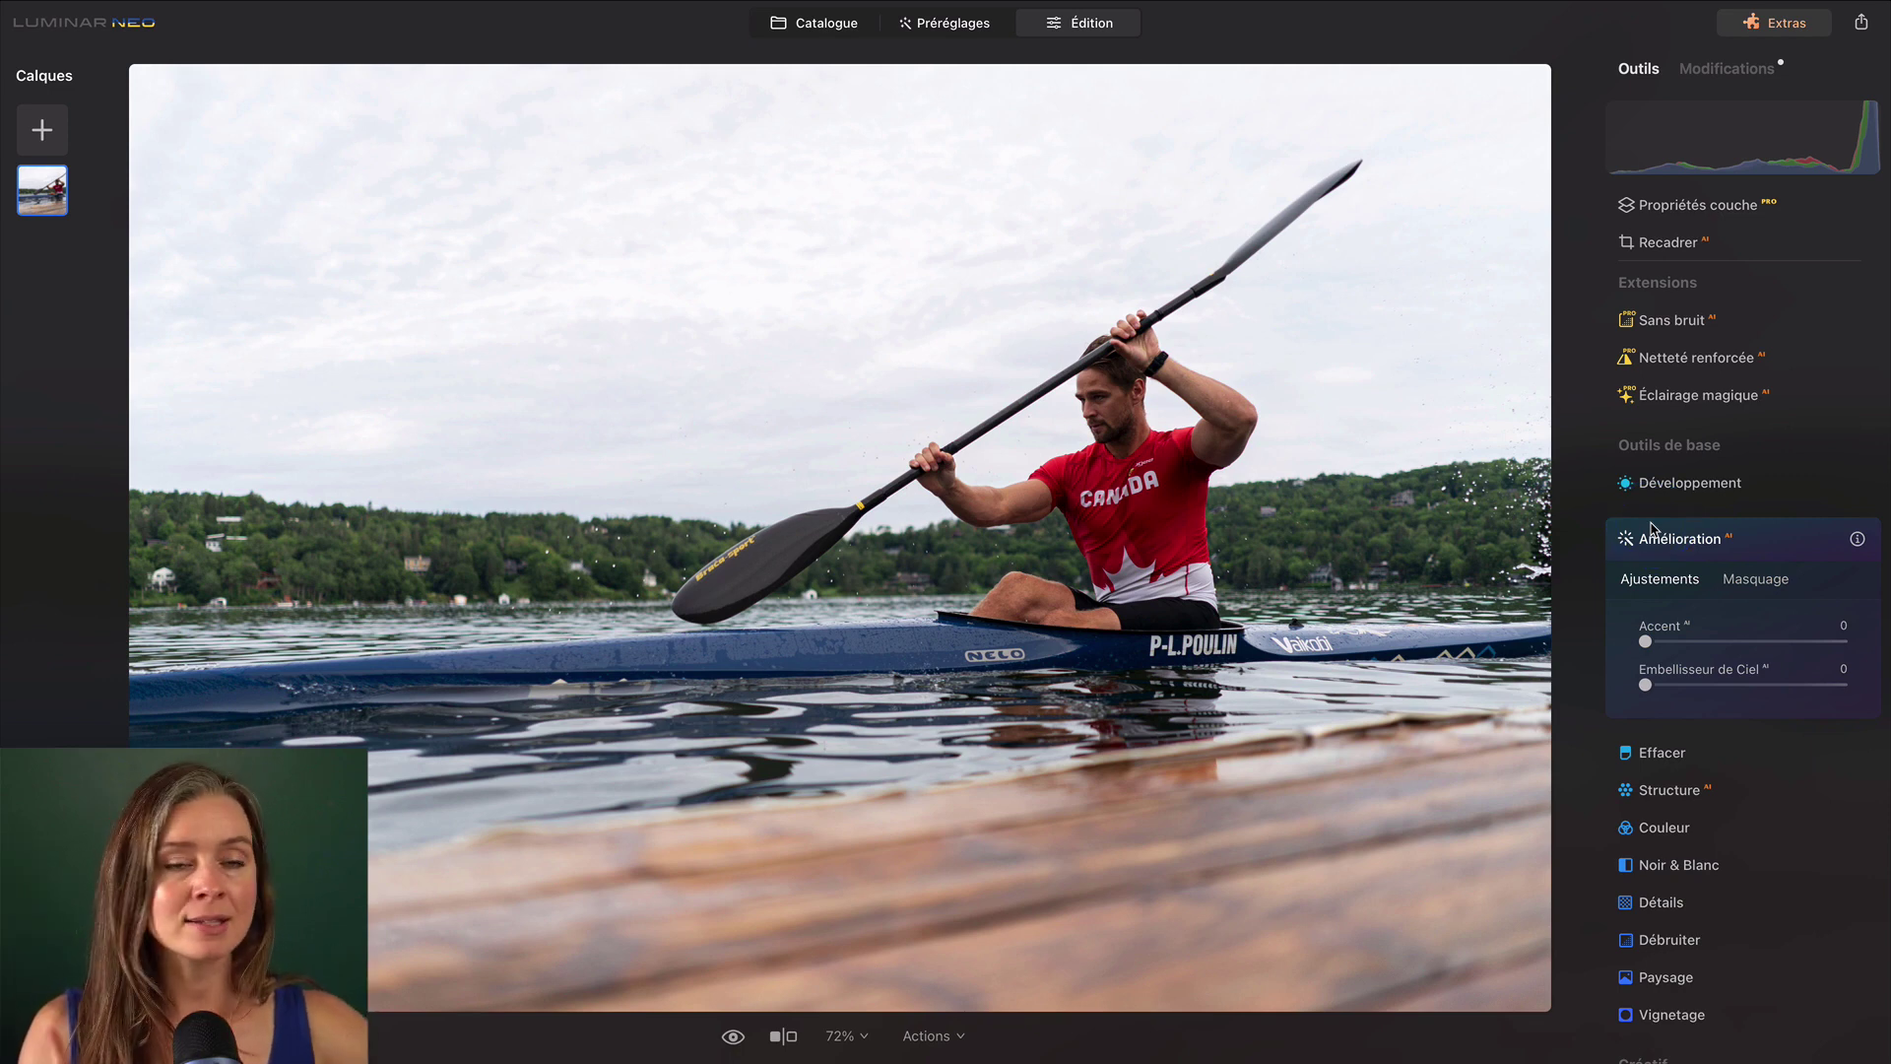
pyautogui.click(1643, 640)
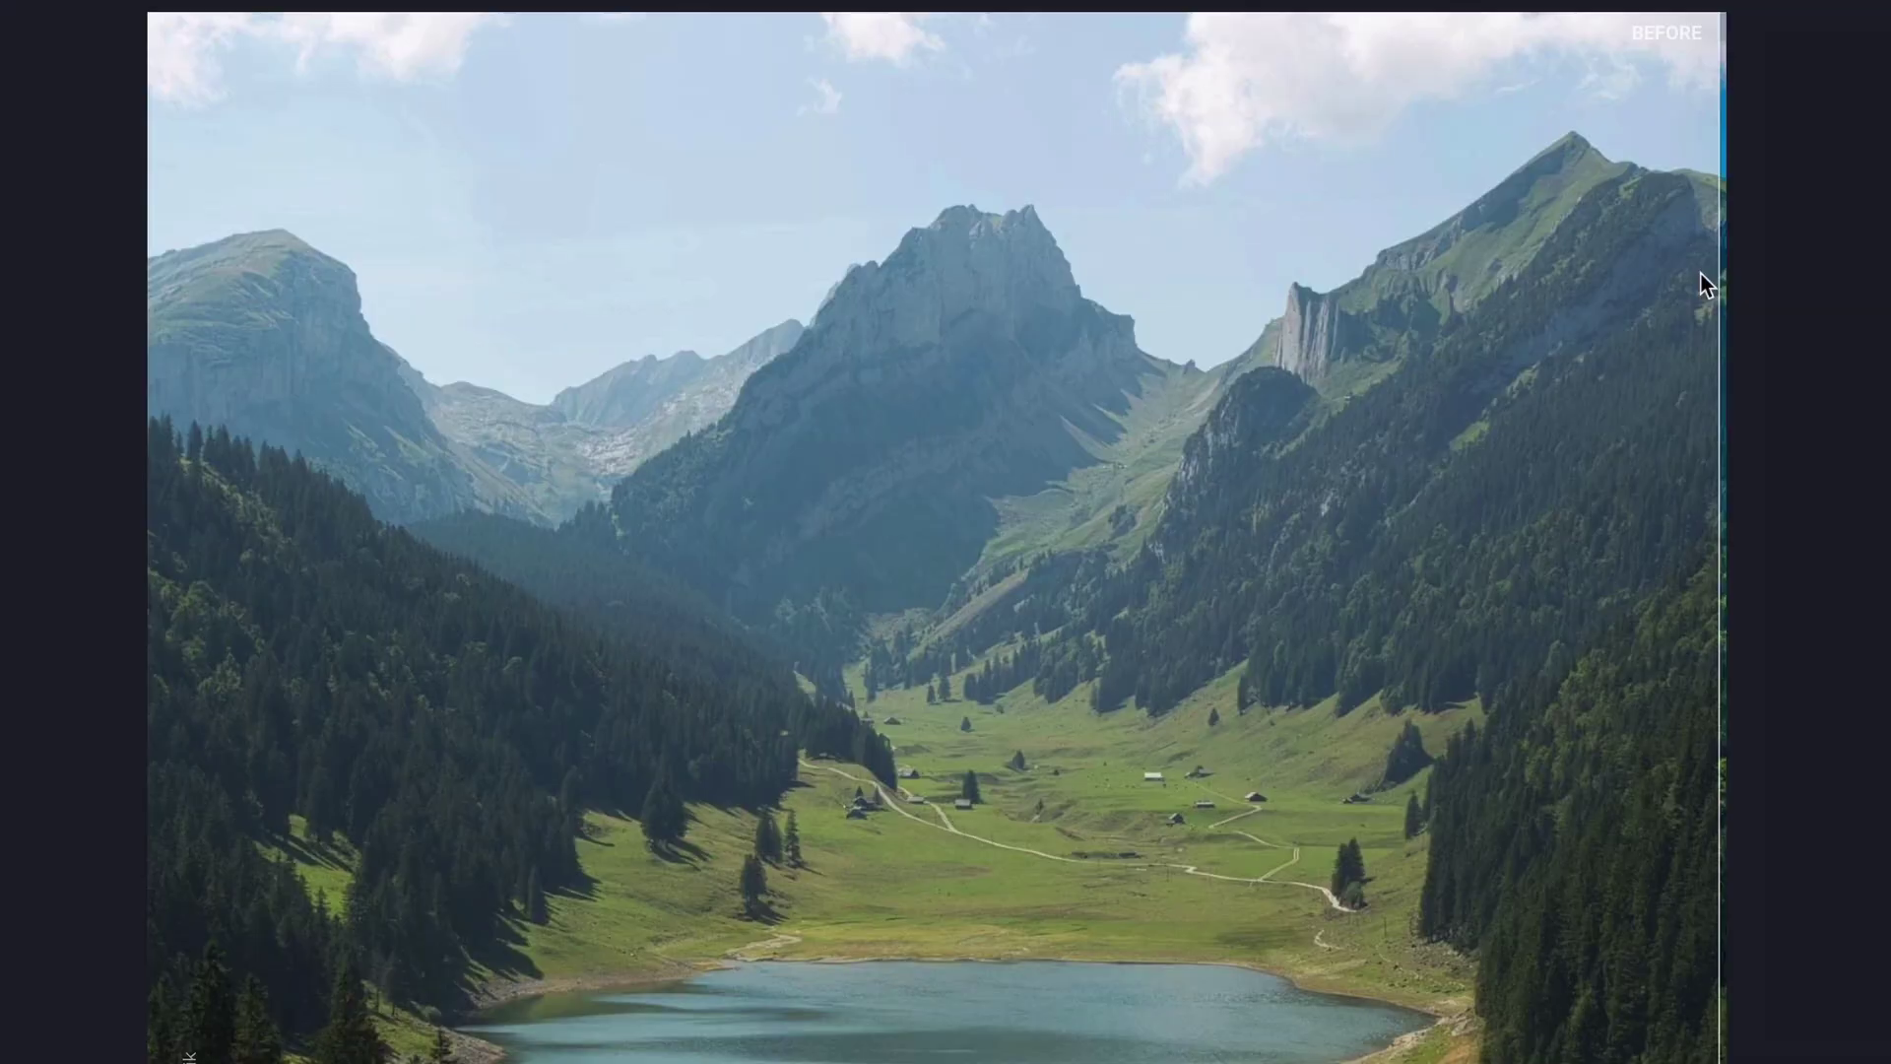
pyautogui.moveTo(1700, 274); pyautogui.dragTo(80, 251)
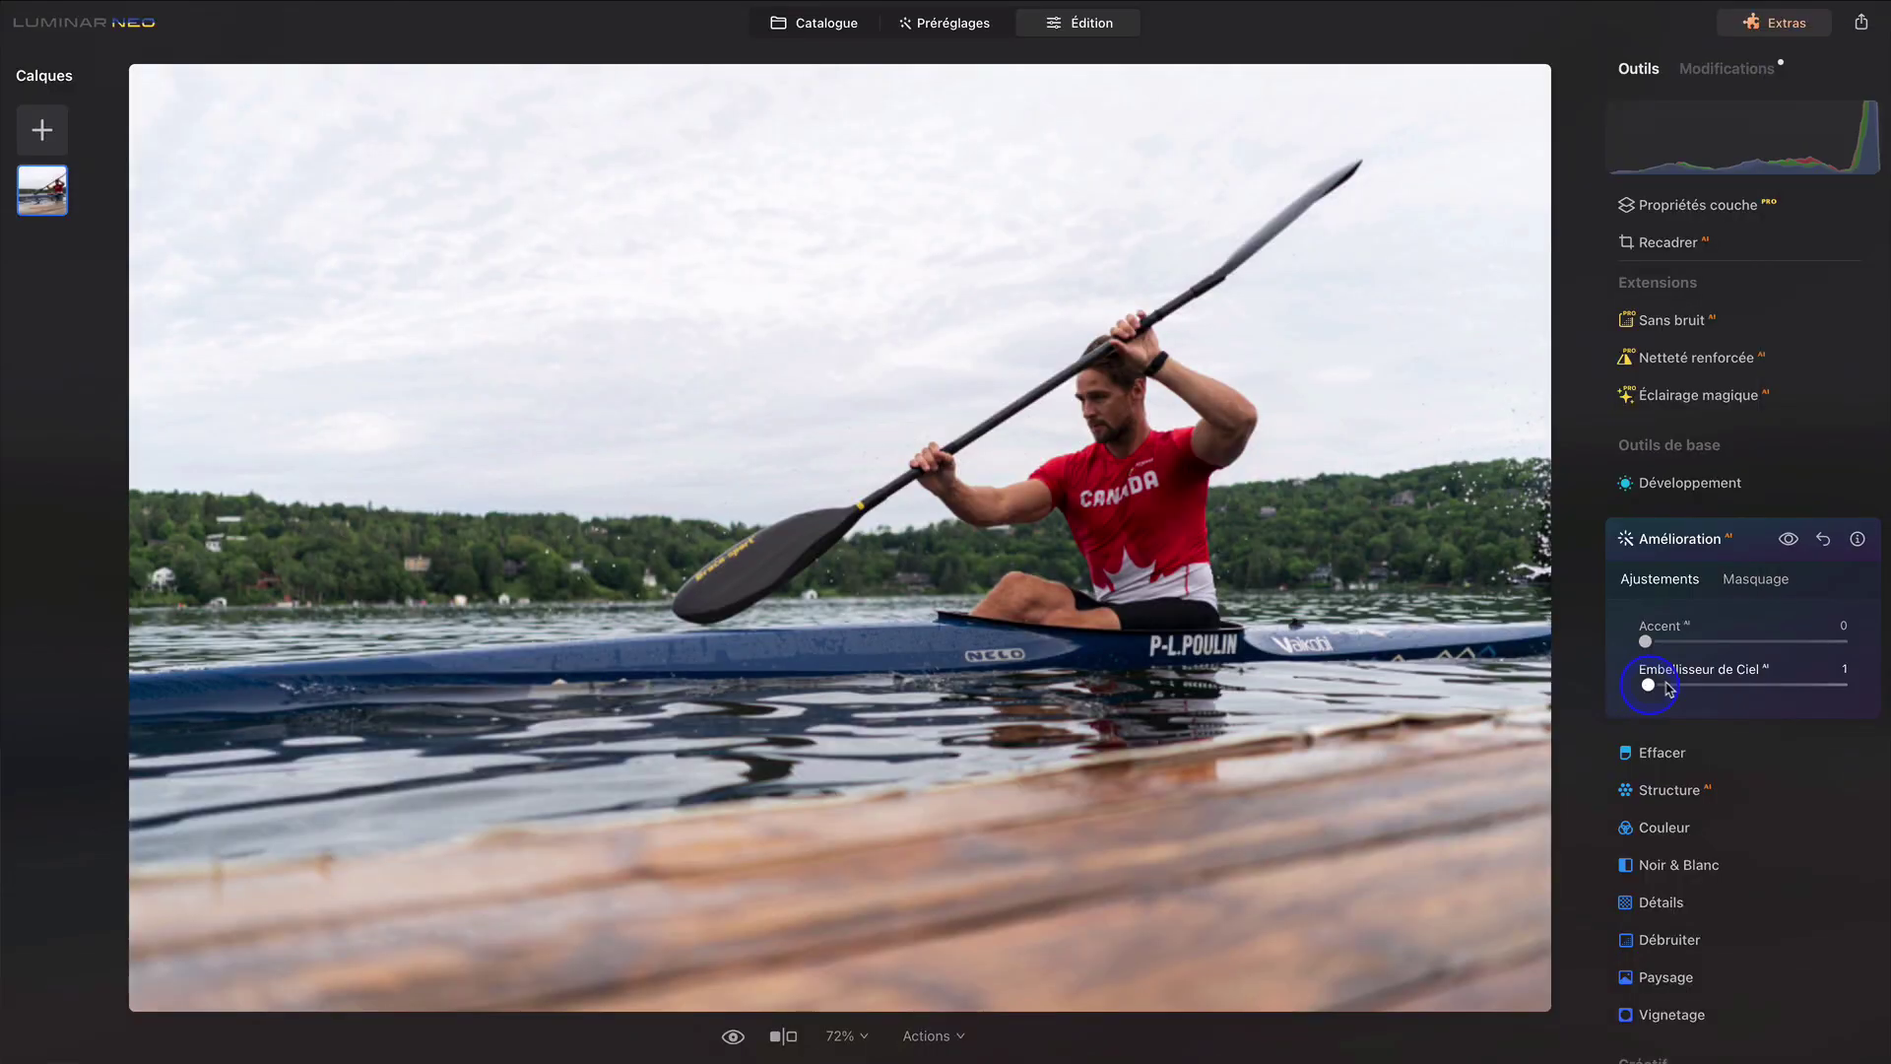
pyautogui.moveTo(1642, 679); pyautogui.dragTo(1836, 680)
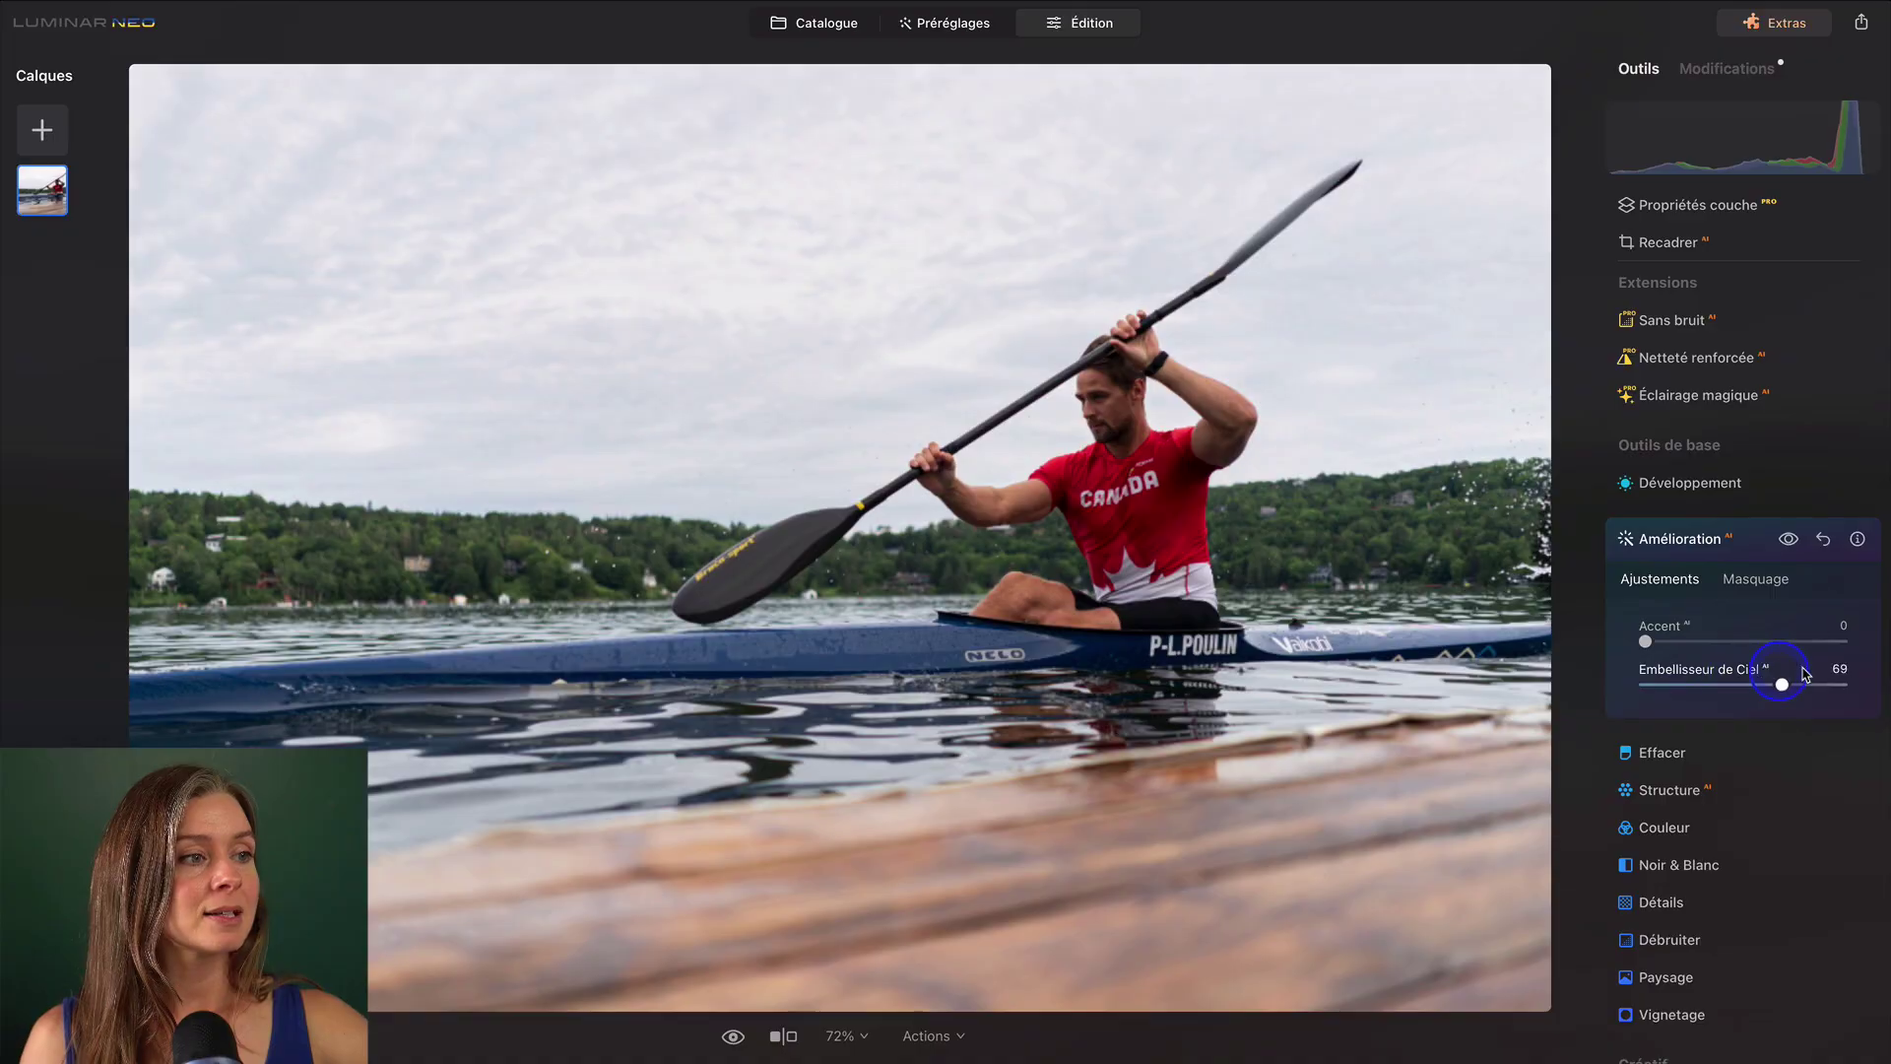
pyautogui.moveTo(1790, 666); pyautogui.dragTo(1876, 666)
# Compare the kayak photo with and without the sky enhancement, and raise its Accent strength.
pyautogui.click(1789, 539)
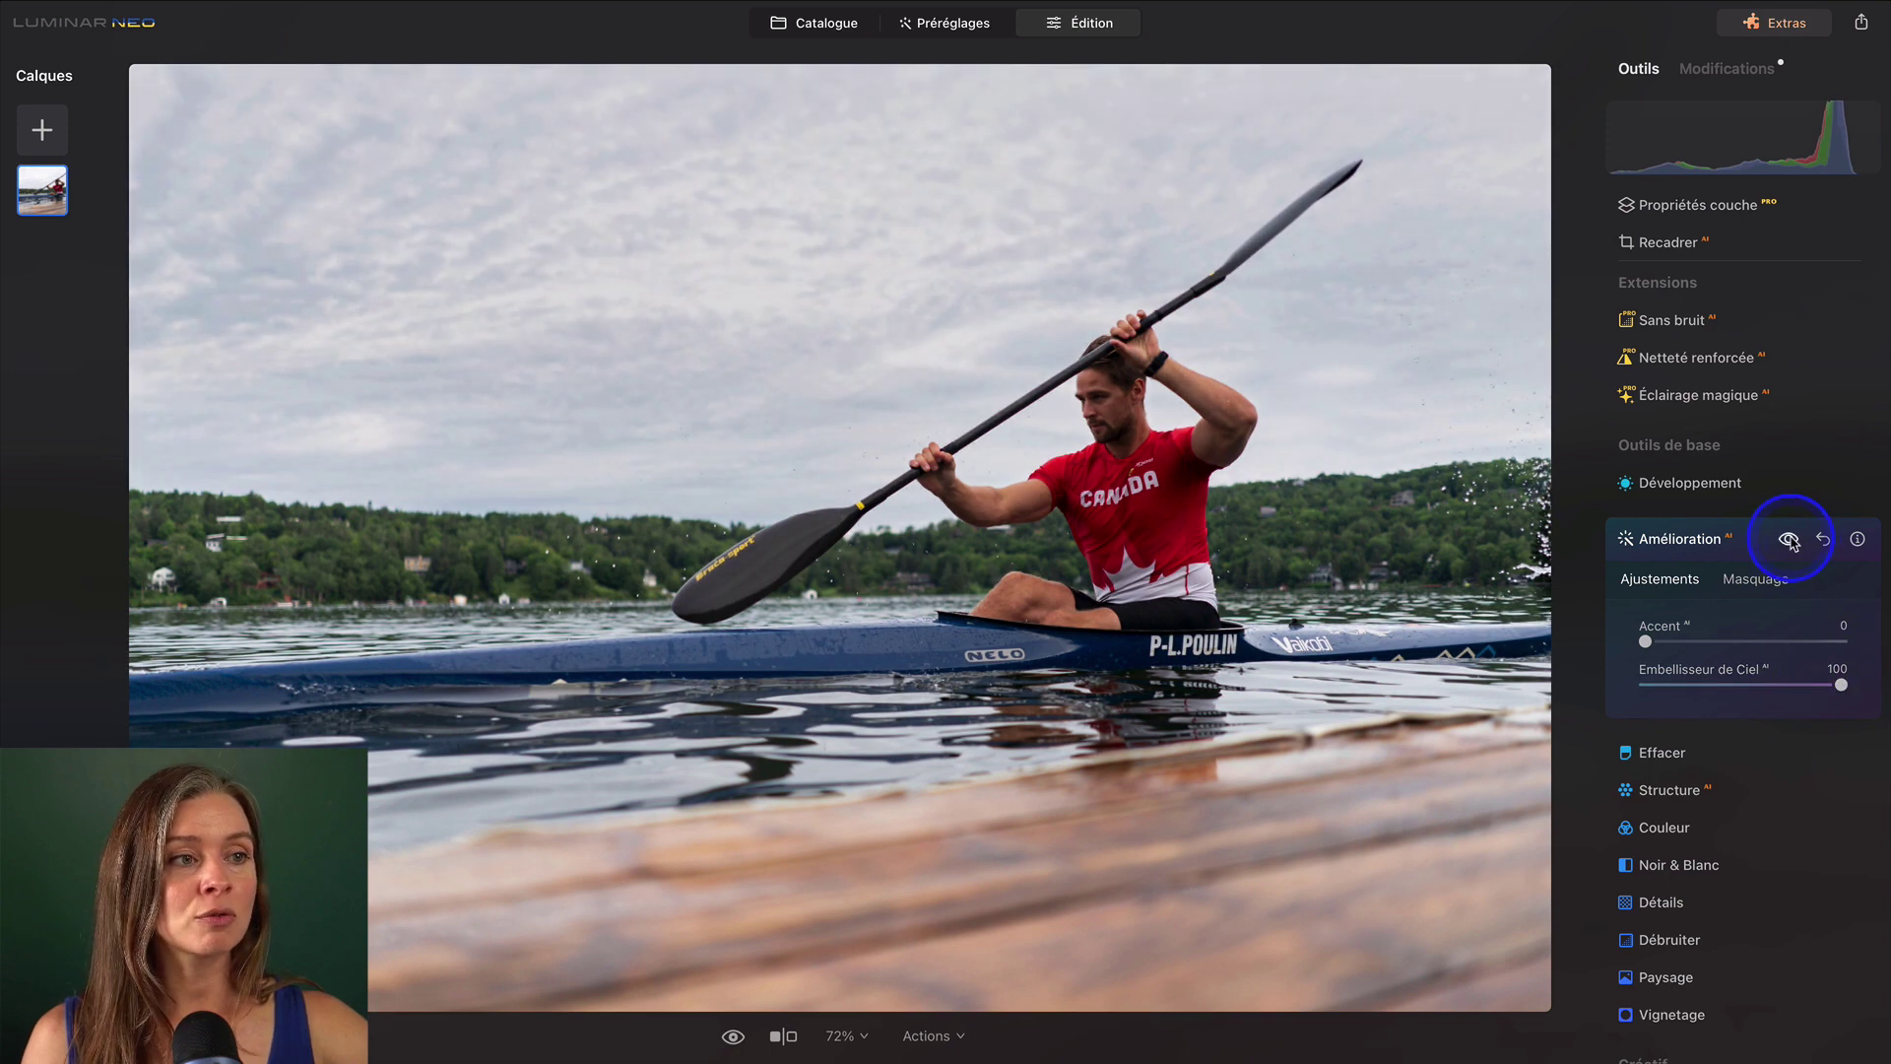
pyautogui.click(1789, 539)
pyautogui.click(1789, 539)
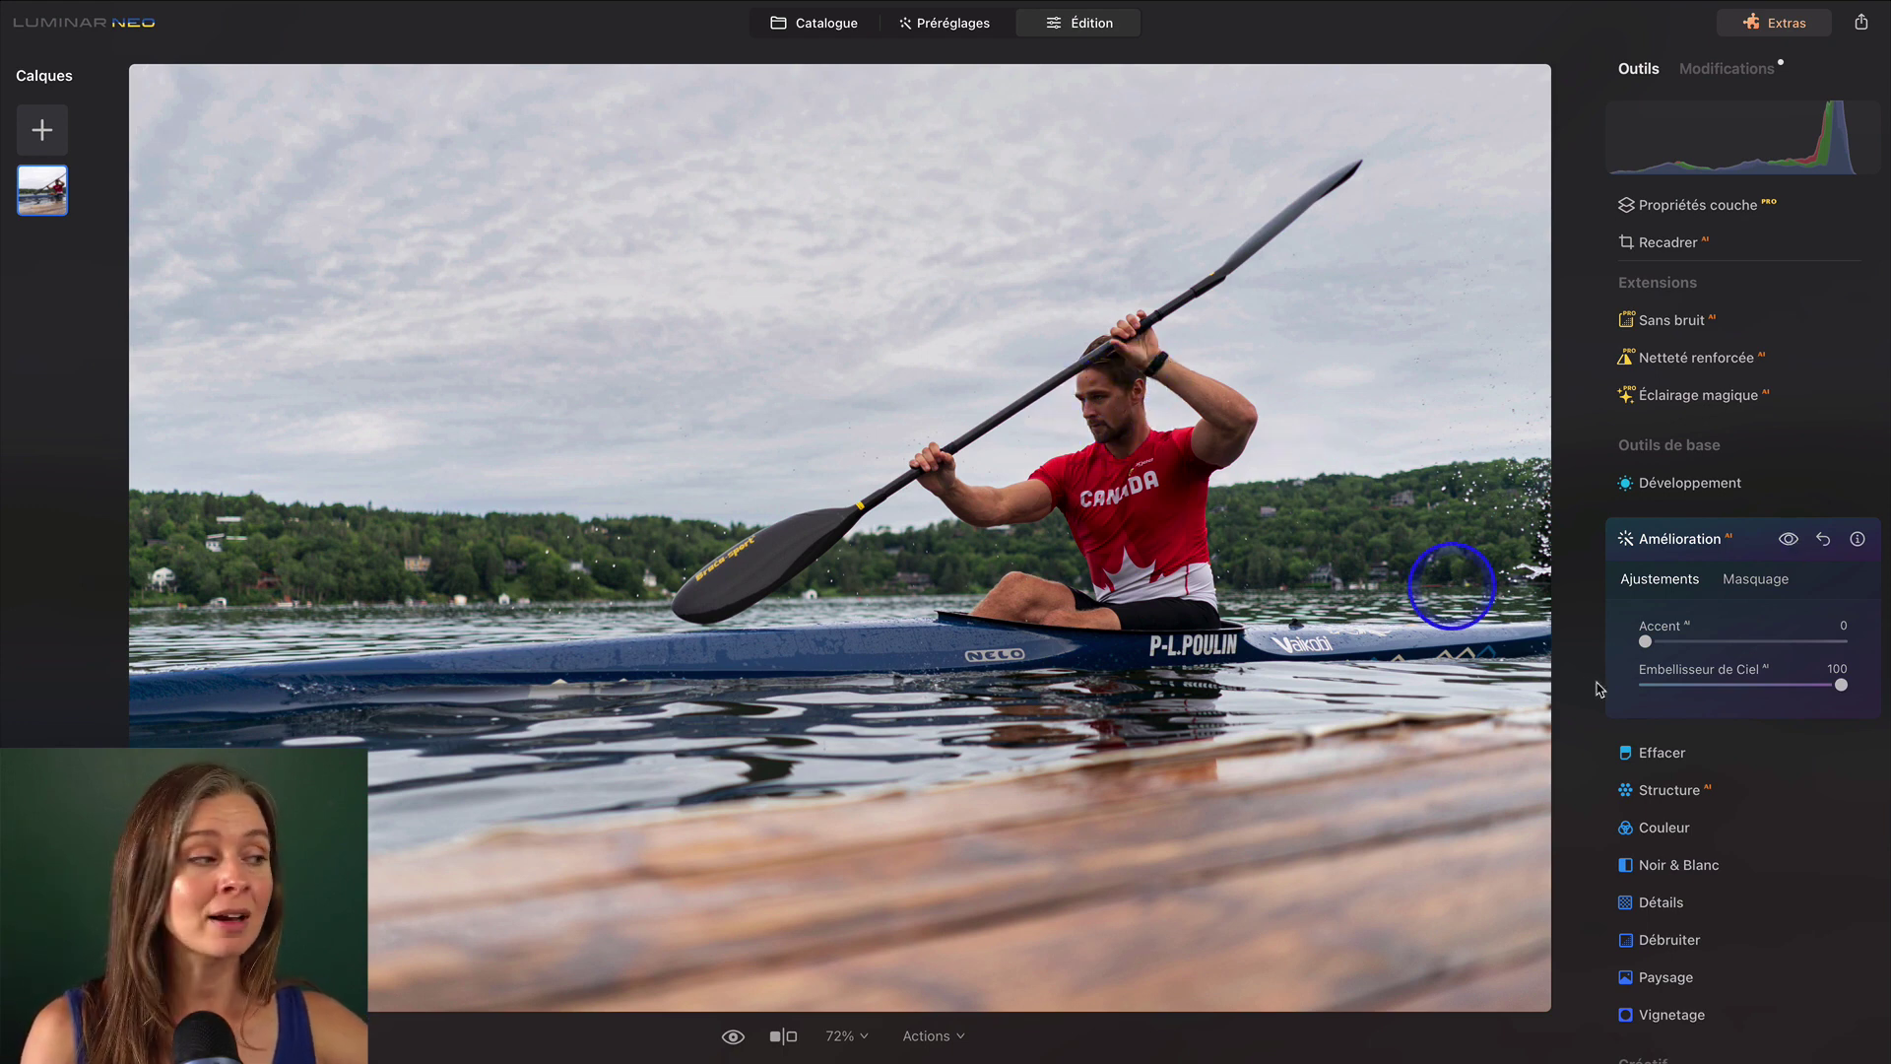
pyautogui.click(1788, 540)
pyautogui.click(1788, 539)
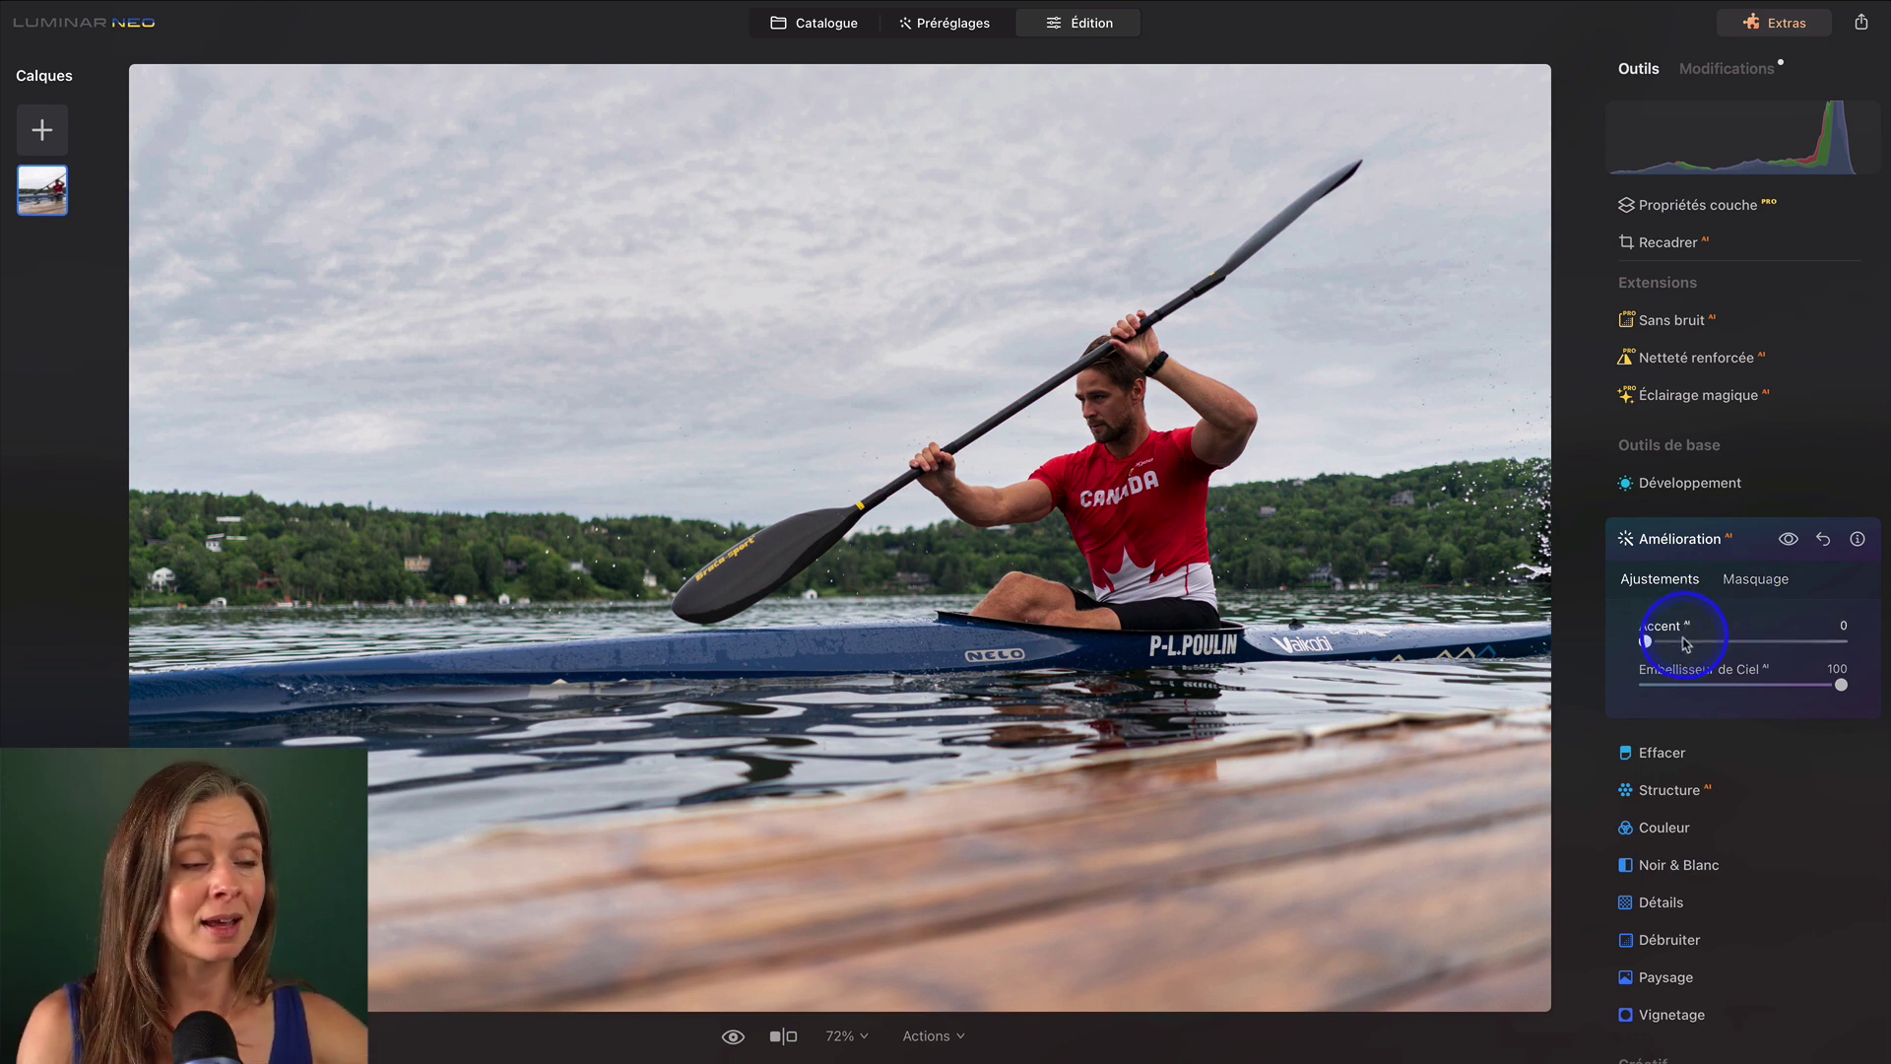
pyautogui.moveTo(1693, 642); pyautogui.dragTo(1841, 641)
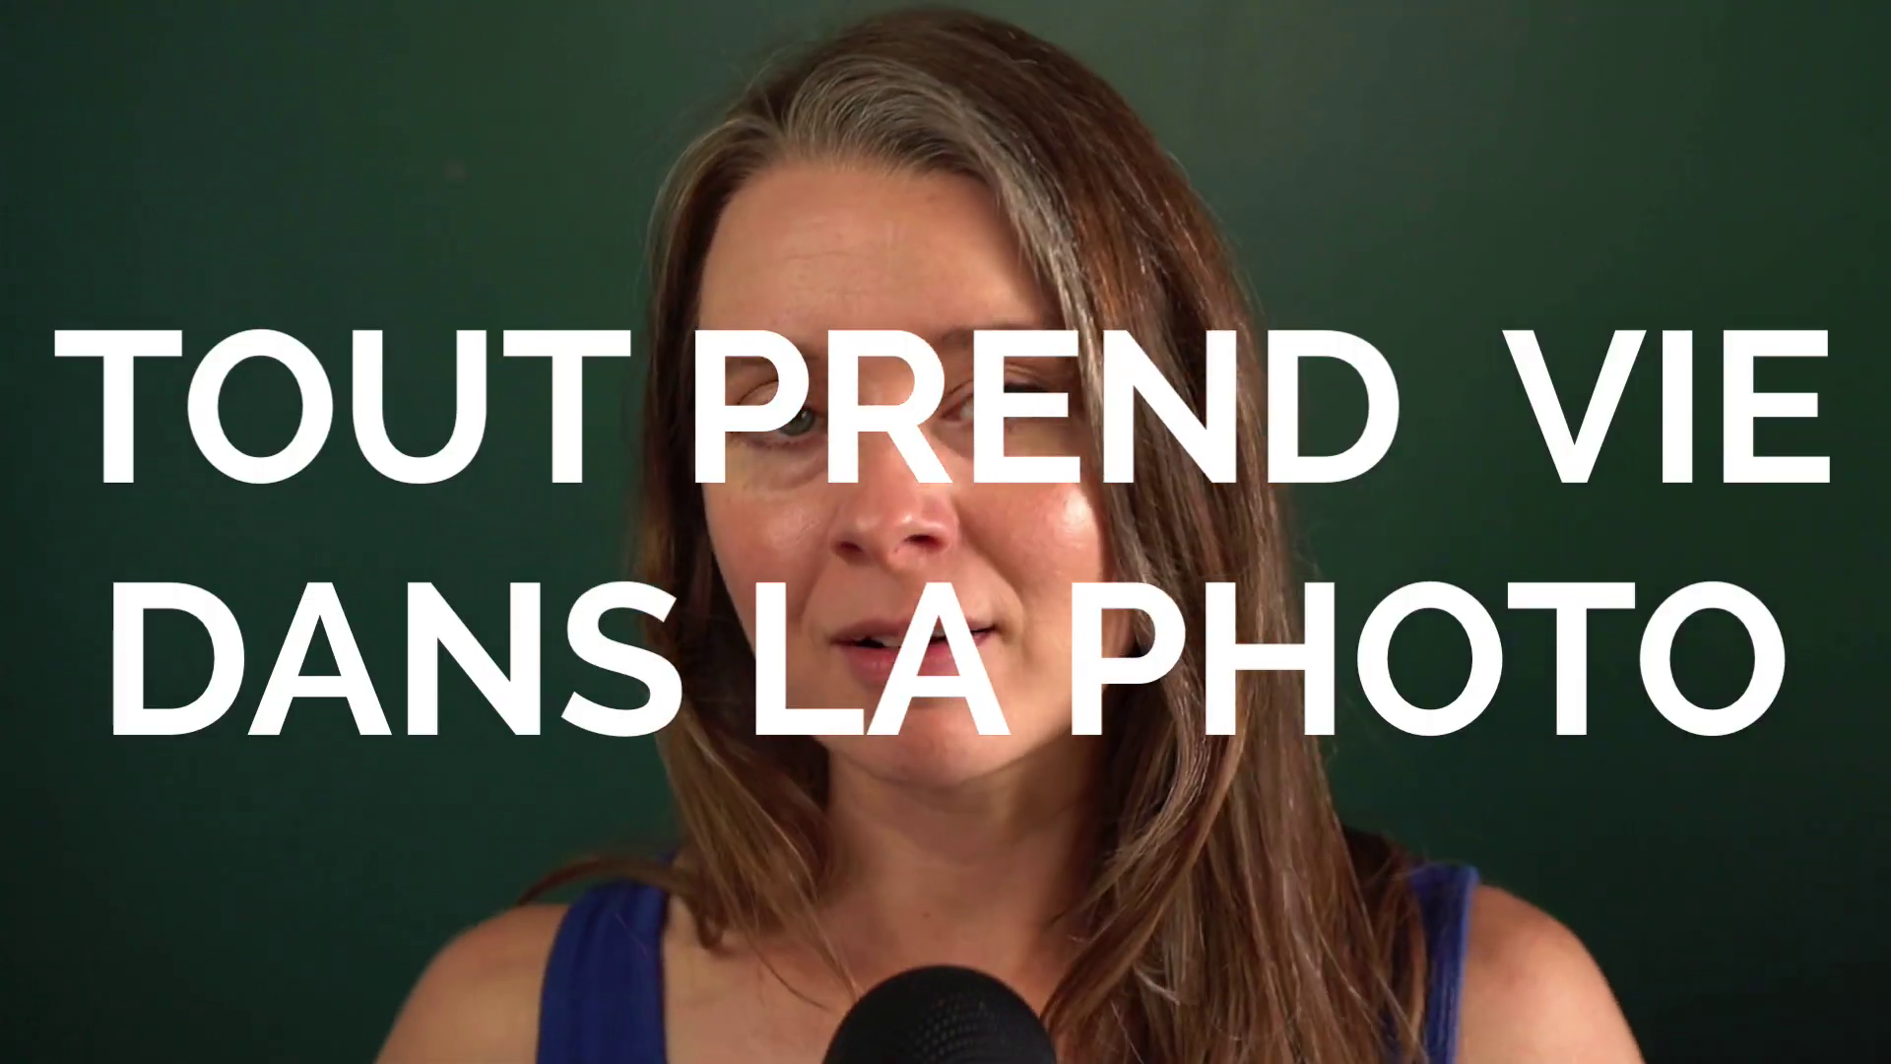
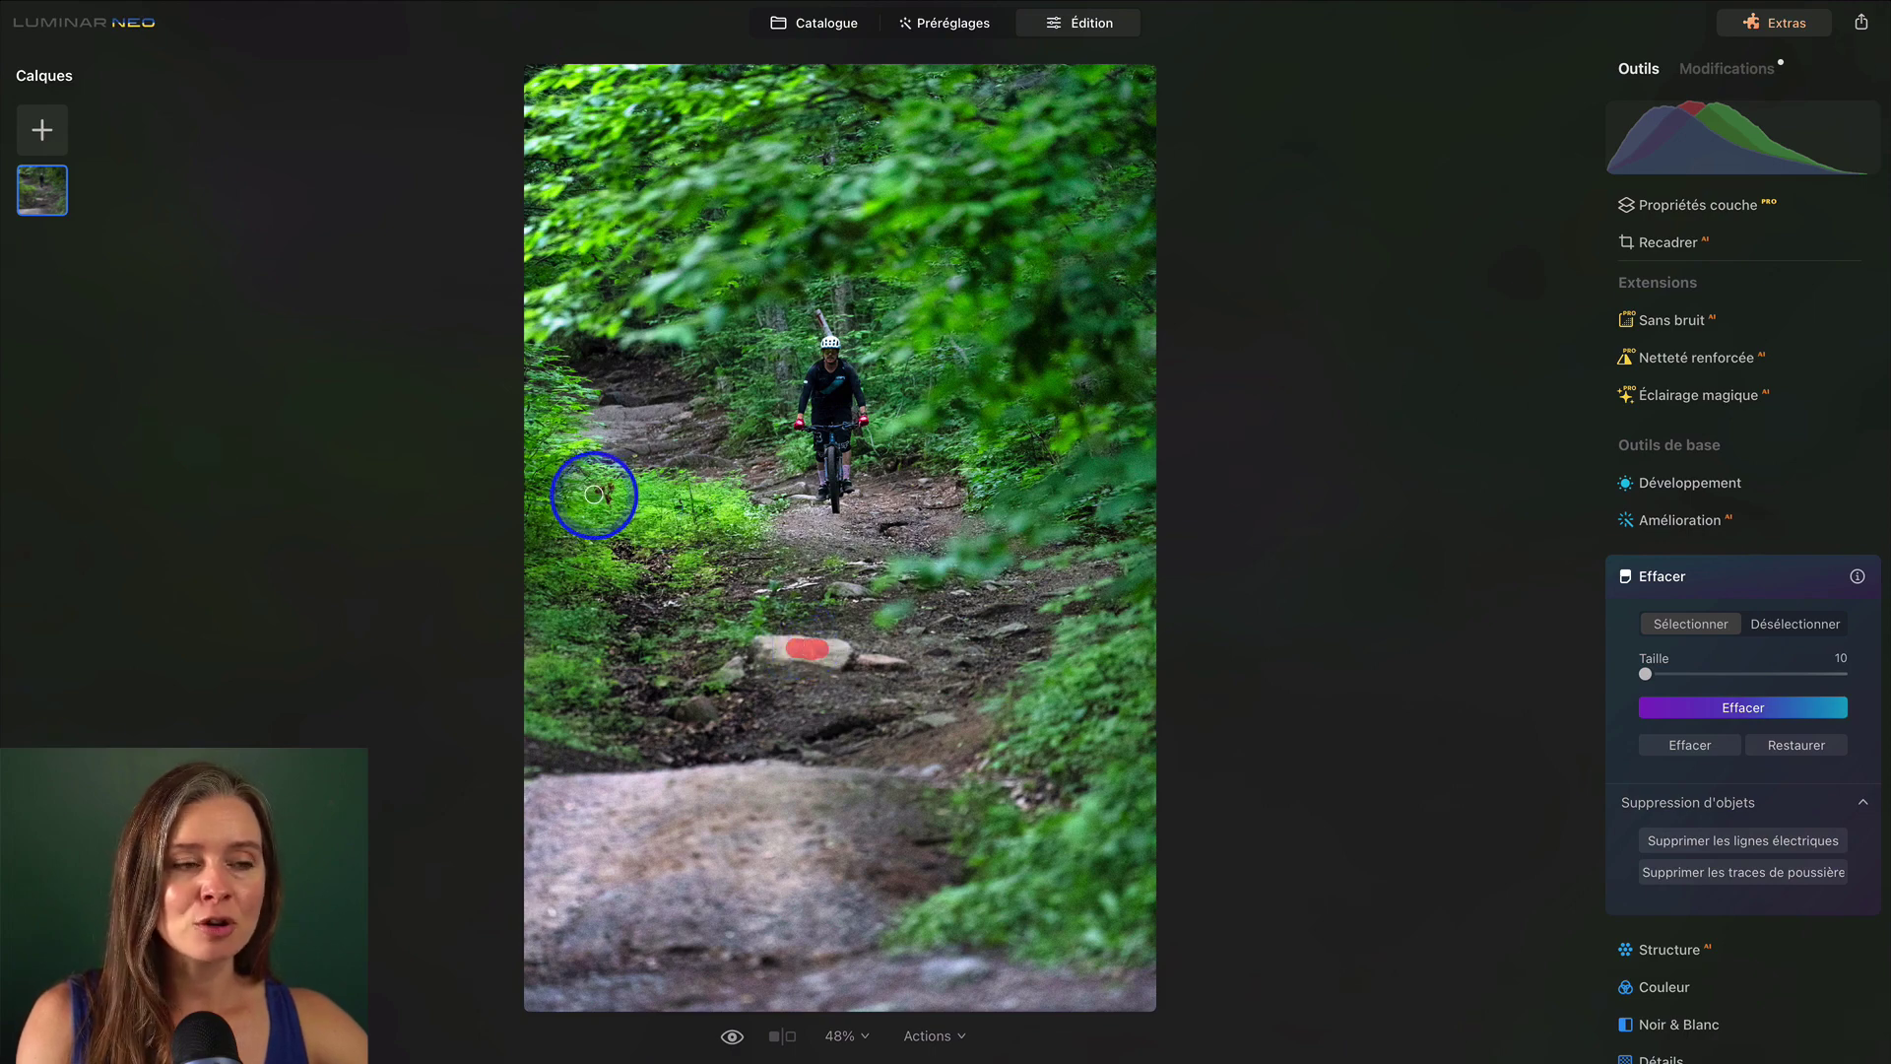
# Mark the distracting elements around the mountain biker with the size 10 Effacer brush and erase them.
pyautogui.moveTo(595, 493); pyautogui.dragTo(607, 484)
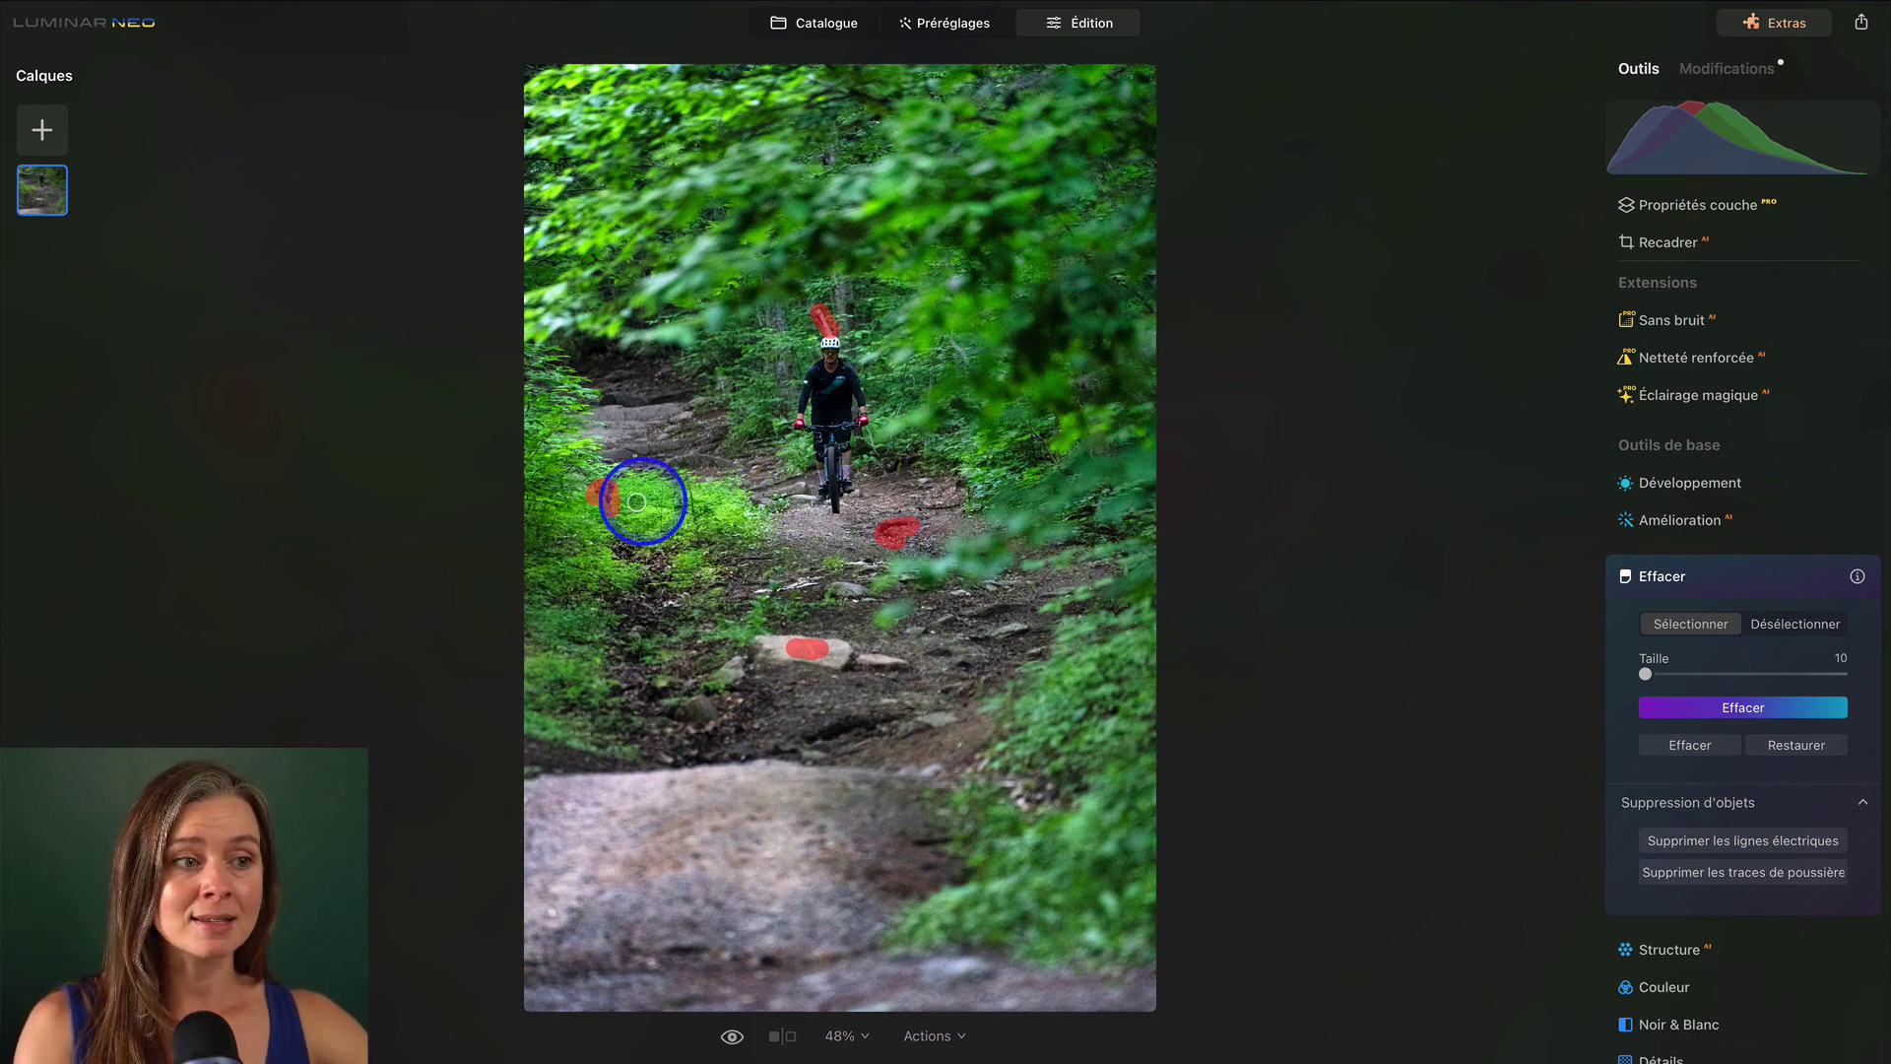
pyautogui.click(1655, 700)
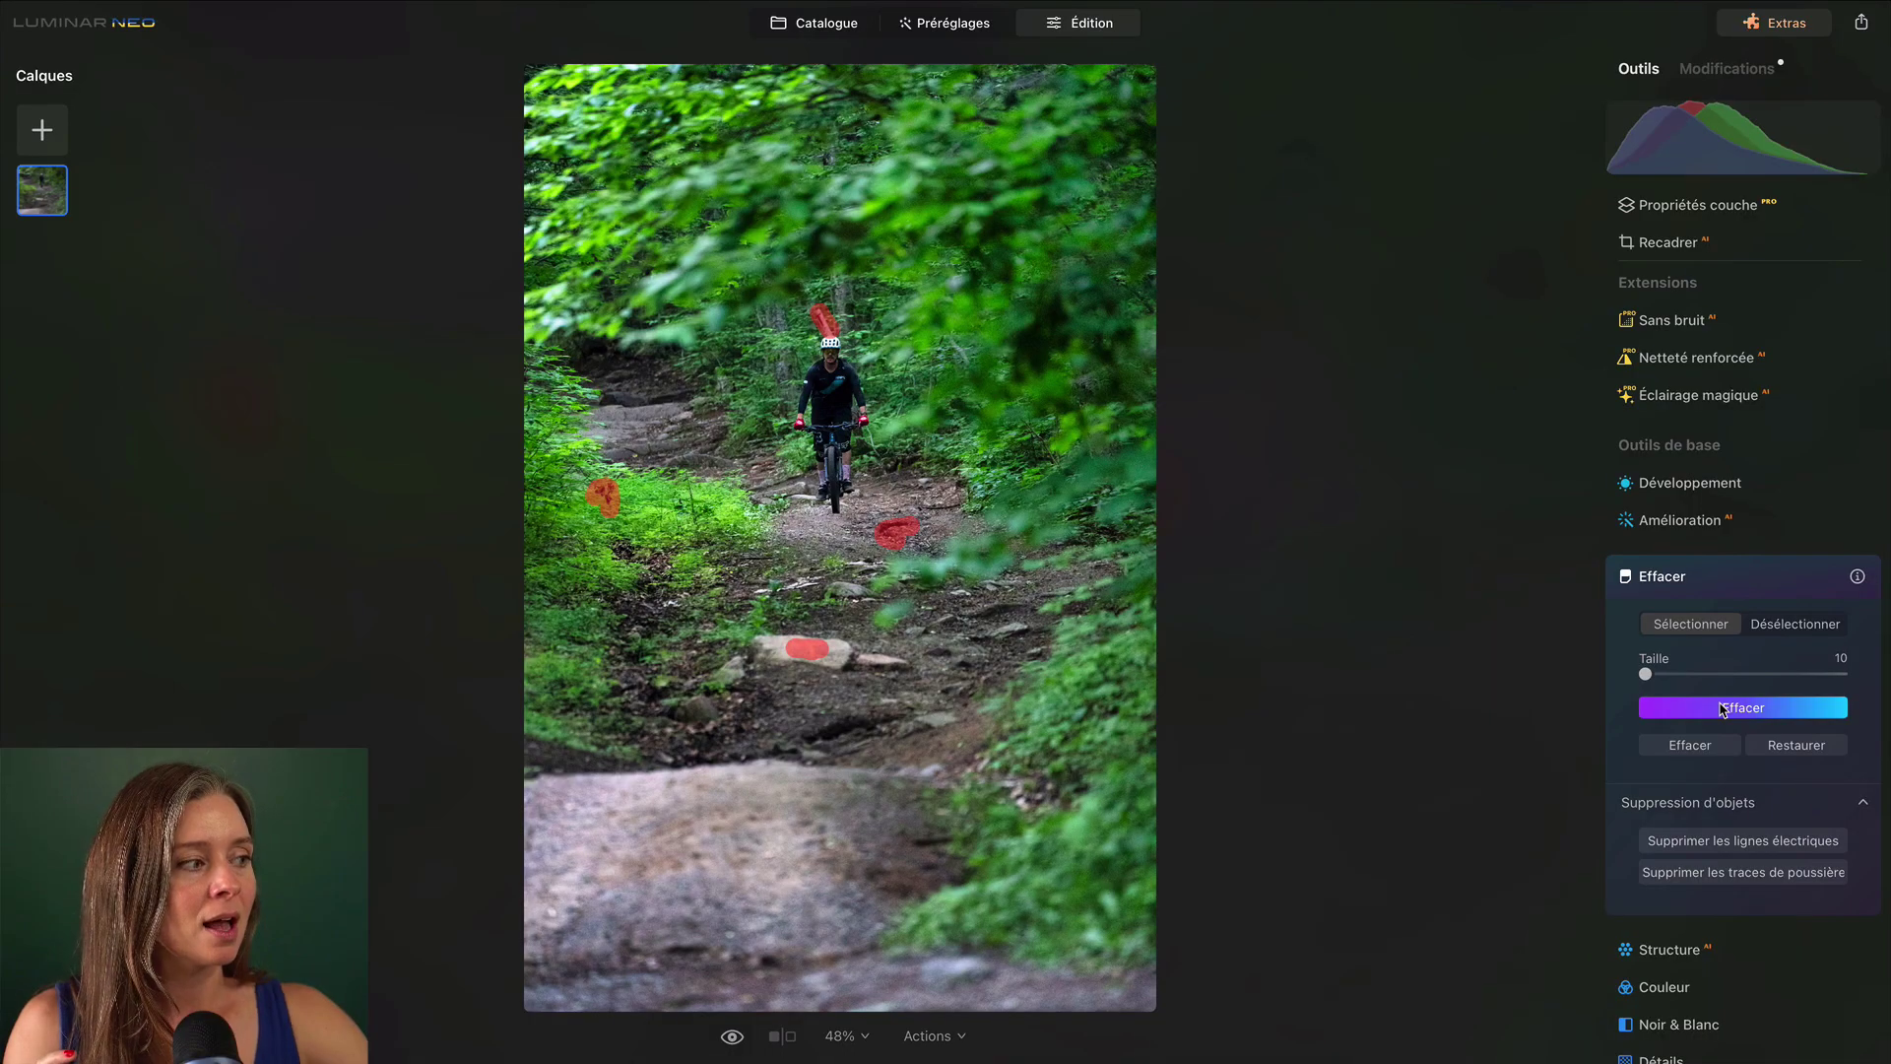
pyautogui.click(1722, 709)
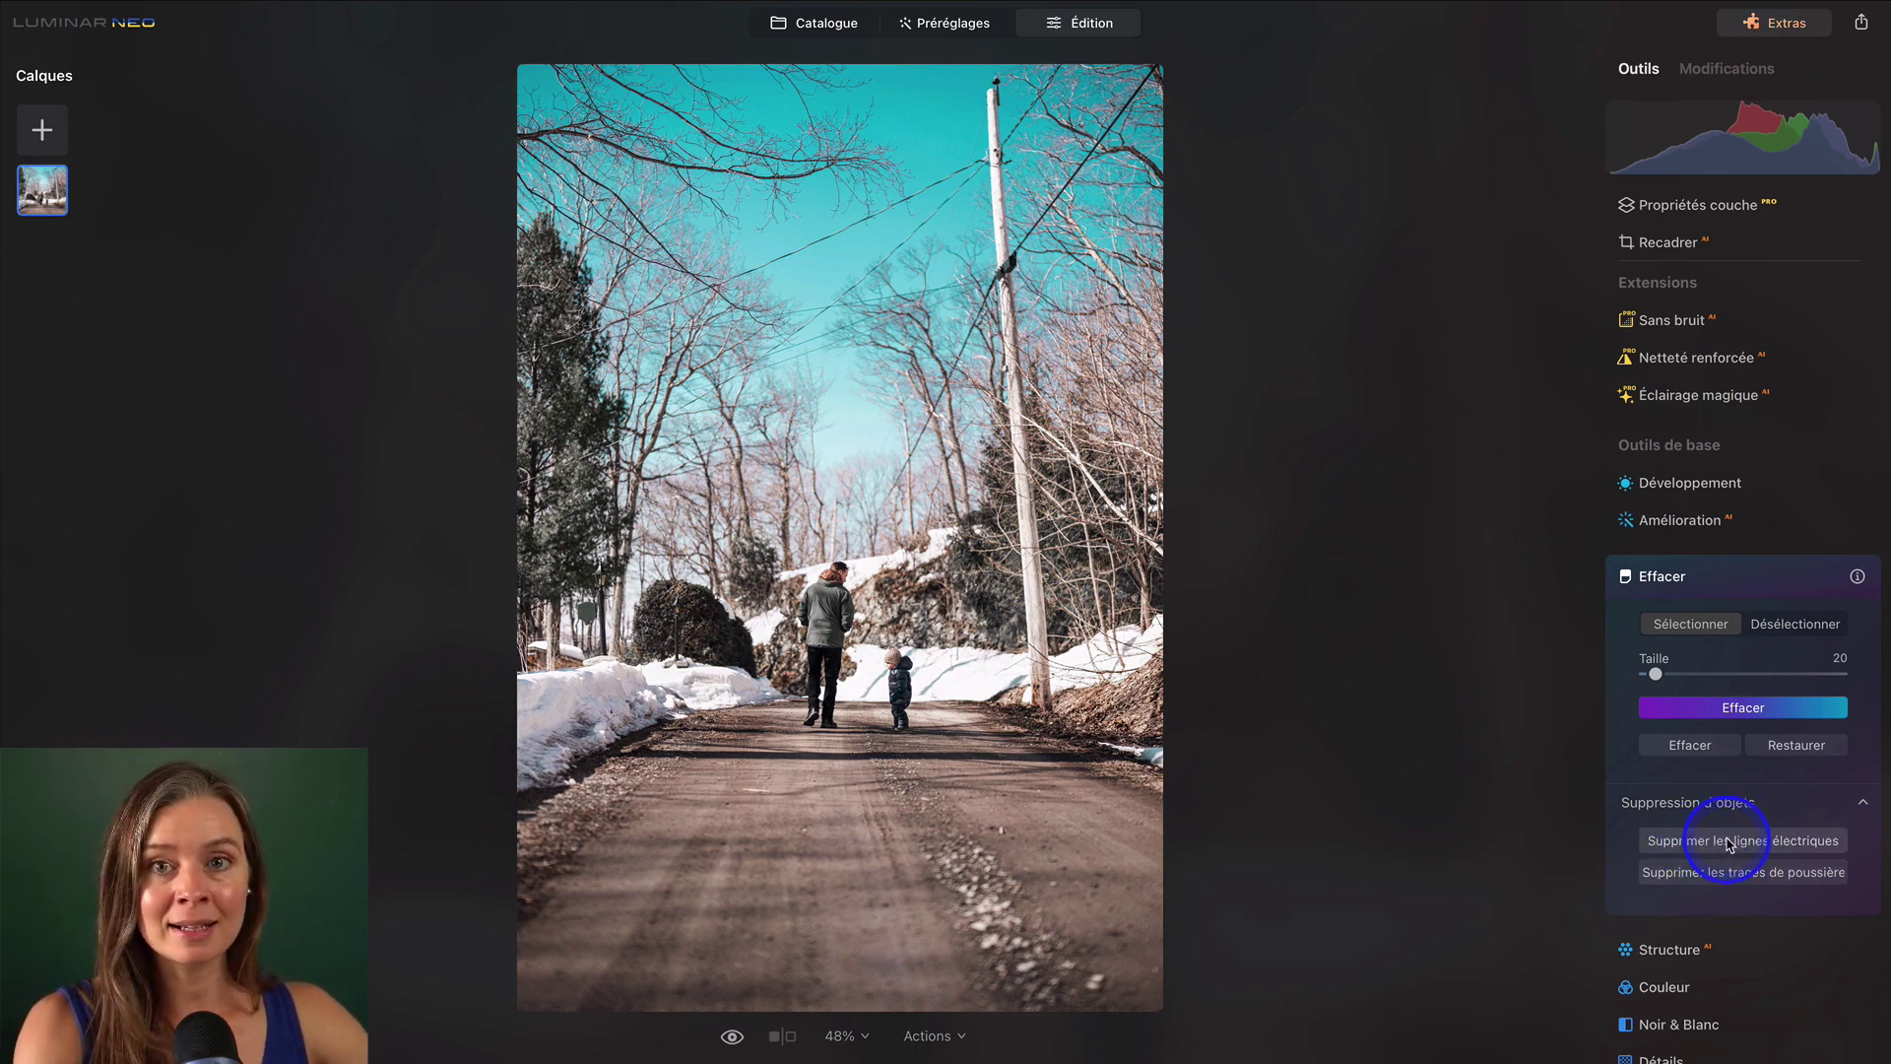
# Remove the power lines from the snowy road photo automatically and compare the result with the original.
pyautogui.click(1730, 844)
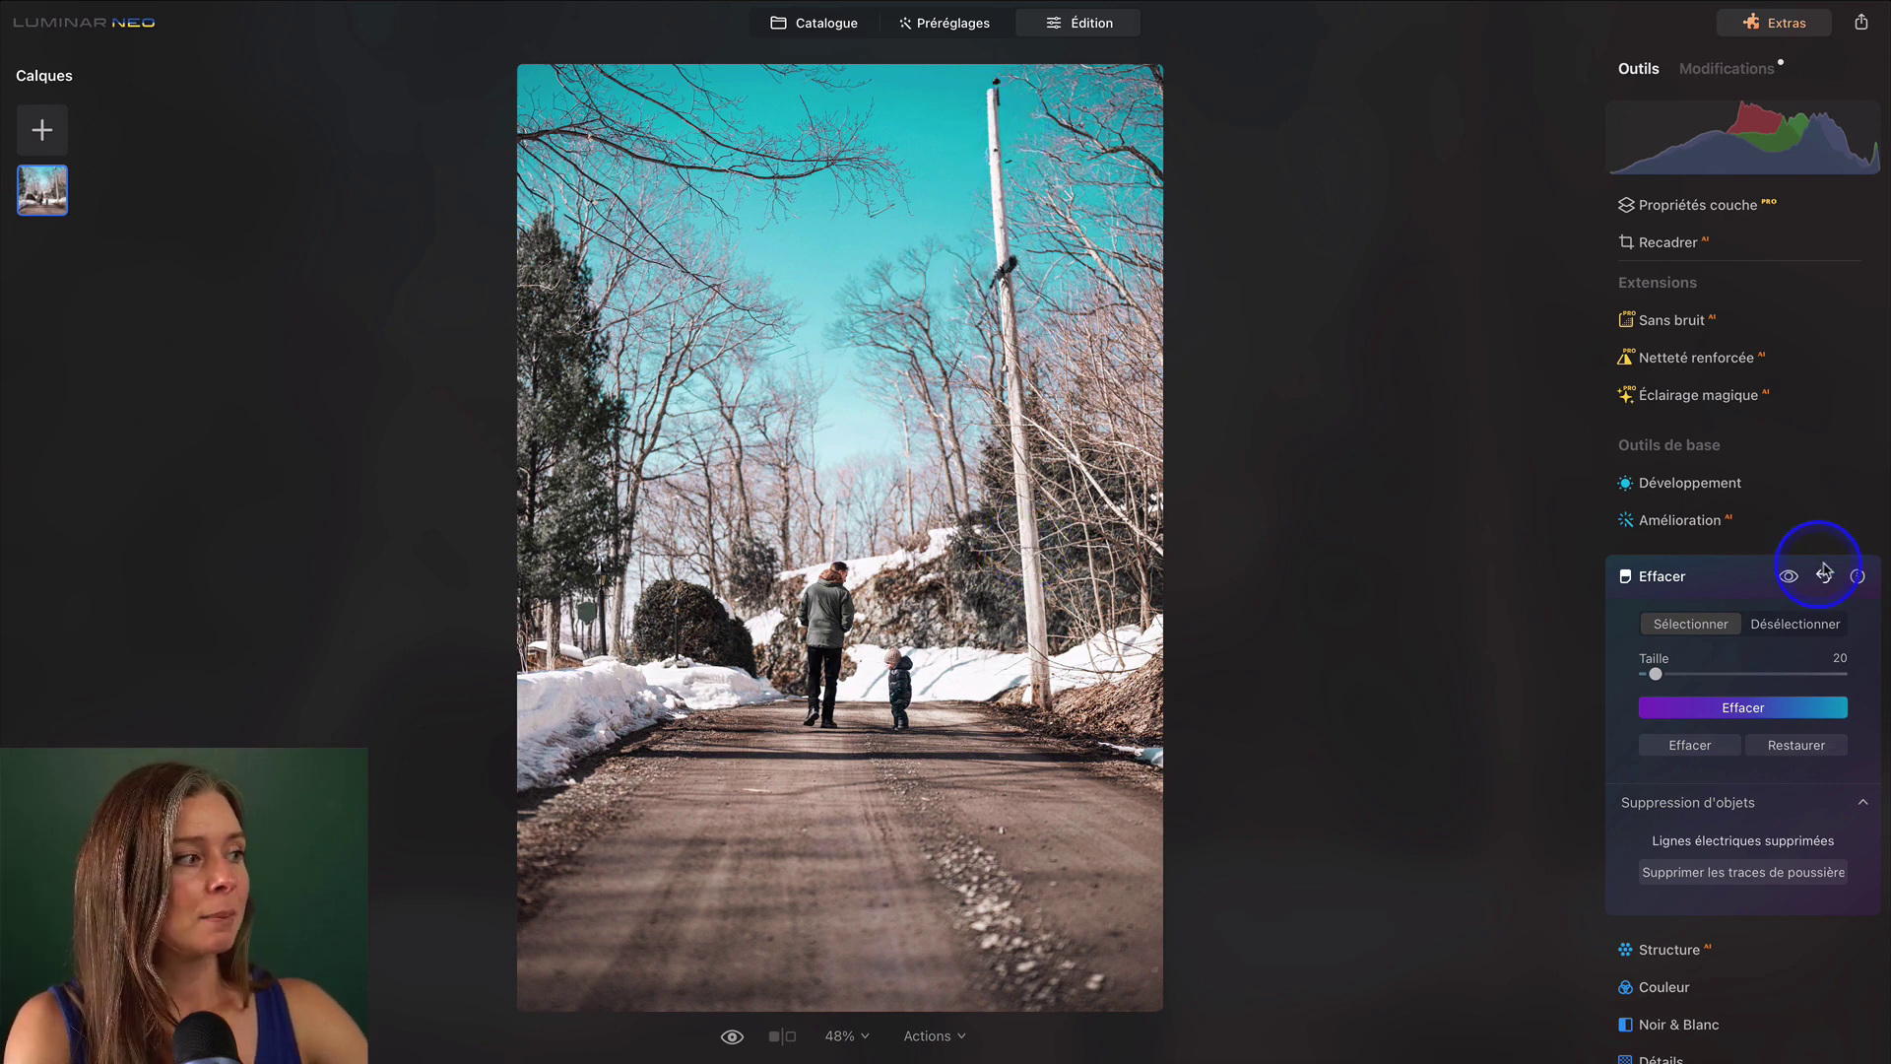
pyautogui.click(1788, 580)
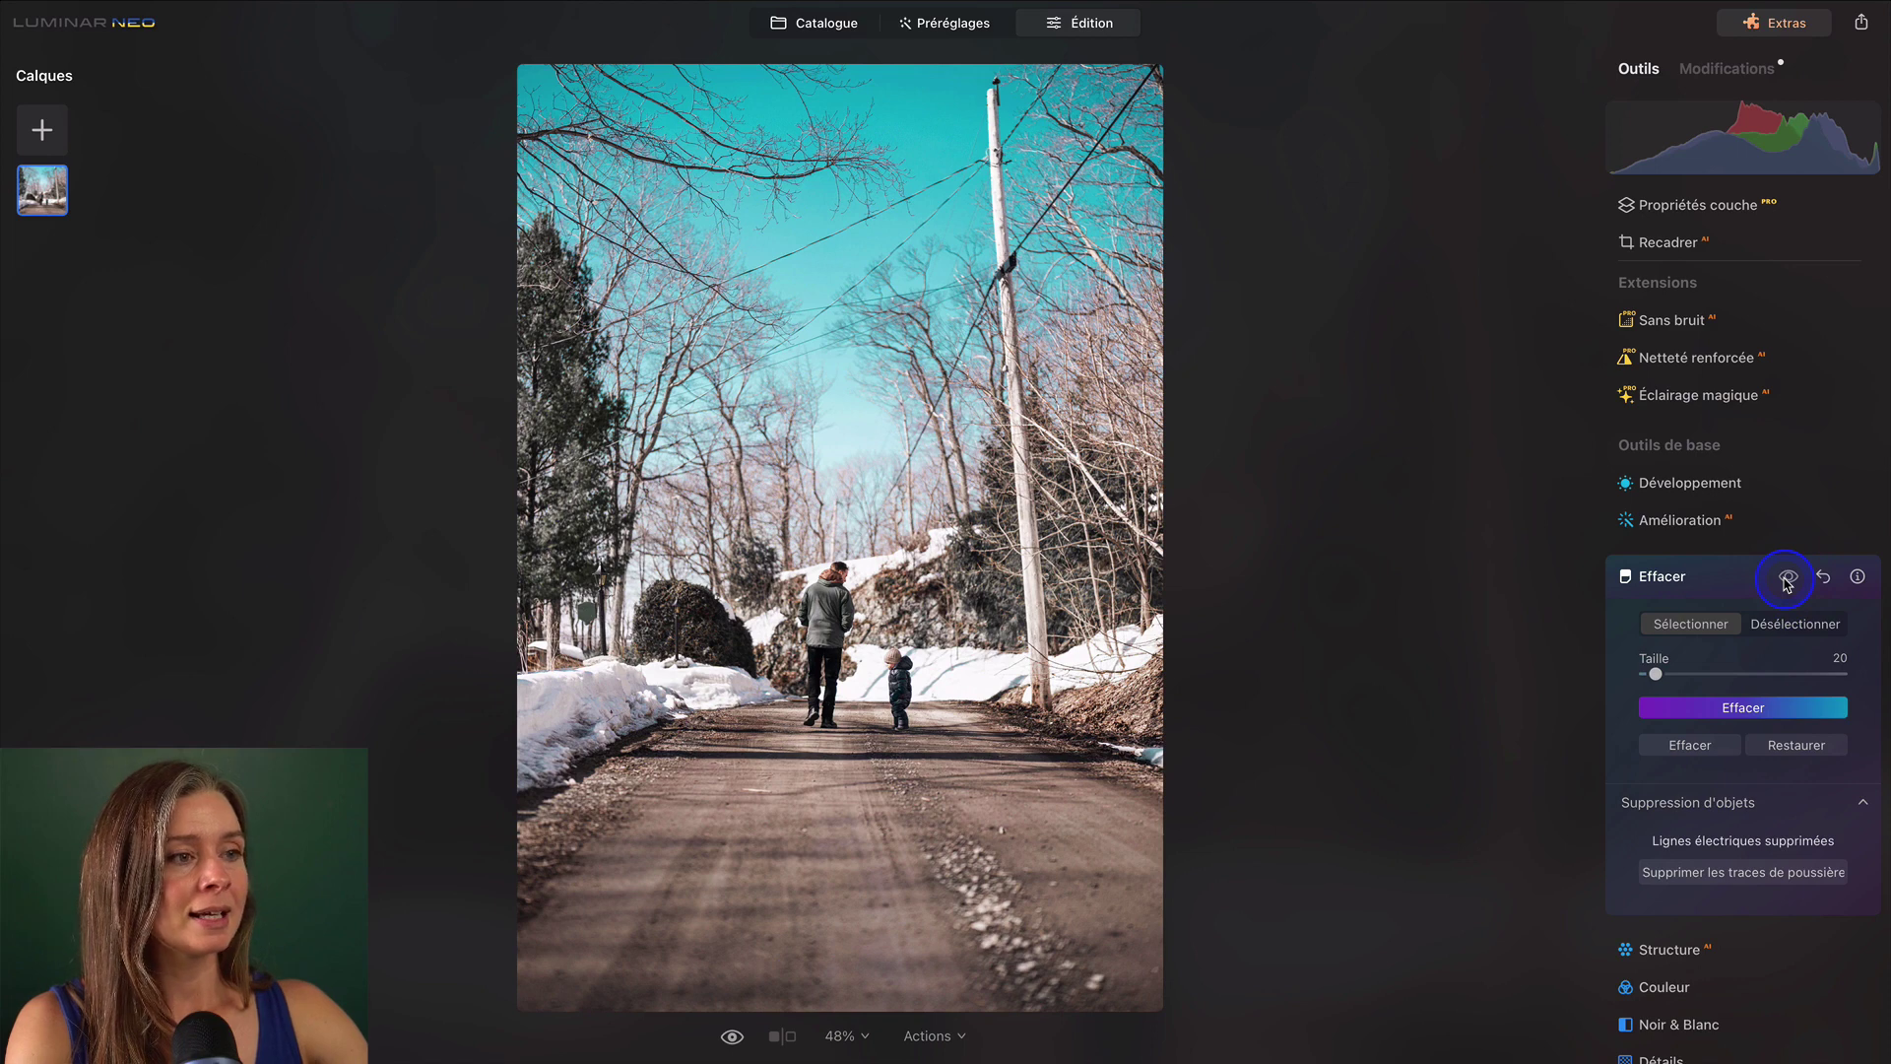
pyautogui.click(1788, 579)
pyautogui.click(1788, 579)
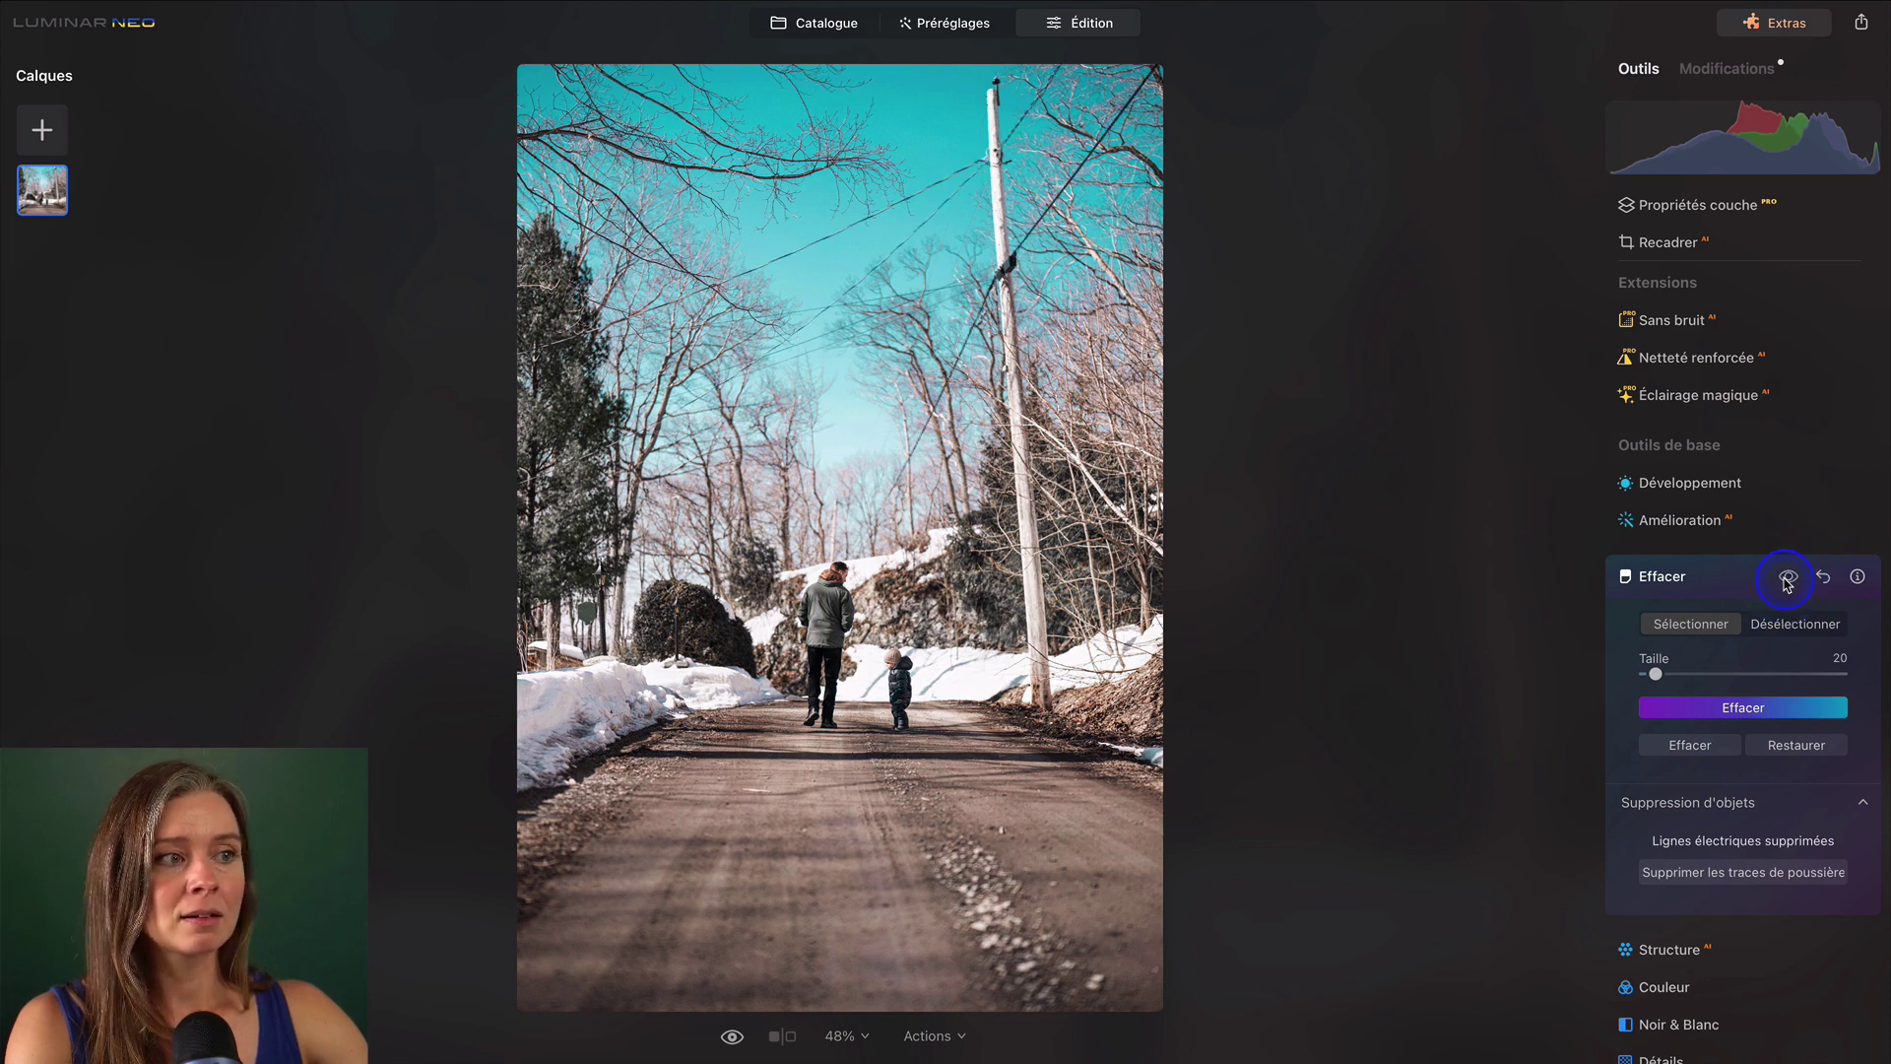
pyautogui.click(1788, 579)
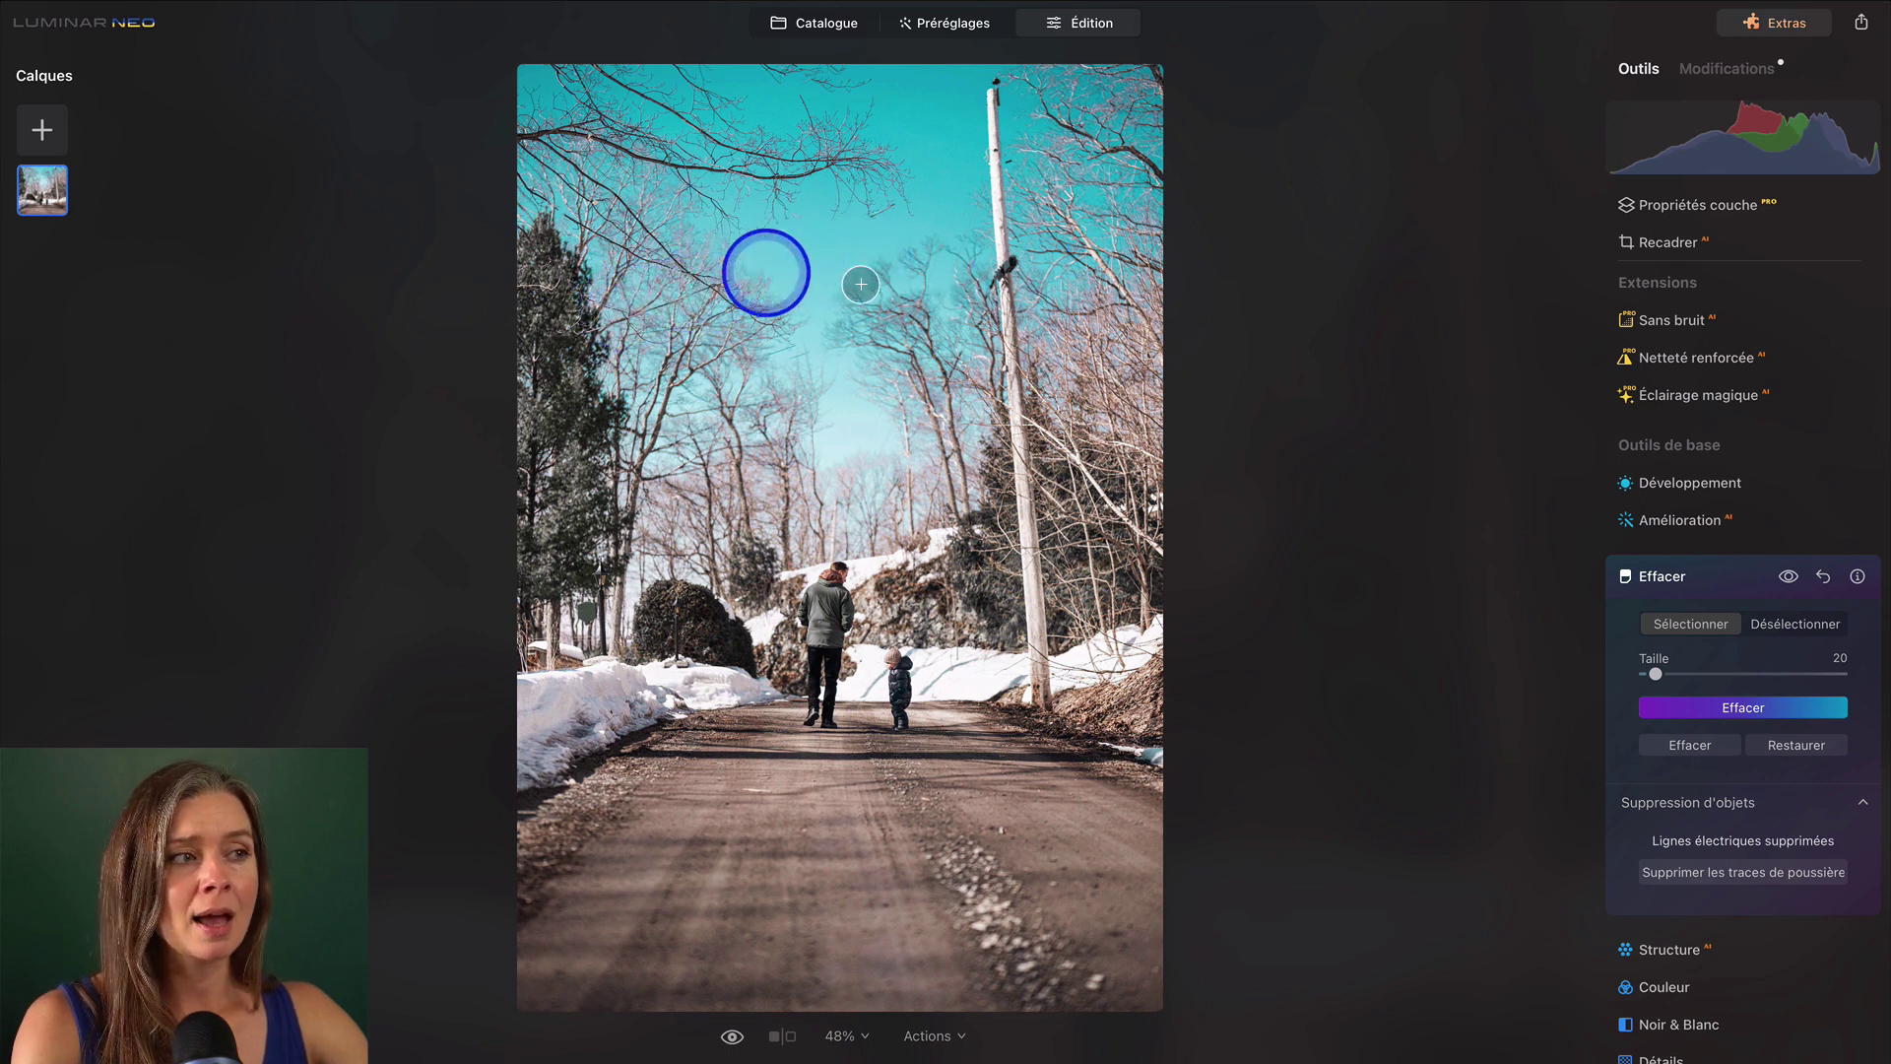
pyautogui.click(1789, 578)
pyautogui.click(1790, 579)
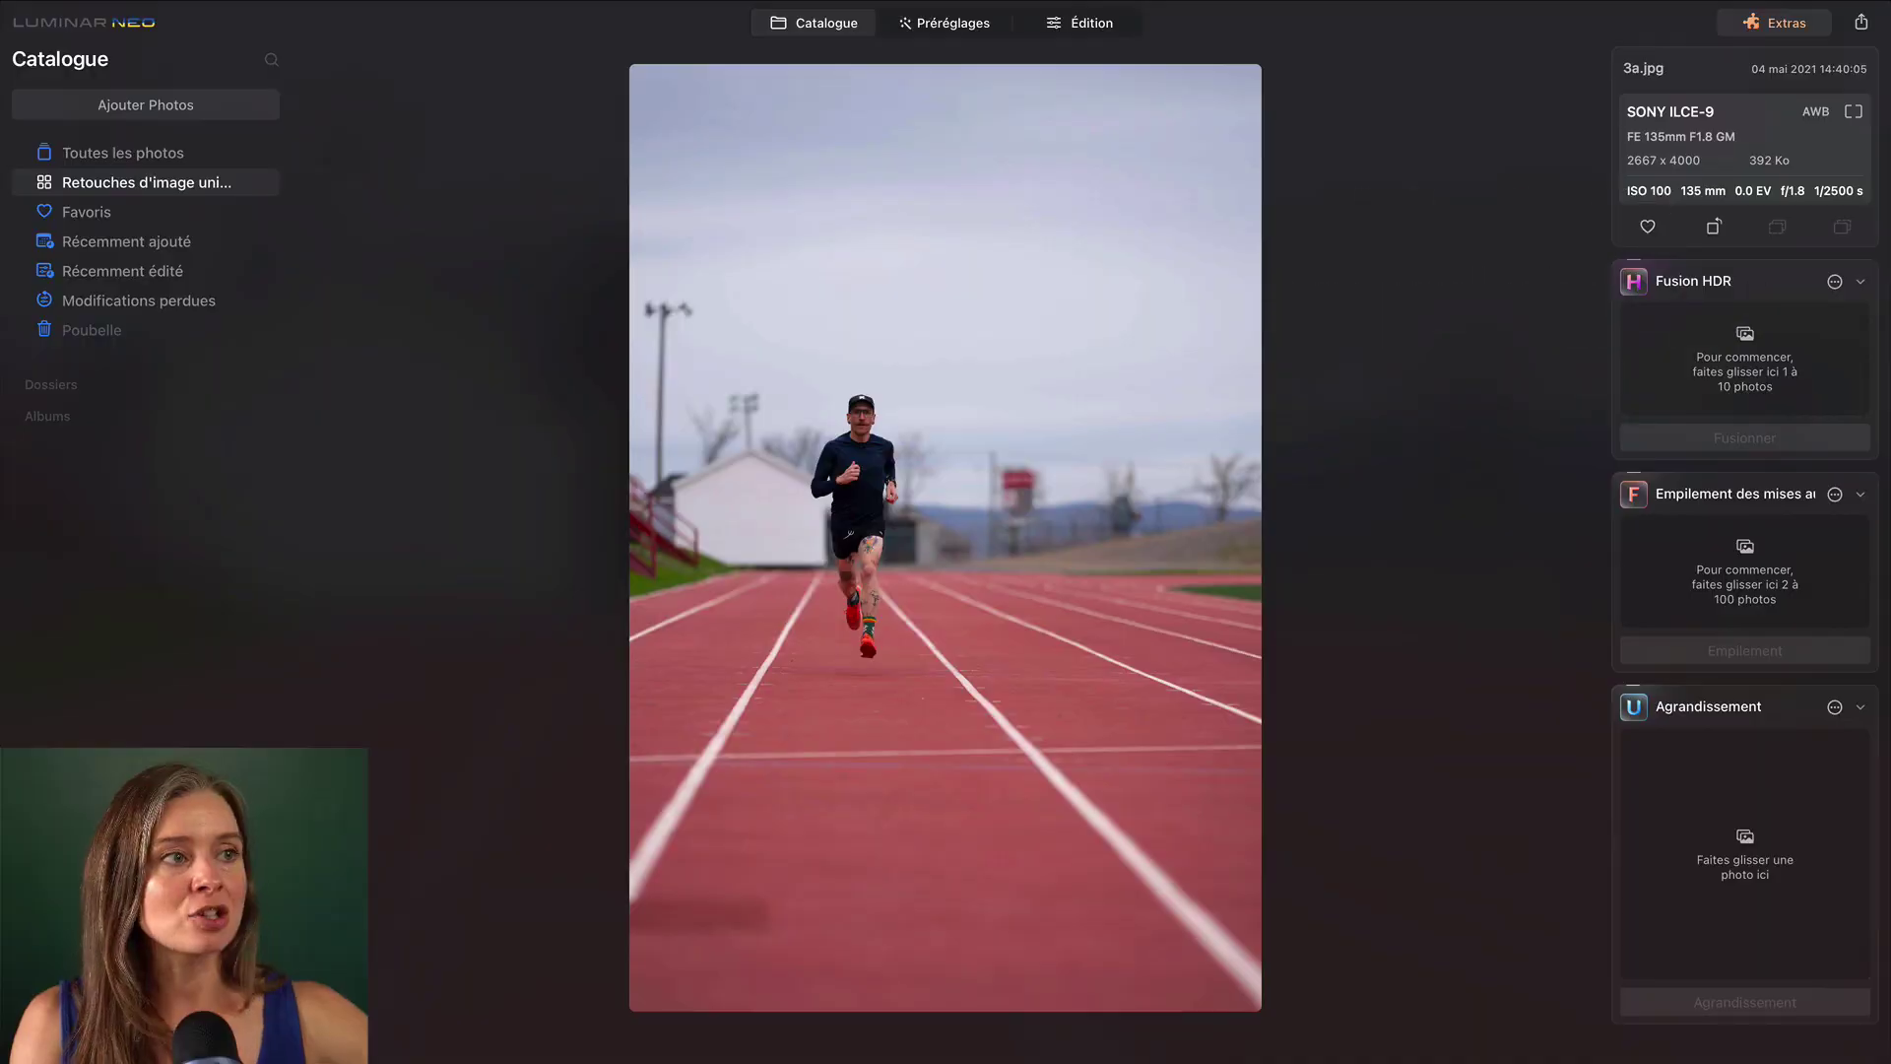
# Apply the Rallye preset from the Blockbuster collection to the runner photo and set its strength to 70.
pyautogui.click(911, 24)
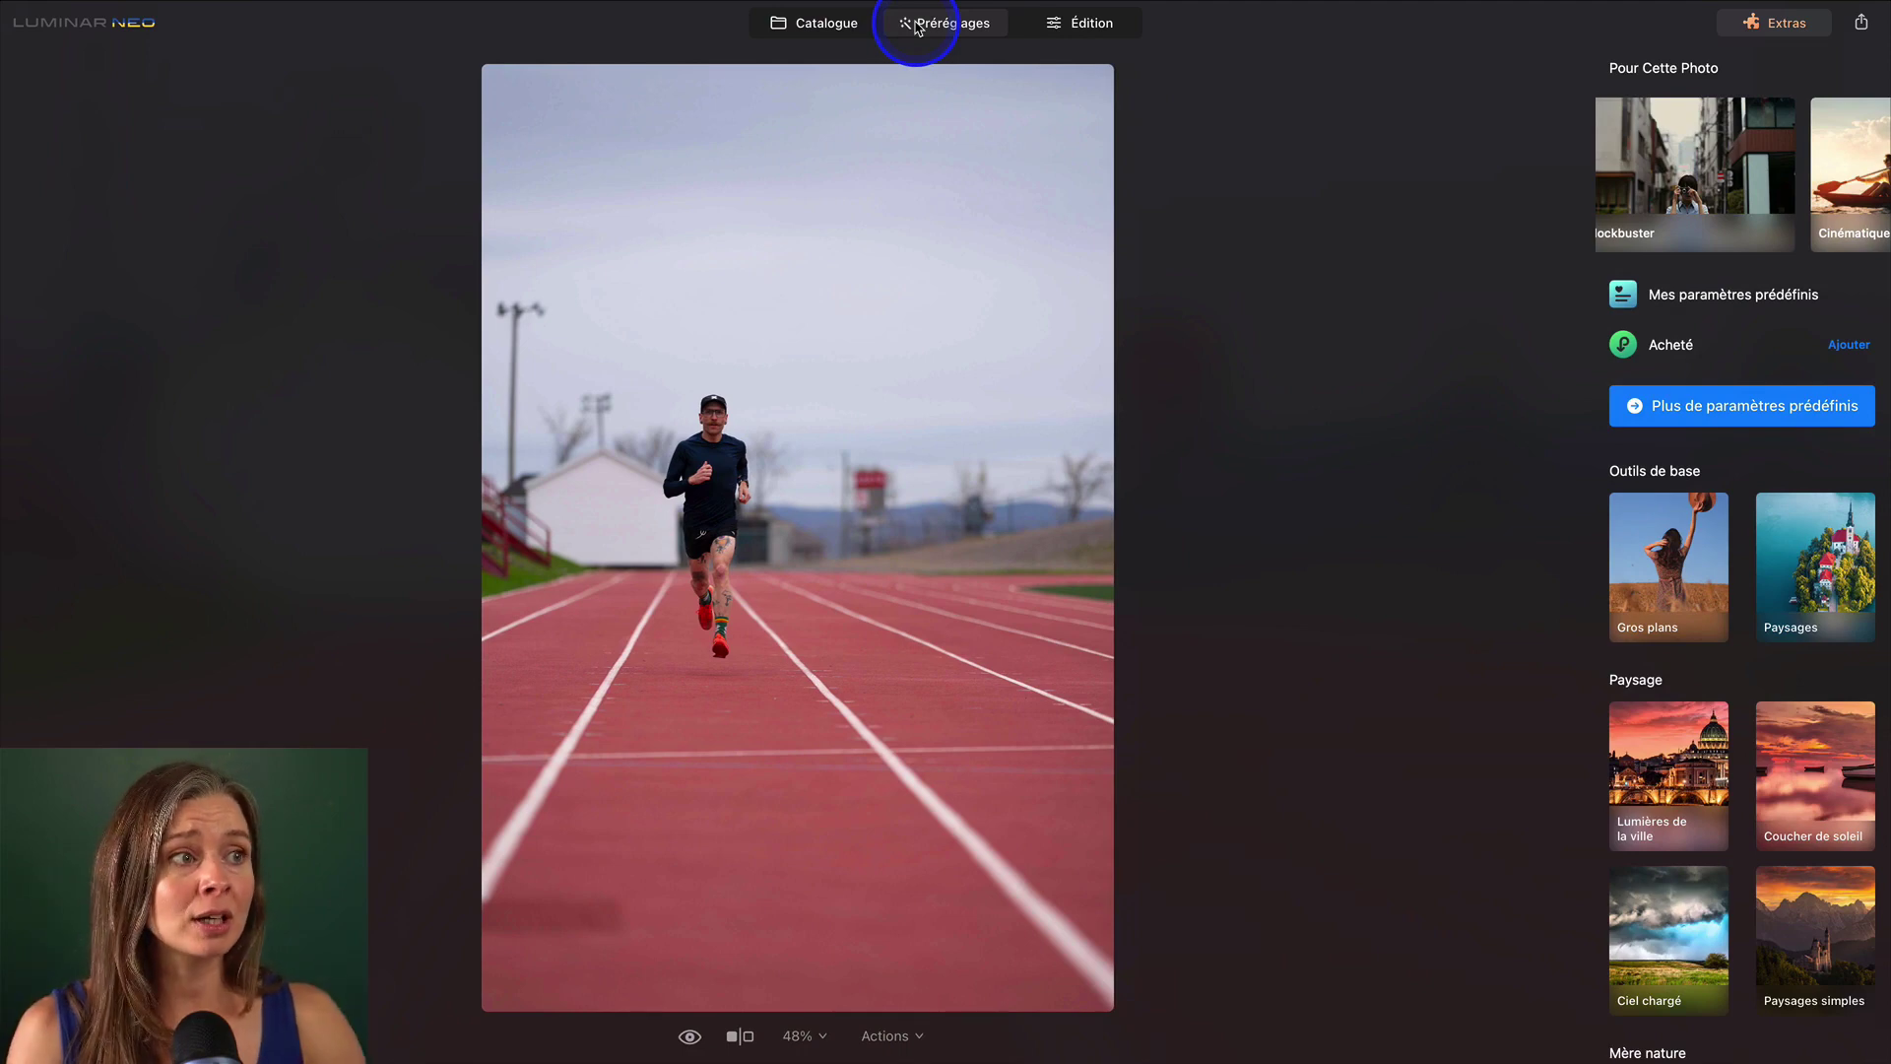
pyautogui.hscroll(-2, 1637, 154)
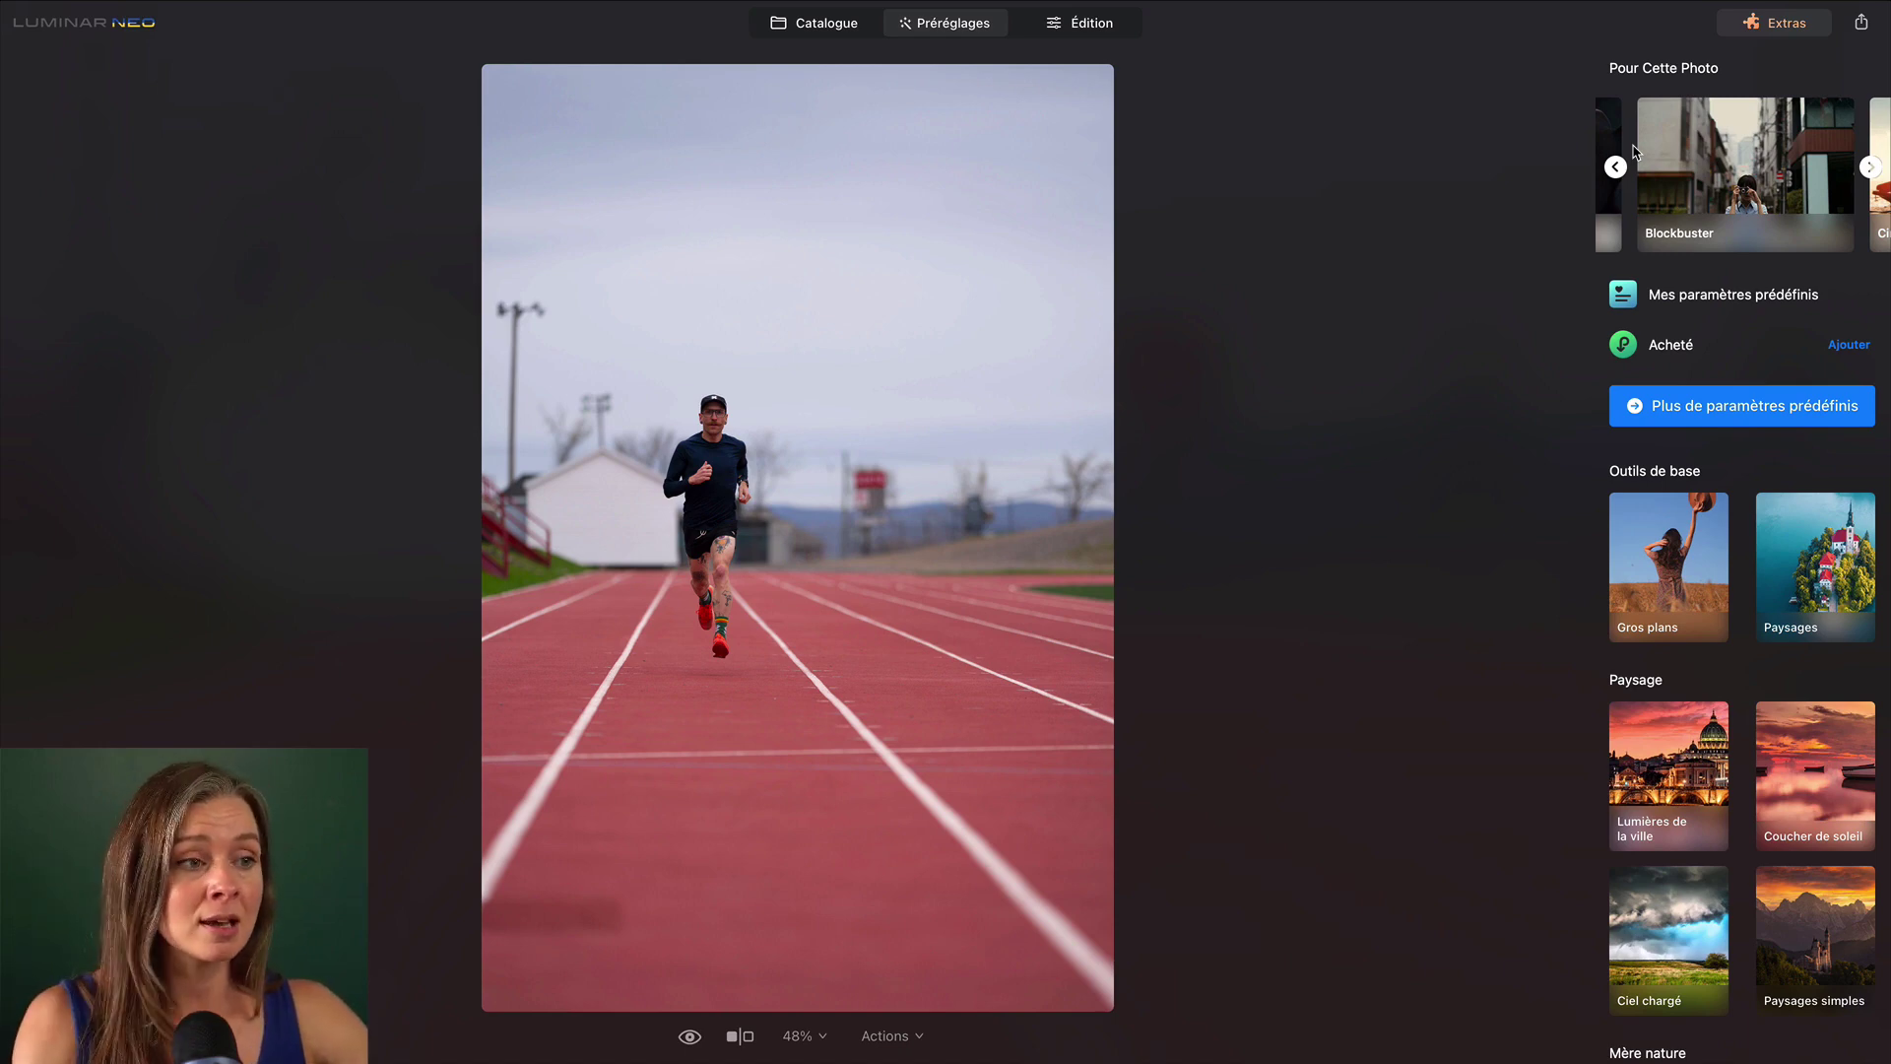
pyautogui.click(1686, 138)
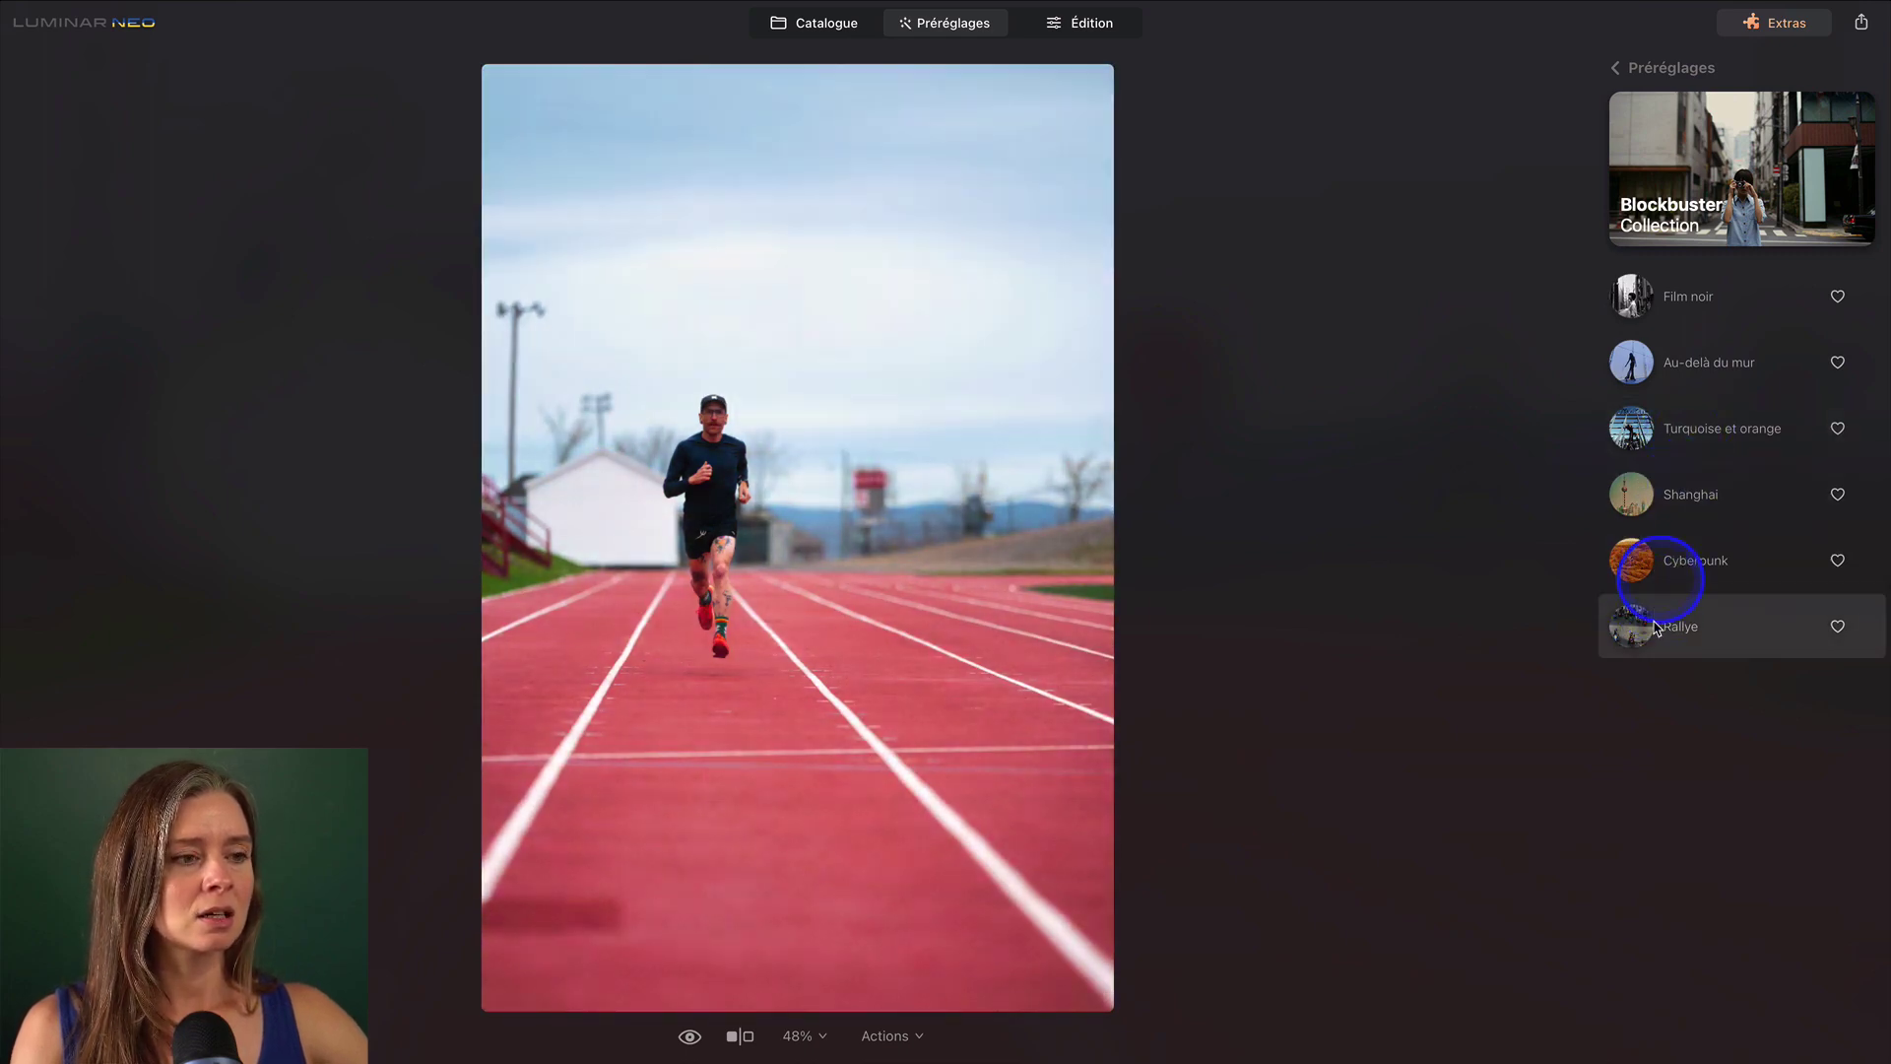
pyautogui.click(1670, 628)
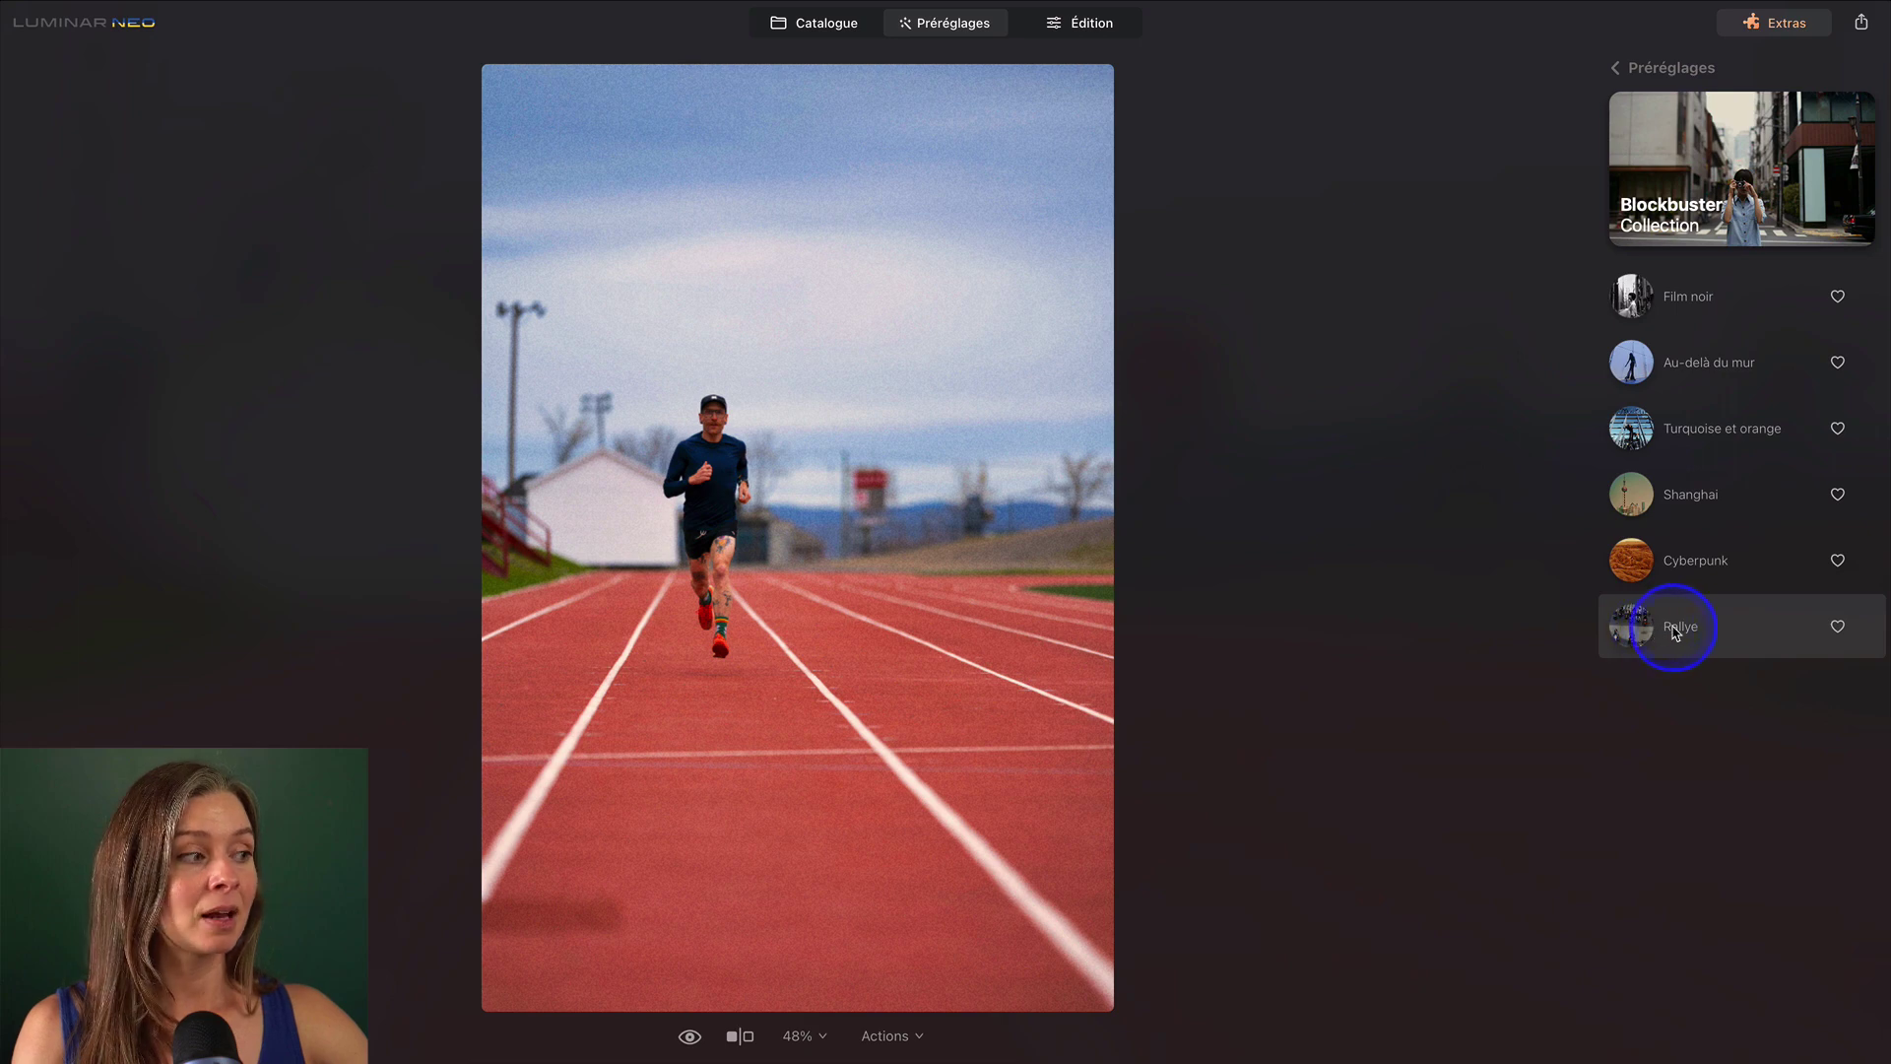
pyautogui.click(1811, 635)
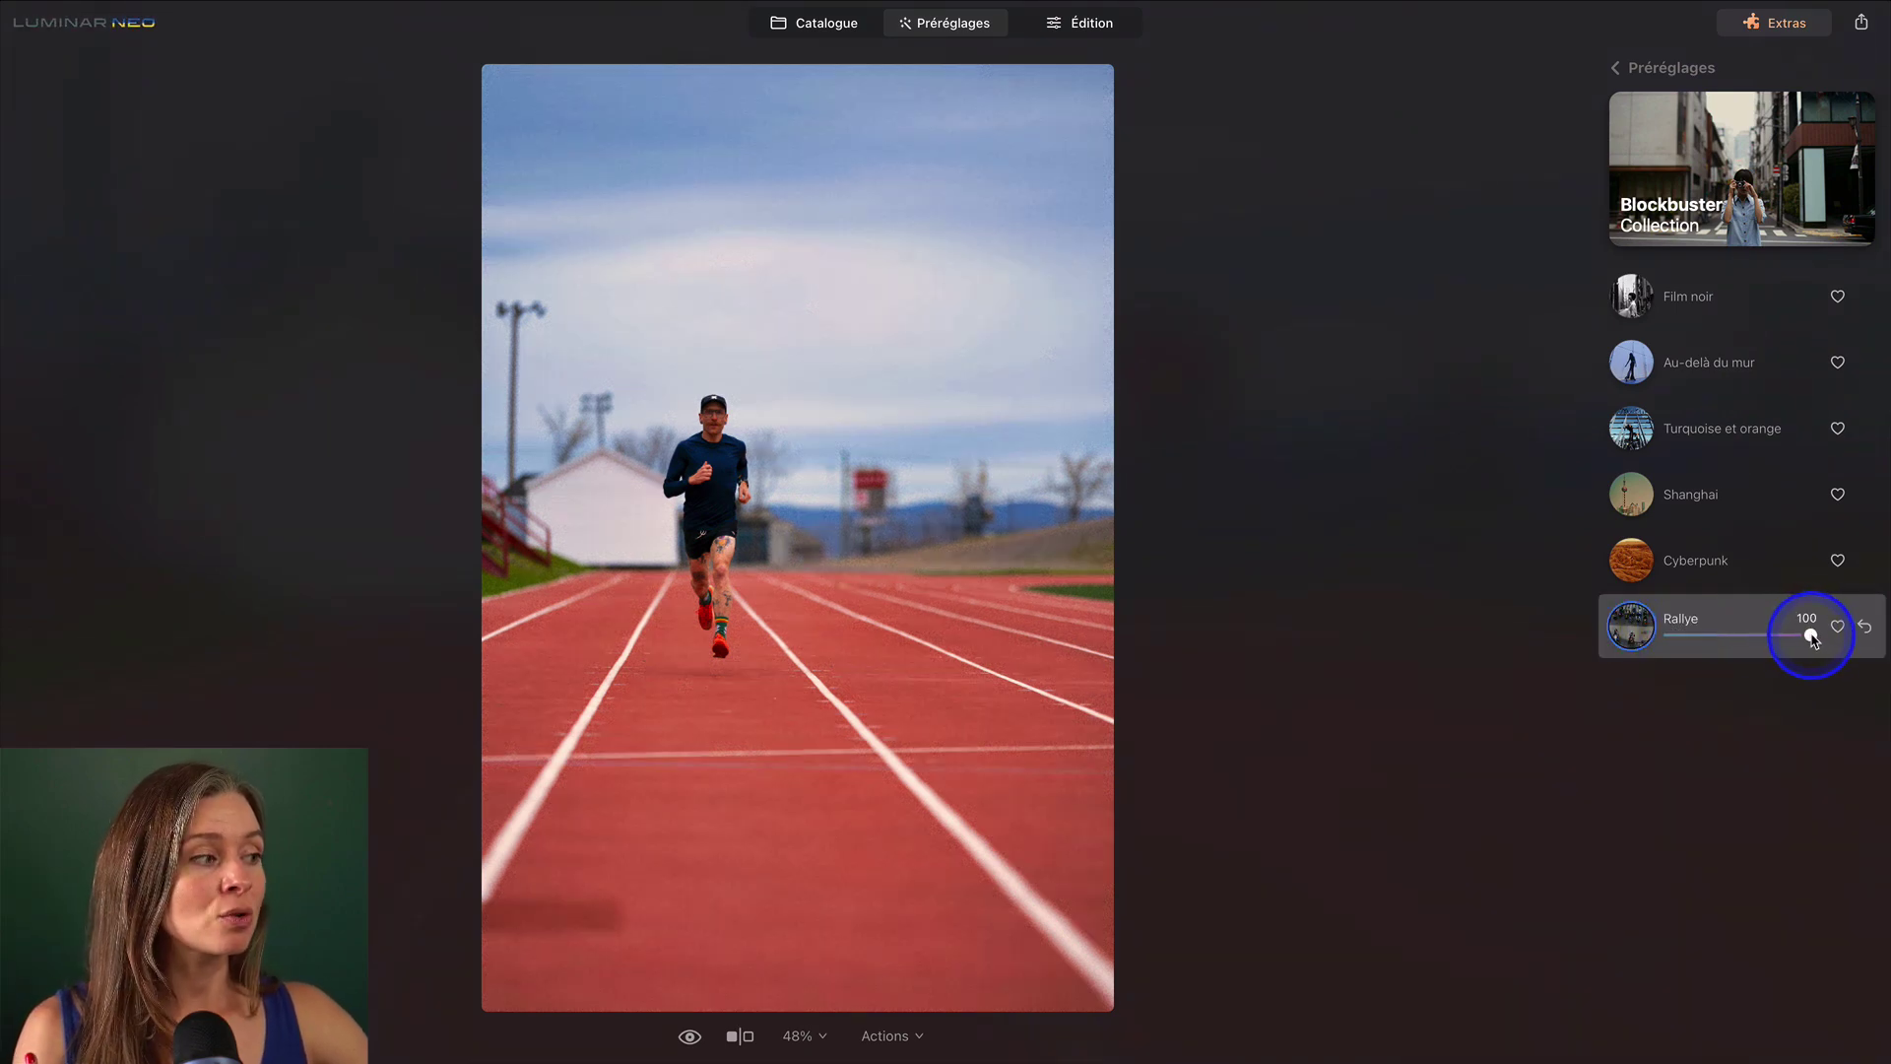
pyautogui.moveTo(1812, 636); pyautogui.dragTo(1769, 634)
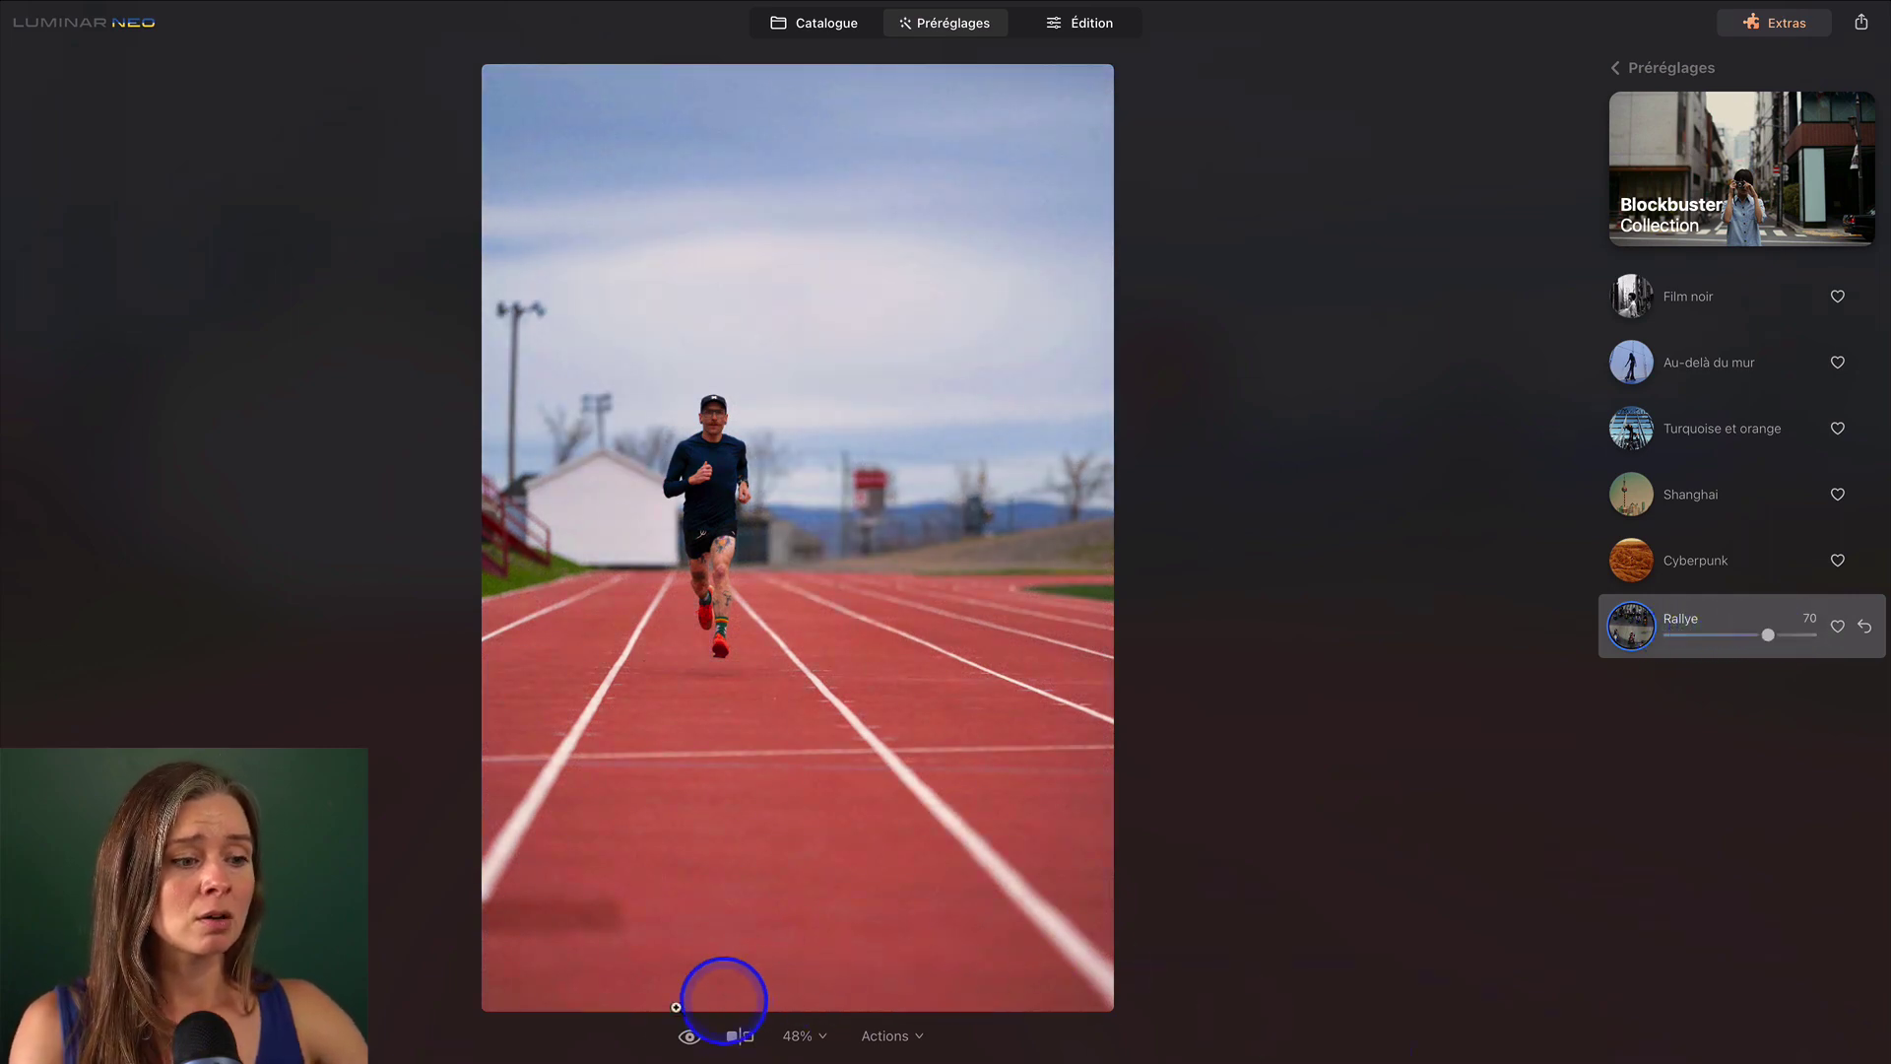
# Compare the runner photo with and without the Rallye preset.
pyautogui.click(689, 1036)
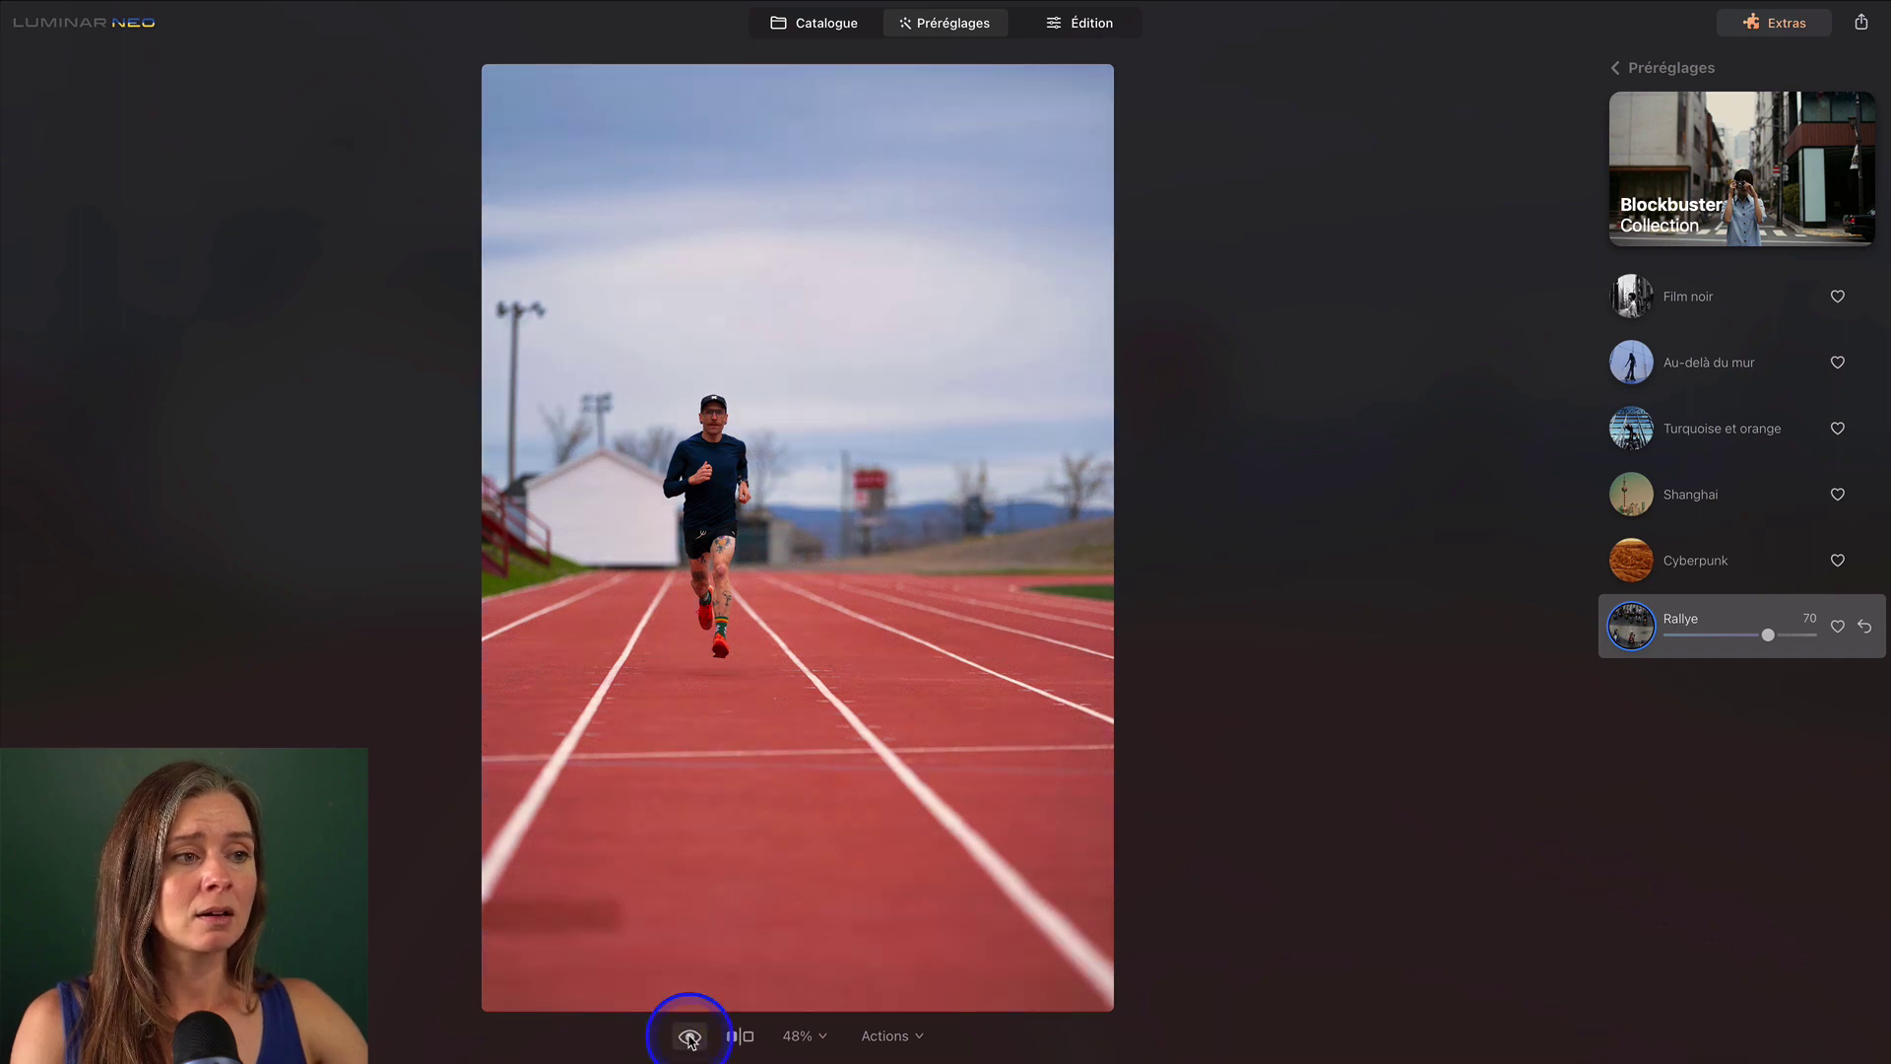
pyautogui.click(690, 1036)
pyautogui.click(689, 1036)
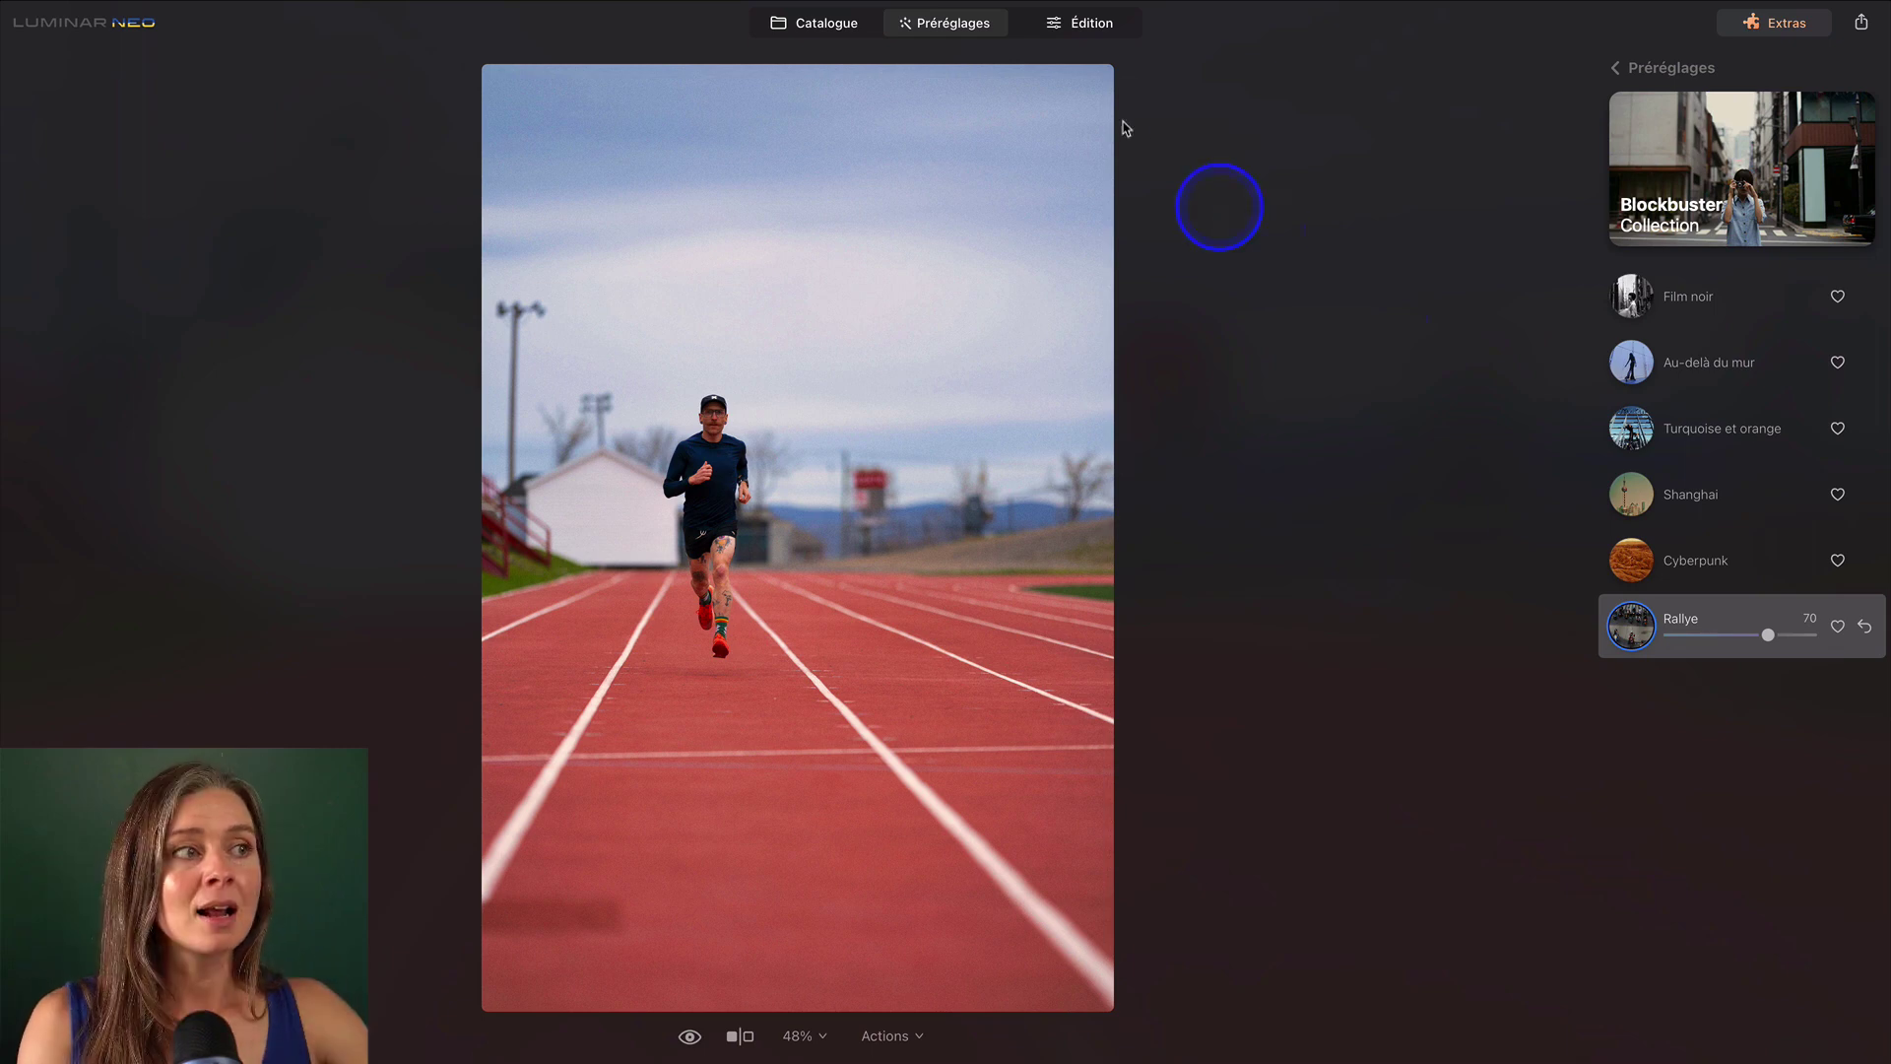
# Raise the Accent strength in the Amélioration edit that the preset applied to the runner photo.
pyautogui.click(1081, 22)
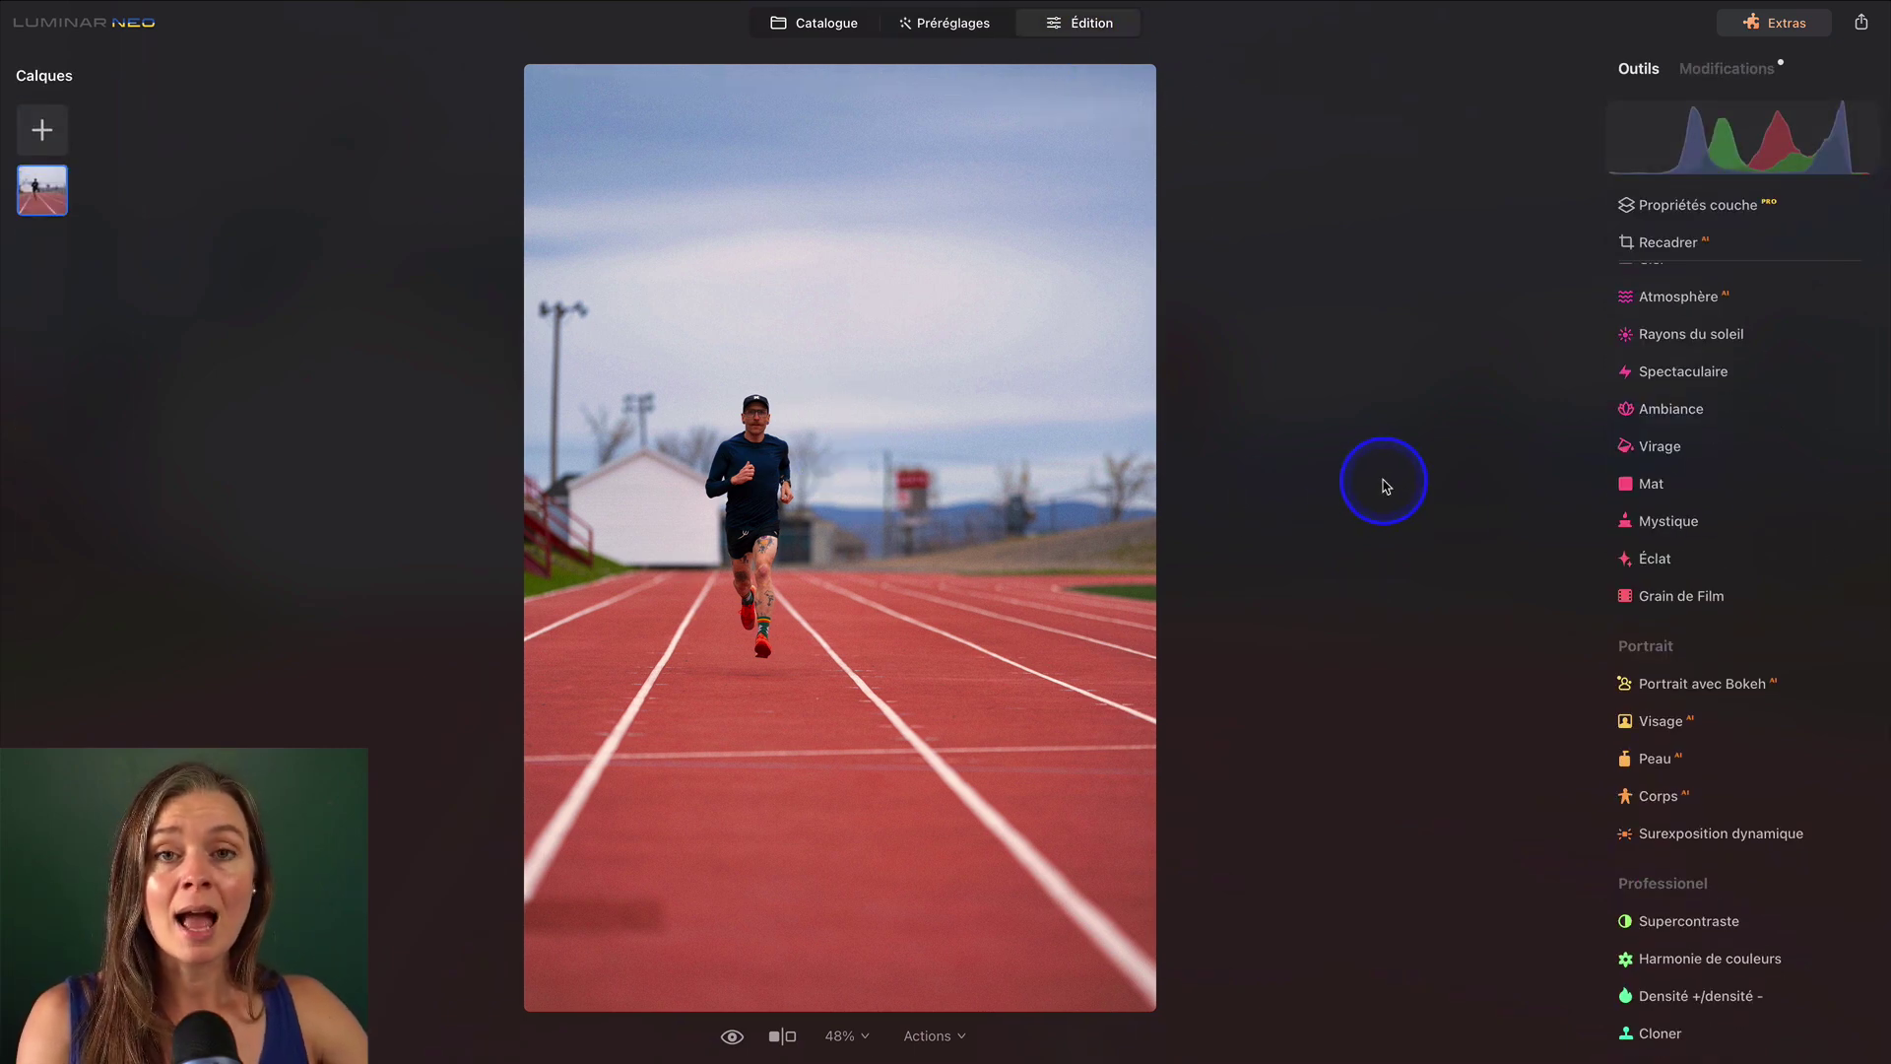
pyautogui.scroll(7, 1669, 436)
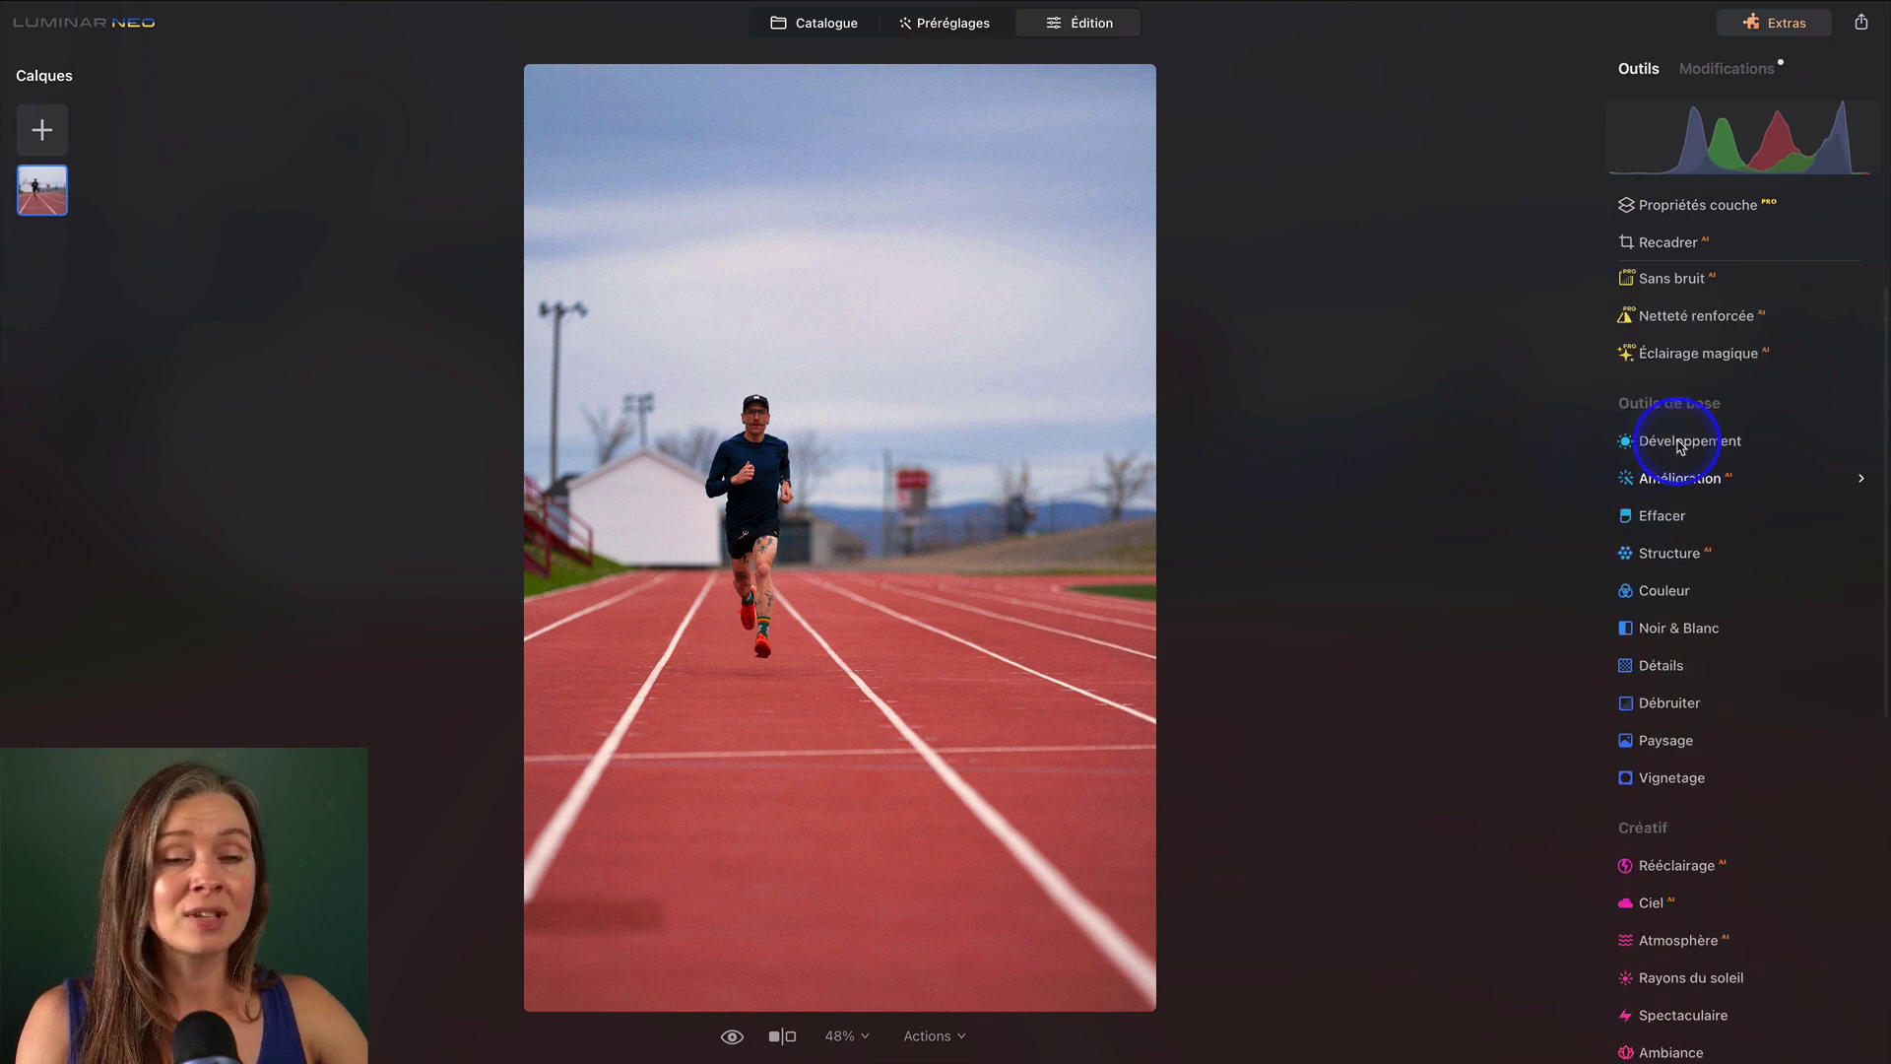
pyautogui.click(1703, 75)
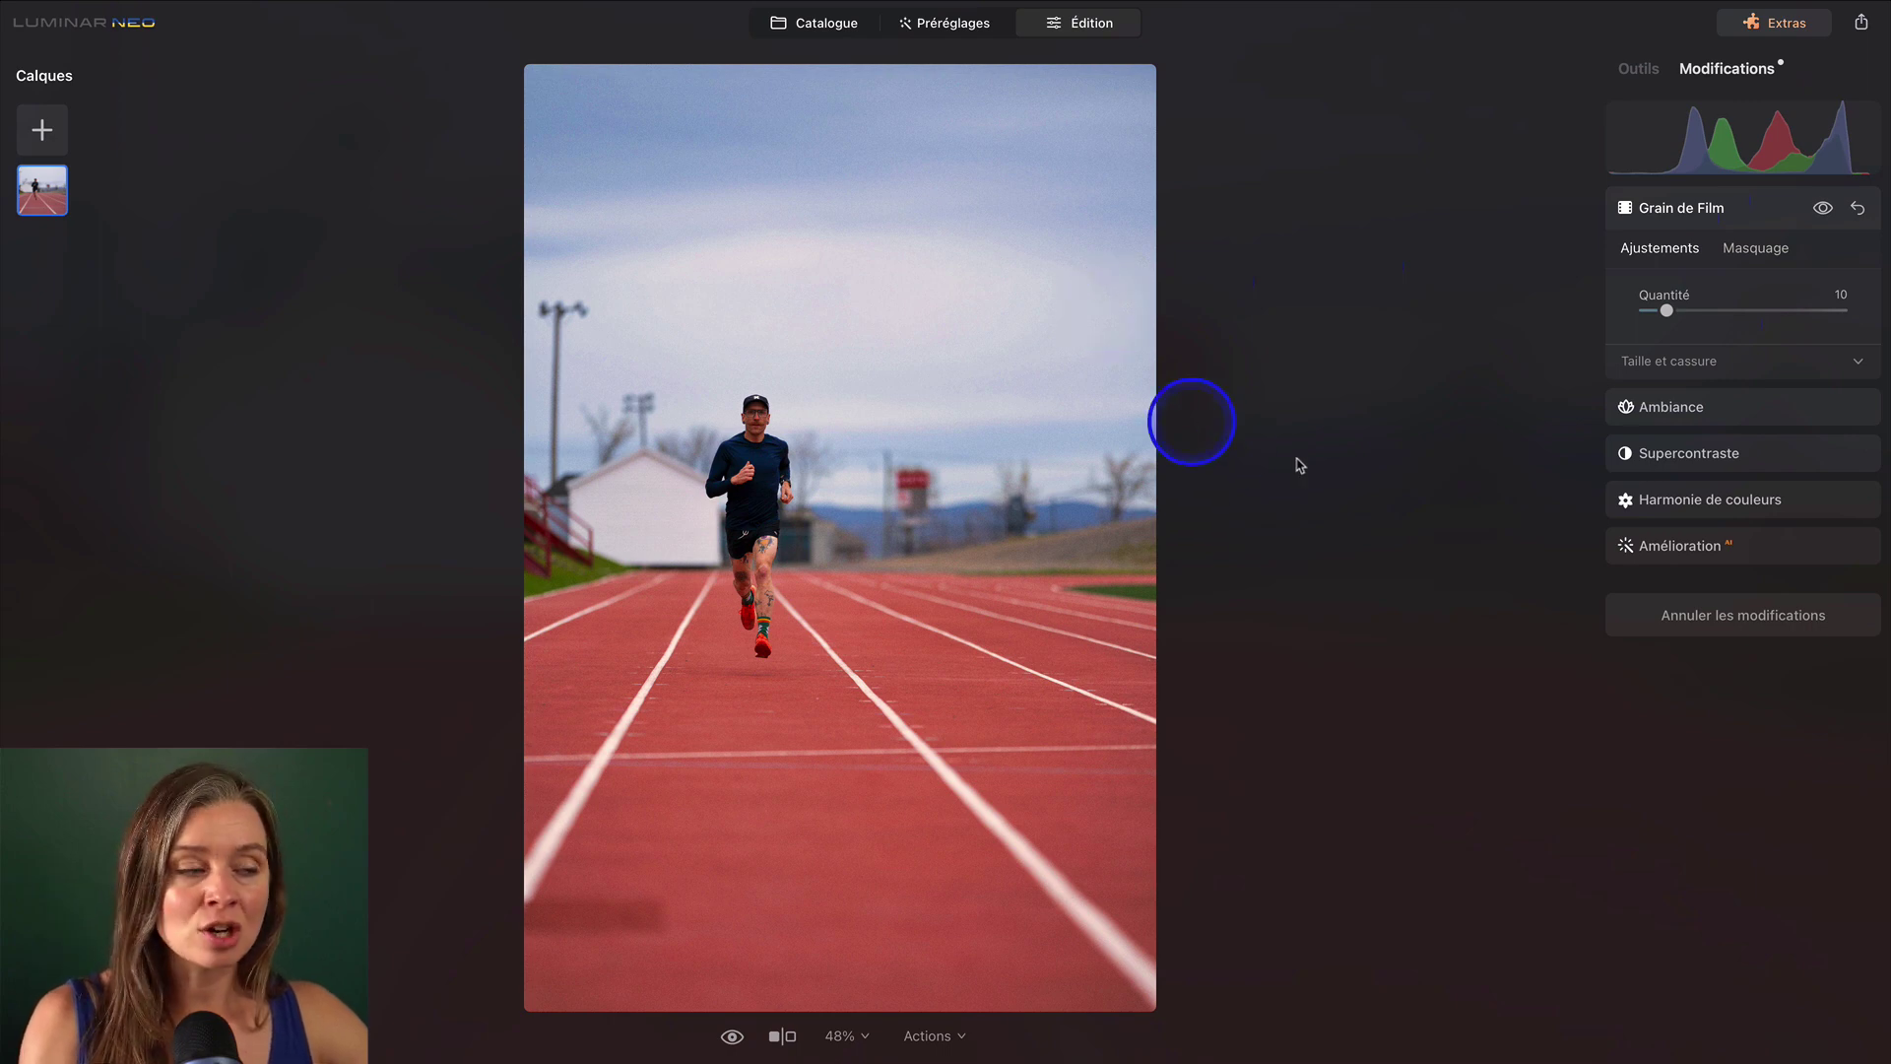
pyautogui.click(1747, 549)
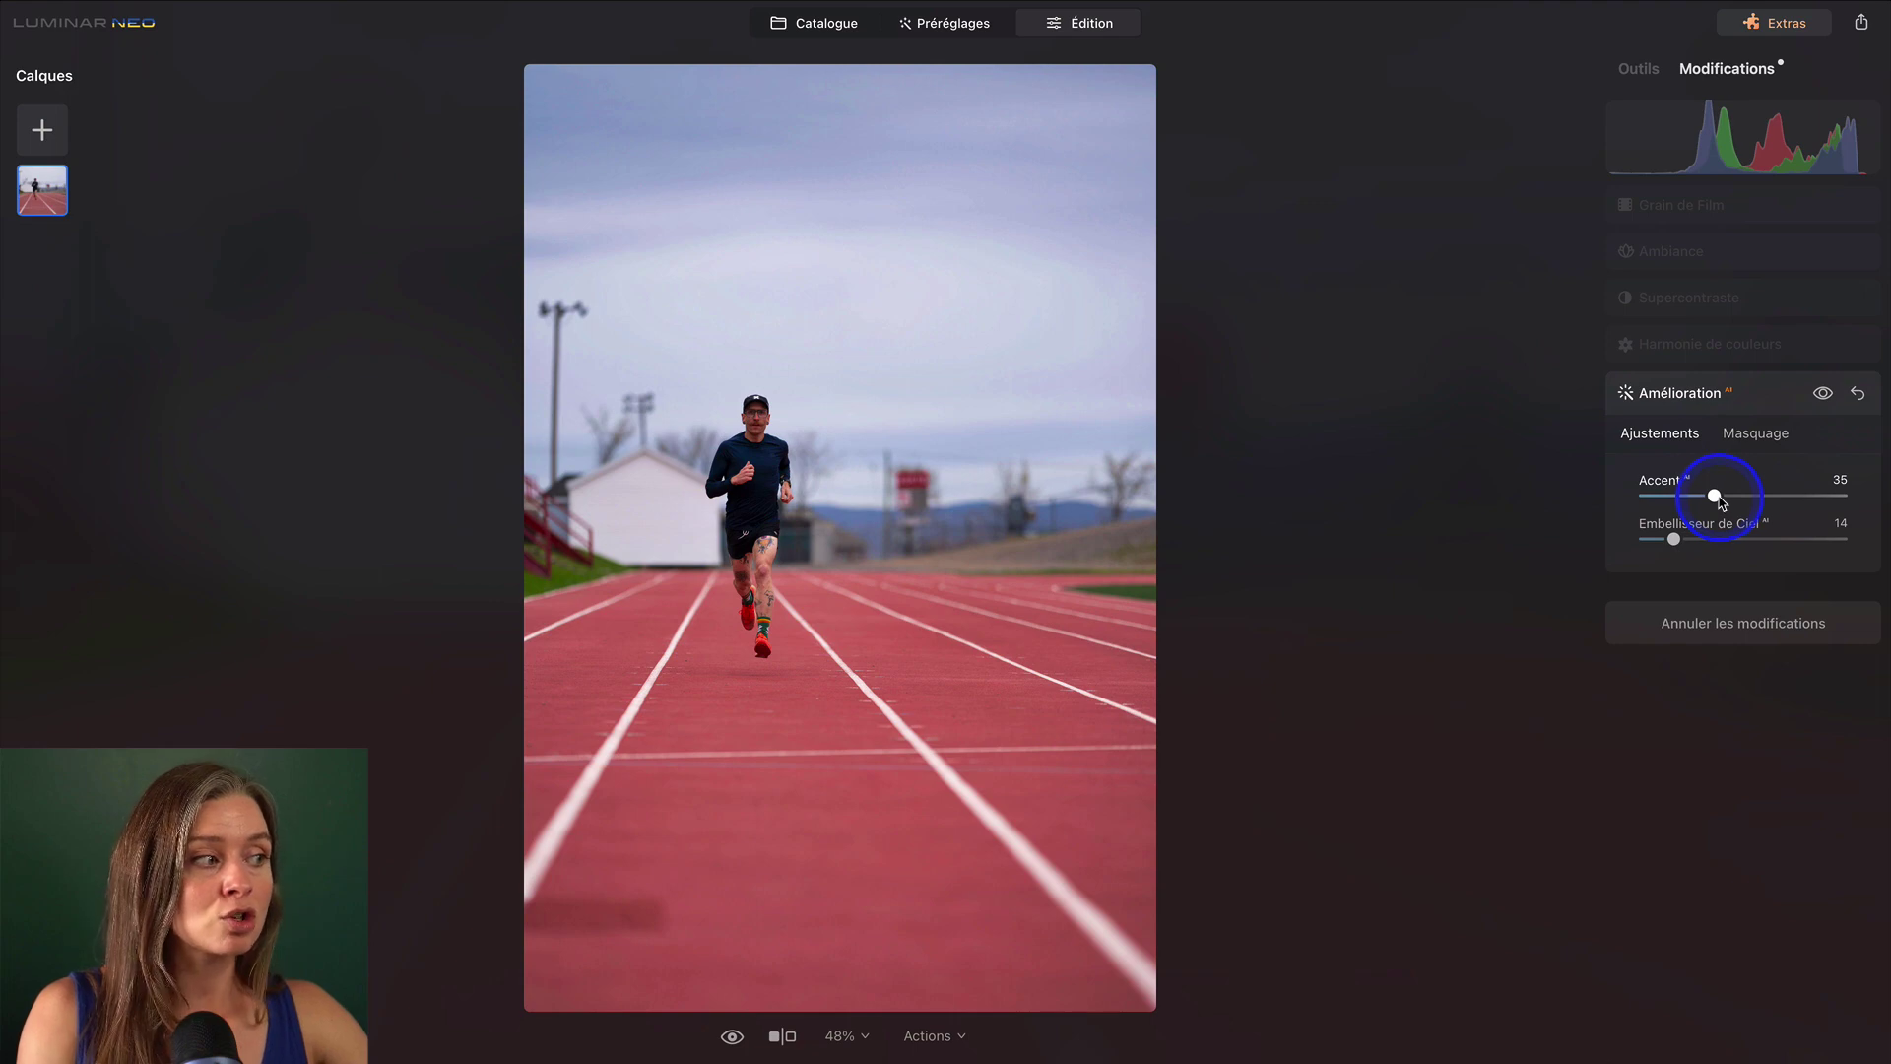
pyautogui.moveTo(1725, 500); pyautogui.dragTo(1817, 496)
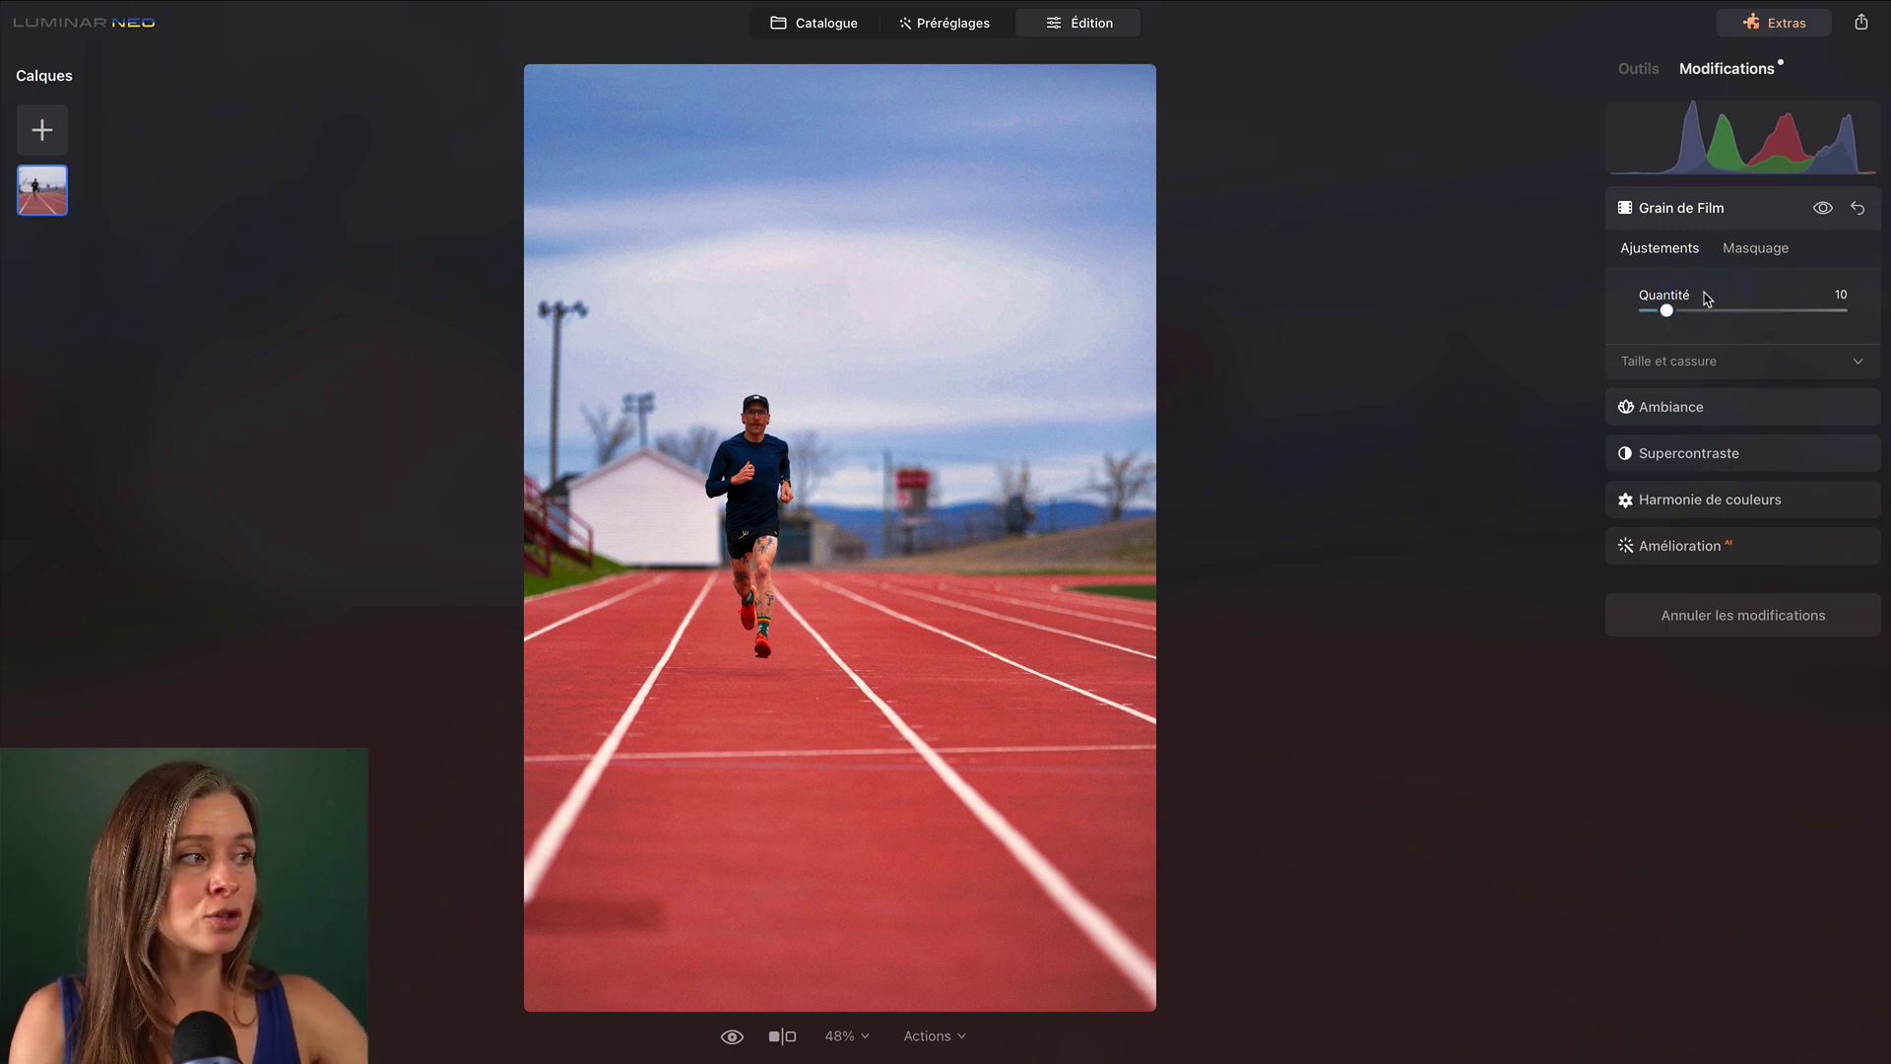
# Remove the Grain de Film edit from the runner photo and compare the result with the original.
pyautogui.click(1856, 208)
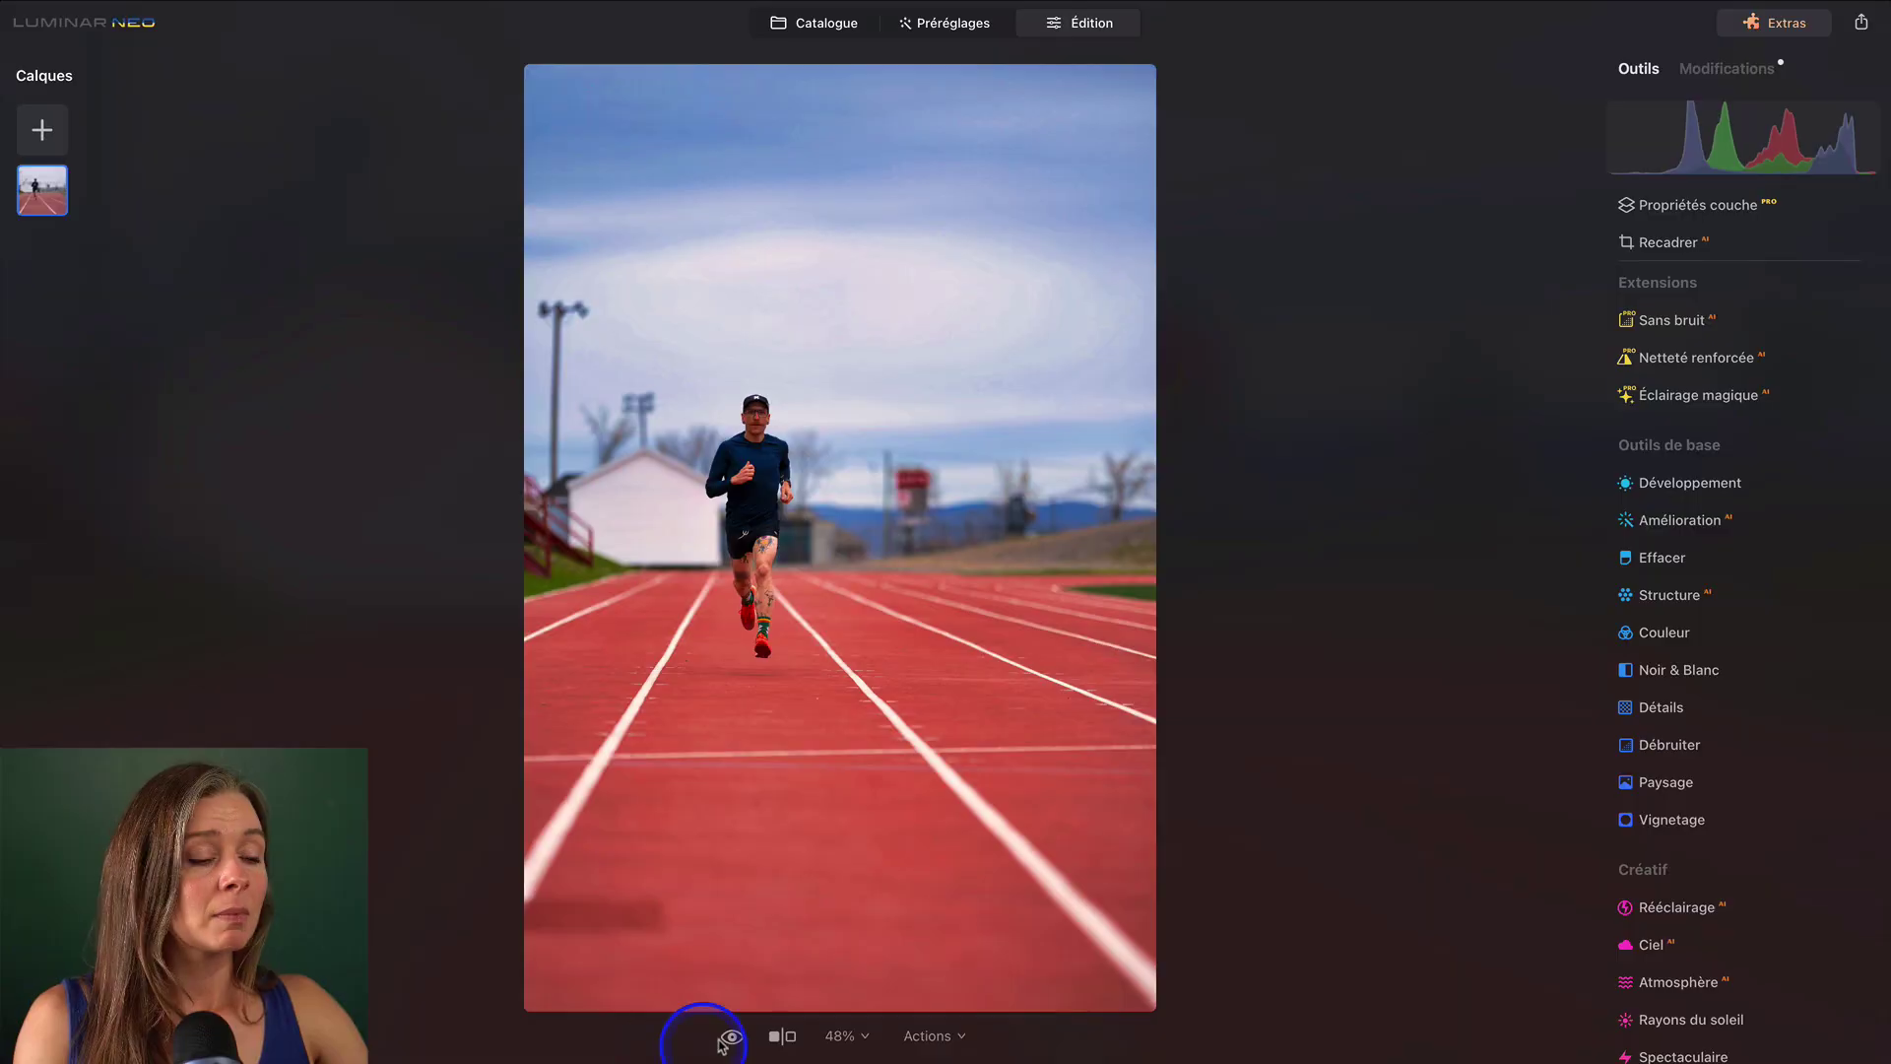
pyautogui.click(731, 1037)
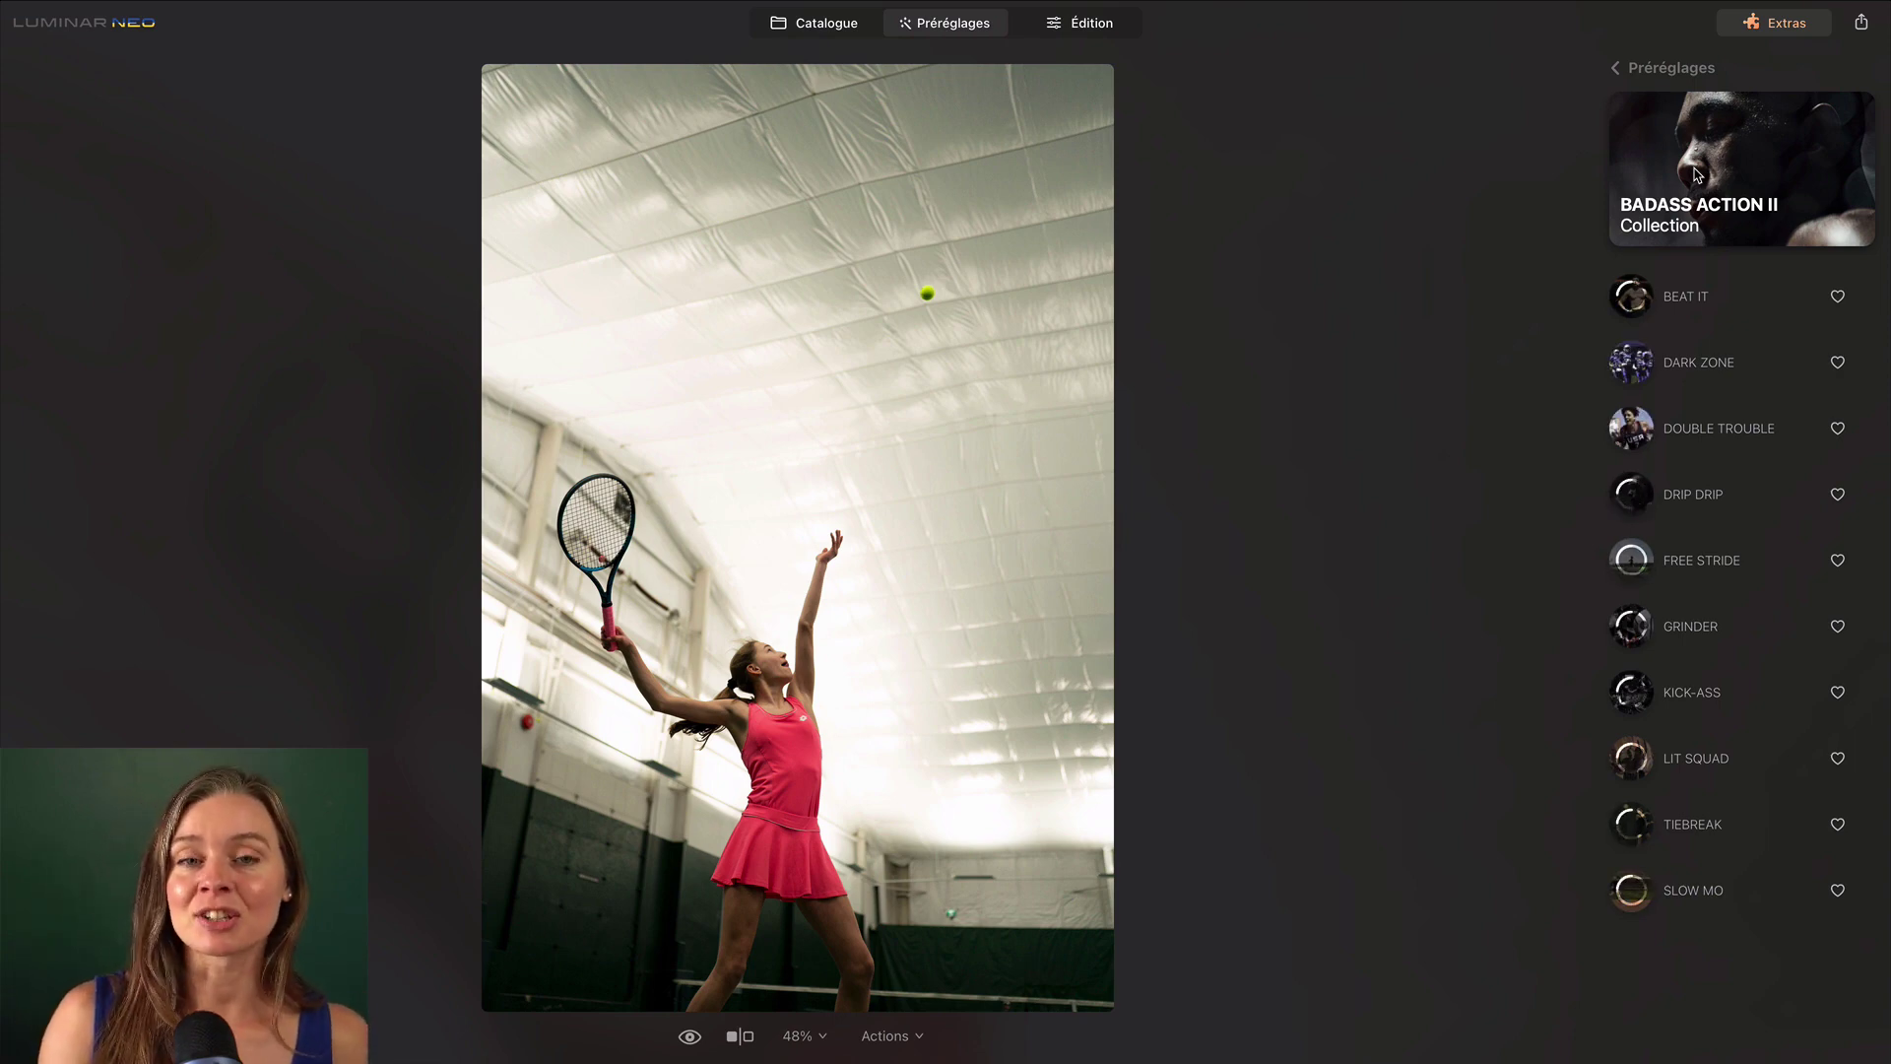
# Preview the BADASS ACTION II collection's presets on the tennis player photo, from BEAT IT down to SLOW MO.
pyautogui.click(1696, 293)
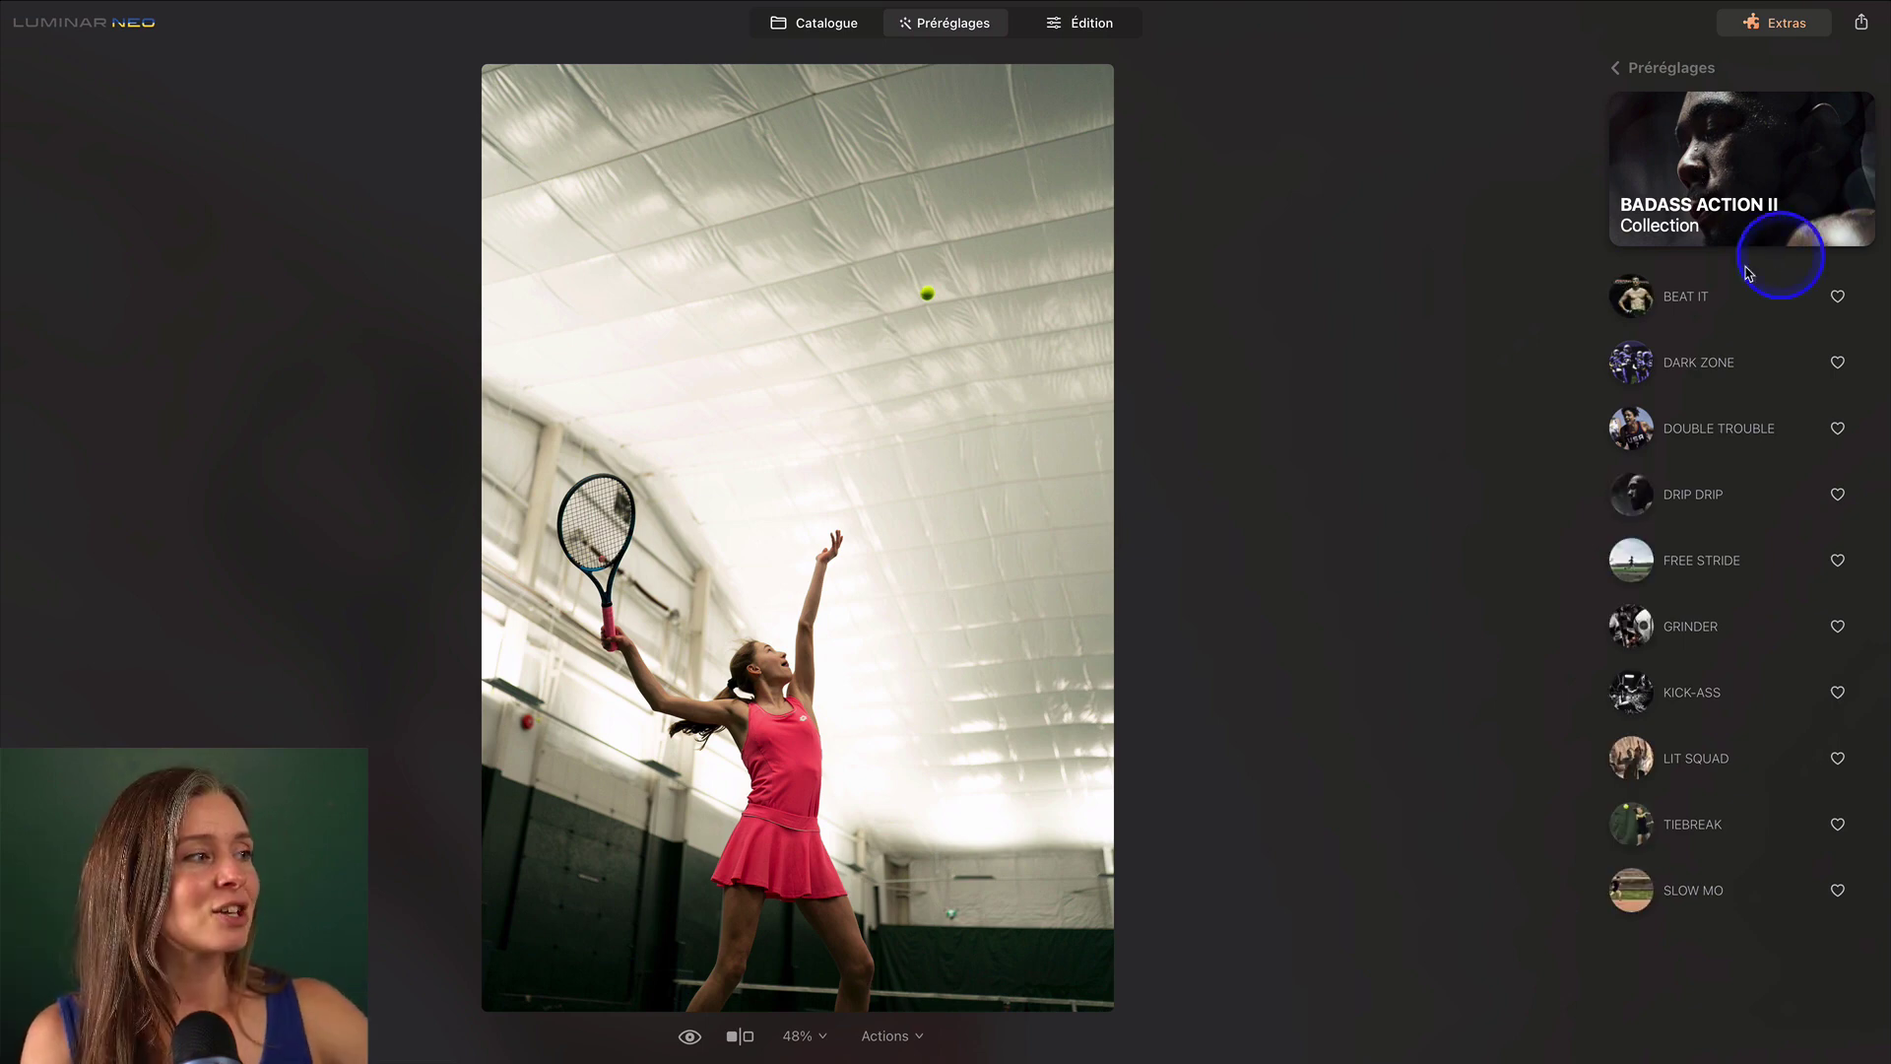
pyautogui.click(1699, 349)
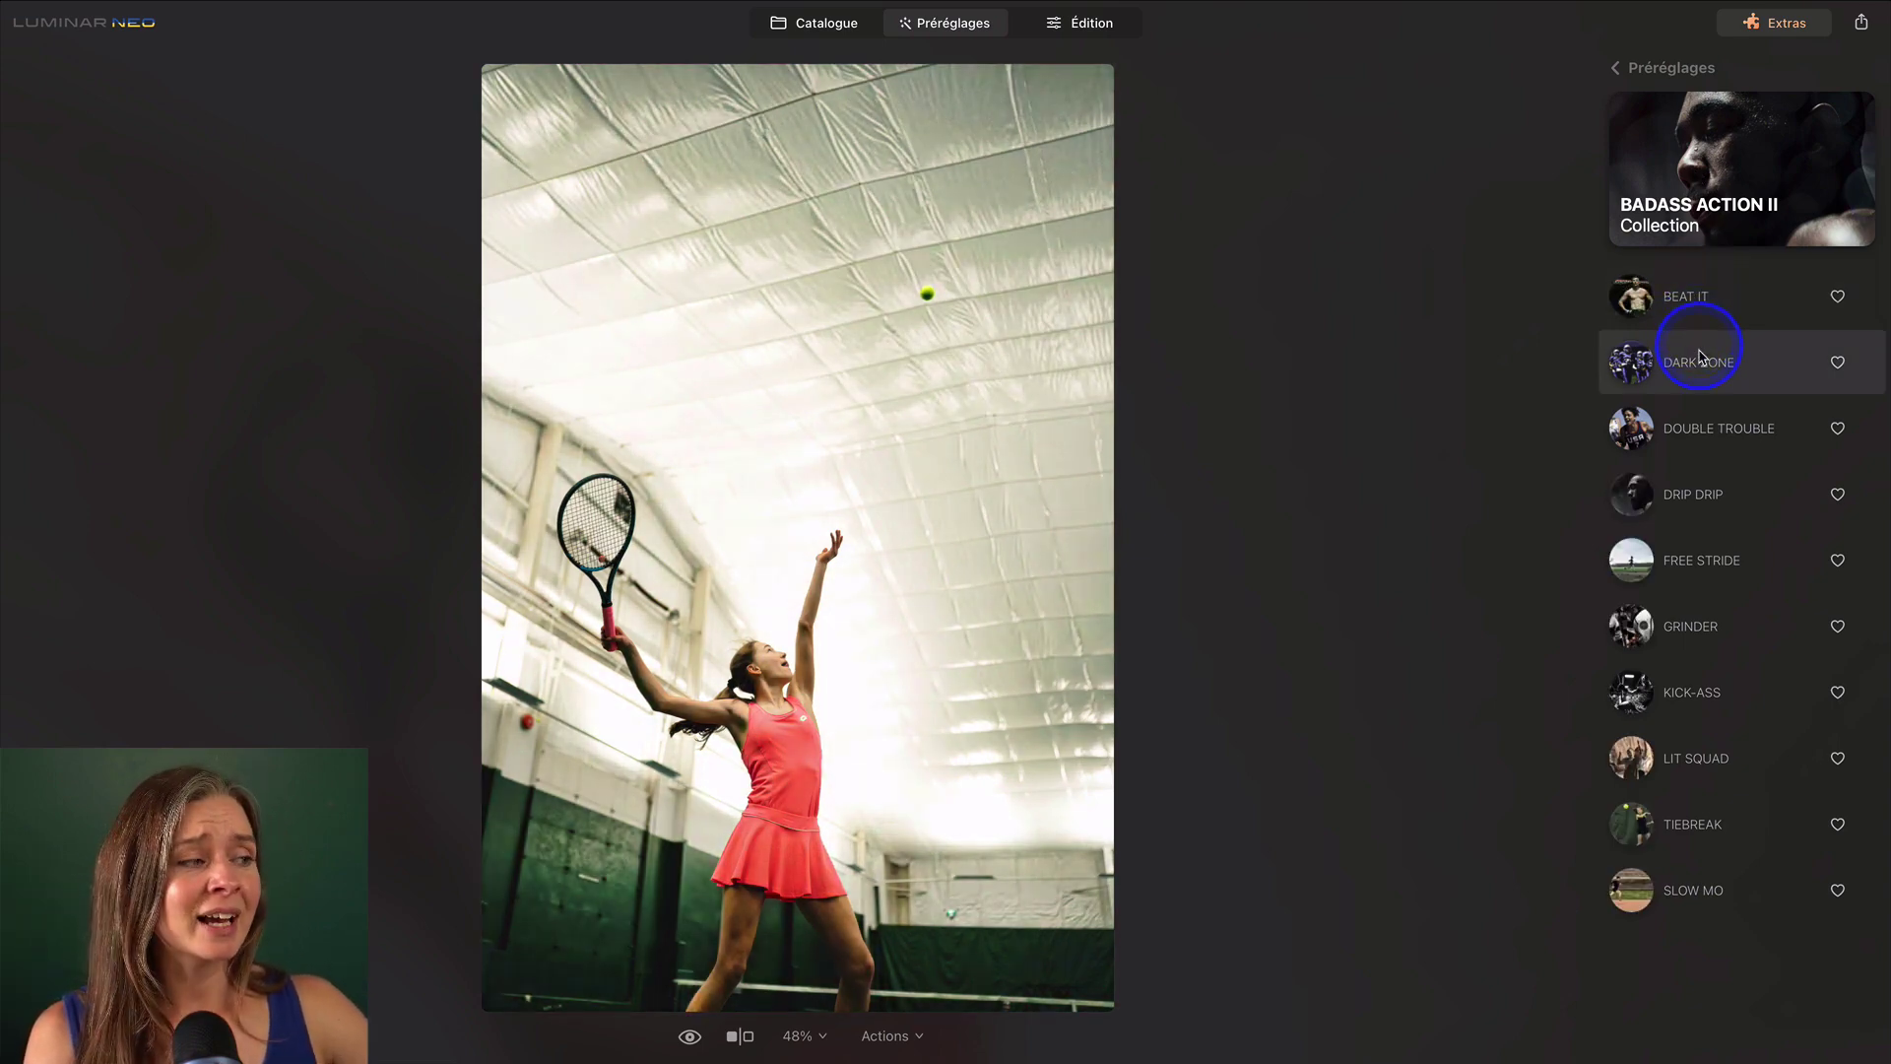
pyautogui.click(1686, 430)
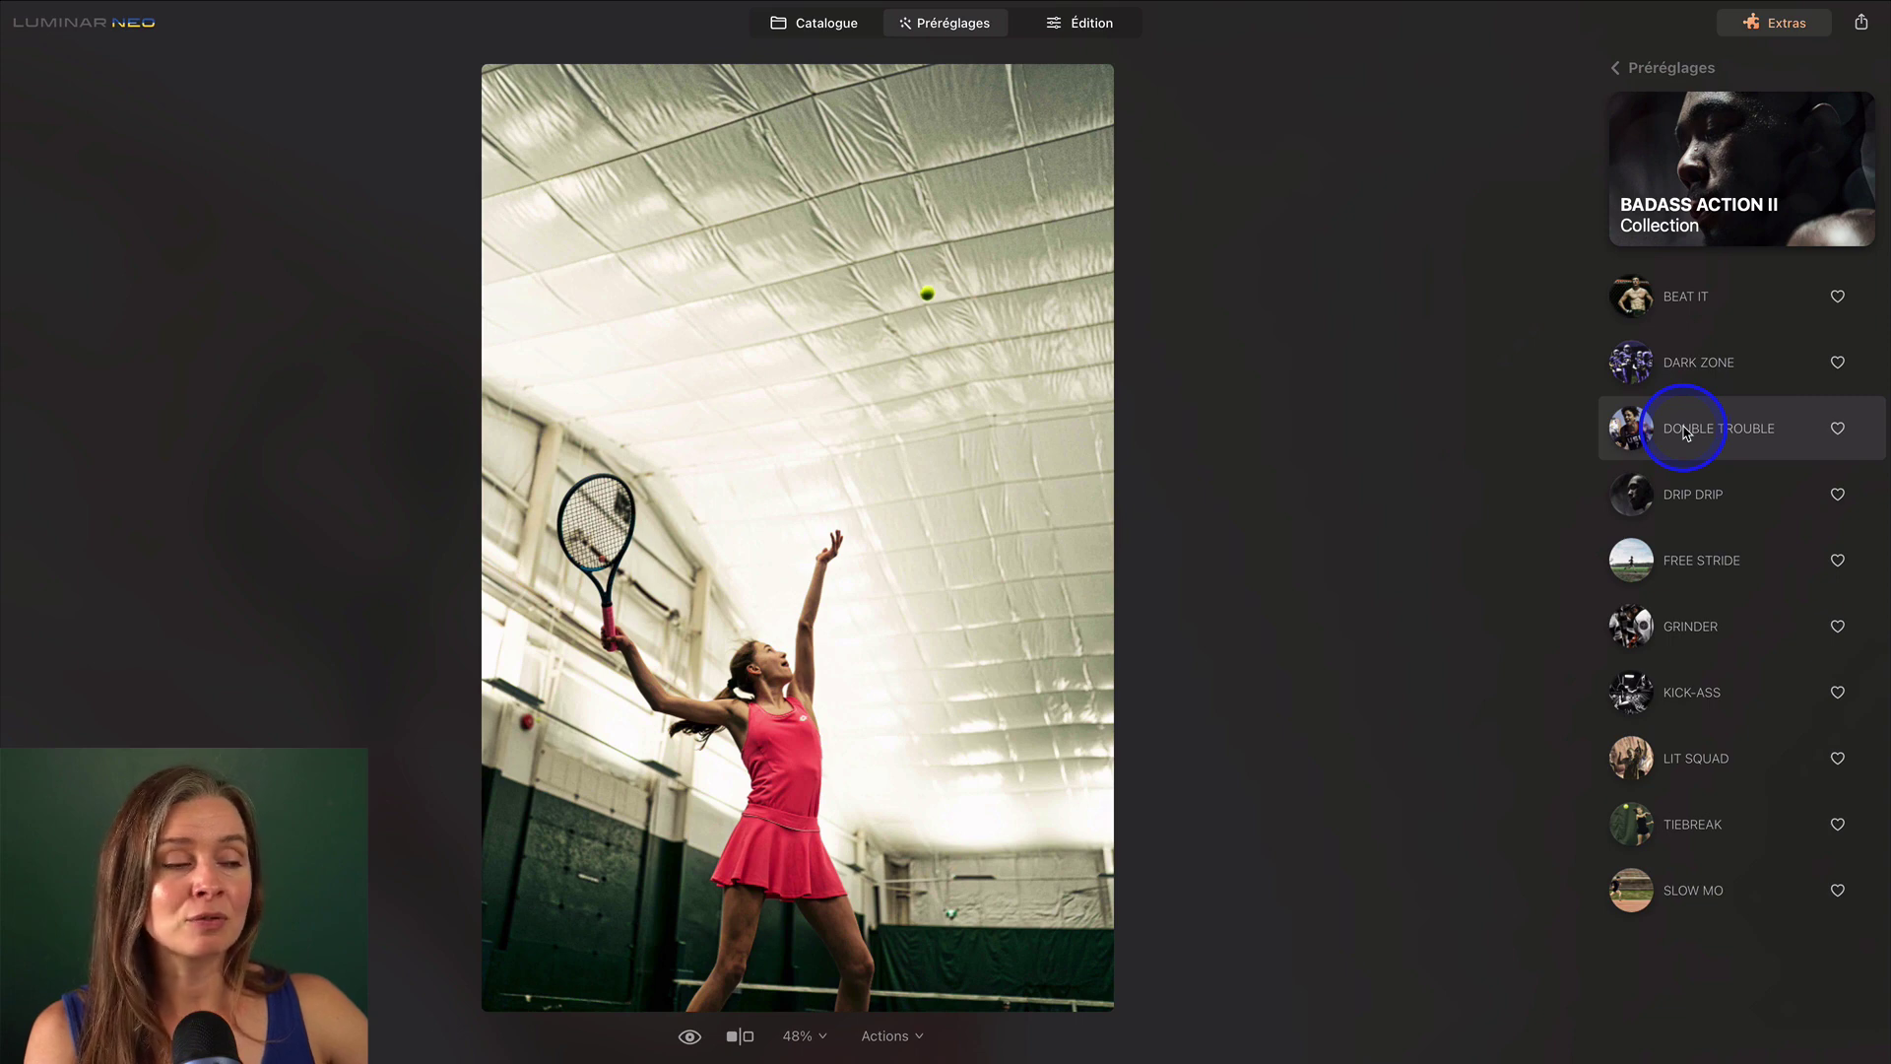
pyautogui.click(1688, 487)
pyautogui.click(1688, 630)
pyautogui.click(1690, 691)
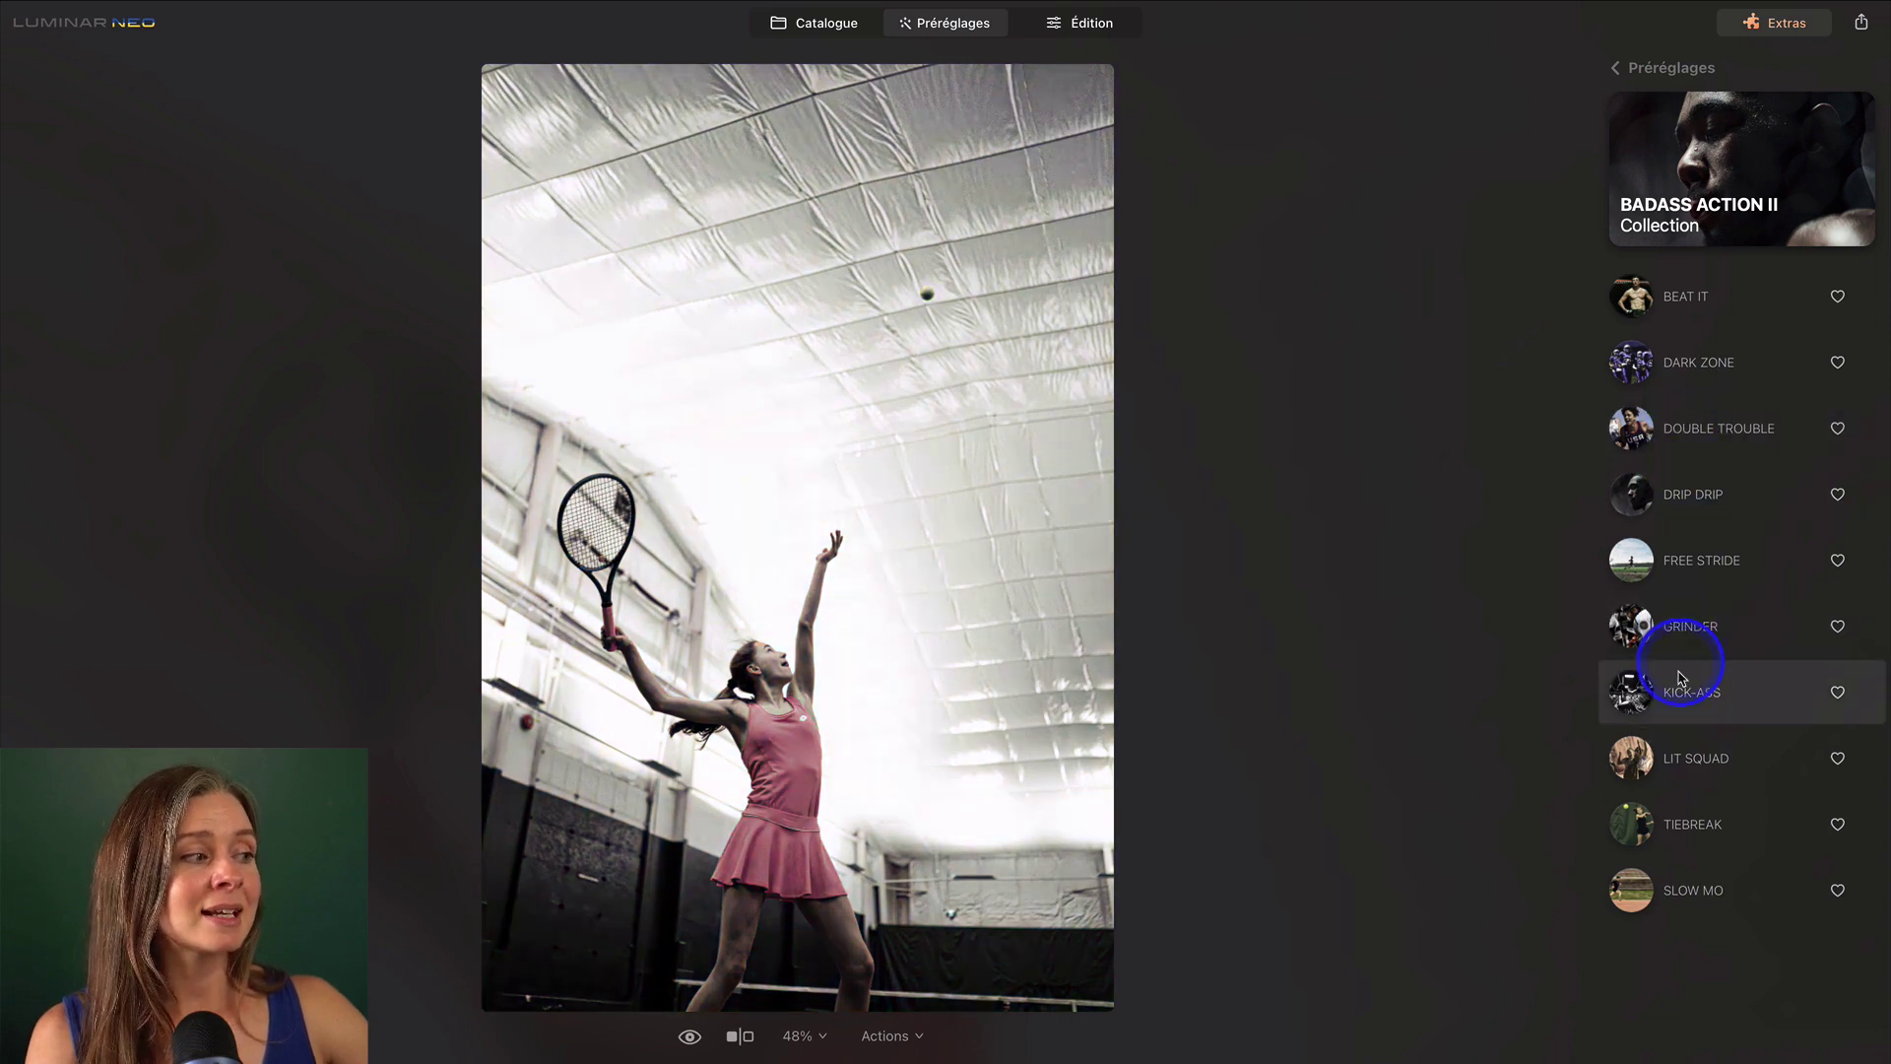
pyautogui.click(1690, 748)
pyautogui.click(1676, 818)
pyautogui.click(1682, 887)
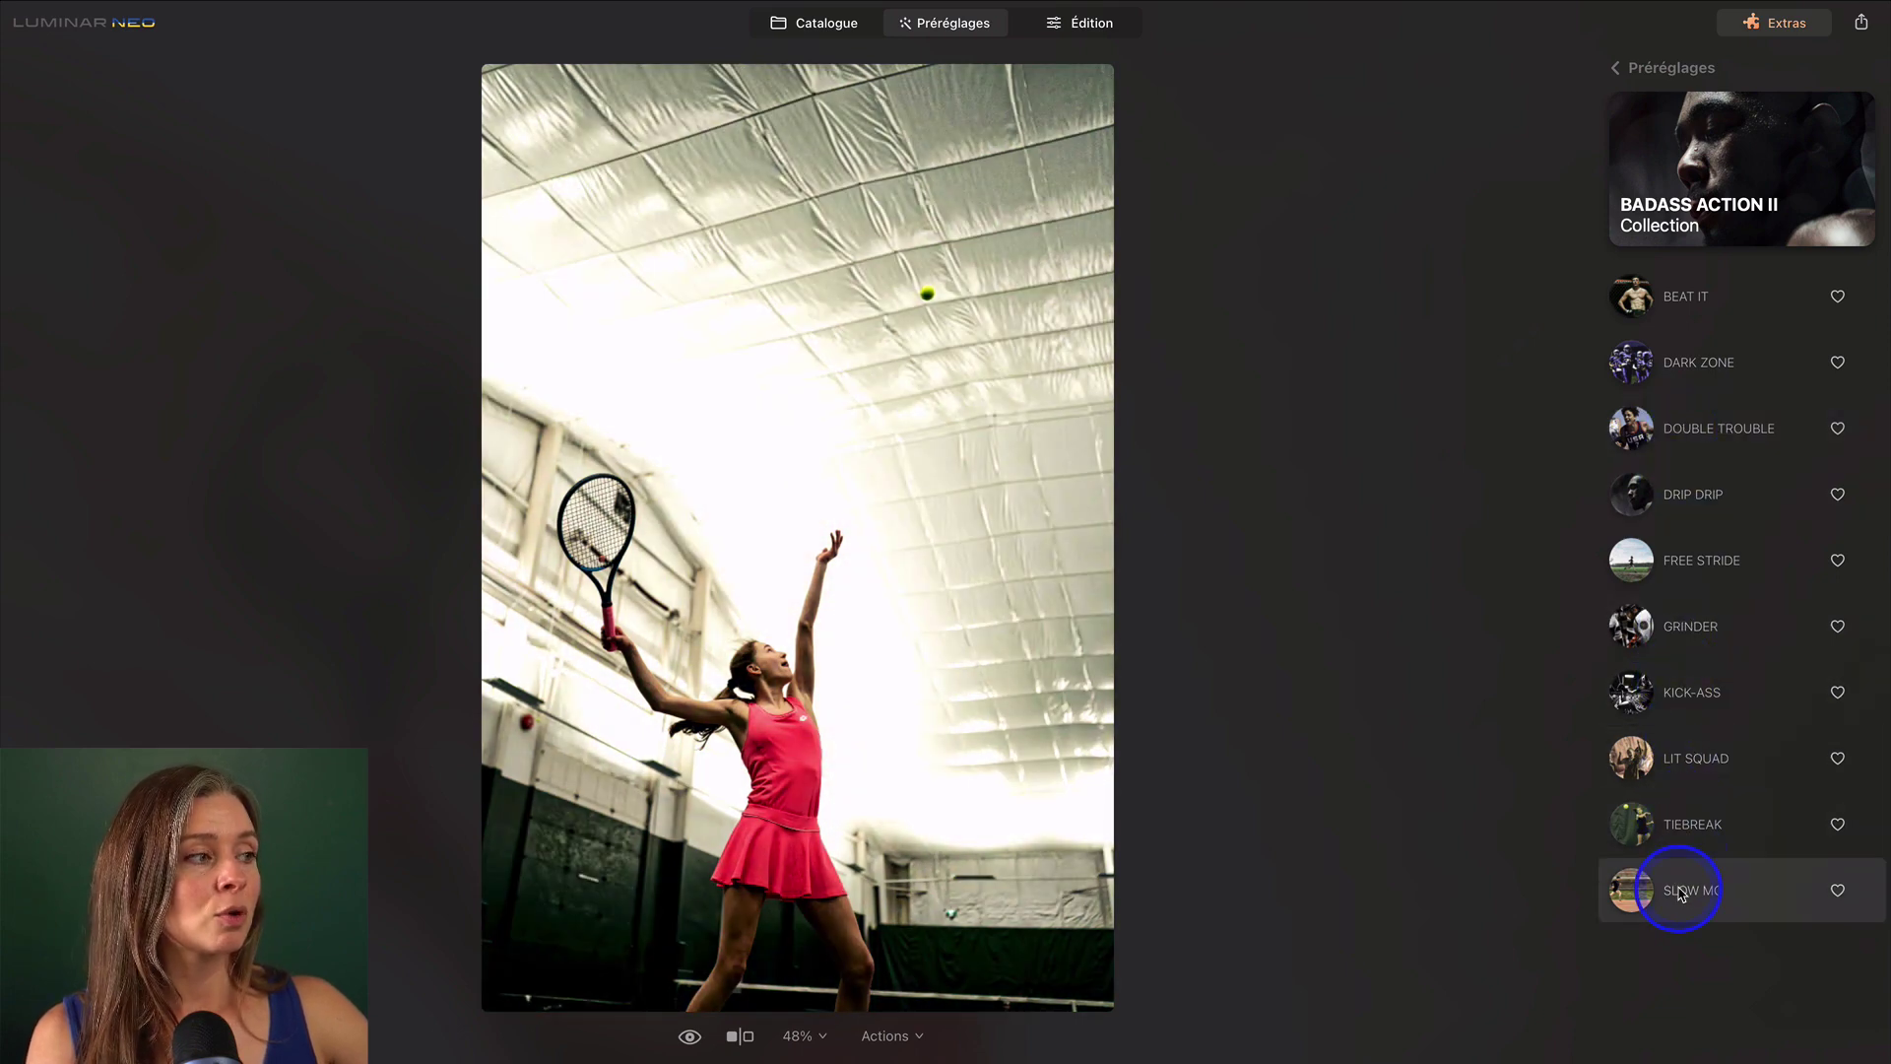
# Apply the BEAT IT preset to the tennis player photo and lower its strength.
pyautogui.click(1599, 279)
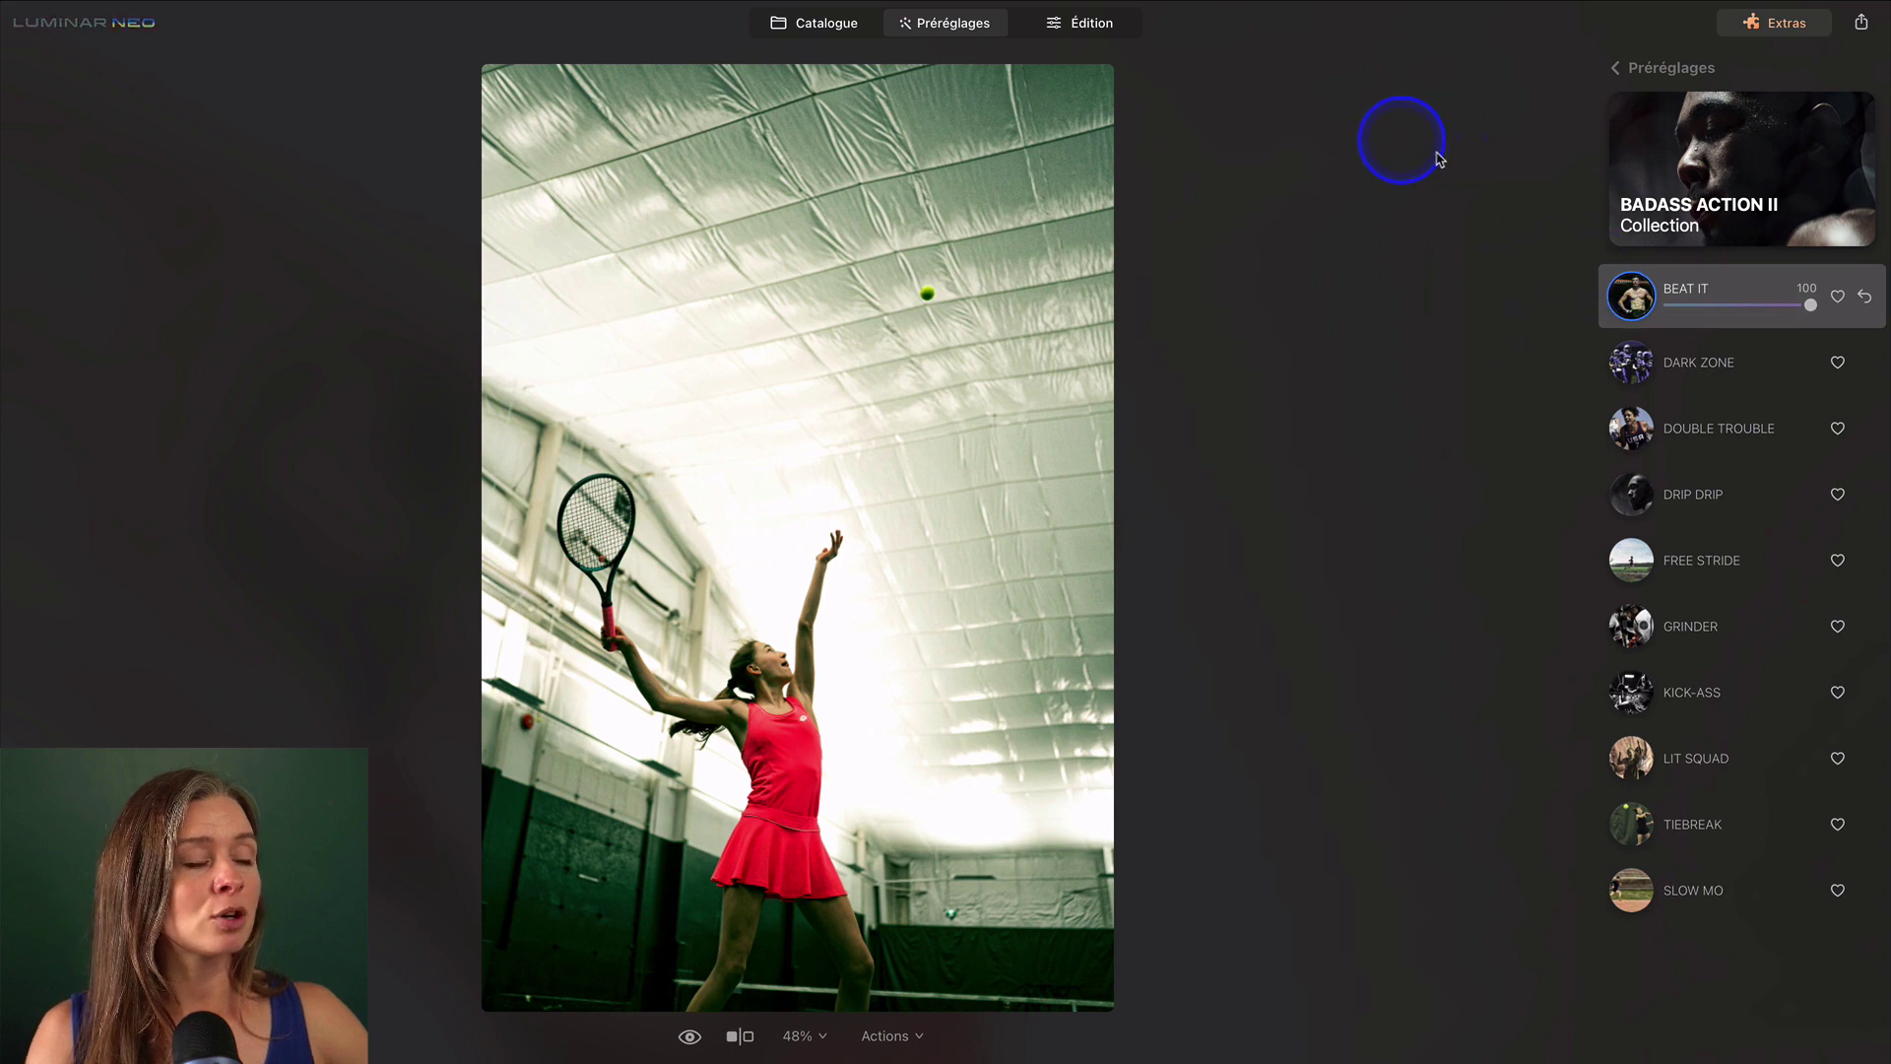
pyautogui.moveTo(1811, 305); pyautogui.dragTo(1747, 304)
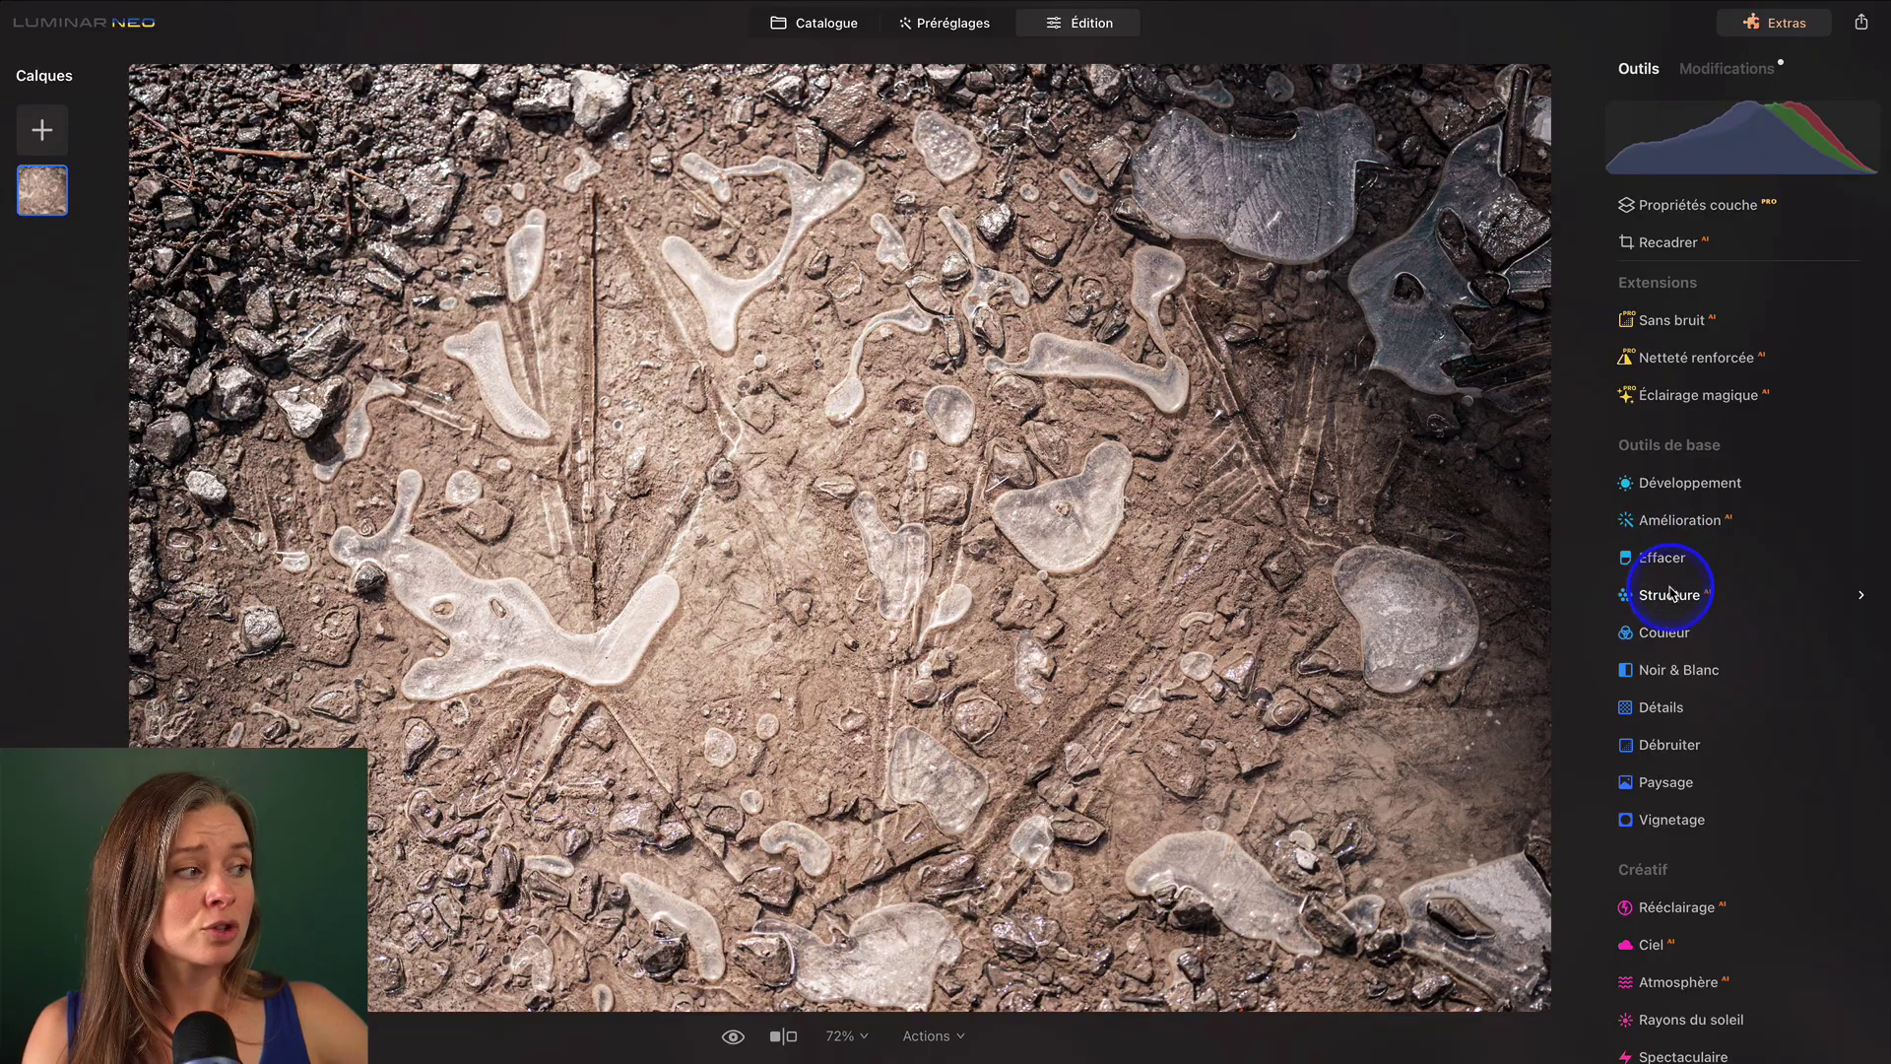
# Set the Structure tool's Quantité and Renforcer to 100 on the stony ground photo and compare before and after.
pyautogui.click(1665, 595)
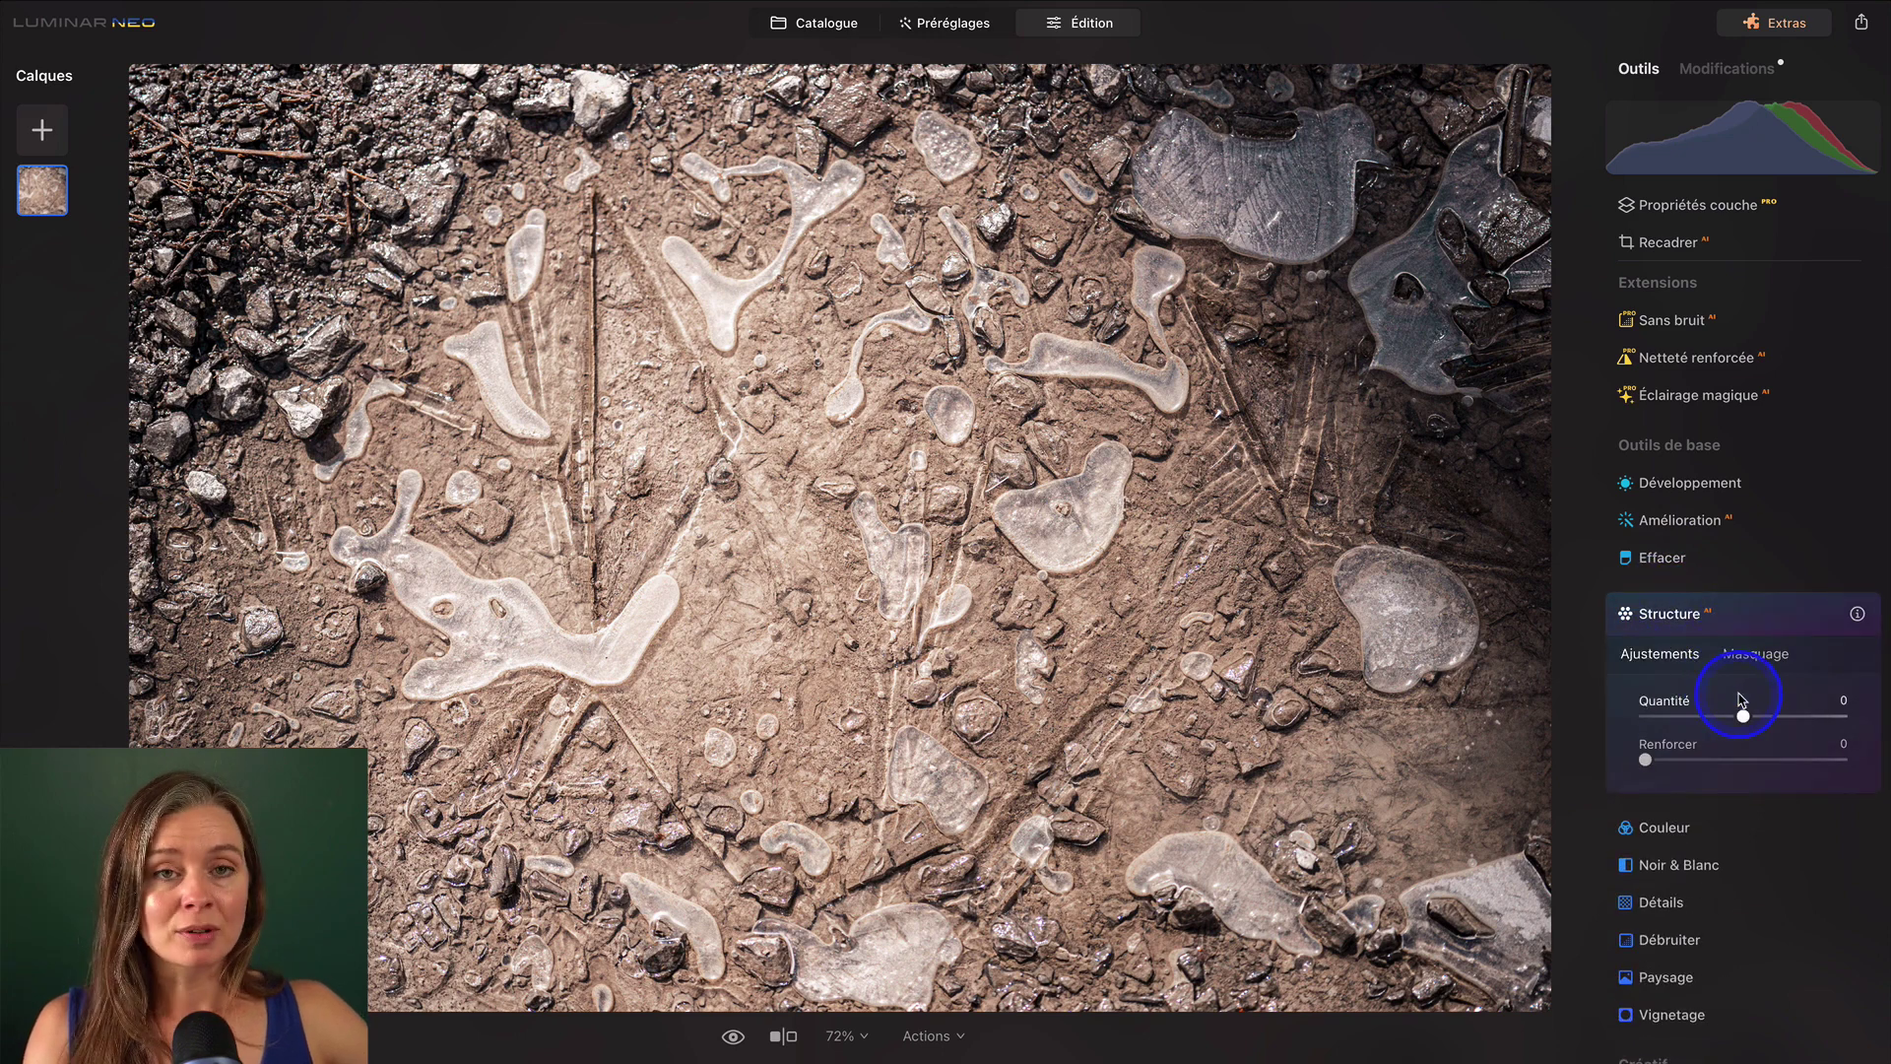
pyautogui.moveTo(1742, 719); pyautogui.dragTo(1876, 717)
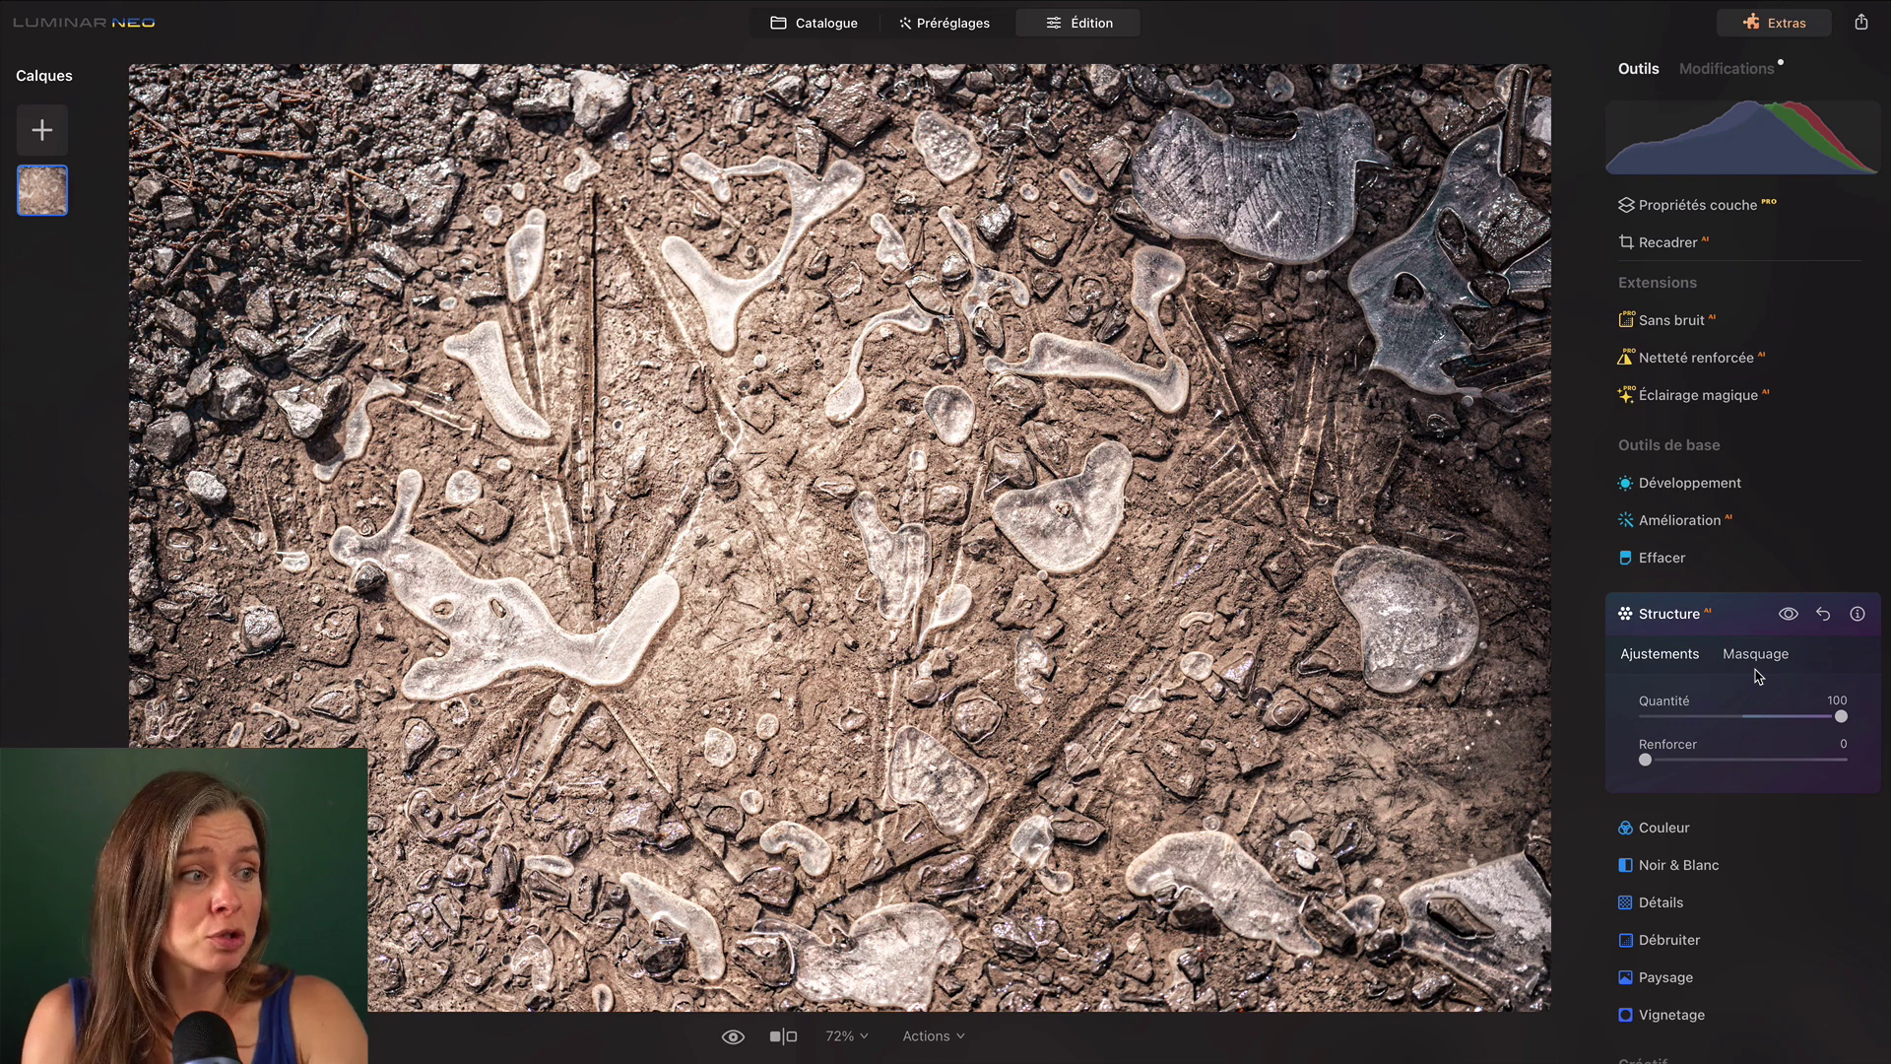
pyautogui.click(1765, 717)
pyautogui.click(1745, 717)
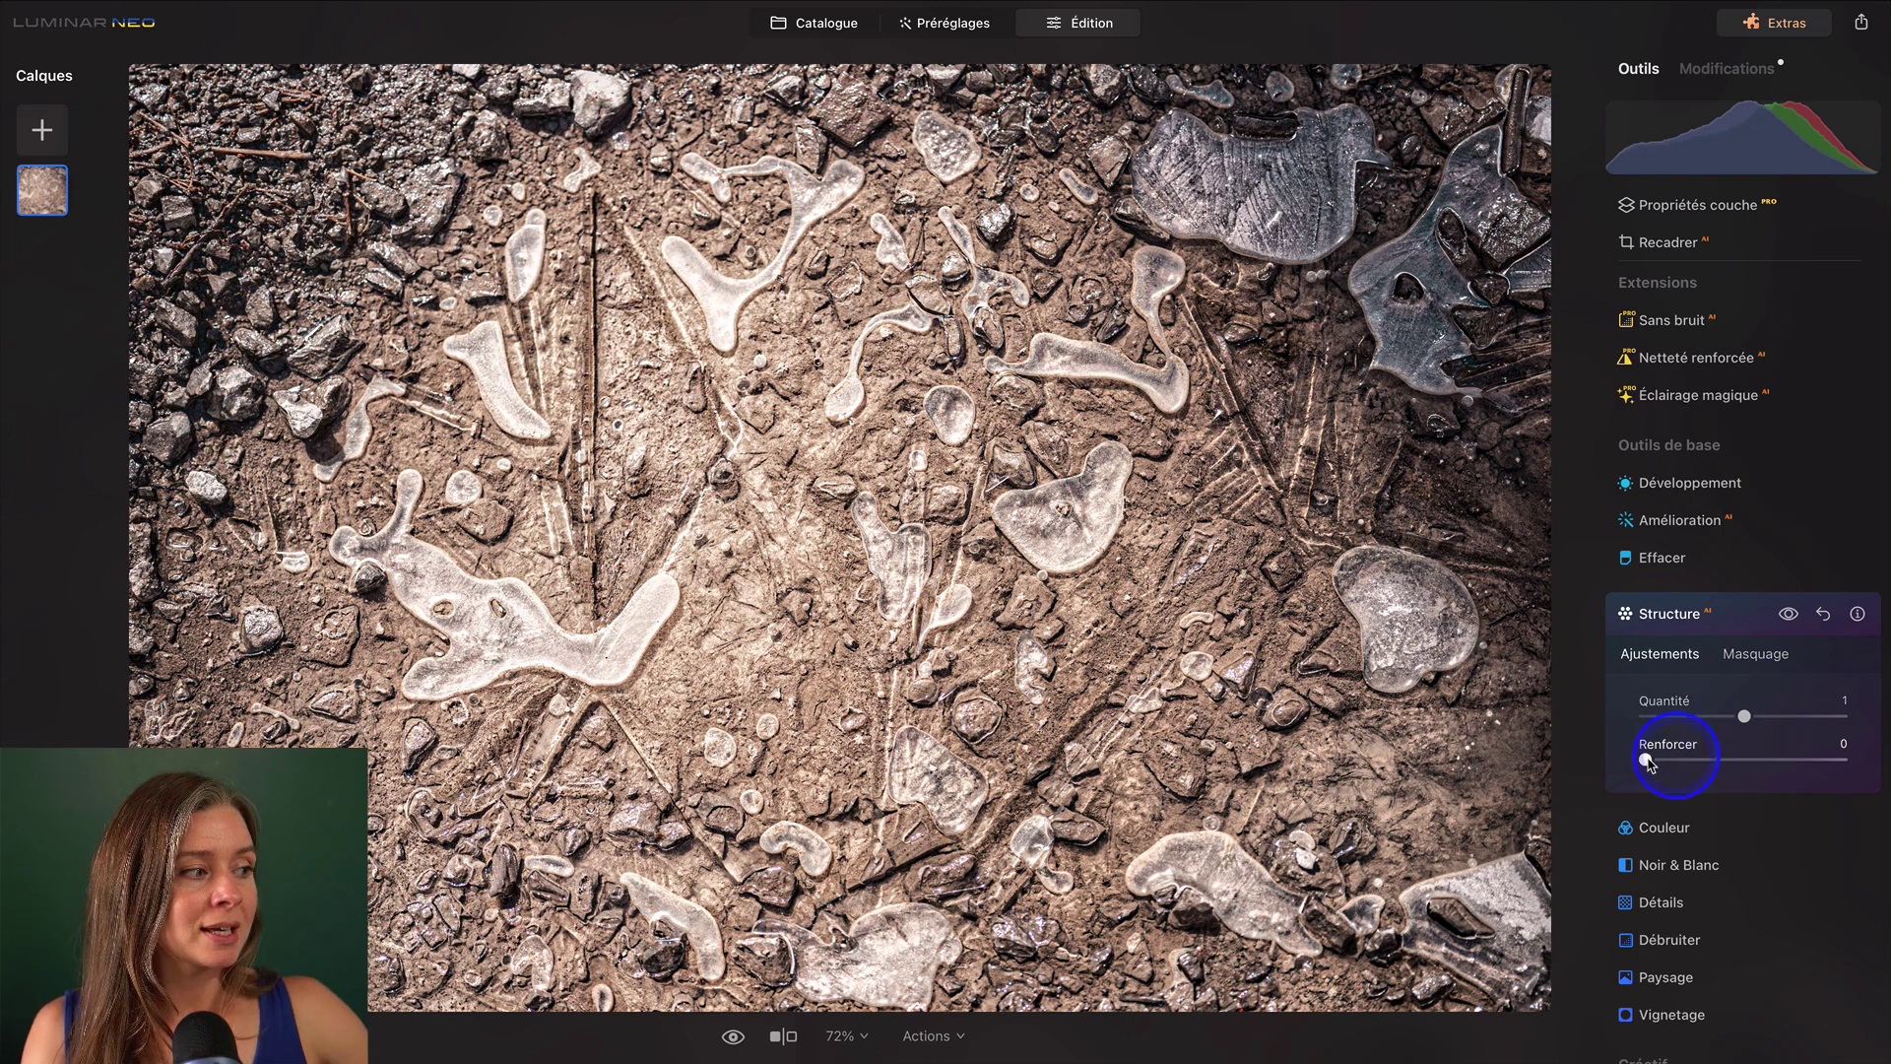
pyautogui.moveTo(1645, 760); pyautogui.dragTo(1834, 759)
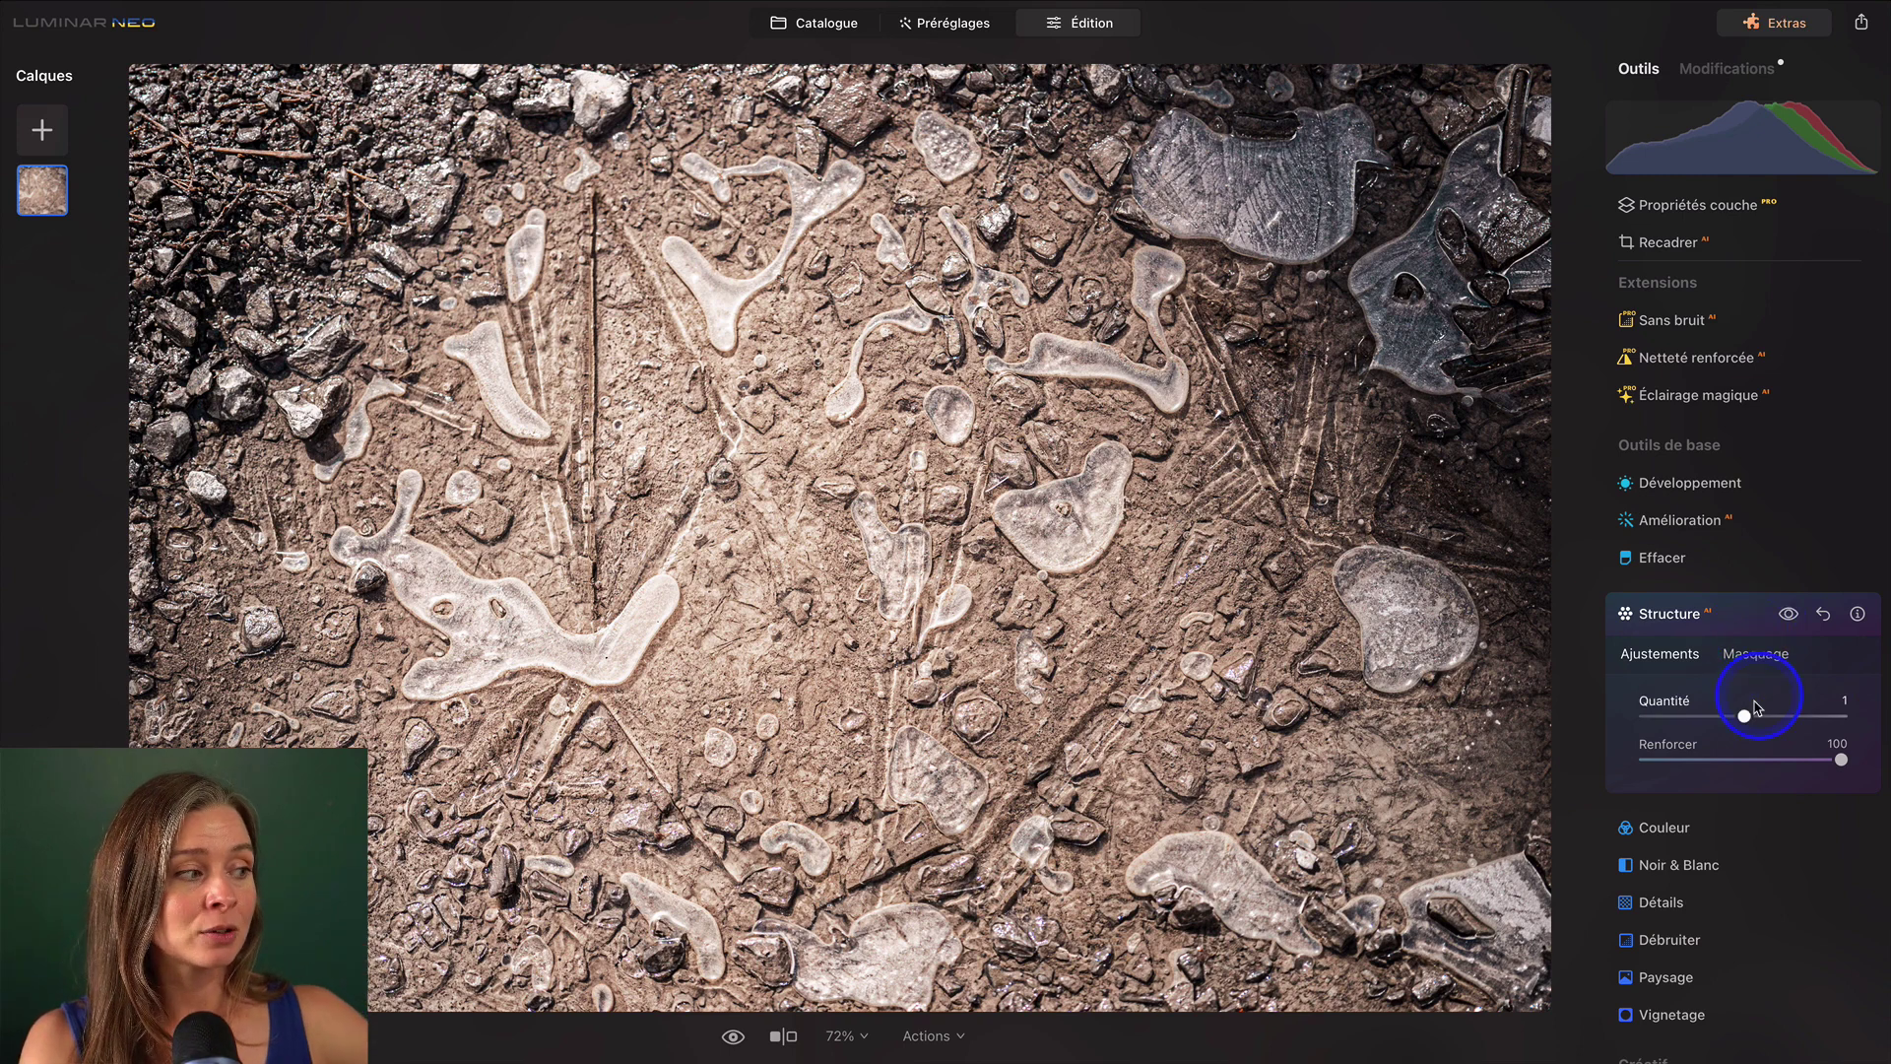
pyautogui.moveTo(1744, 717); pyautogui.dragTo(1841, 717)
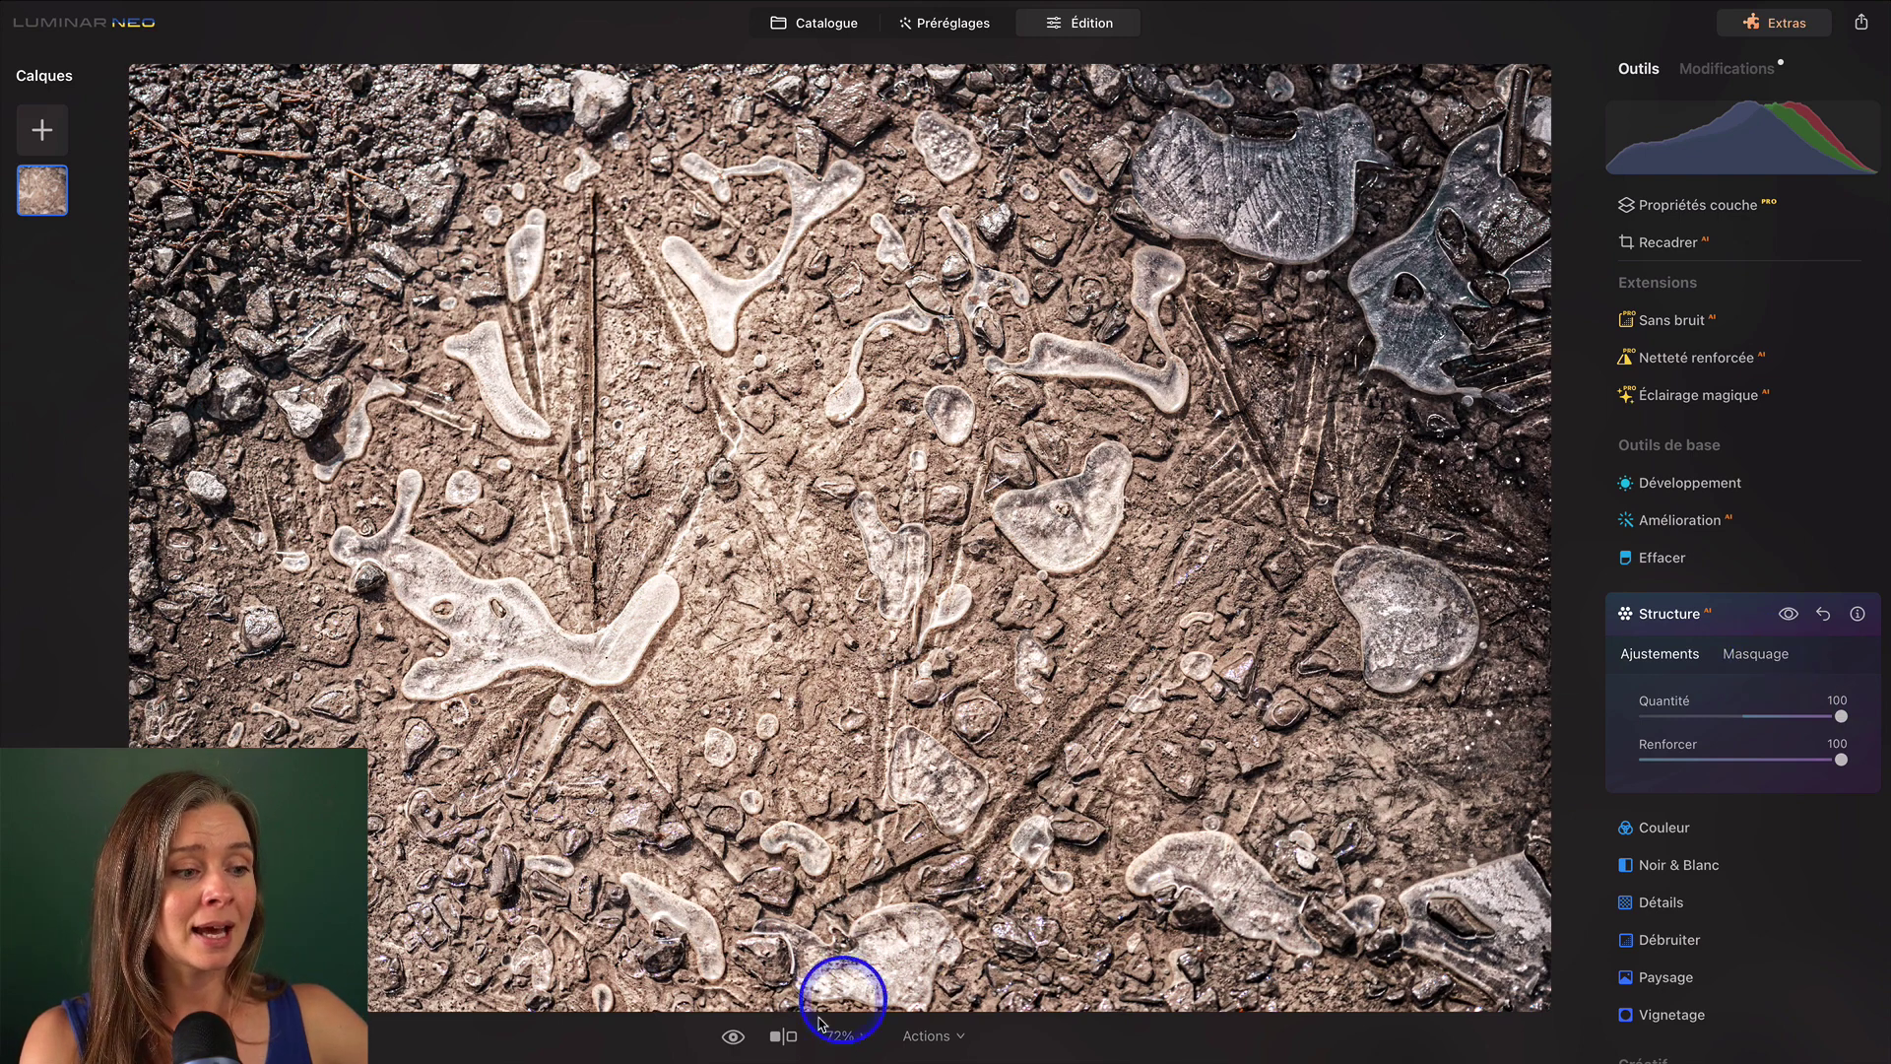
pyautogui.click(783, 1036)
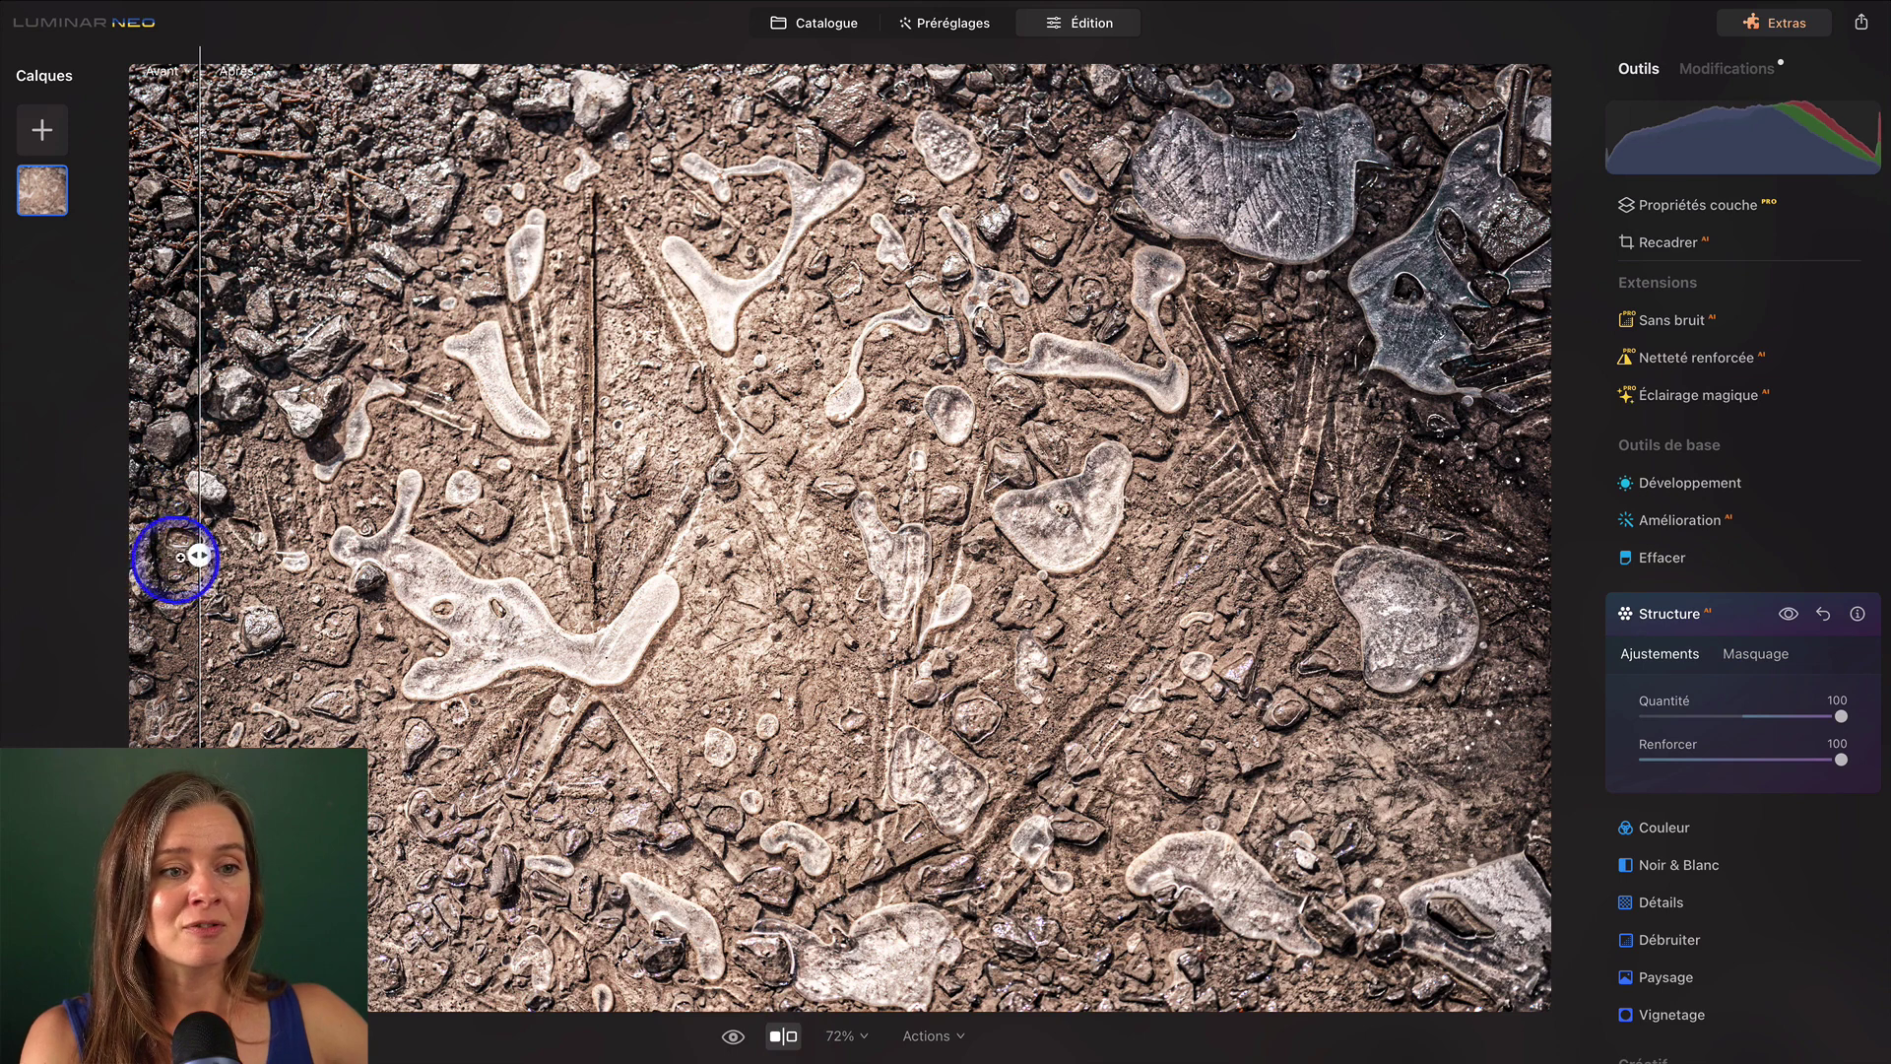
pyautogui.moveTo(199, 555)
pyautogui.mouseDown()
pyautogui.moveTo(1345, 554)
pyautogui.moveTo(546, 555)
pyautogui.moveTo(304, 515)
pyautogui.moveTo(439, 506)
pyautogui.moveTo(1309, 528)
pyautogui.moveTo(798, 519)
pyautogui.moveTo(209, 554)
pyautogui.mouseUp()
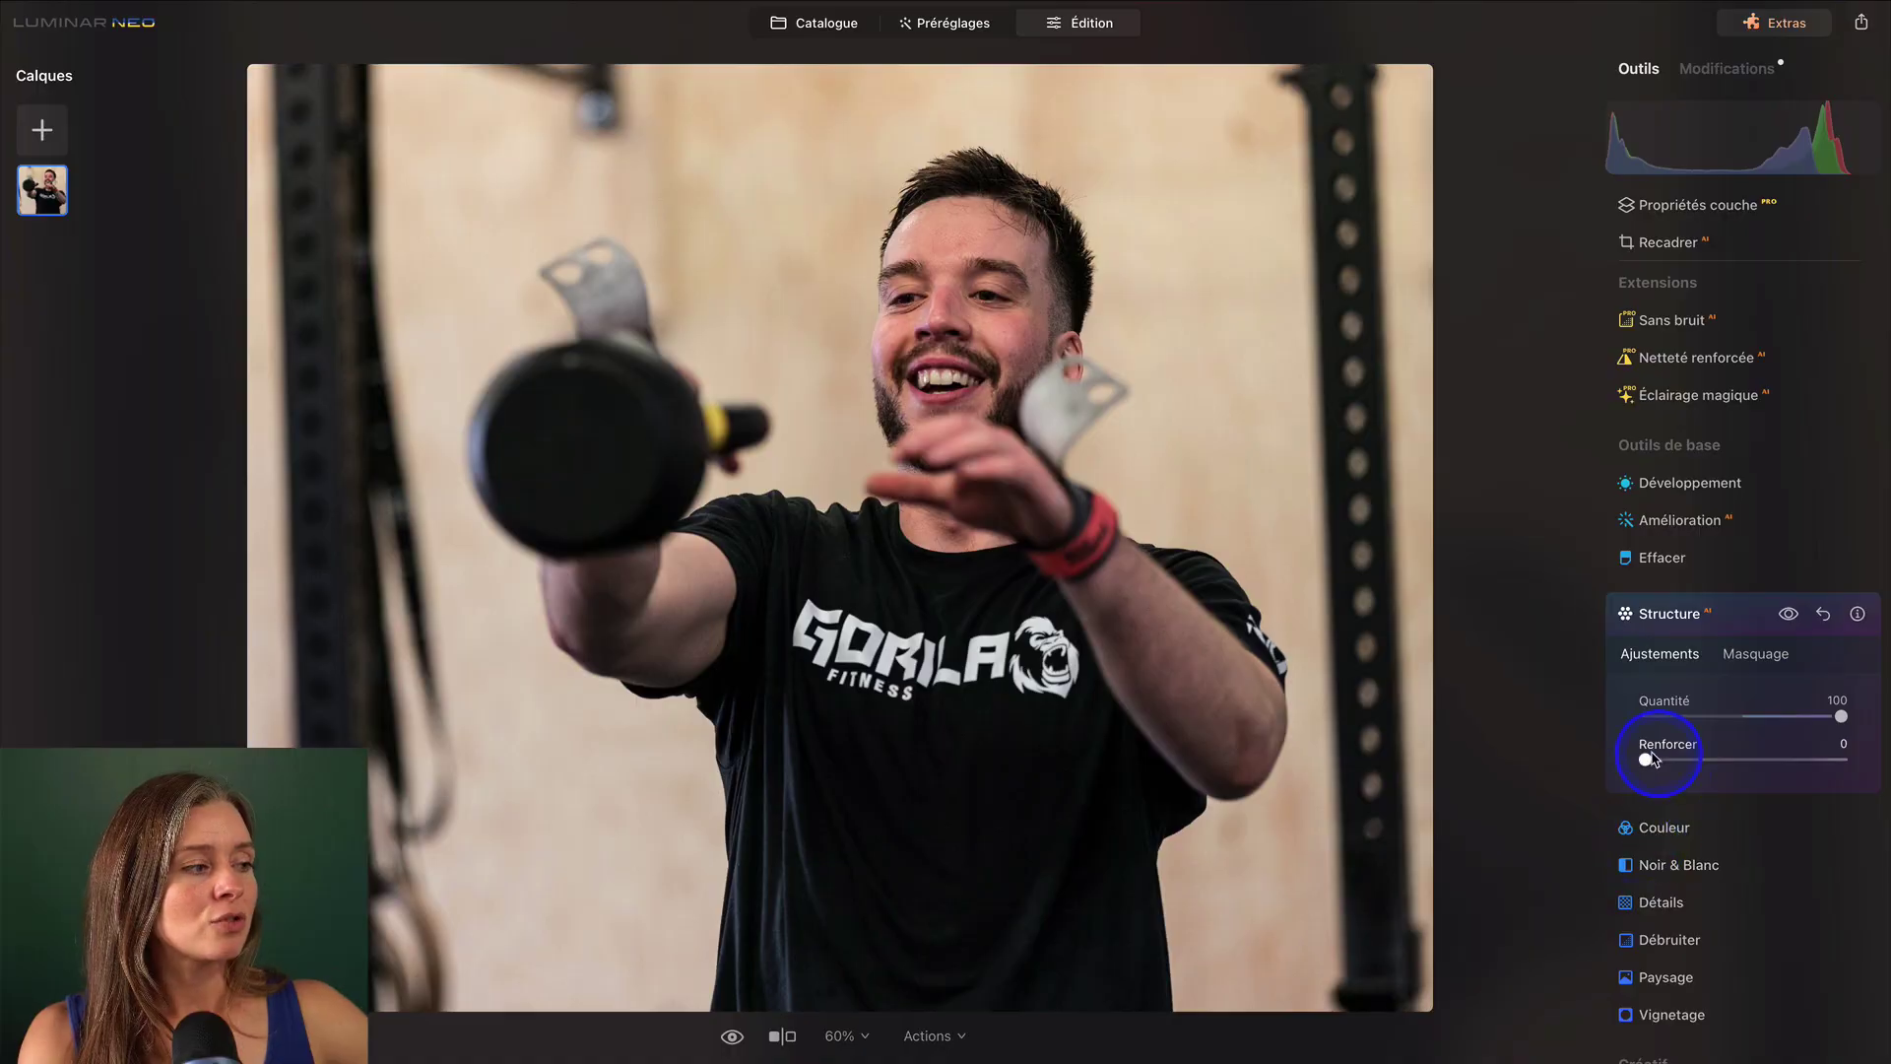
# Set Renforcer to 100 in the Structure tool for the kettlebell photo and compare it with and without the effect.
pyautogui.moveTo(1648, 760); pyautogui.dragTo(1864, 758)
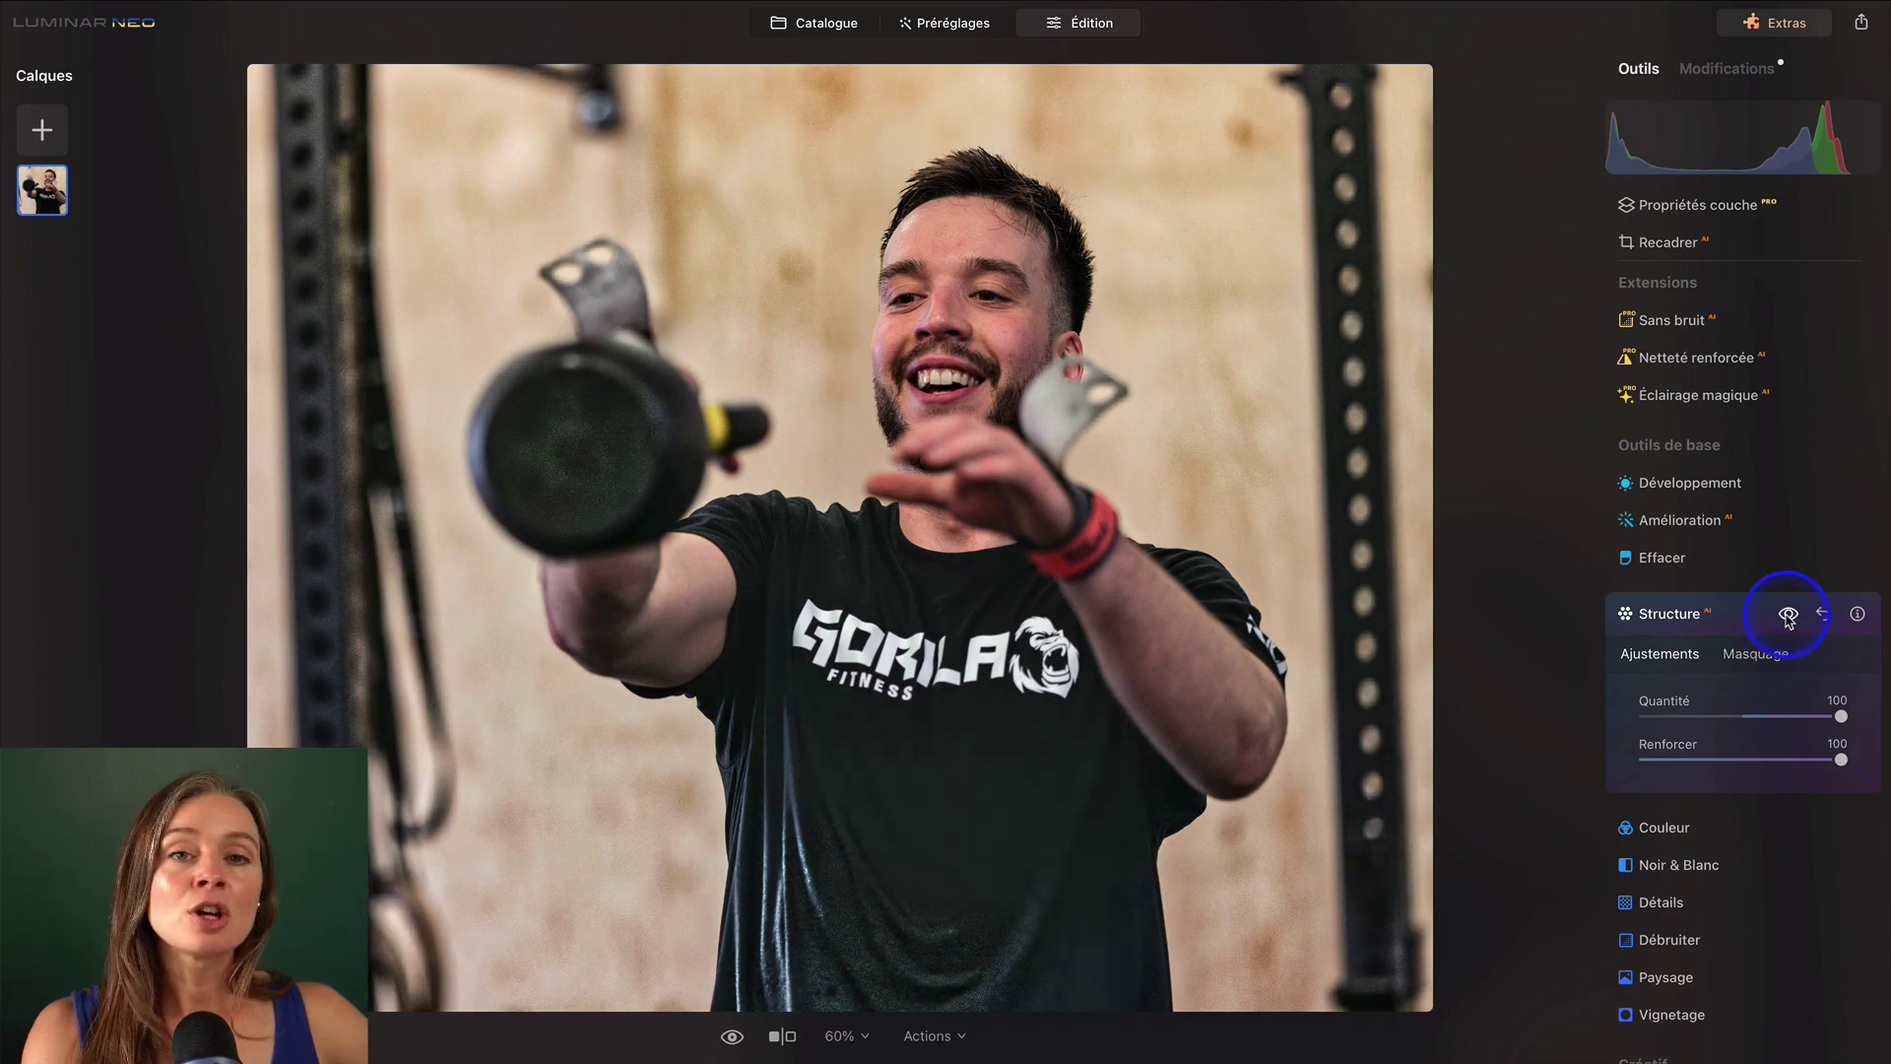
pyautogui.click(1788, 616)
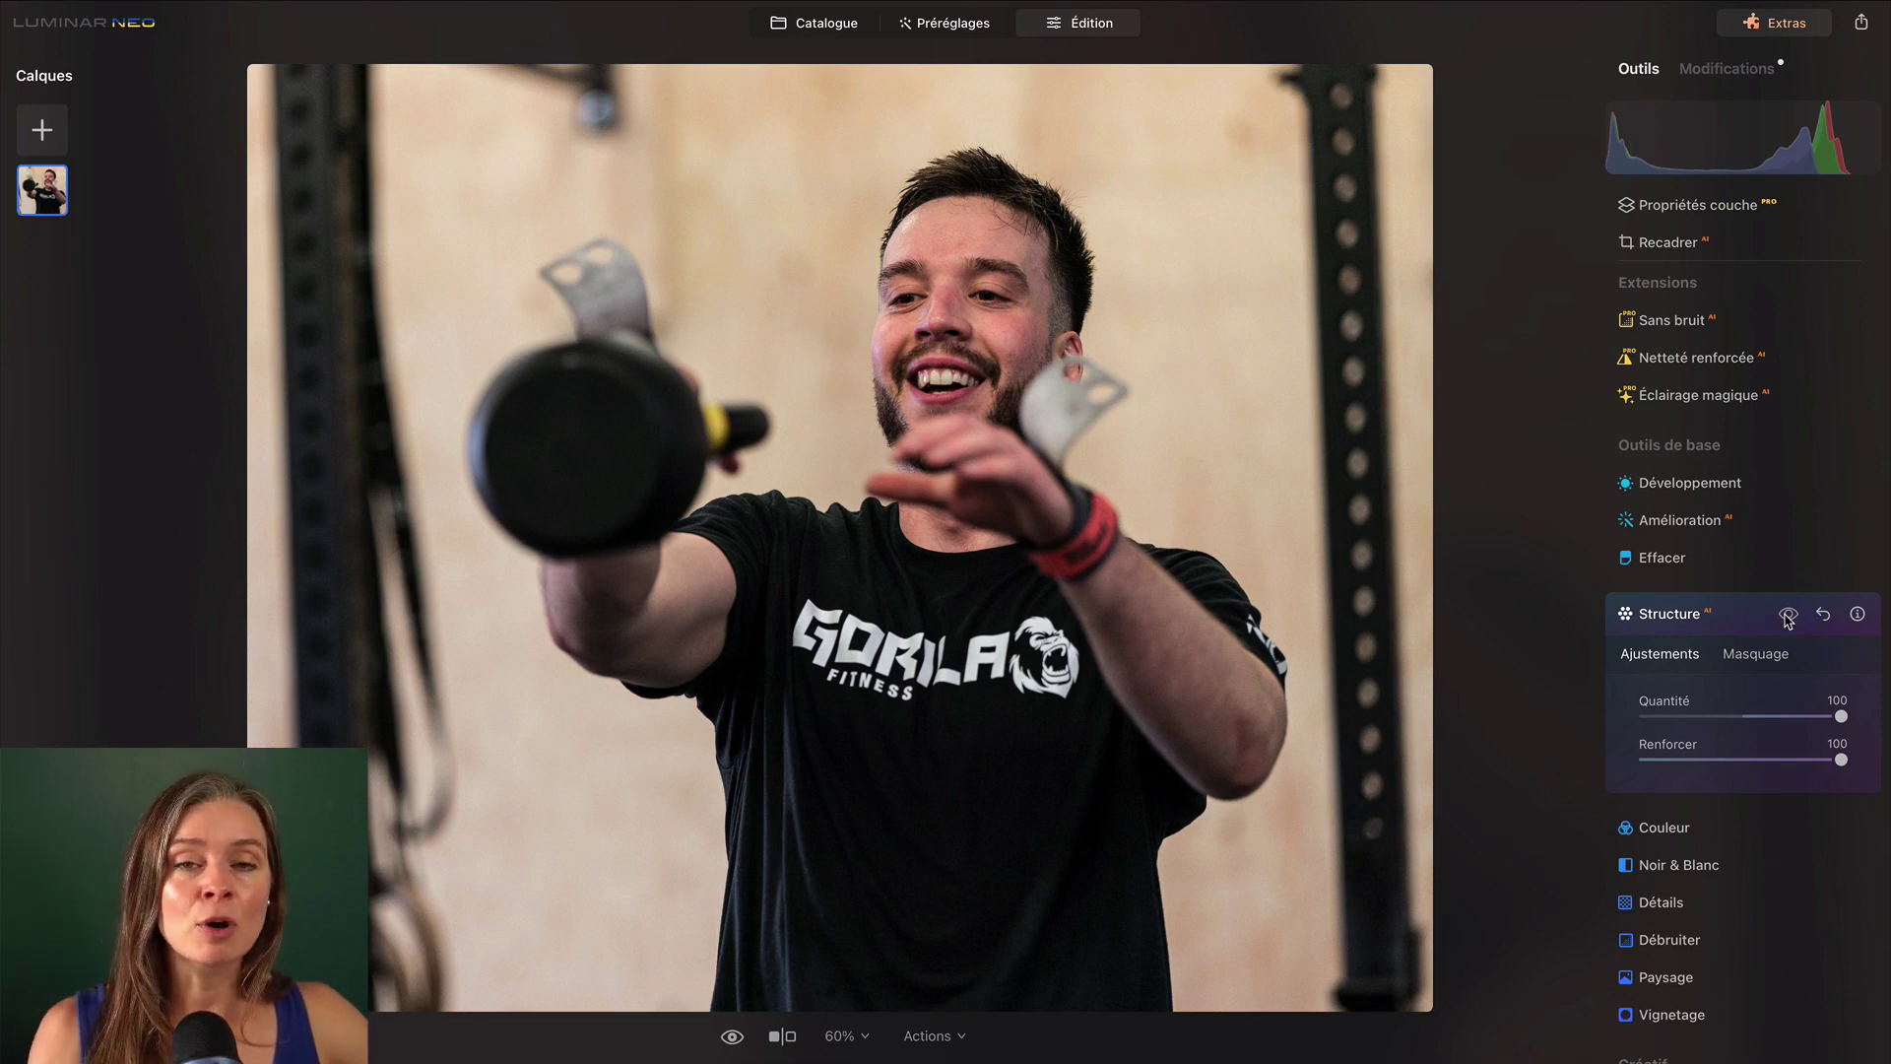
pyautogui.click(1787, 617)
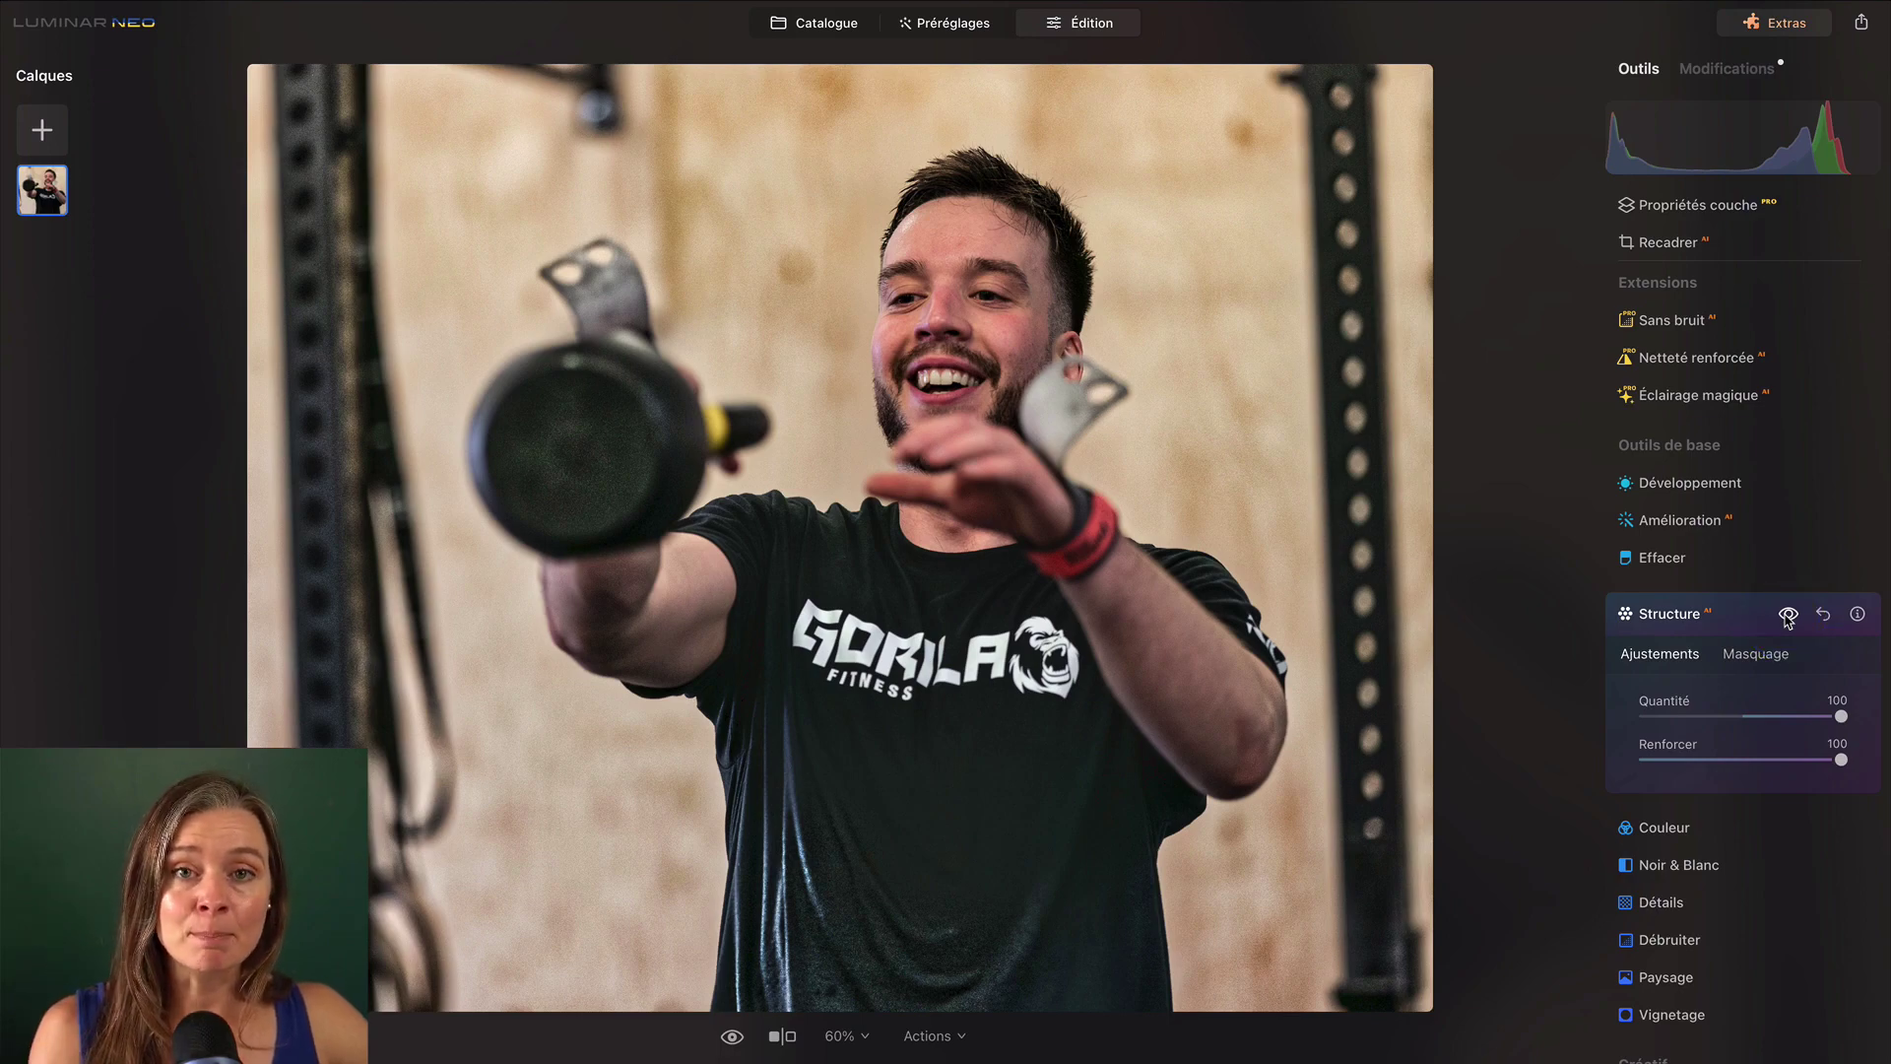
pyautogui.click(1788, 615)
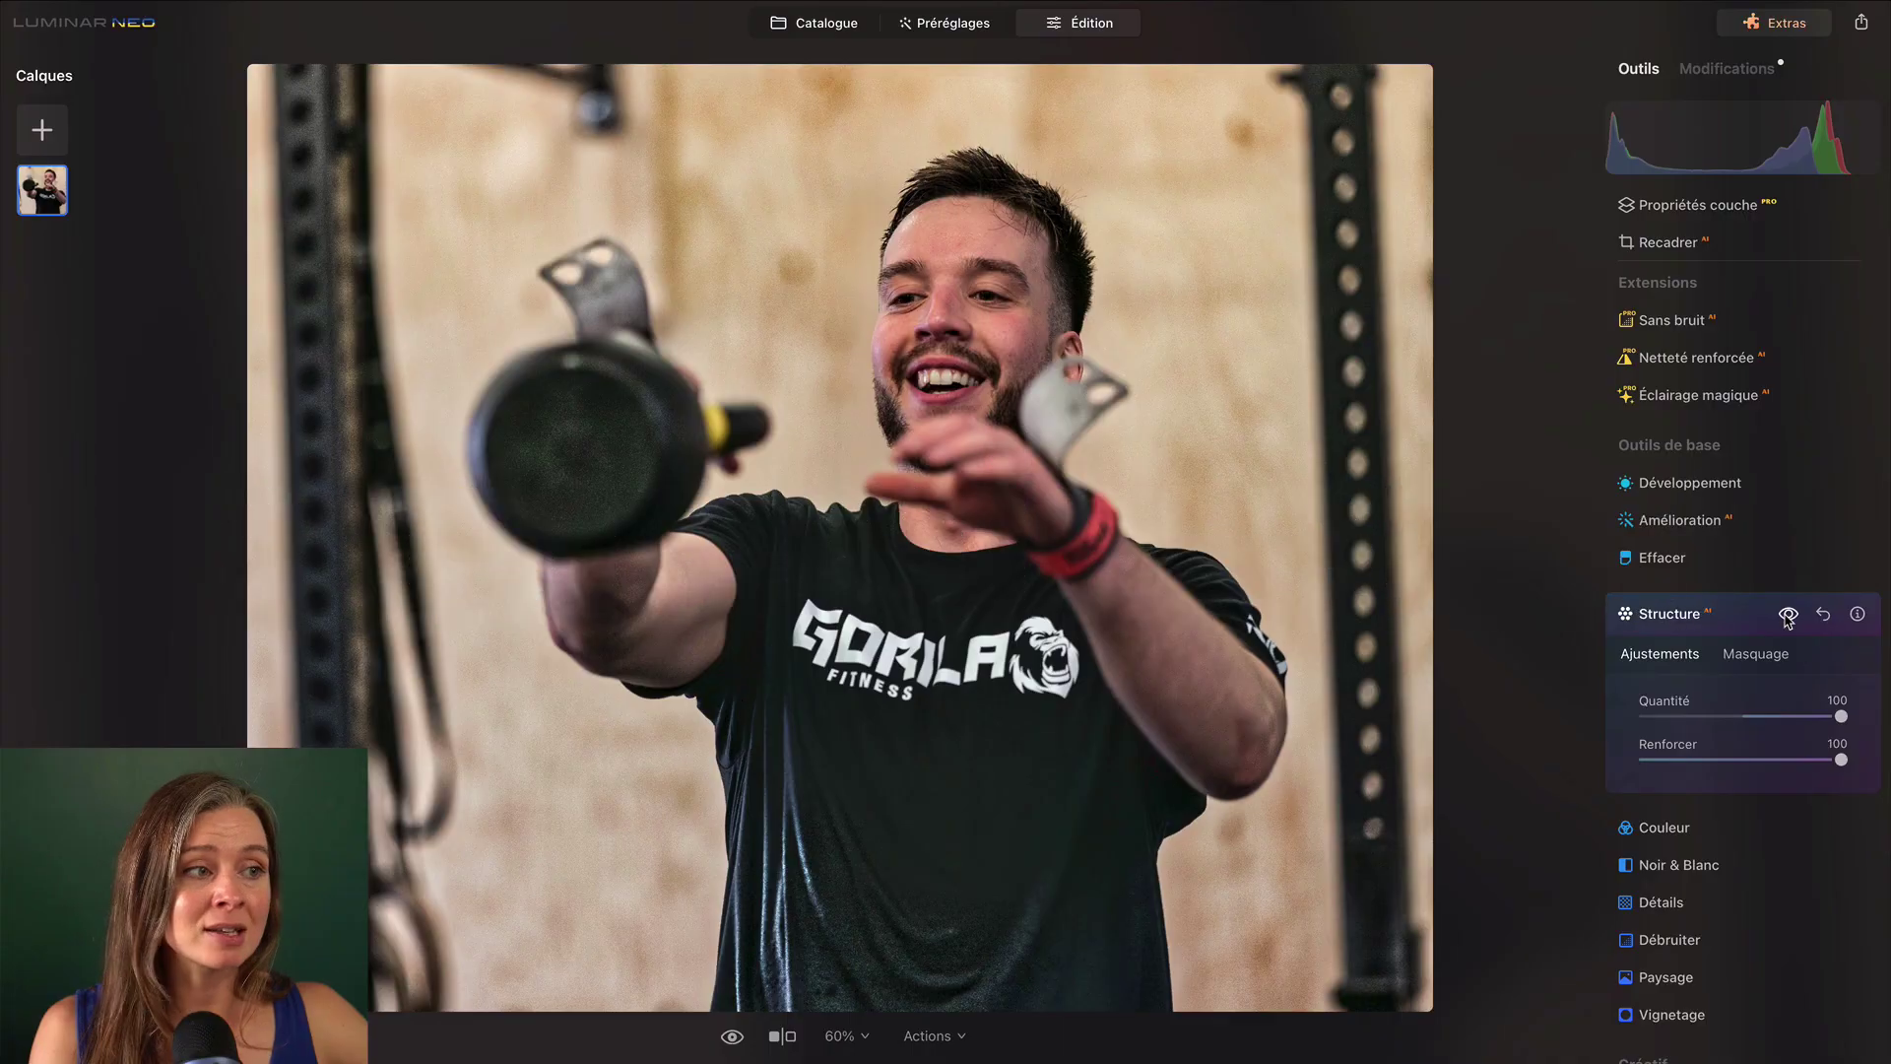
pyautogui.click(1788, 616)
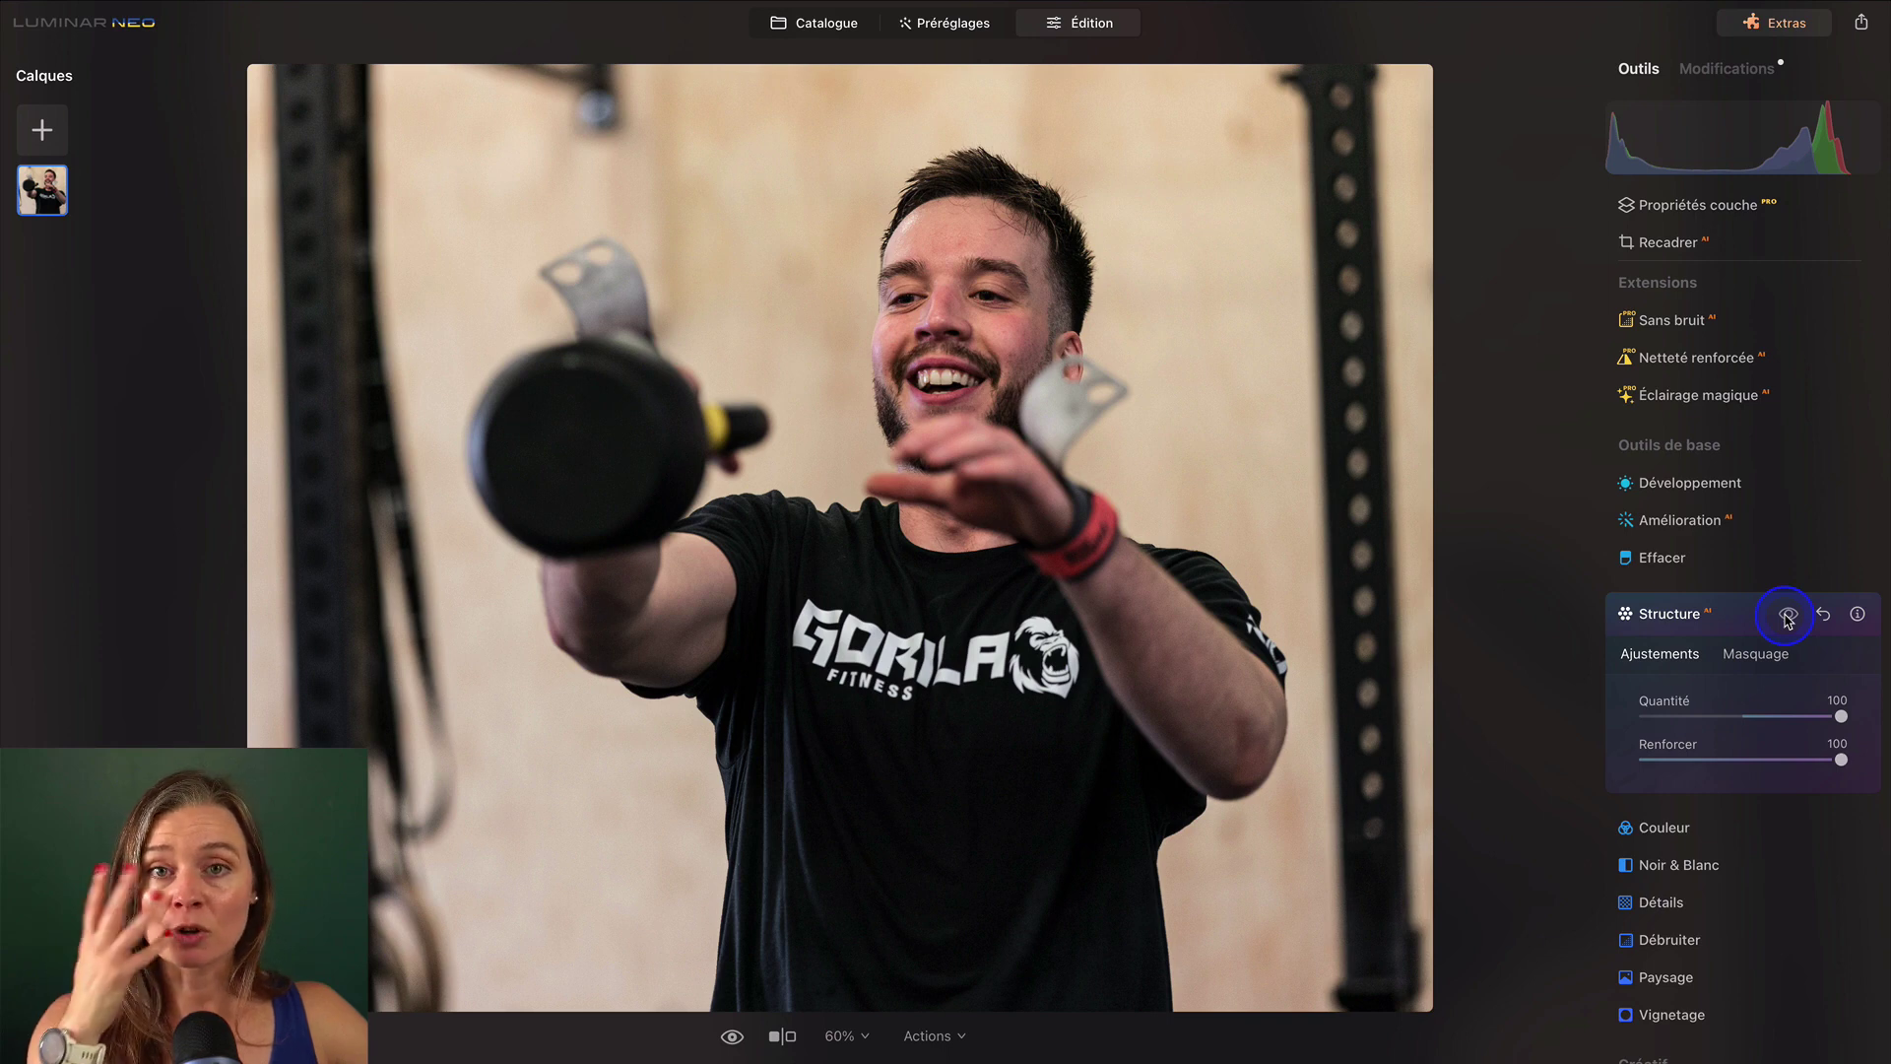
pyautogui.click(1788, 615)
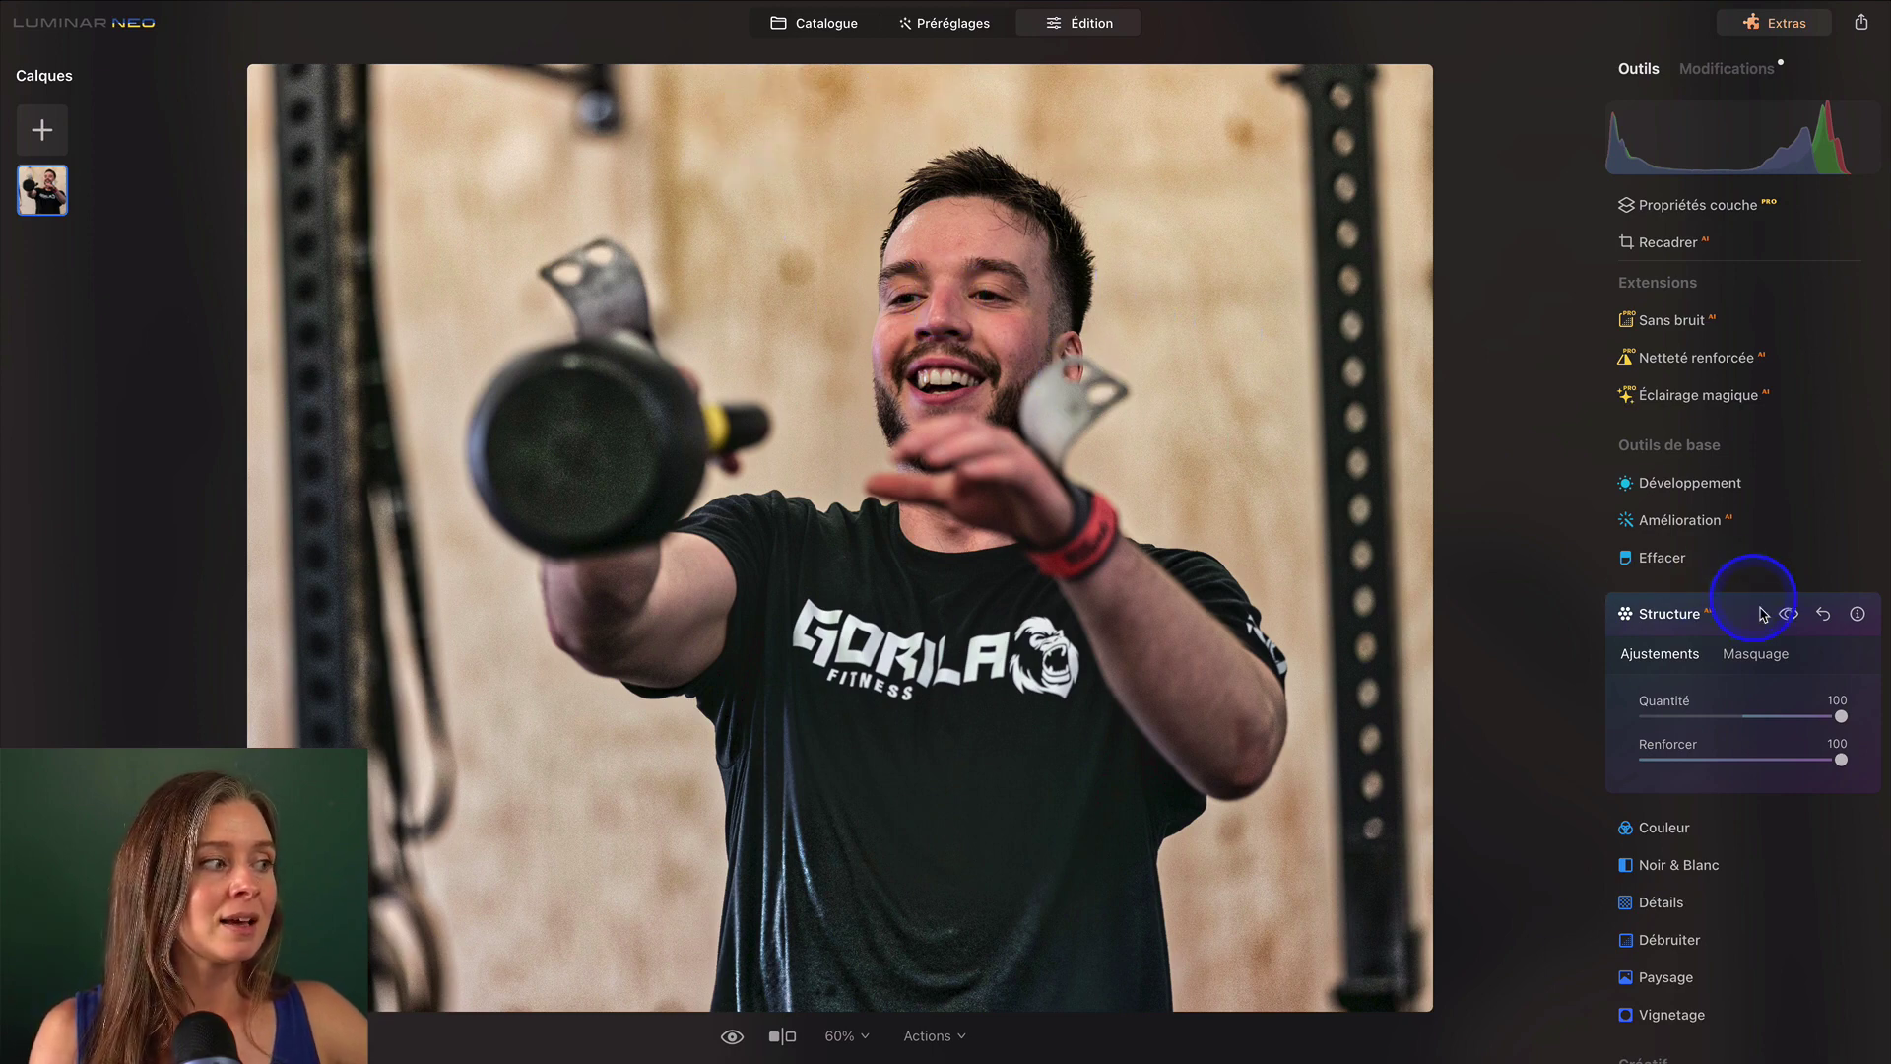
# Compare the kettlebell photo with and without the Structure effect.
pyautogui.click(1788, 614)
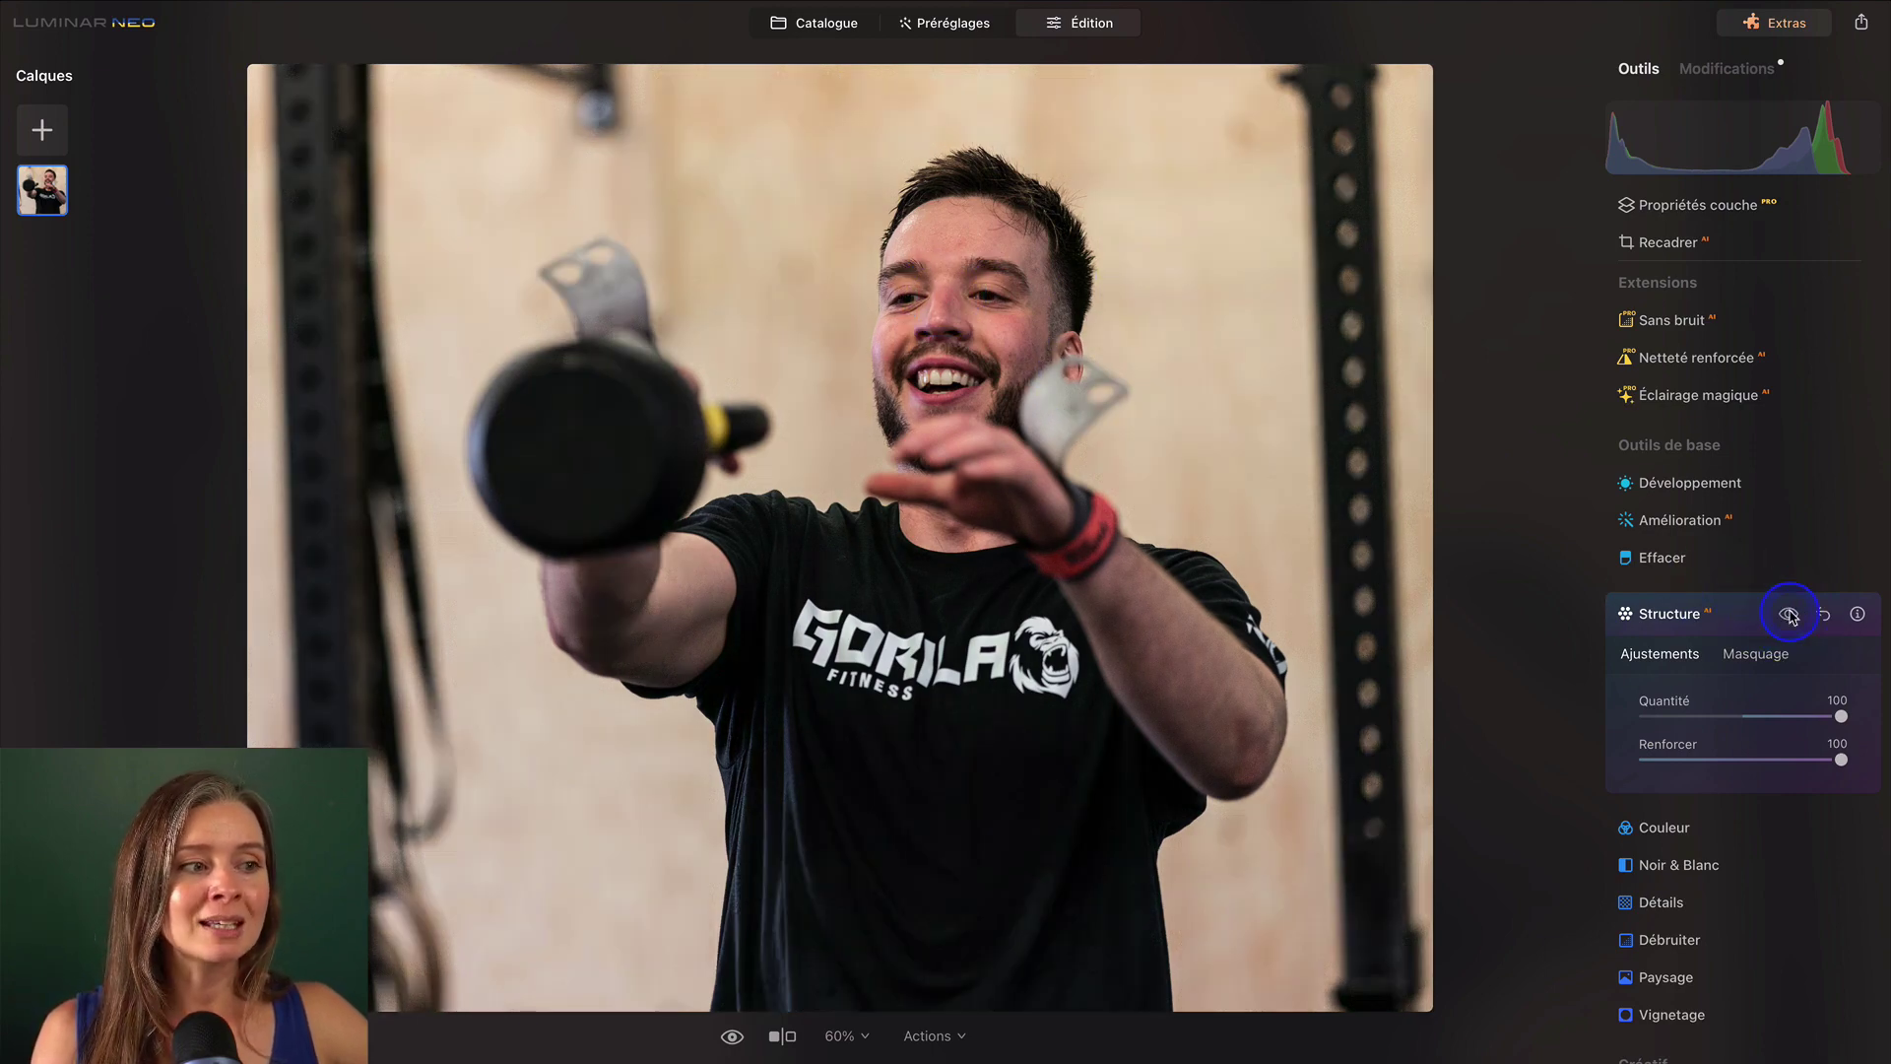
pyautogui.click(1789, 615)
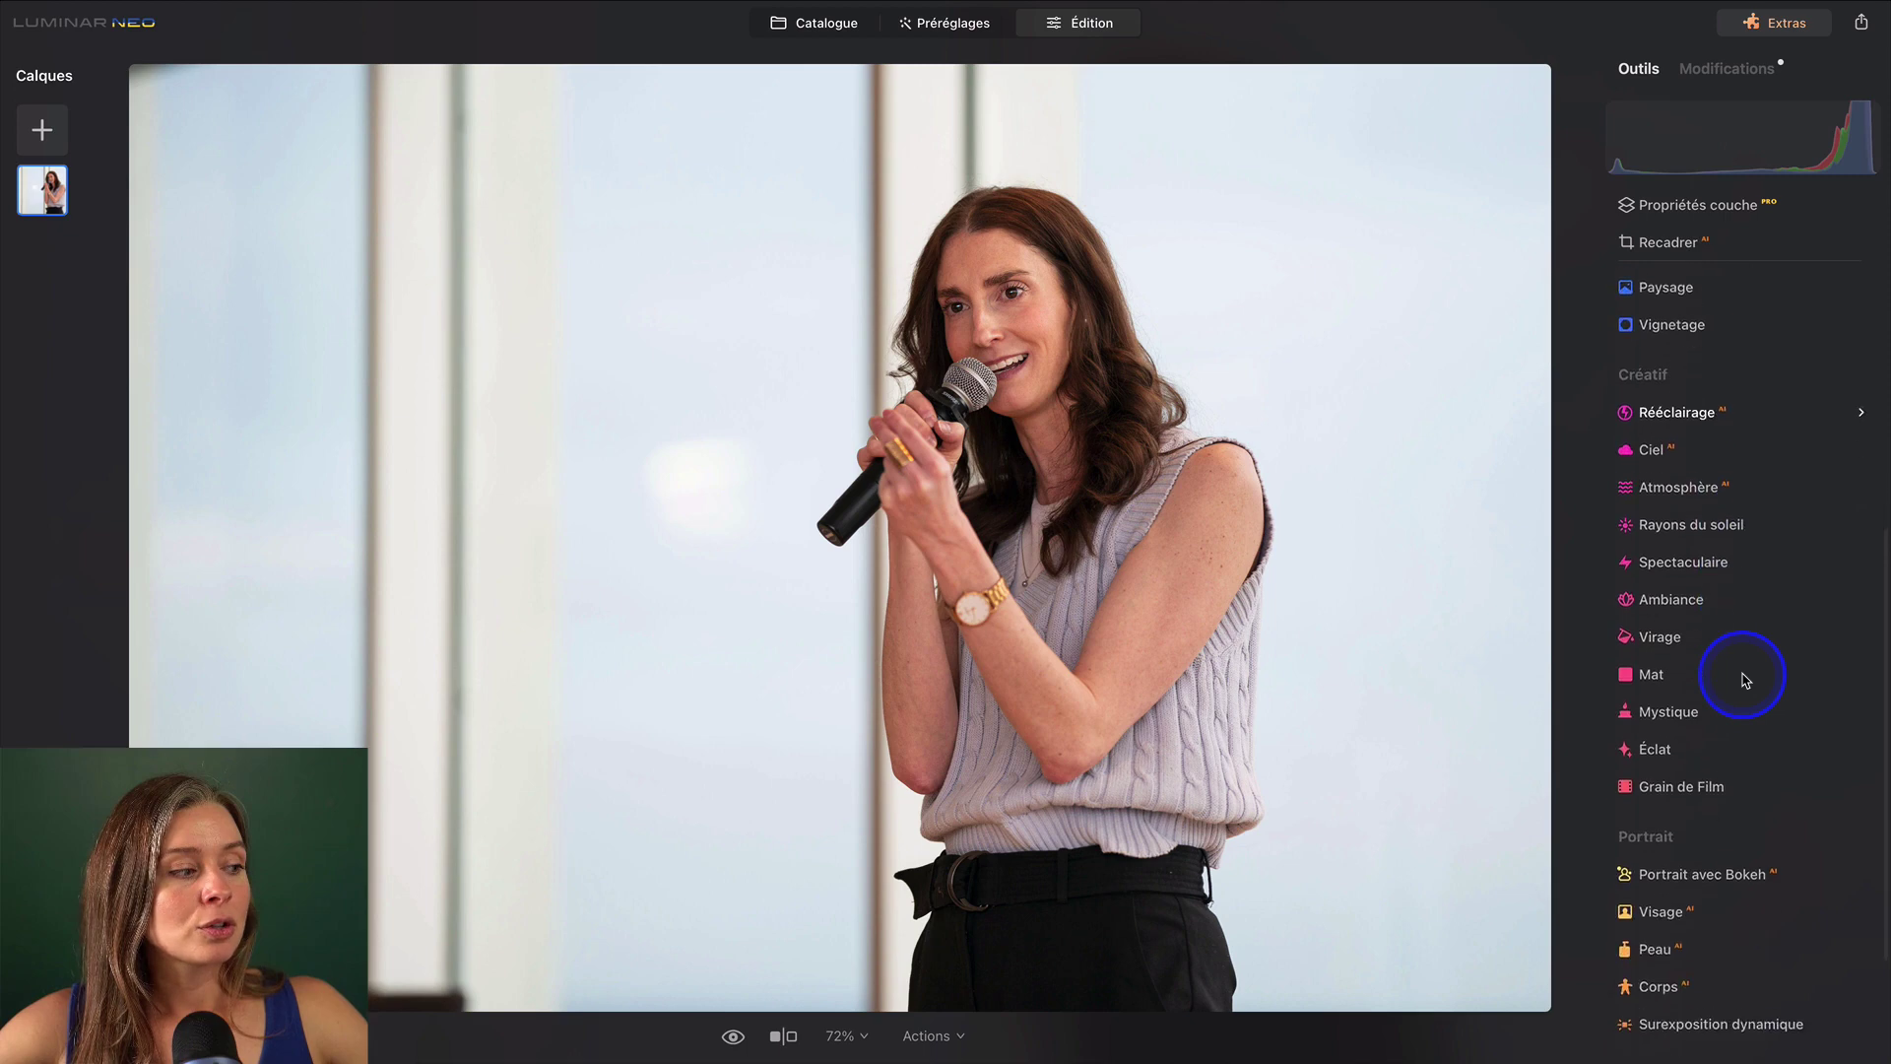
# Open the Visage tool on the photo of the woman with the microphone, set Visage lumière to 13 and compare with and without it.
pyautogui.scroll(-5, 1744, 680)
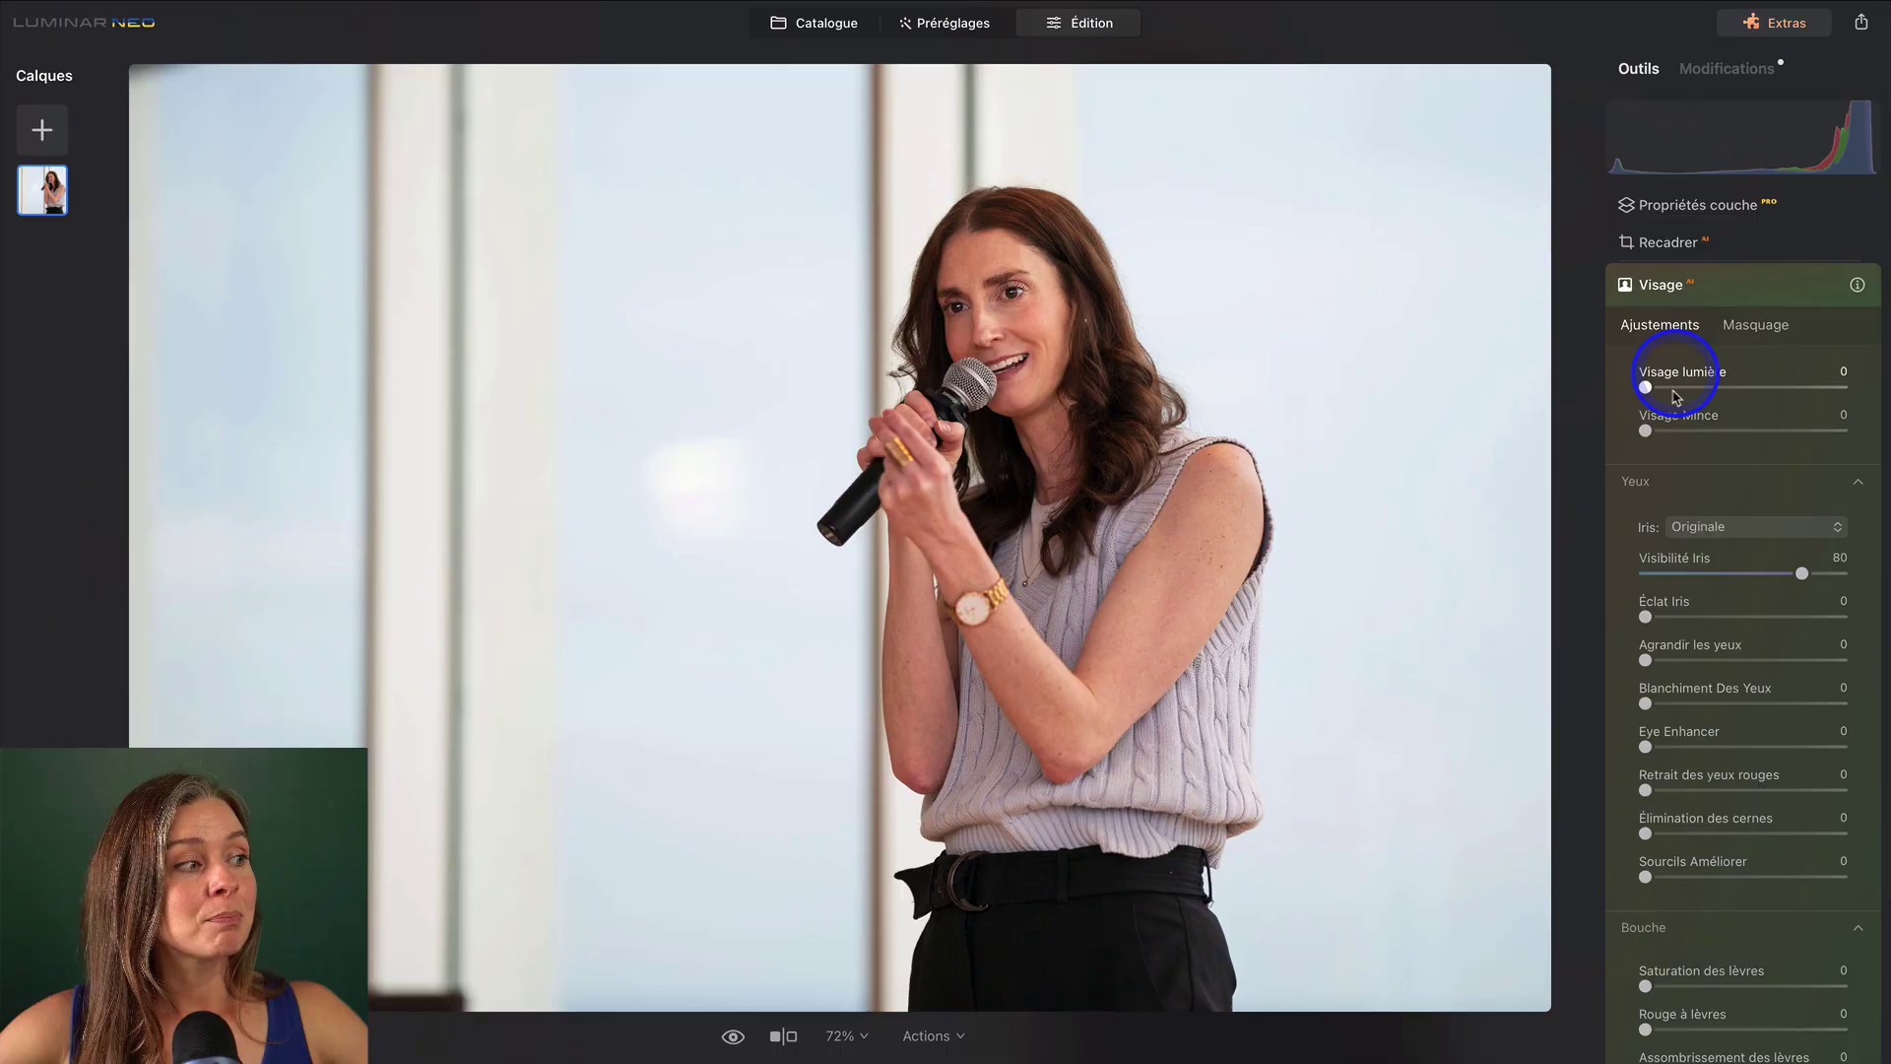
pyautogui.click(1690, 749)
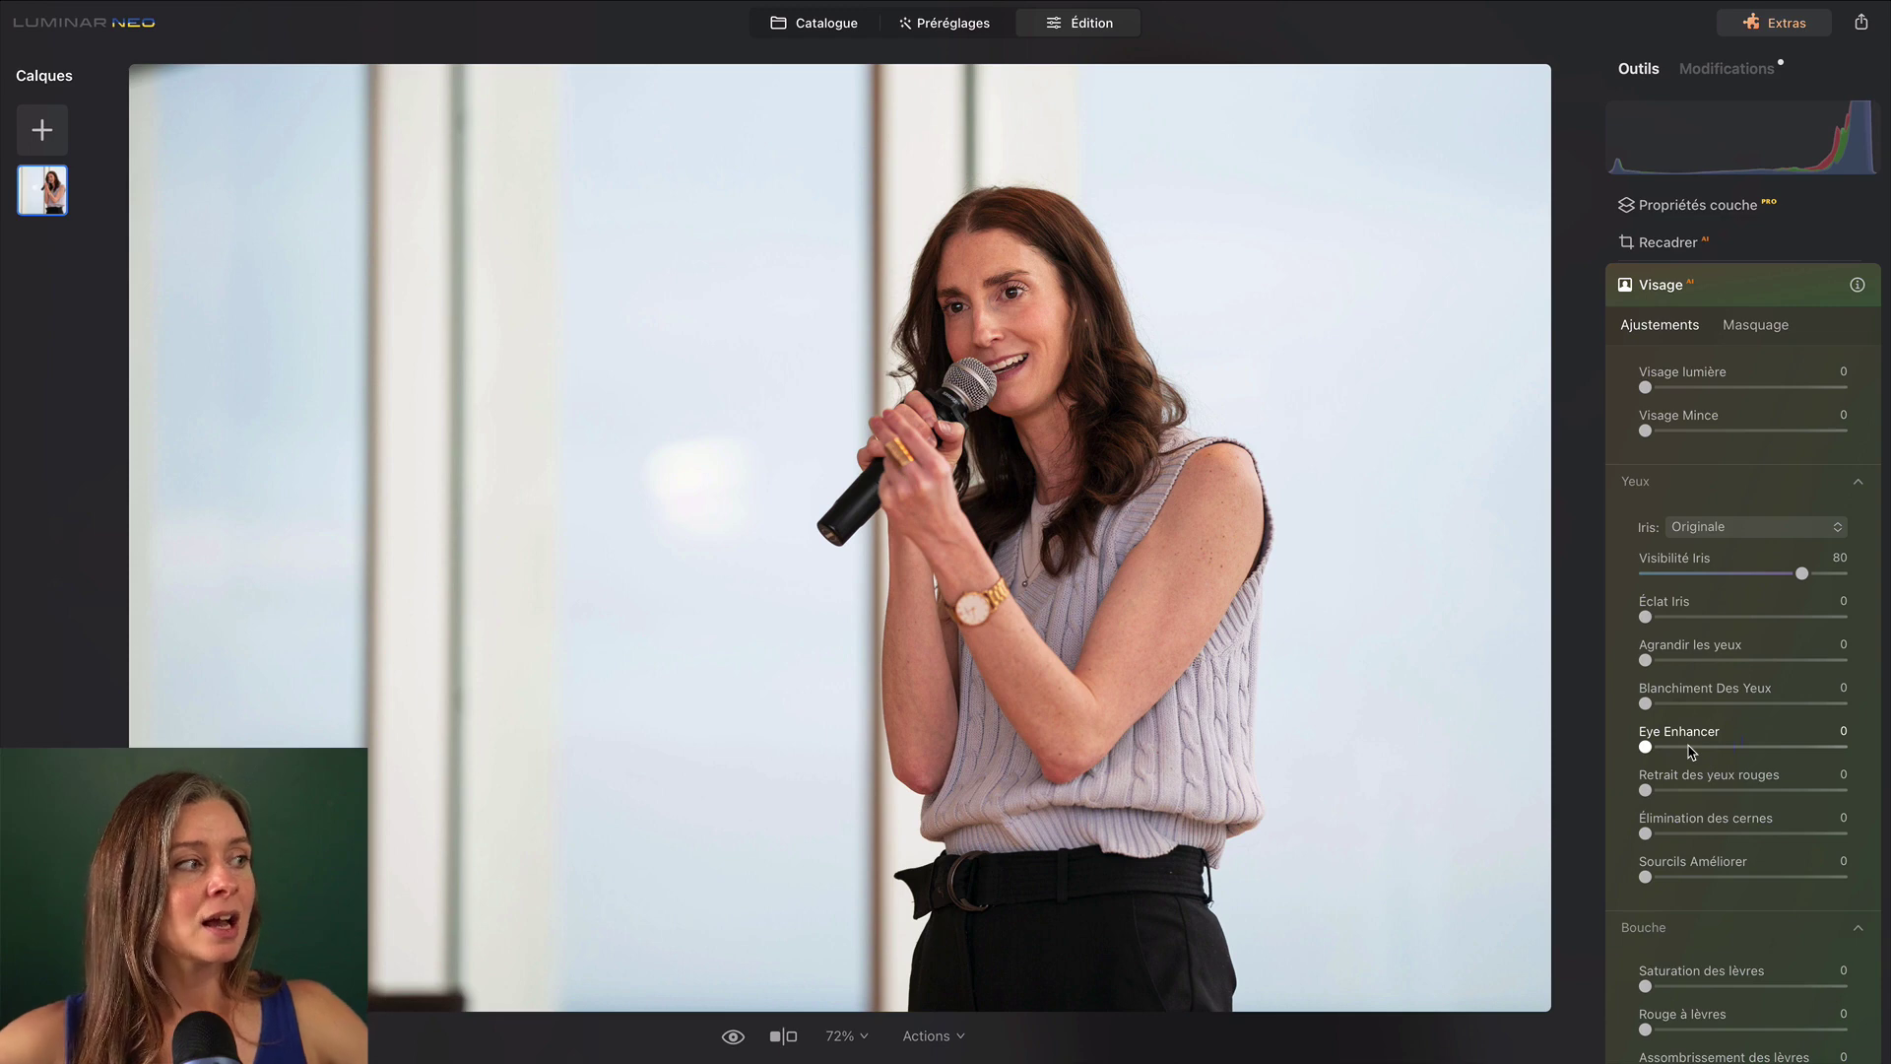
pyautogui.click(1669, 389)
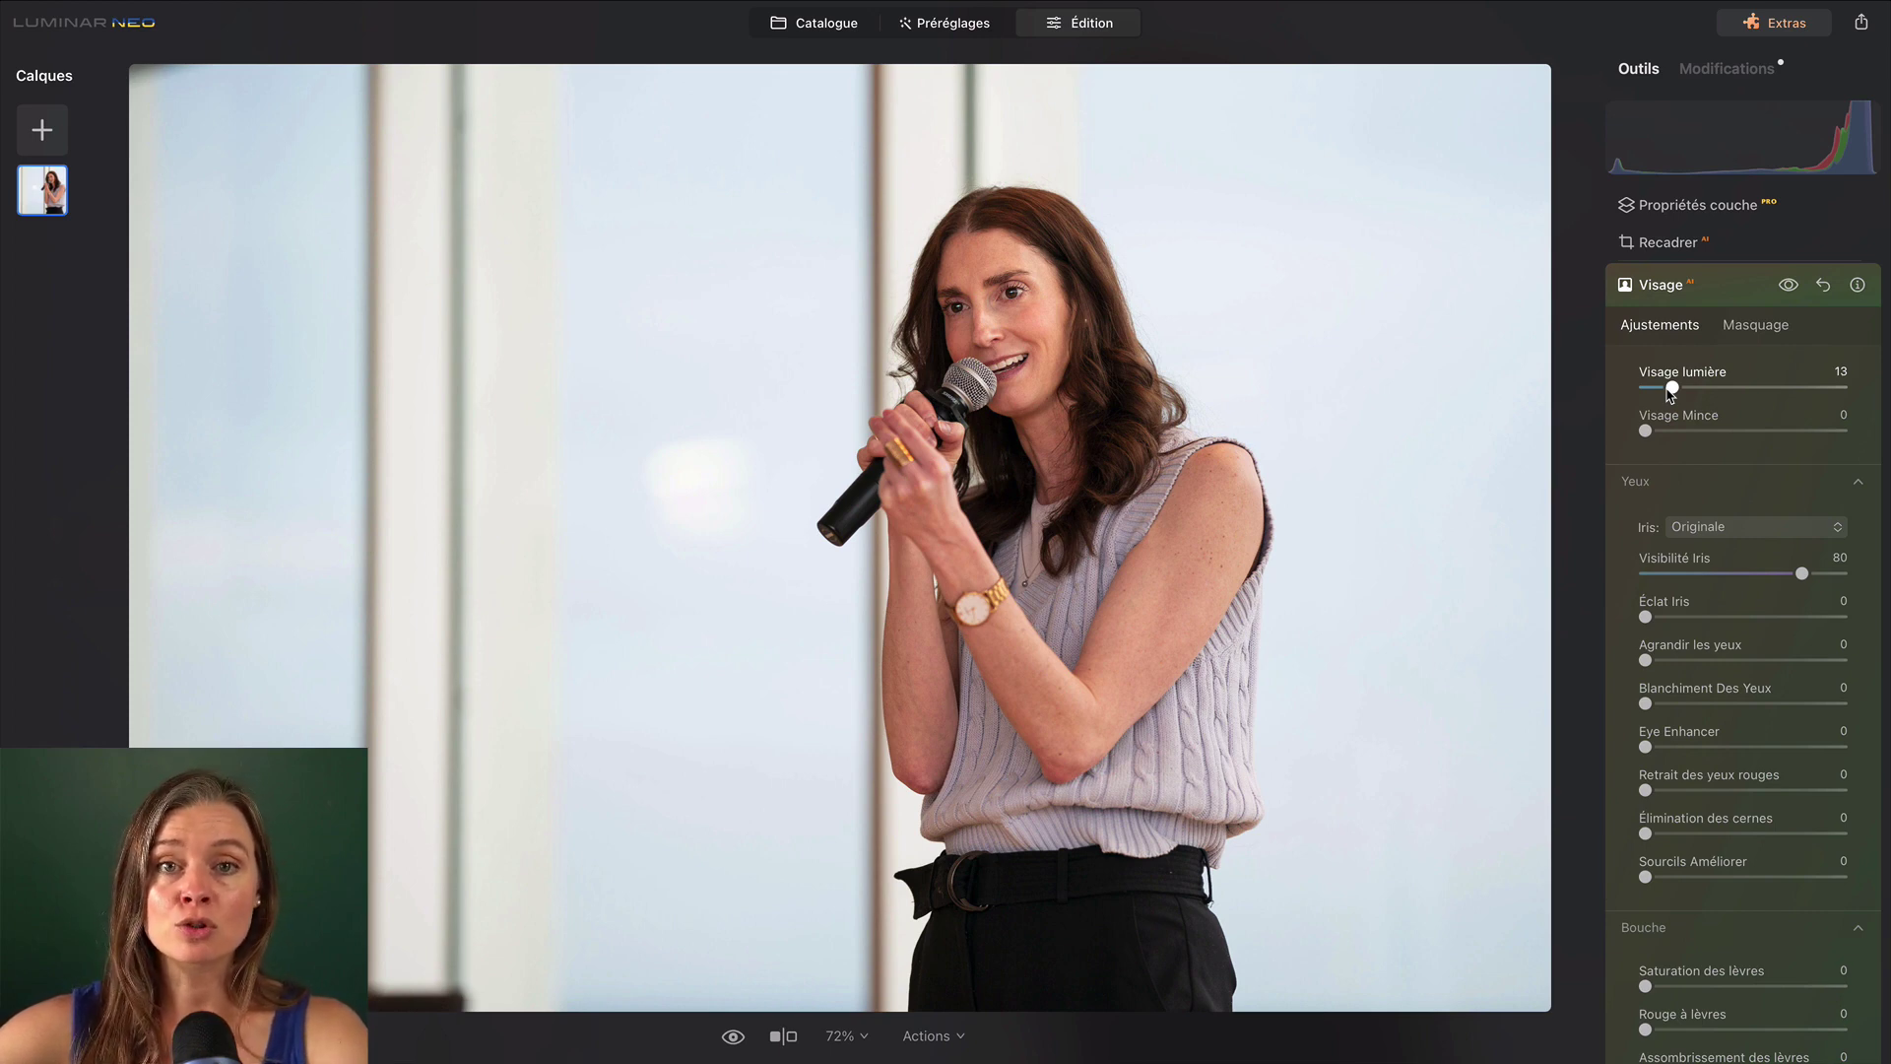
pyautogui.click(1670, 388)
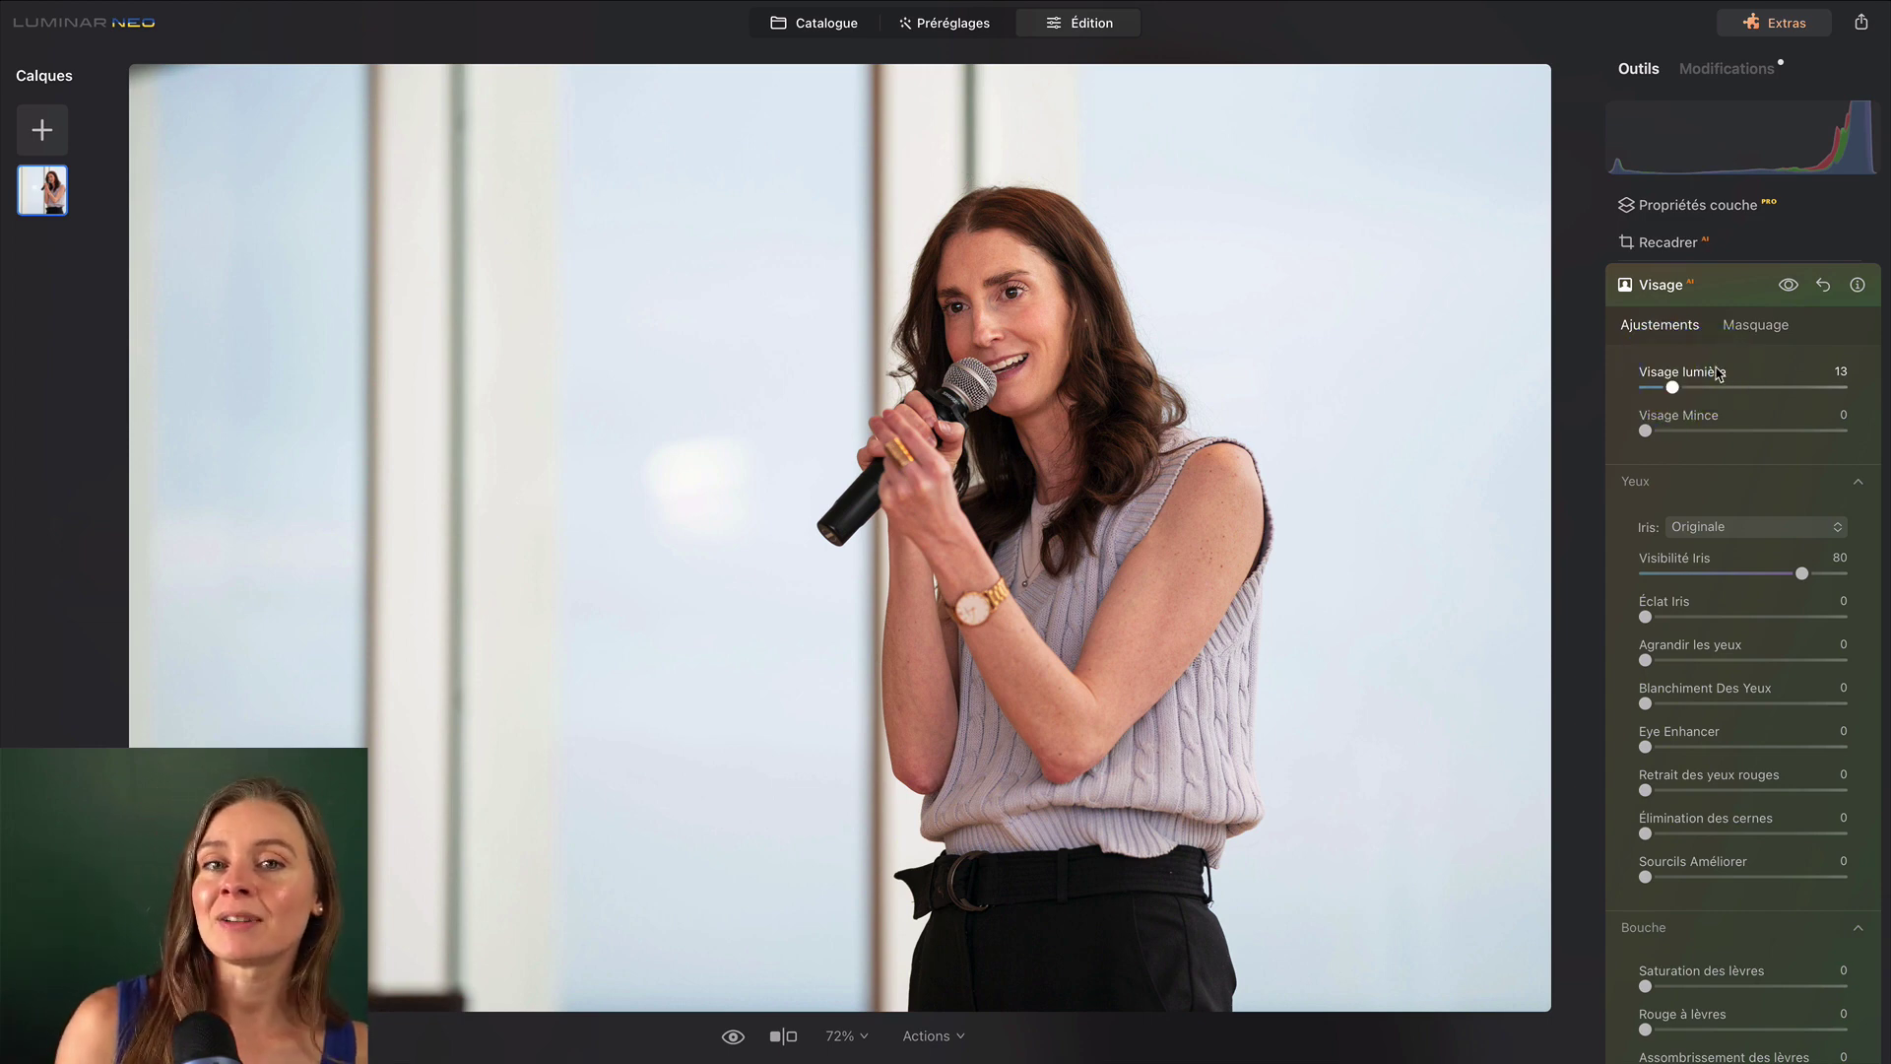
pyautogui.click(1788, 285)
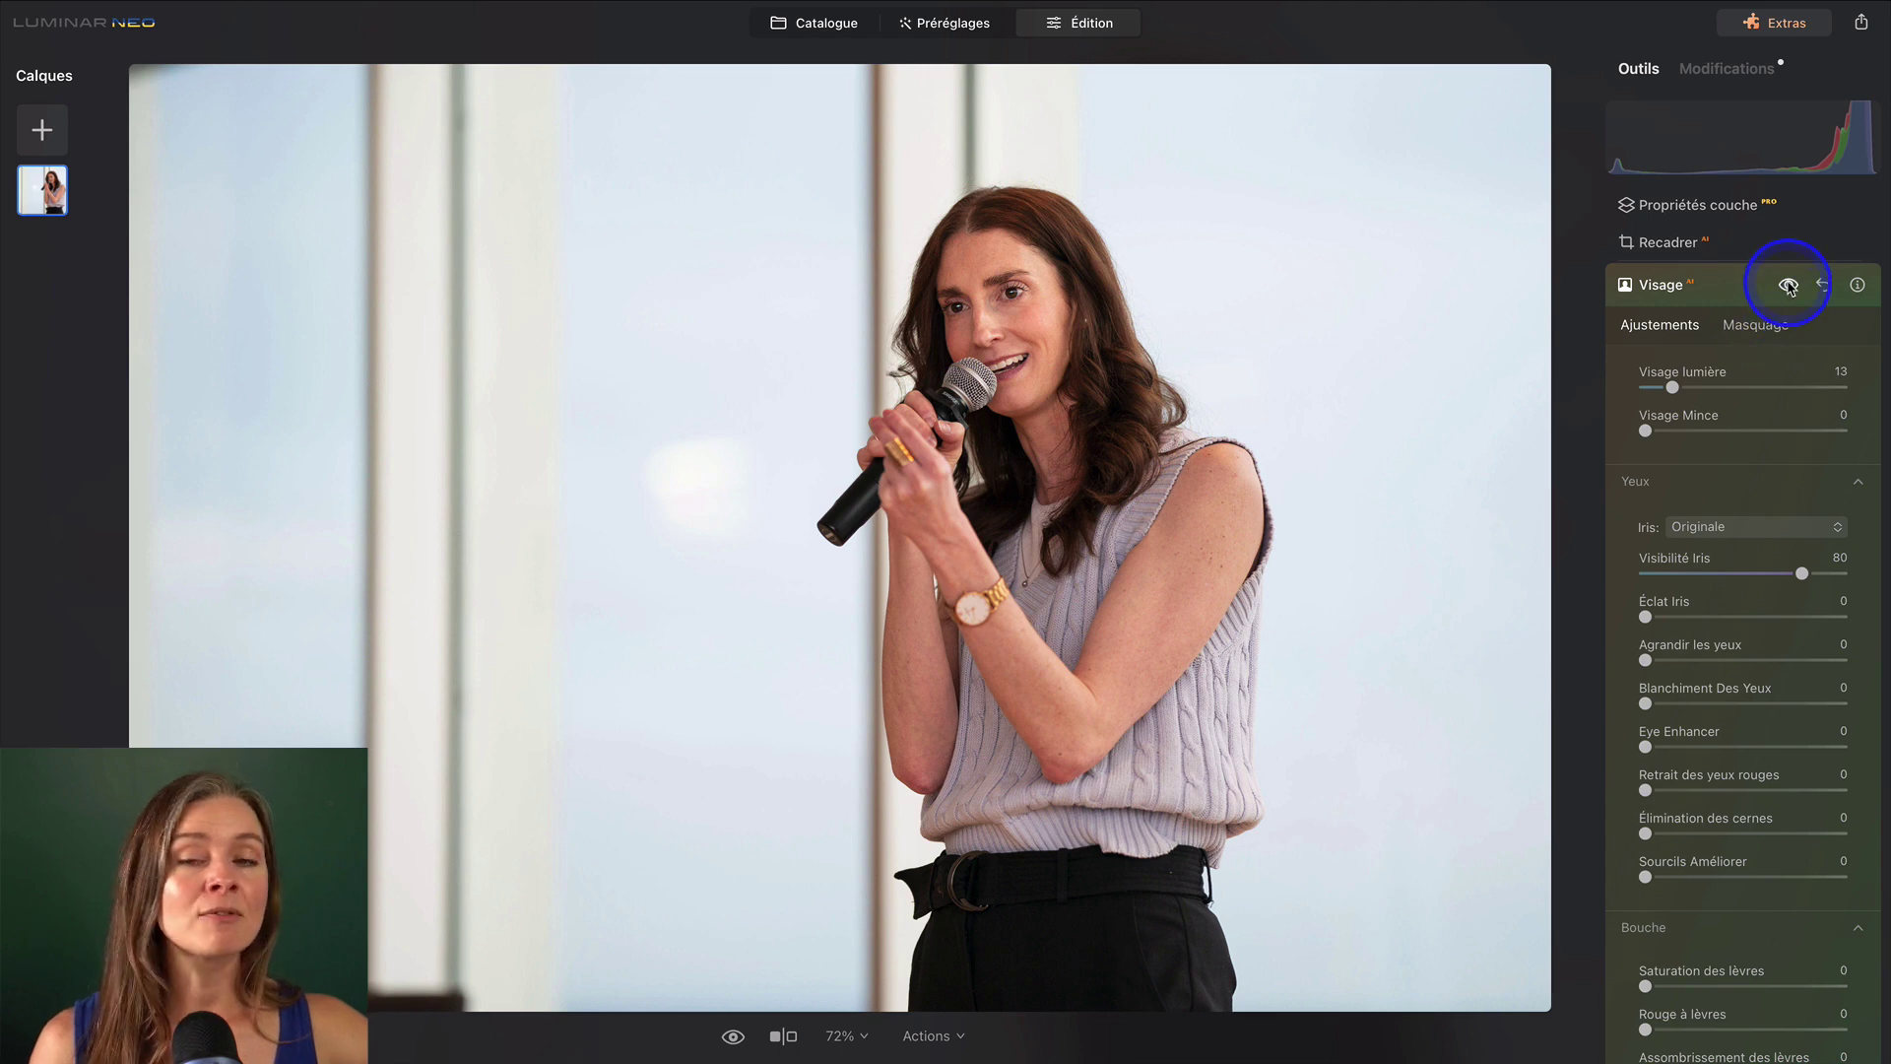
pyautogui.click(1787, 286)
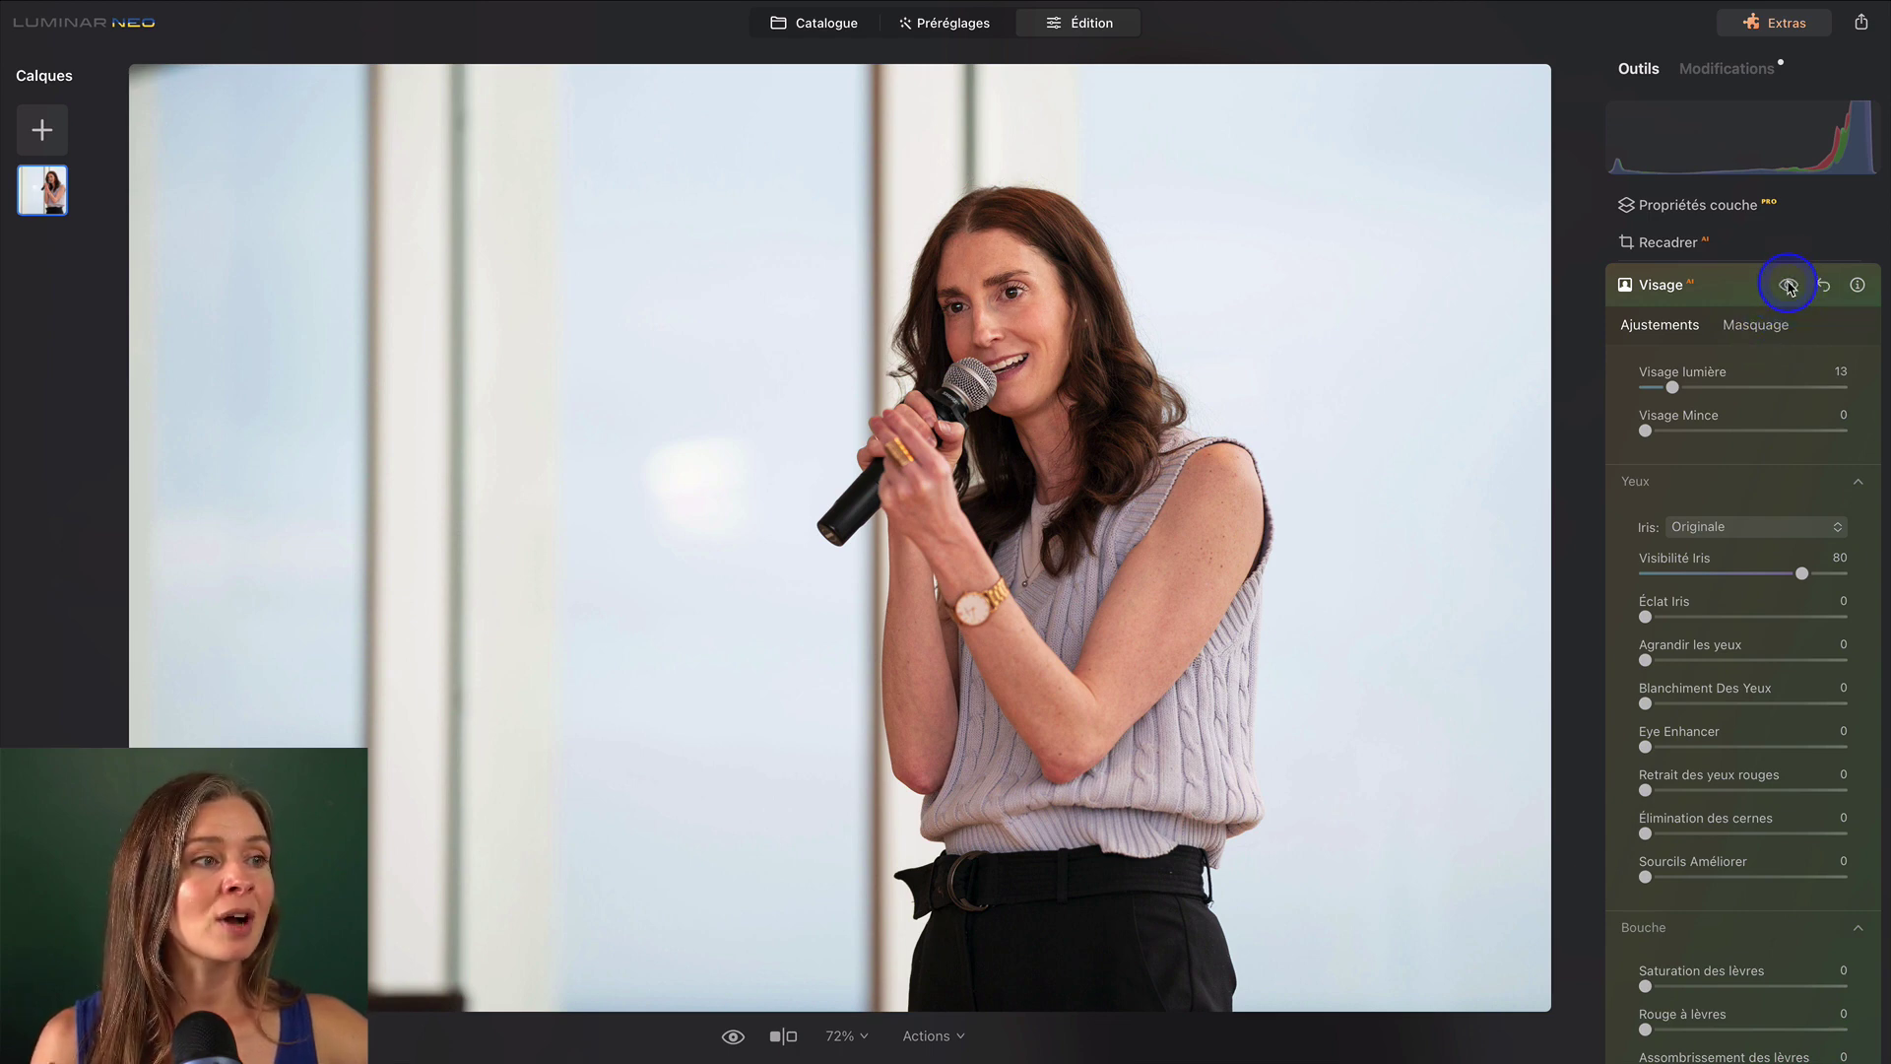
# Try Visage lumière at 74, compare the face with and without the effect, and lower the value to 12.
pyautogui.click(1792, 386)
pyautogui.click(1787, 286)
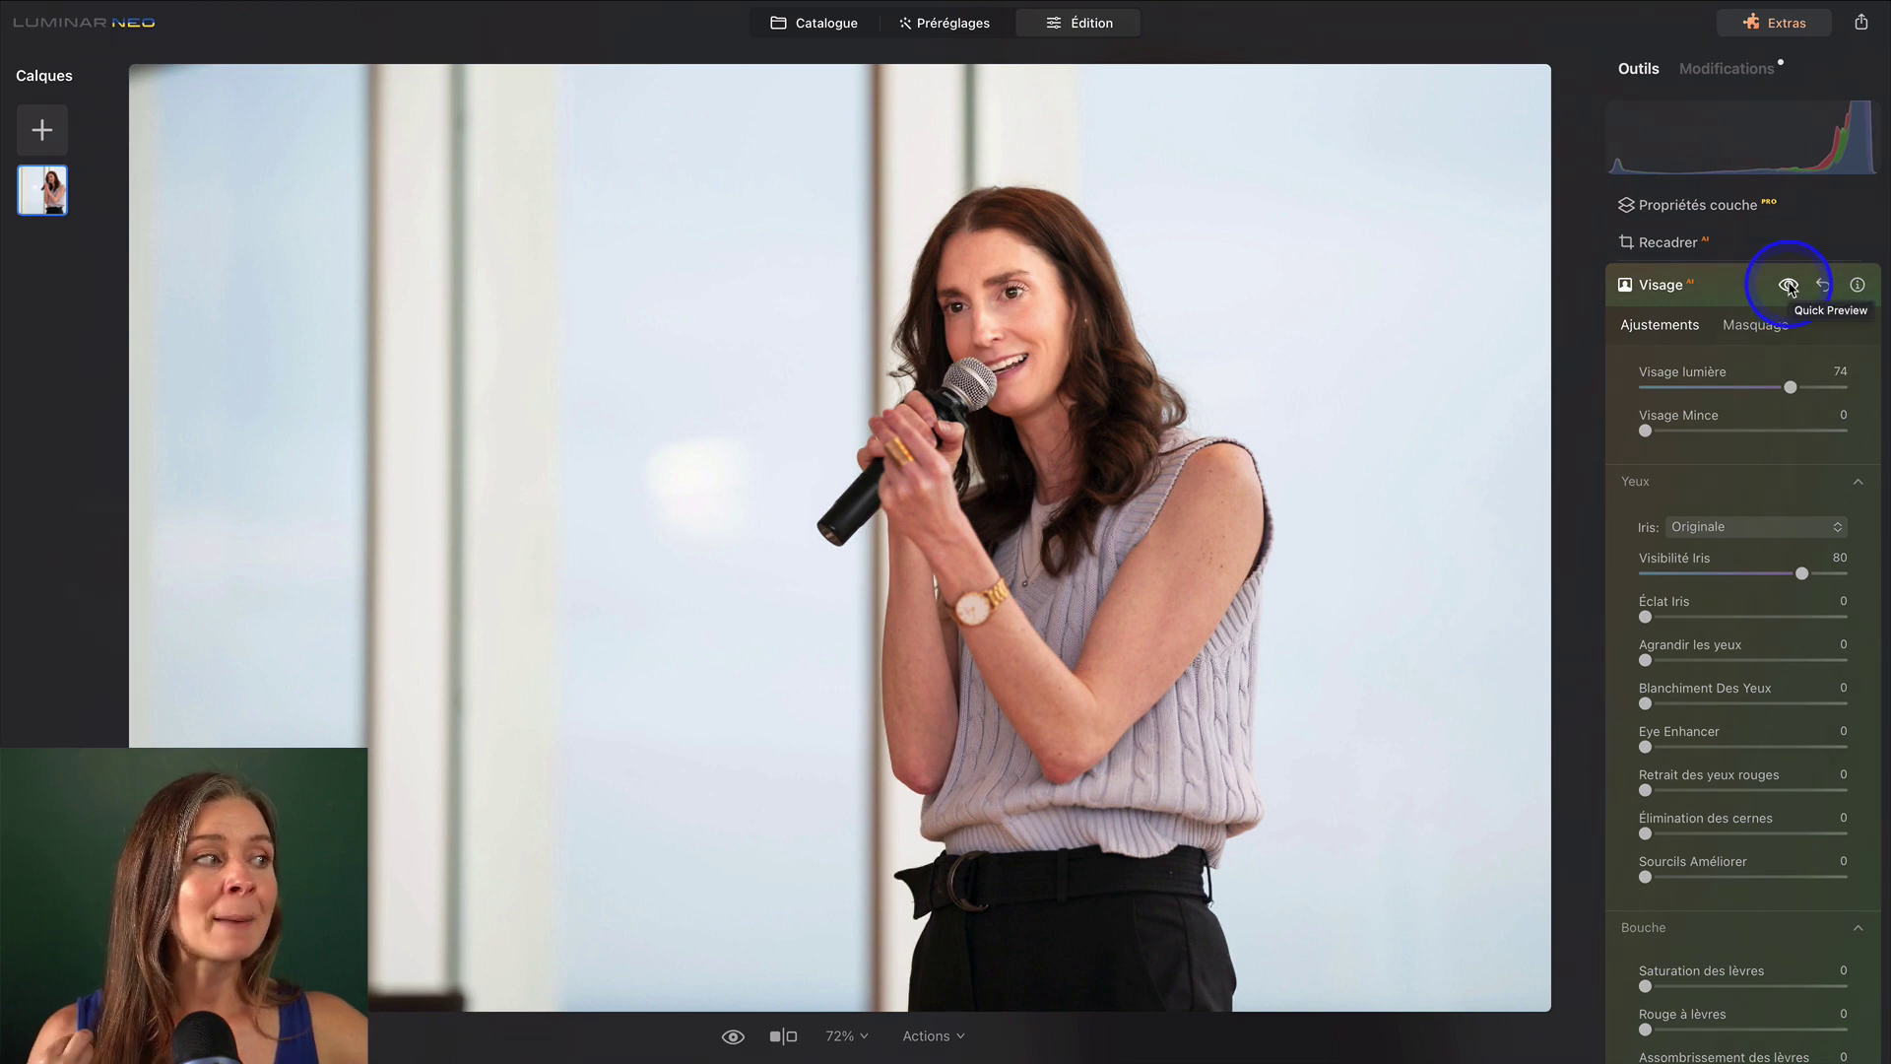
pyautogui.click(1788, 286)
pyautogui.click(1788, 285)
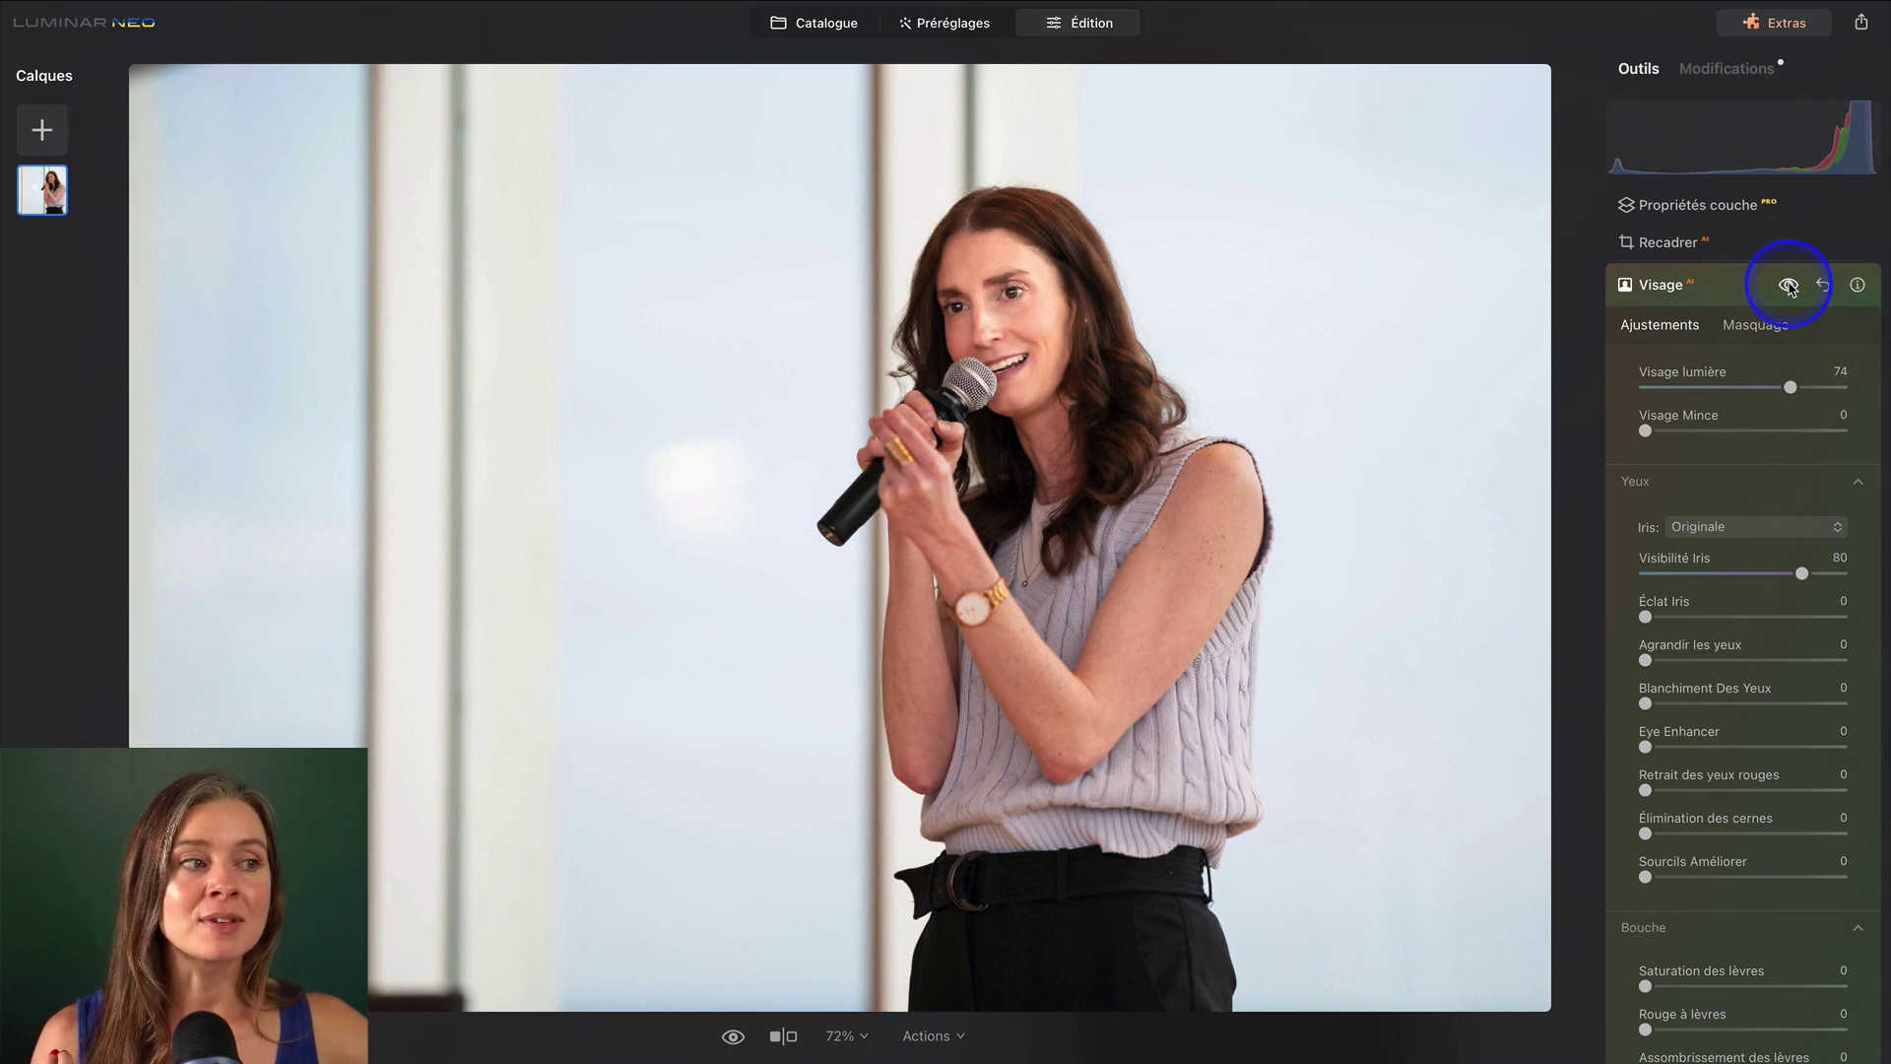
pyautogui.click(1789, 286)
pyautogui.click(1789, 287)
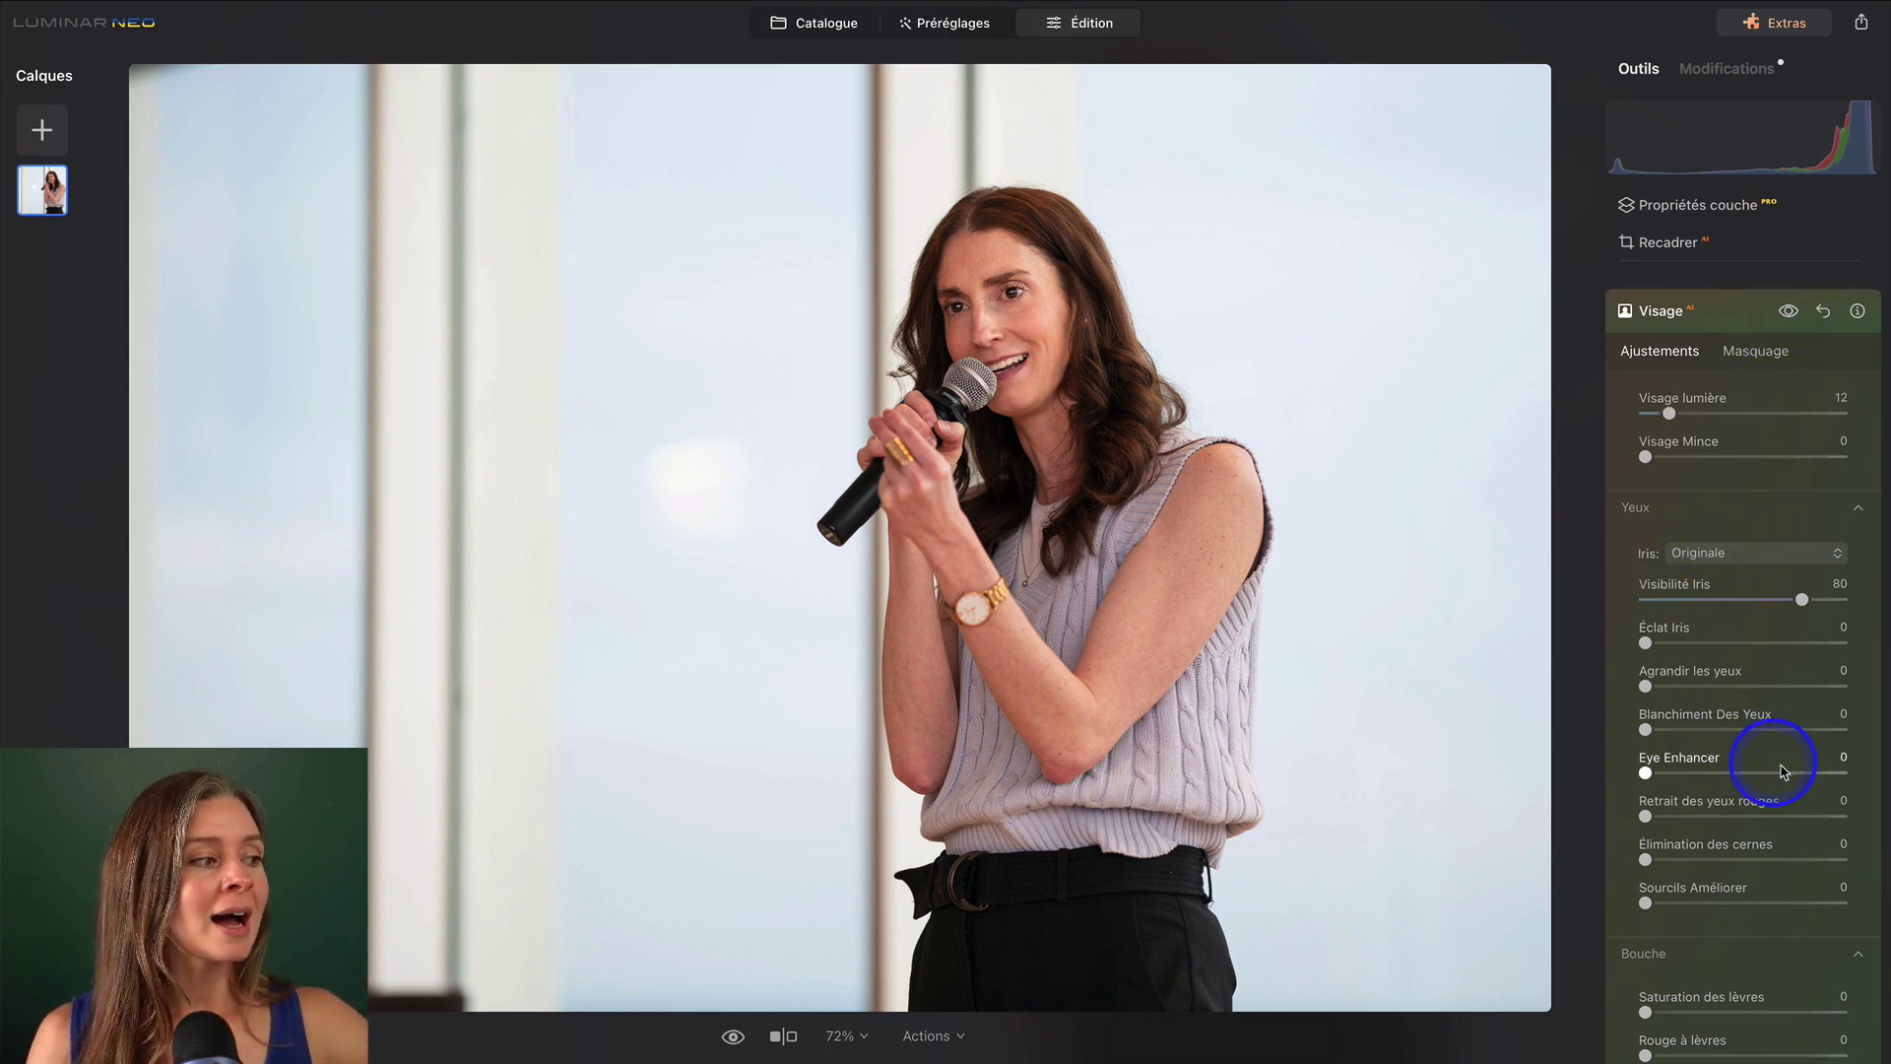
# Set Eye Enhancer to 100, Élimination des cernes to 61 and Sourcils Améliorer to 21, and preview the photo without the Visage edits.
pyautogui.moveTo(1785, 780); pyautogui.dragTo(1841, 770)
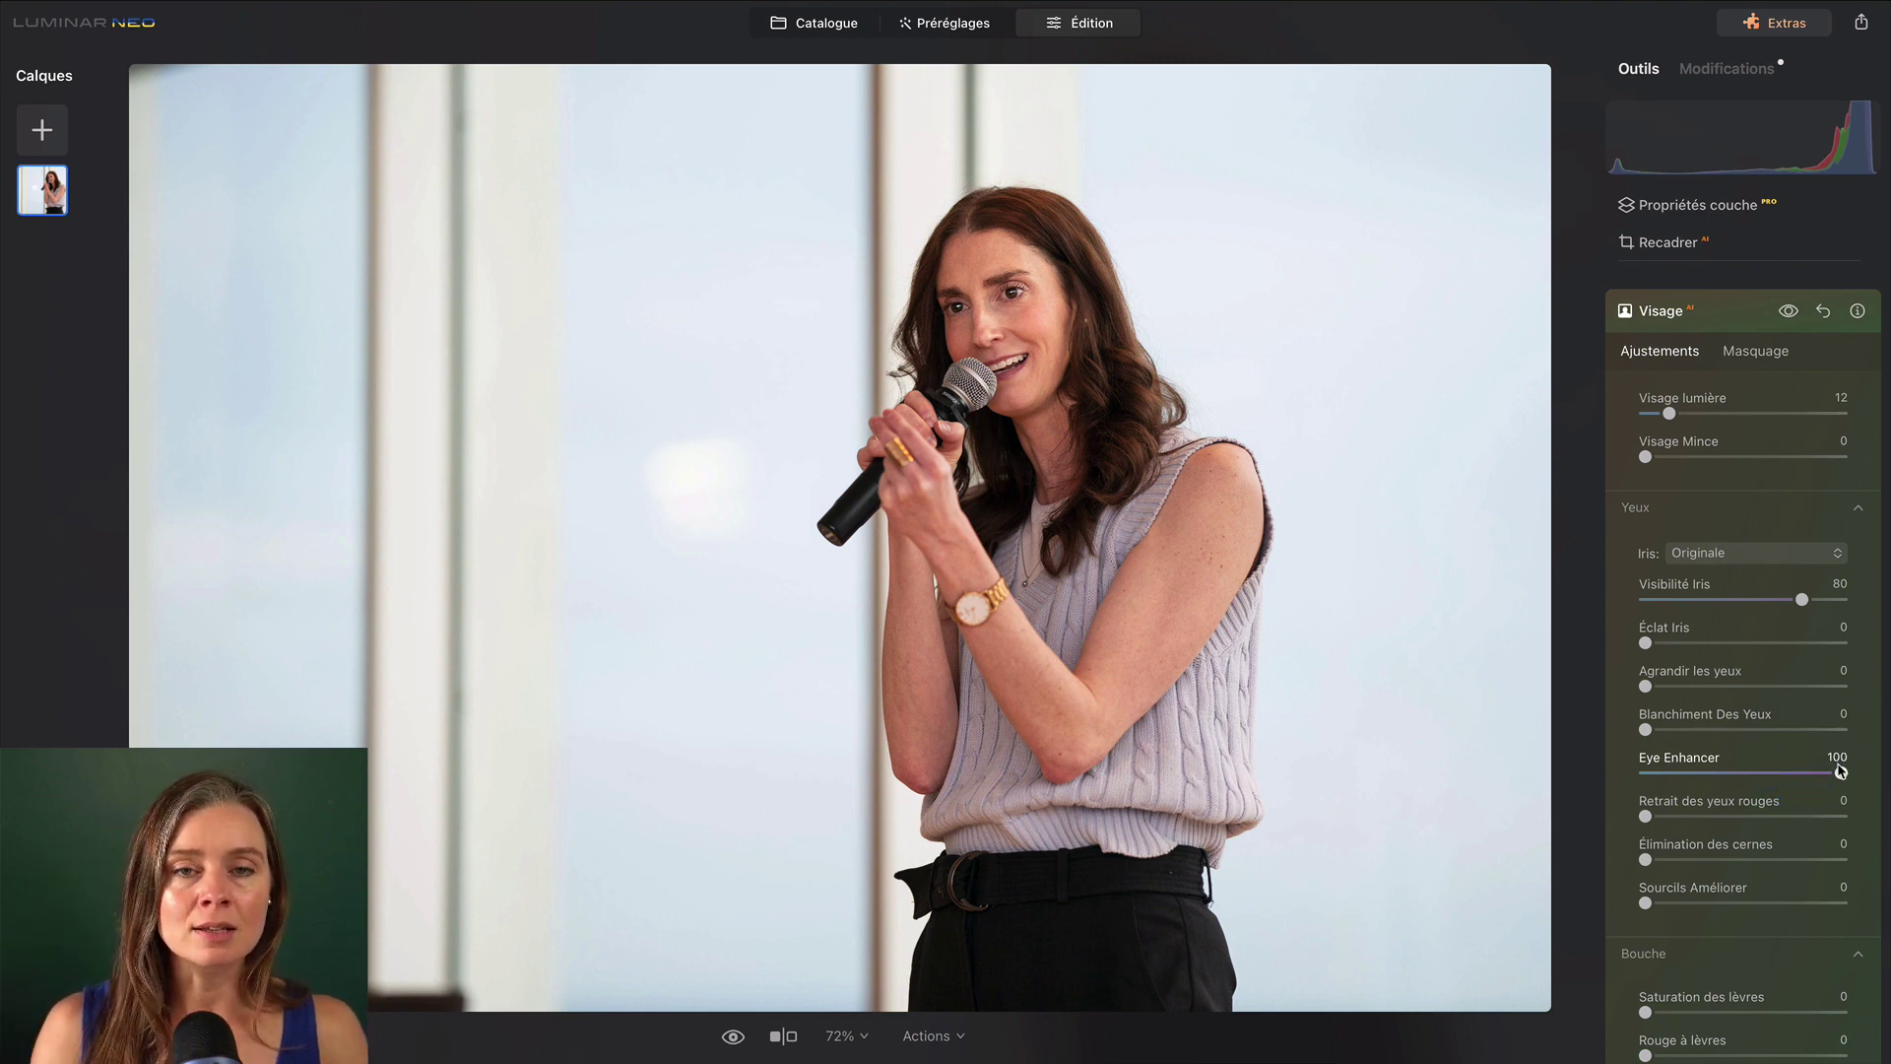
pyautogui.moveTo(1739, 859); pyautogui.dragTo(1768, 864)
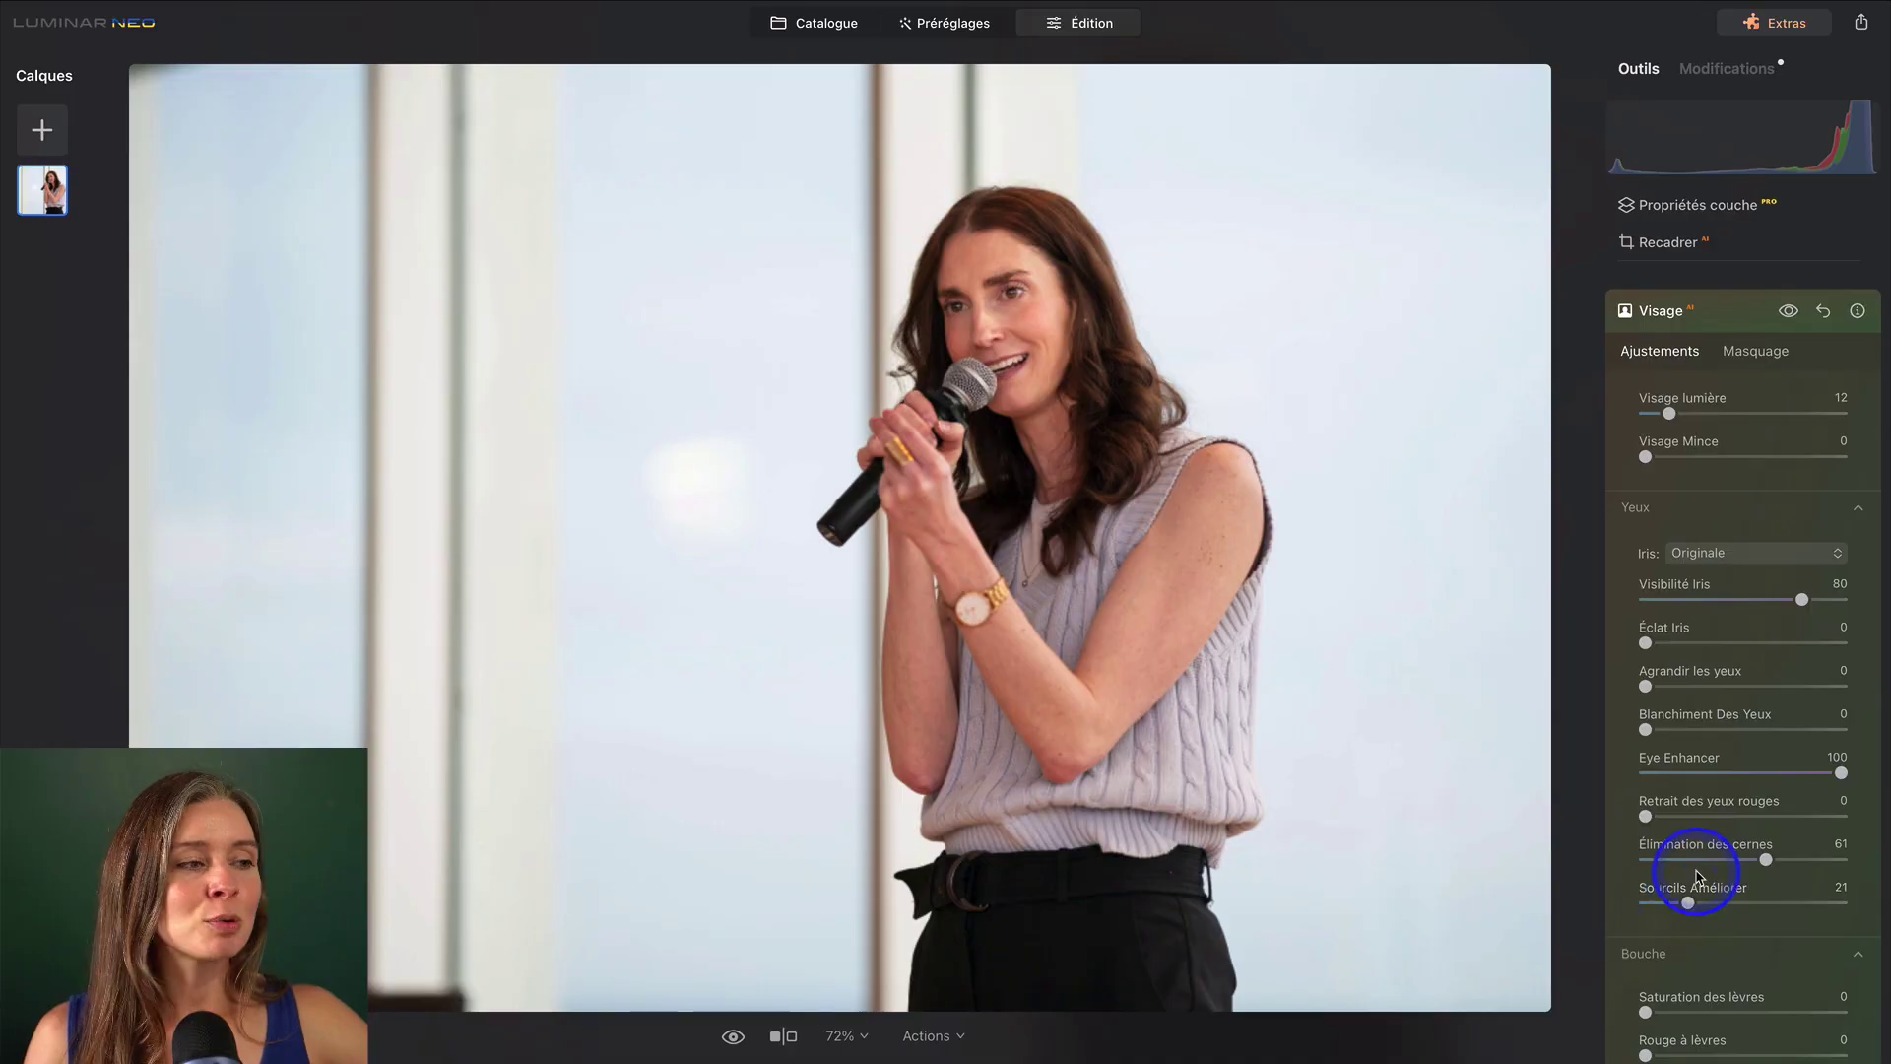
pyautogui.click(1791, 311)
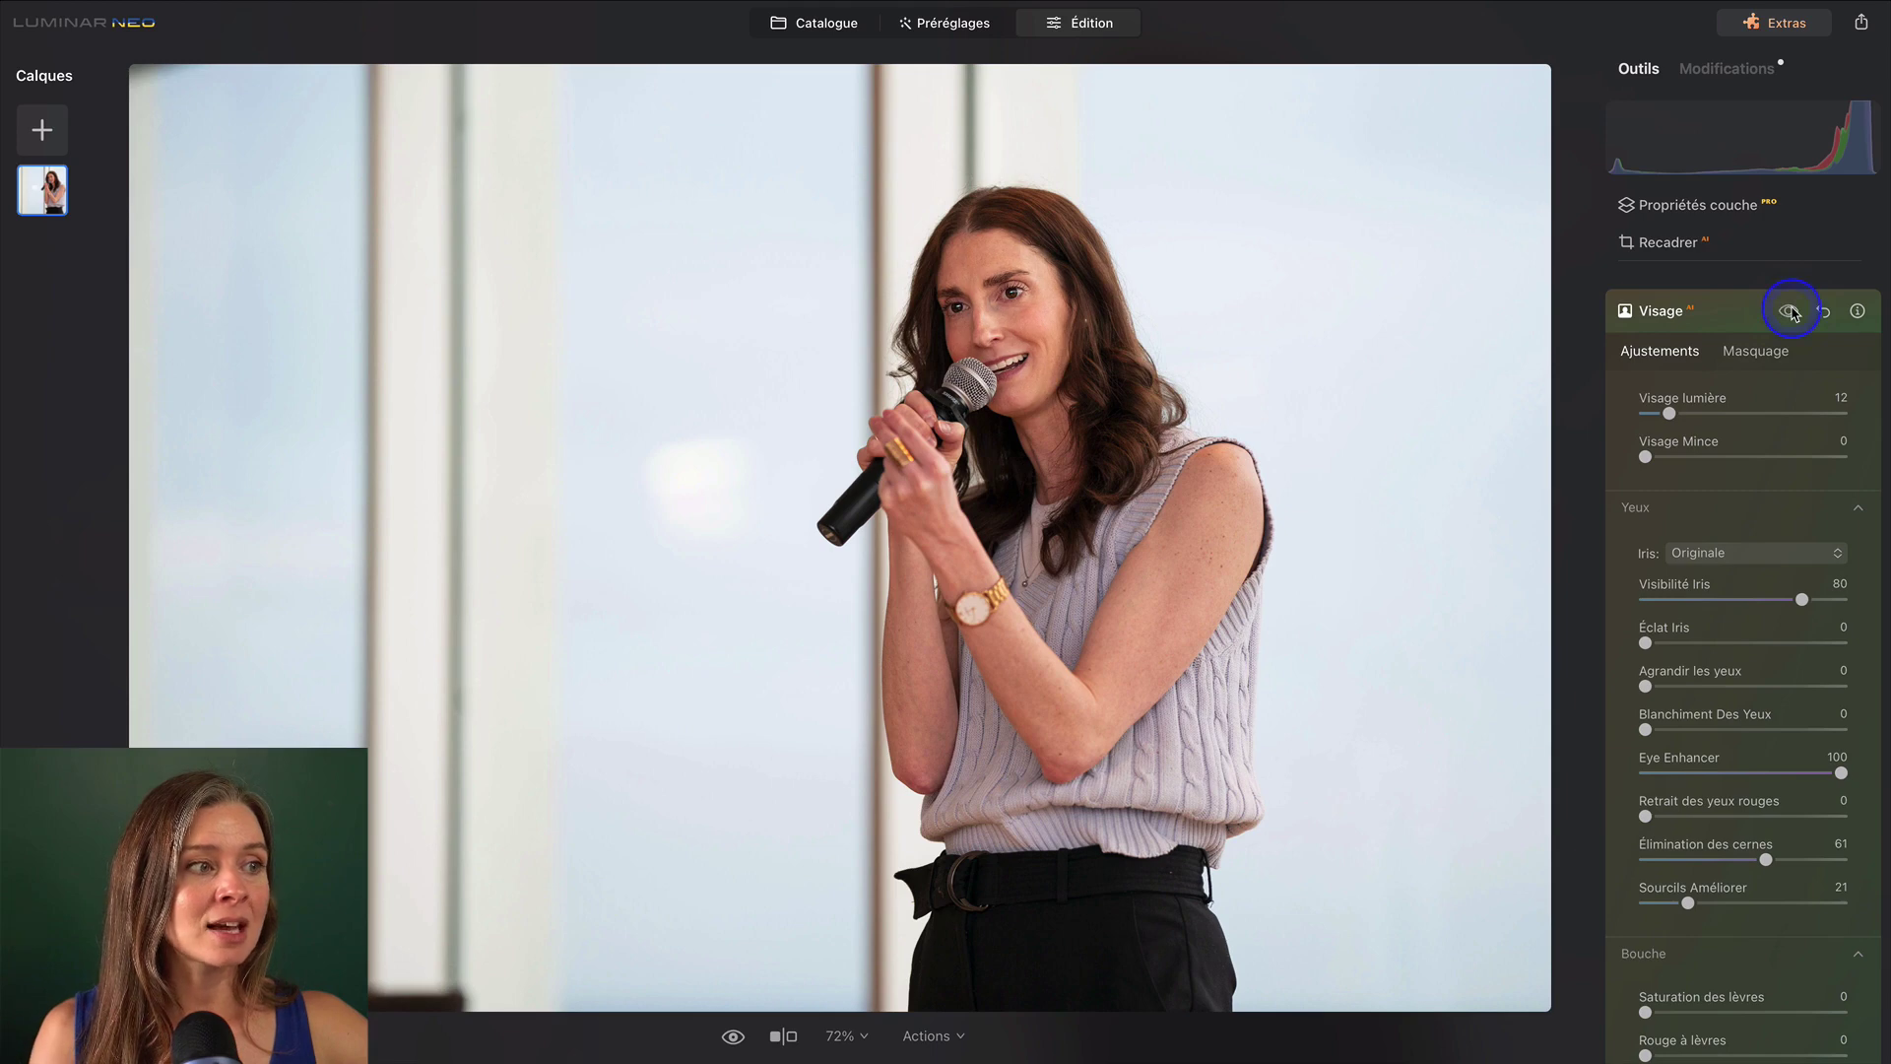
# Whiten the teeth of the woman with the microphone by setting Blanchissement dentaire to 22.
pyautogui.scroll(-5, 1718, 641)
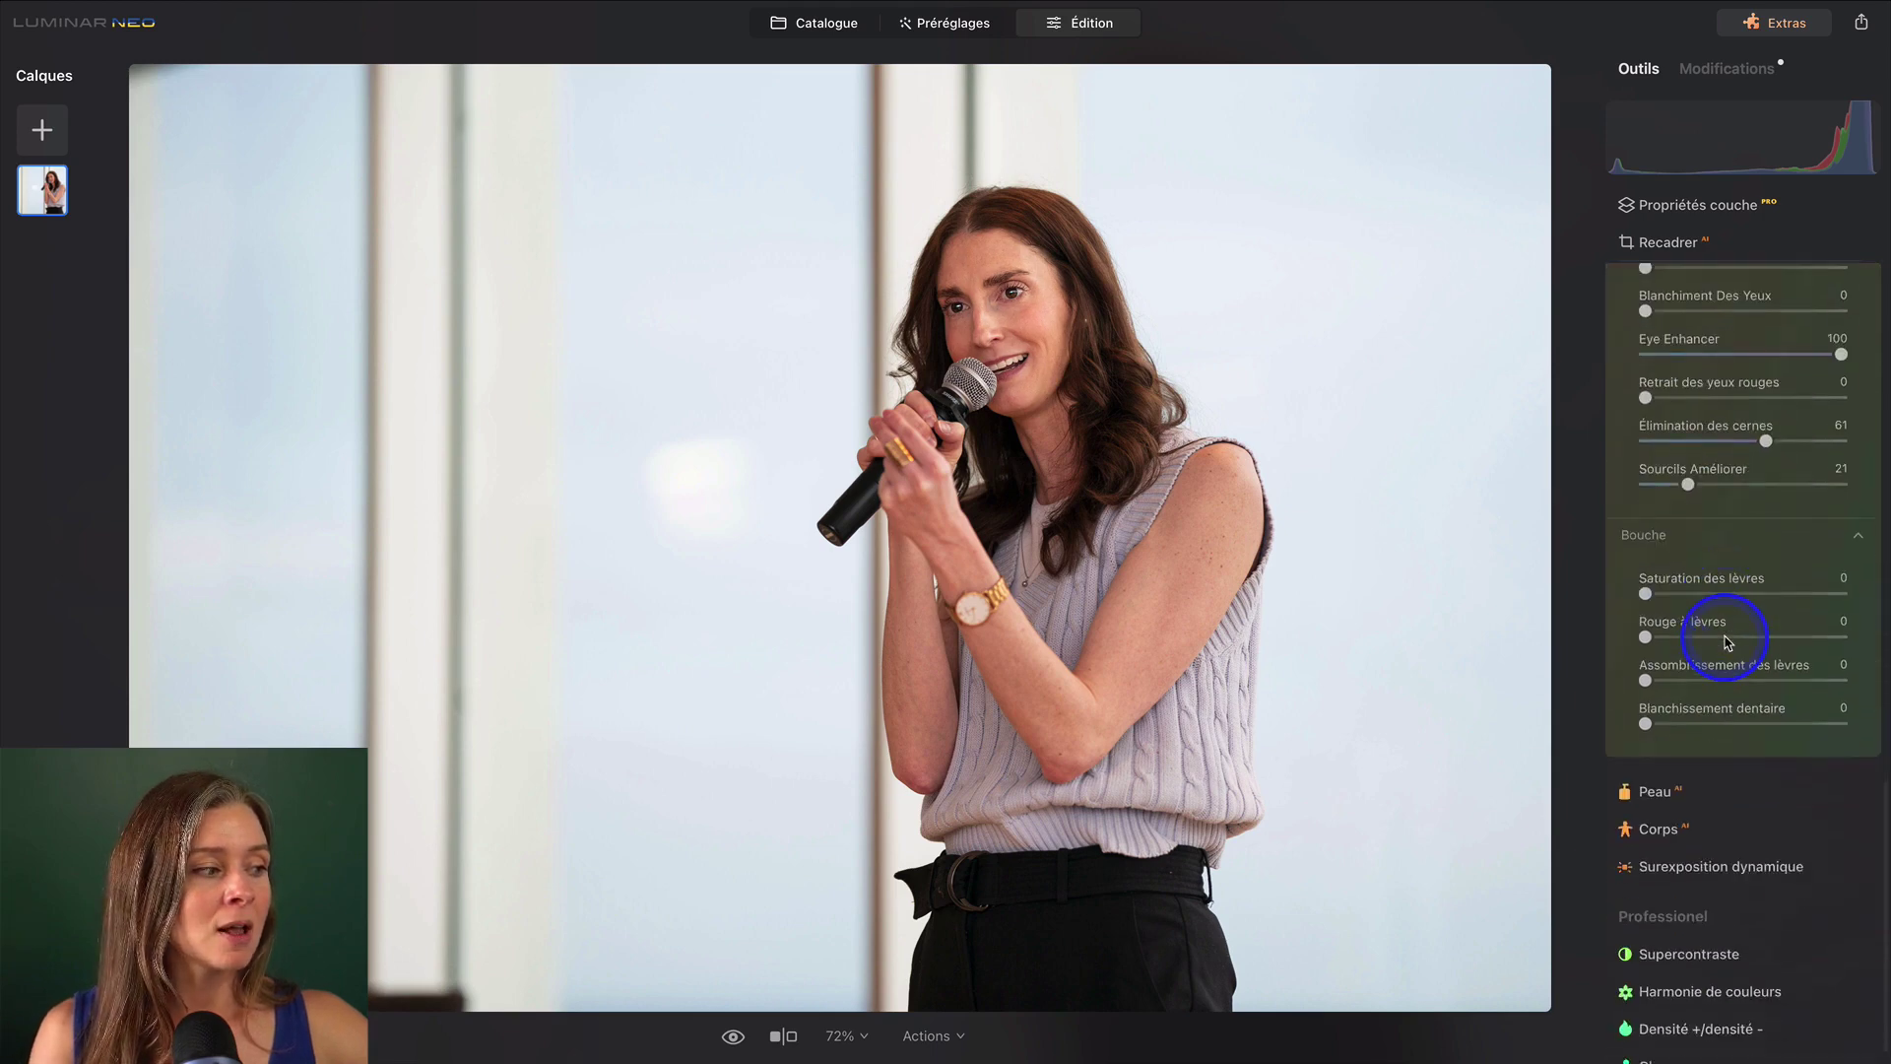
pyautogui.moveTo(1698, 687)
pyautogui.mouseDown()
pyautogui.moveTo(1671, 690)
pyautogui.moveTo(1689, 692)
pyautogui.mouseUp()
pyautogui.click(1663, 459)
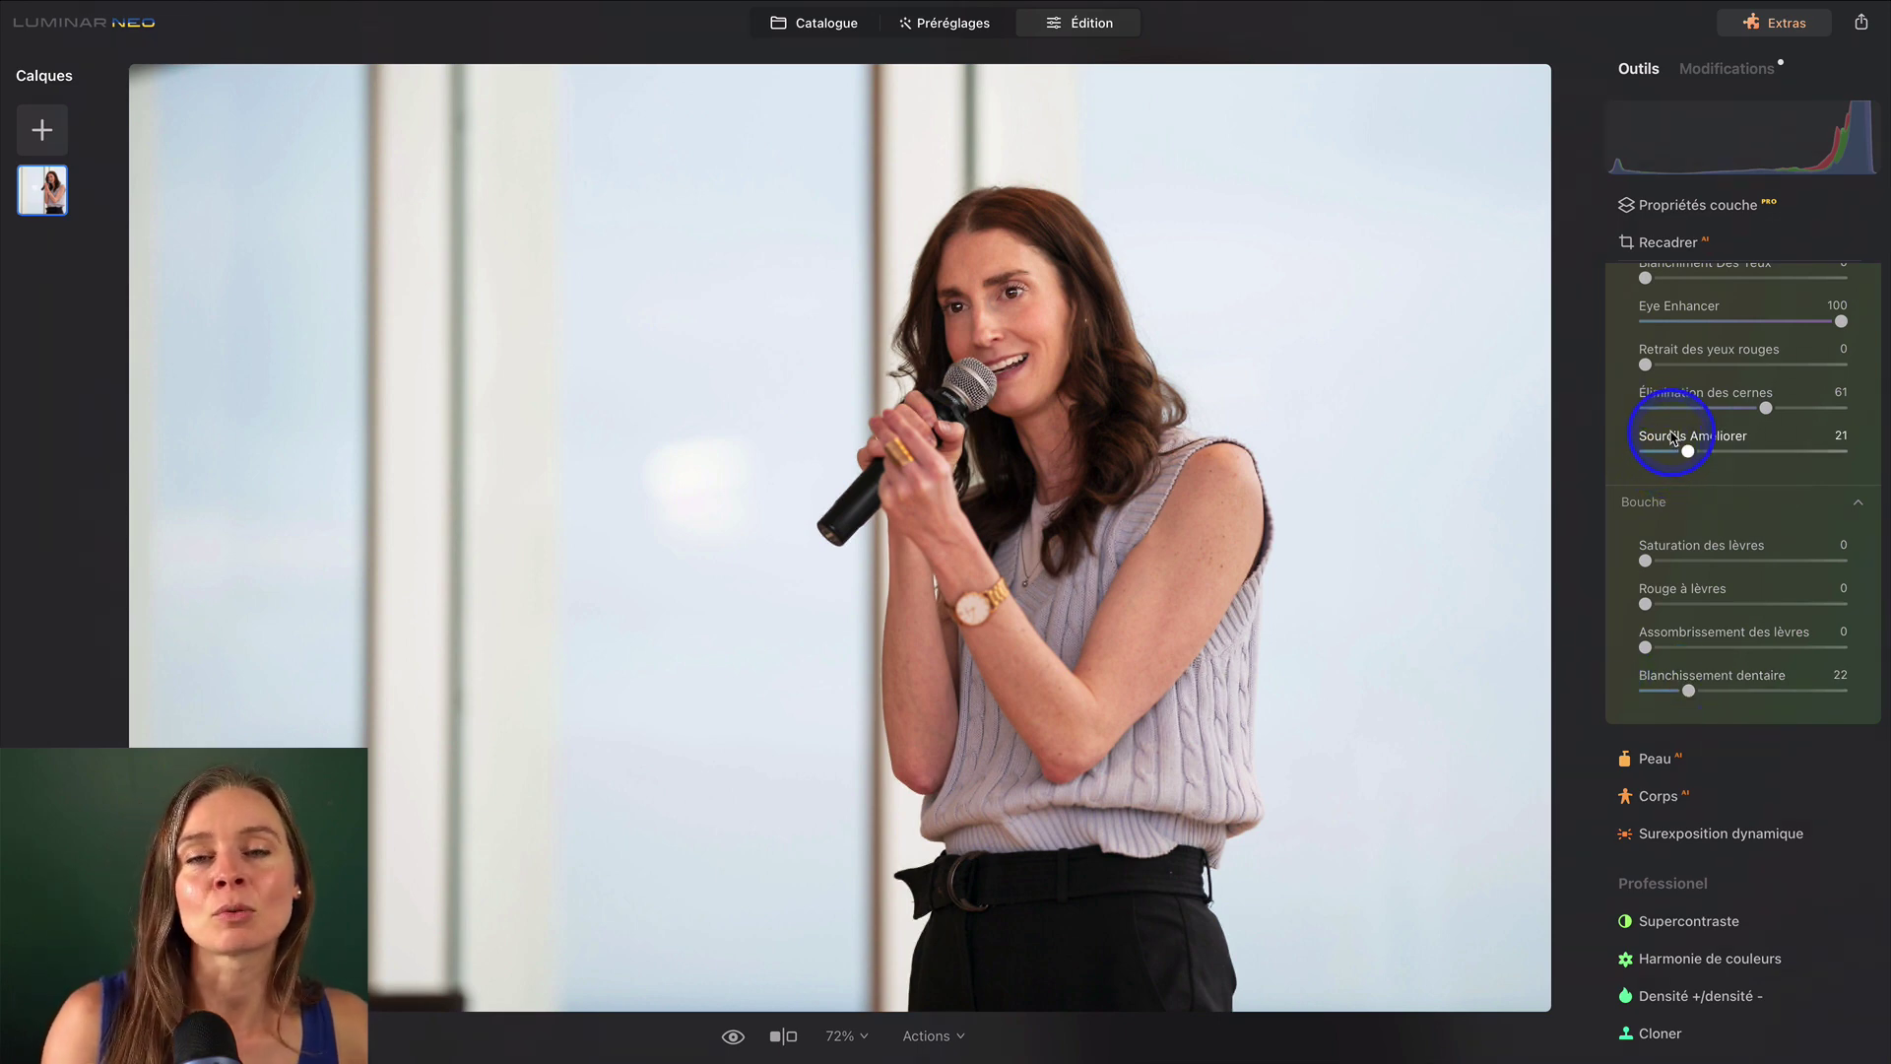
pyautogui.scroll(5, 1734, 335)
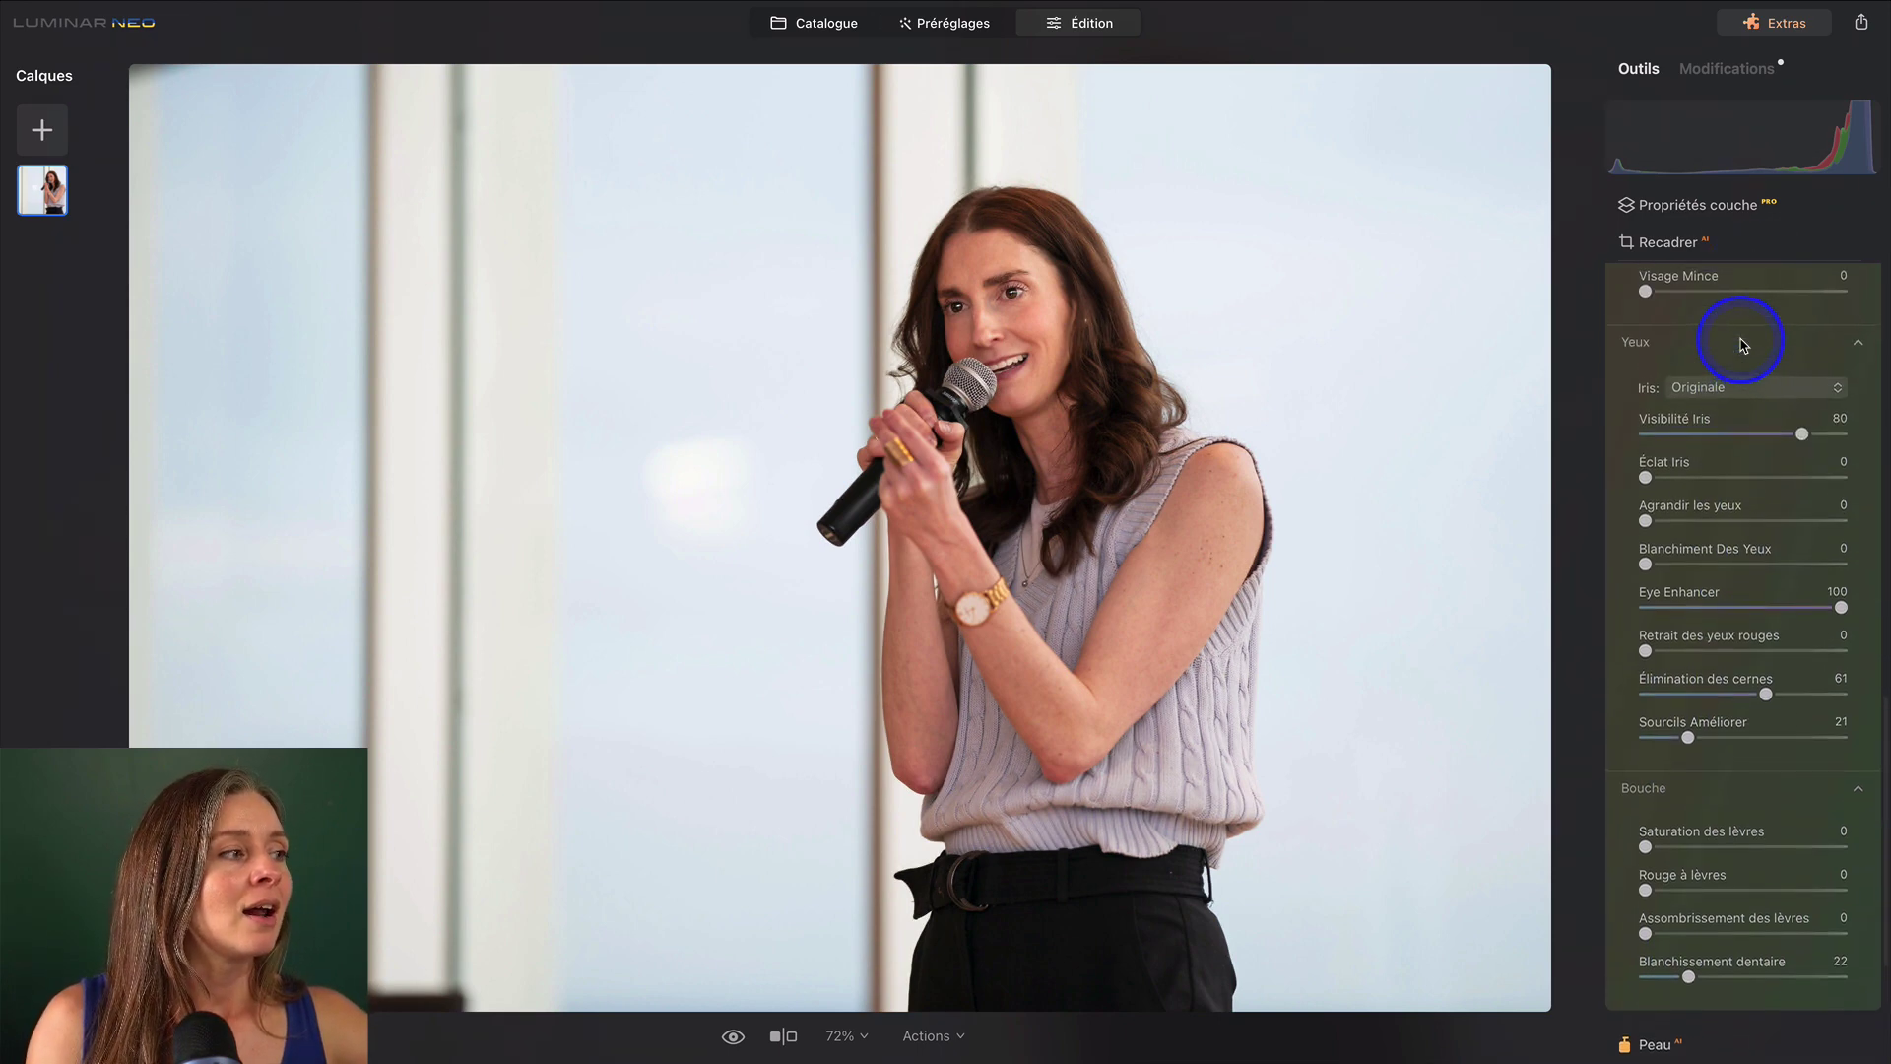
pyautogui.scroll(4, 1740, 345)
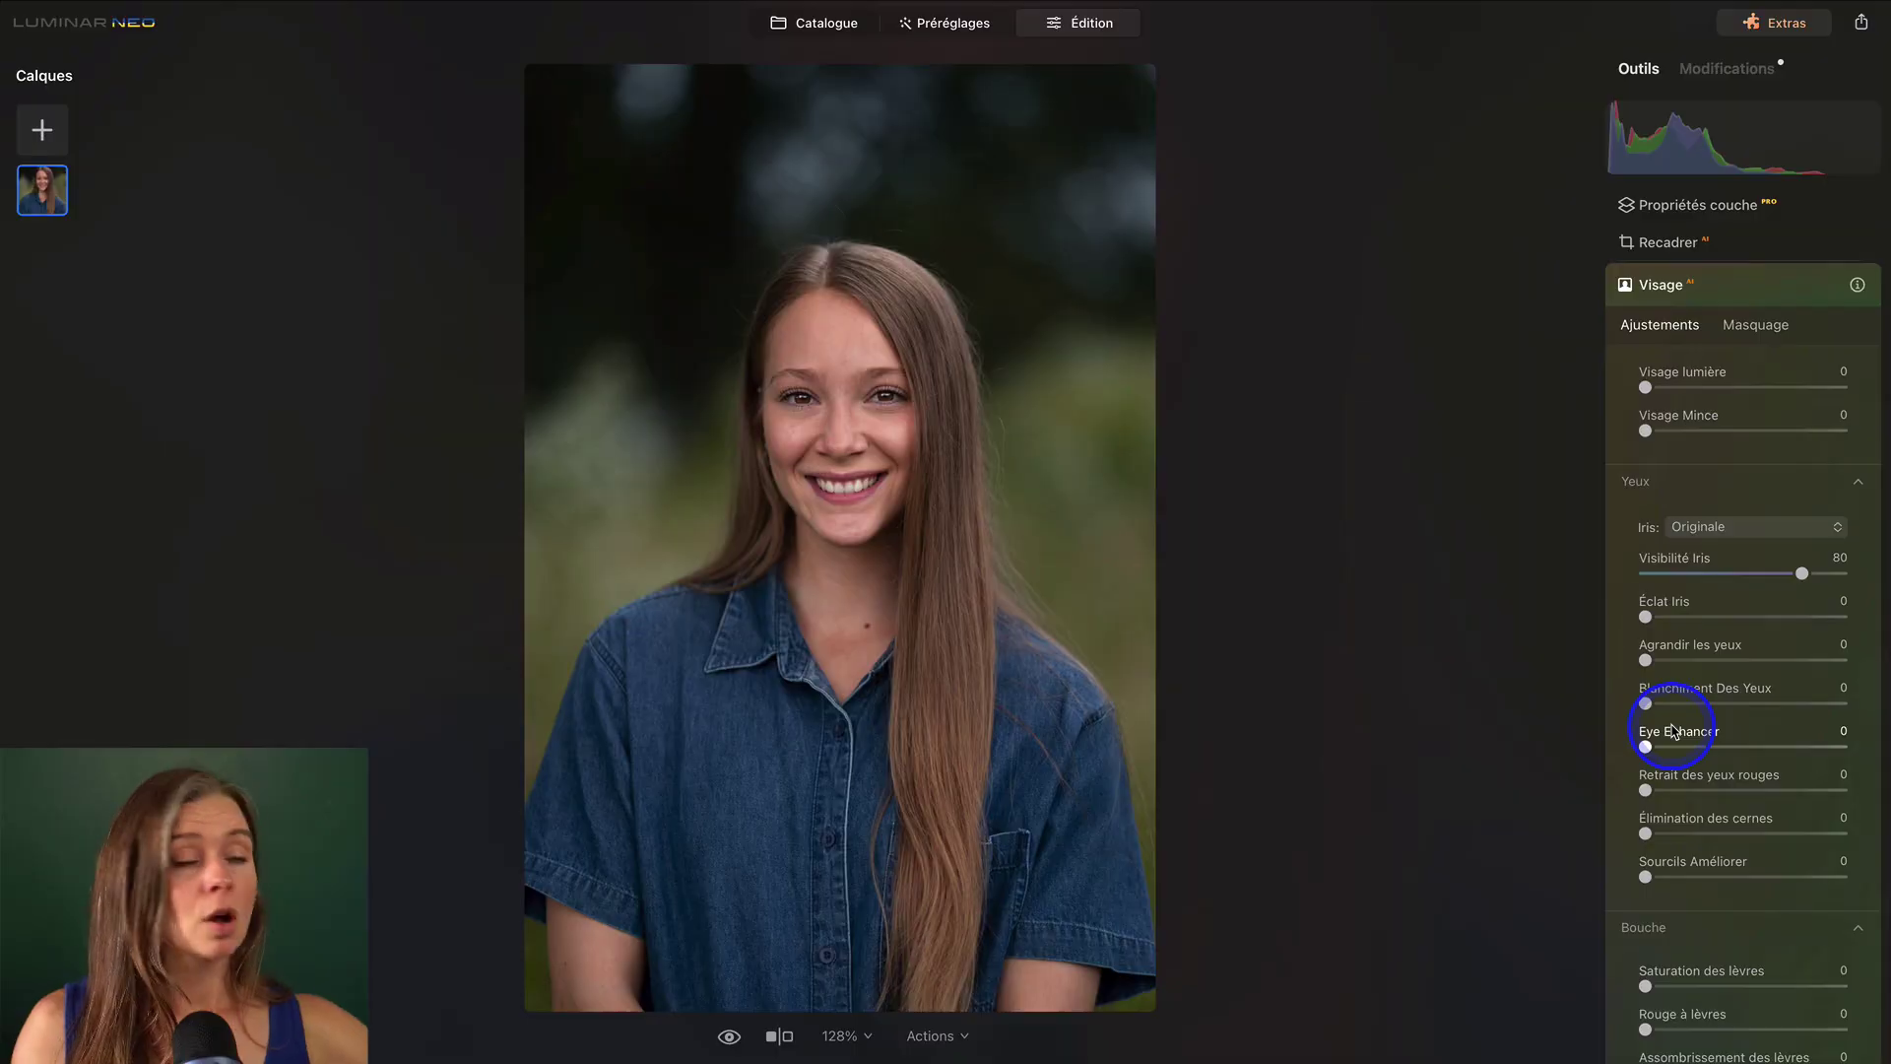
# Set Éclat Iris to 54, Eye Enhancer to 82 and Élimination des cernes to 52 on the portrait of the woman in the denim shirt.
pyautogui.moveTo(1674, 658); pyautogui.dragTo(1820, 618)
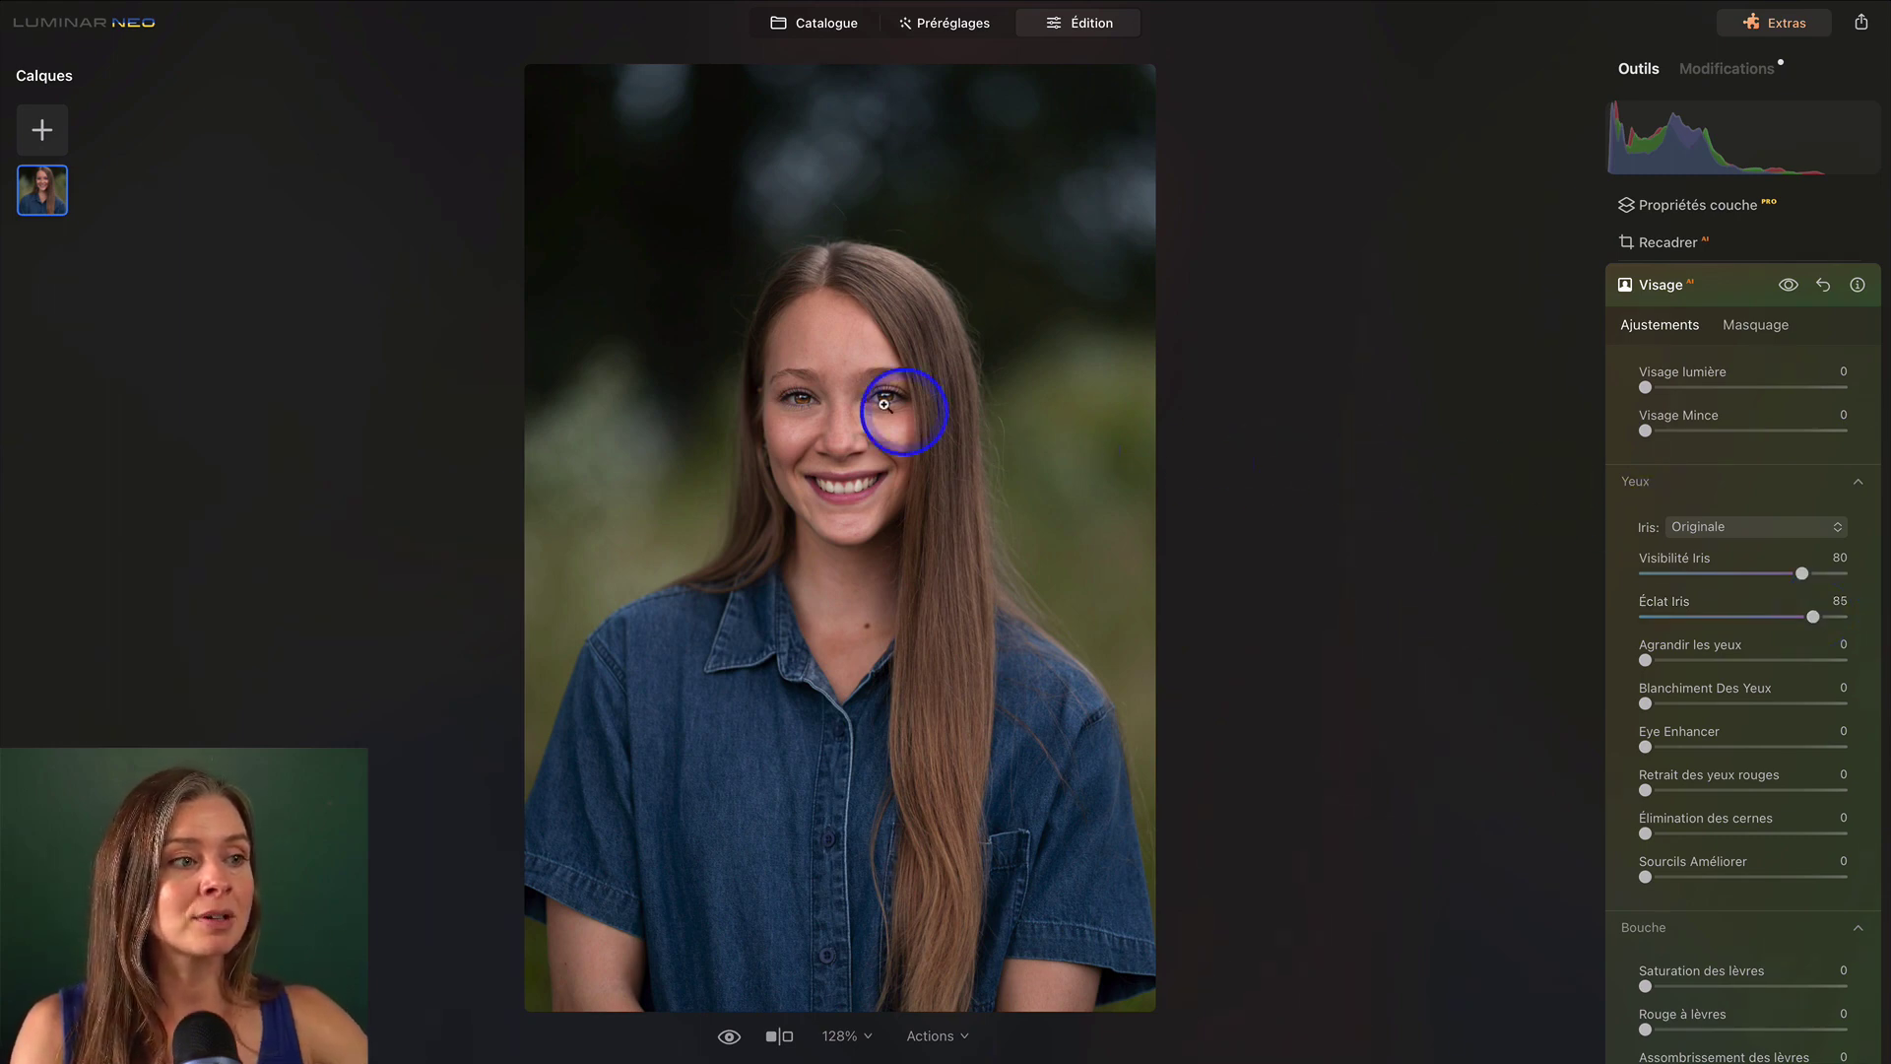
pyautogui.moveTo(1813, 617); pyautogui.dragTo(1753, 622)
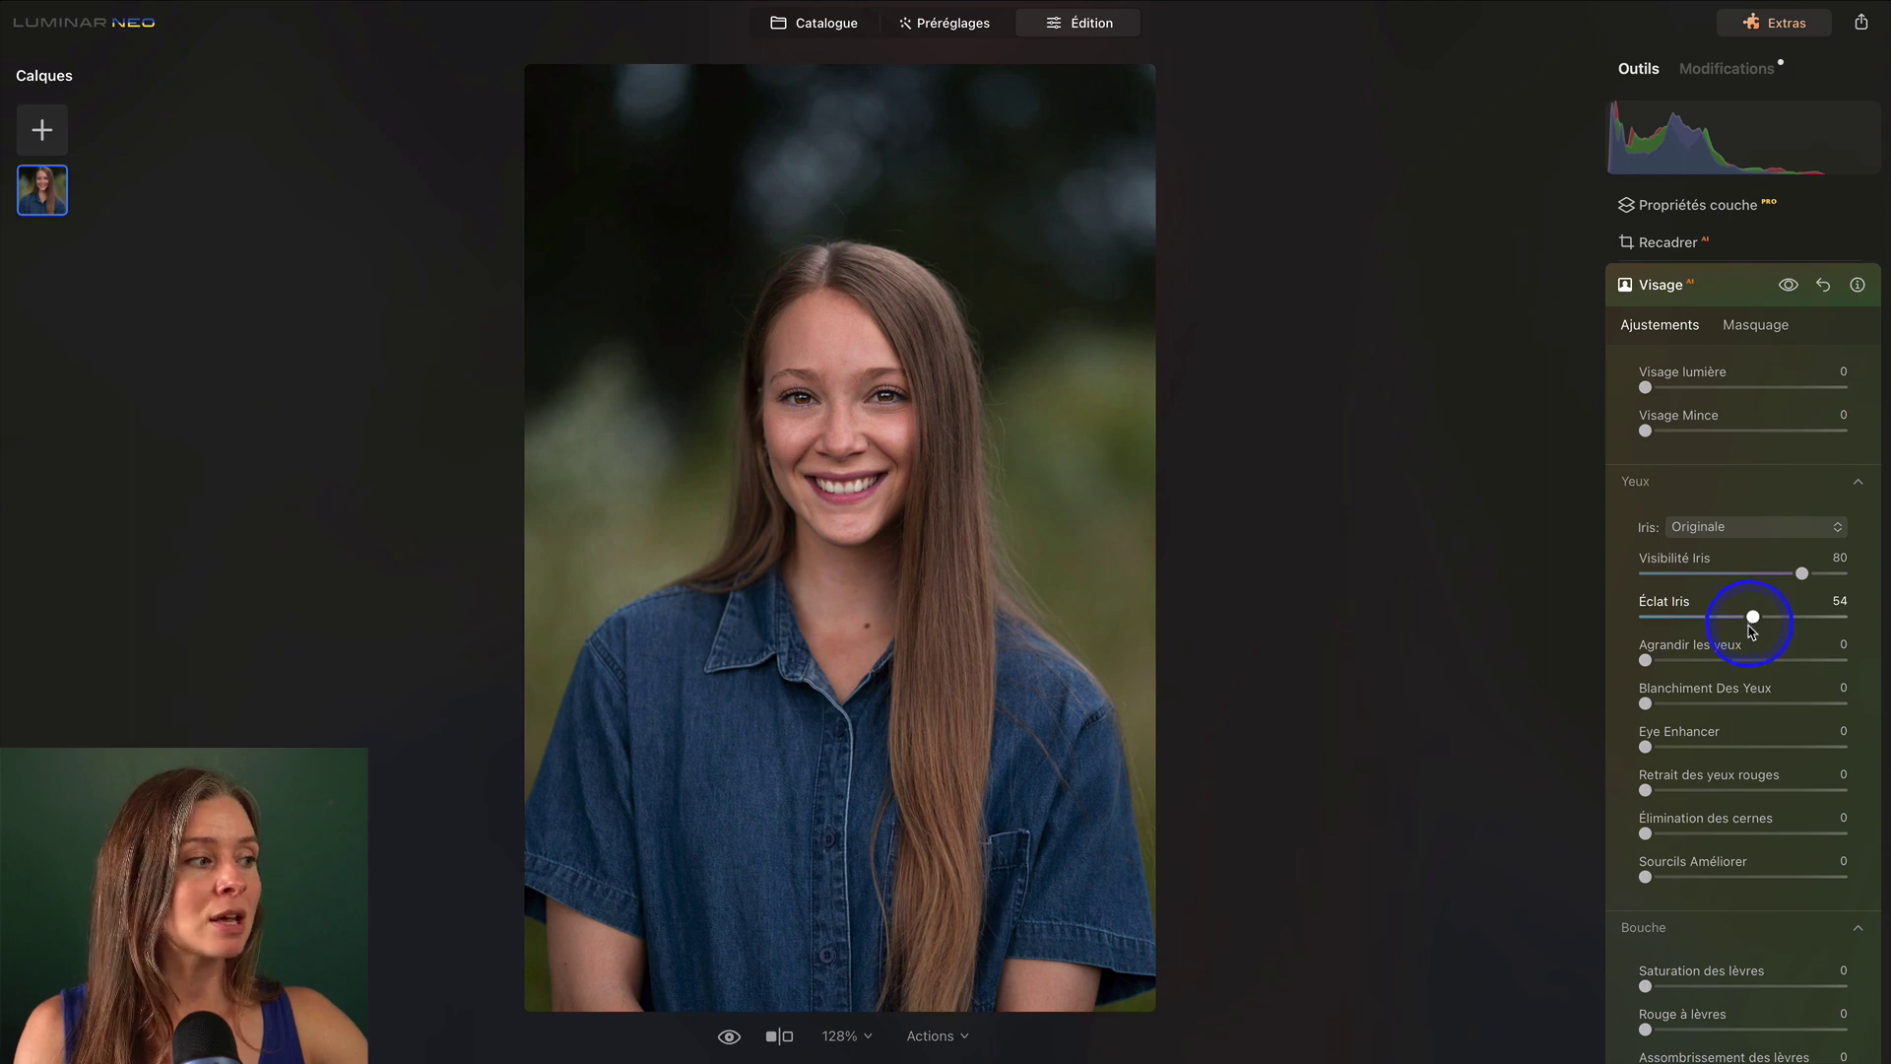
pyautogui.moveTo(1744, 745); pyautogui.dragTo(1807, 746)
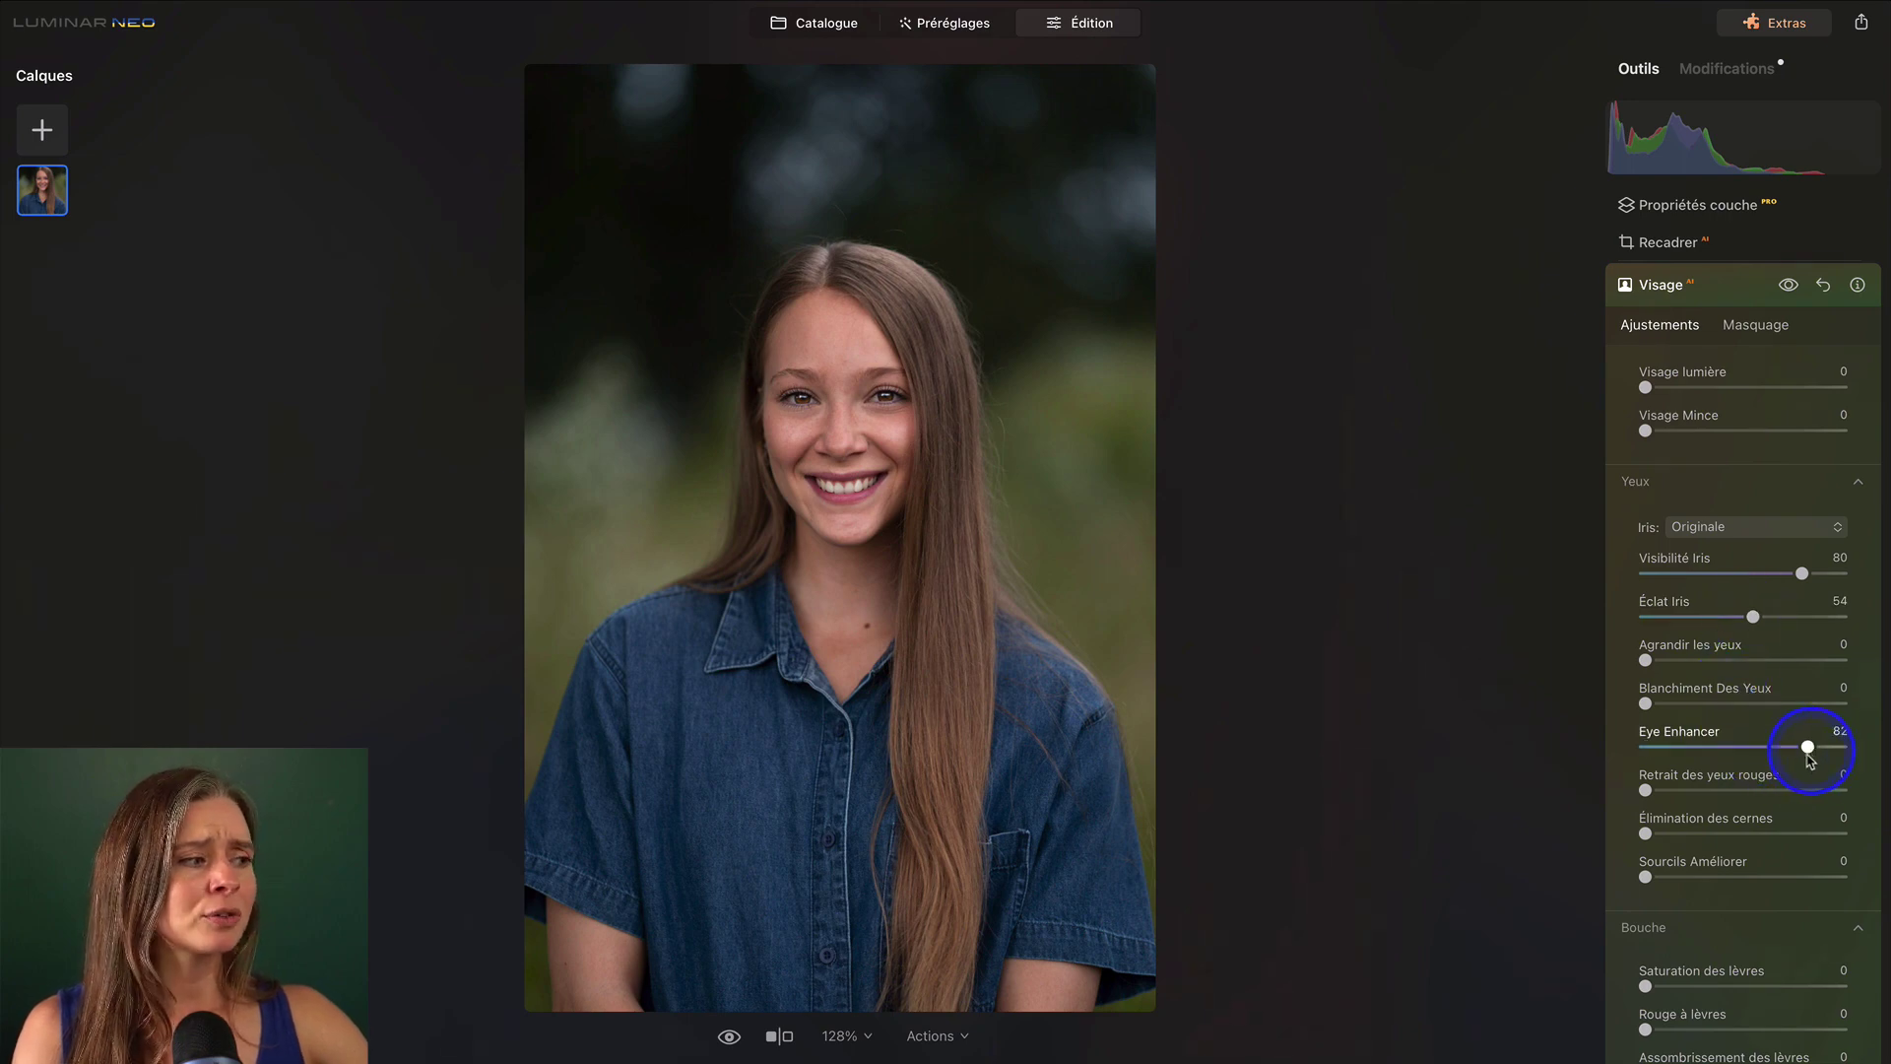
pyautogui.click(1750, 833)
# Set Blanchissement dentaire to 17 in the Visage tool's Bouche section for the denim shirt portrait.
pyautogui.scroll(-2, 1729, 832)
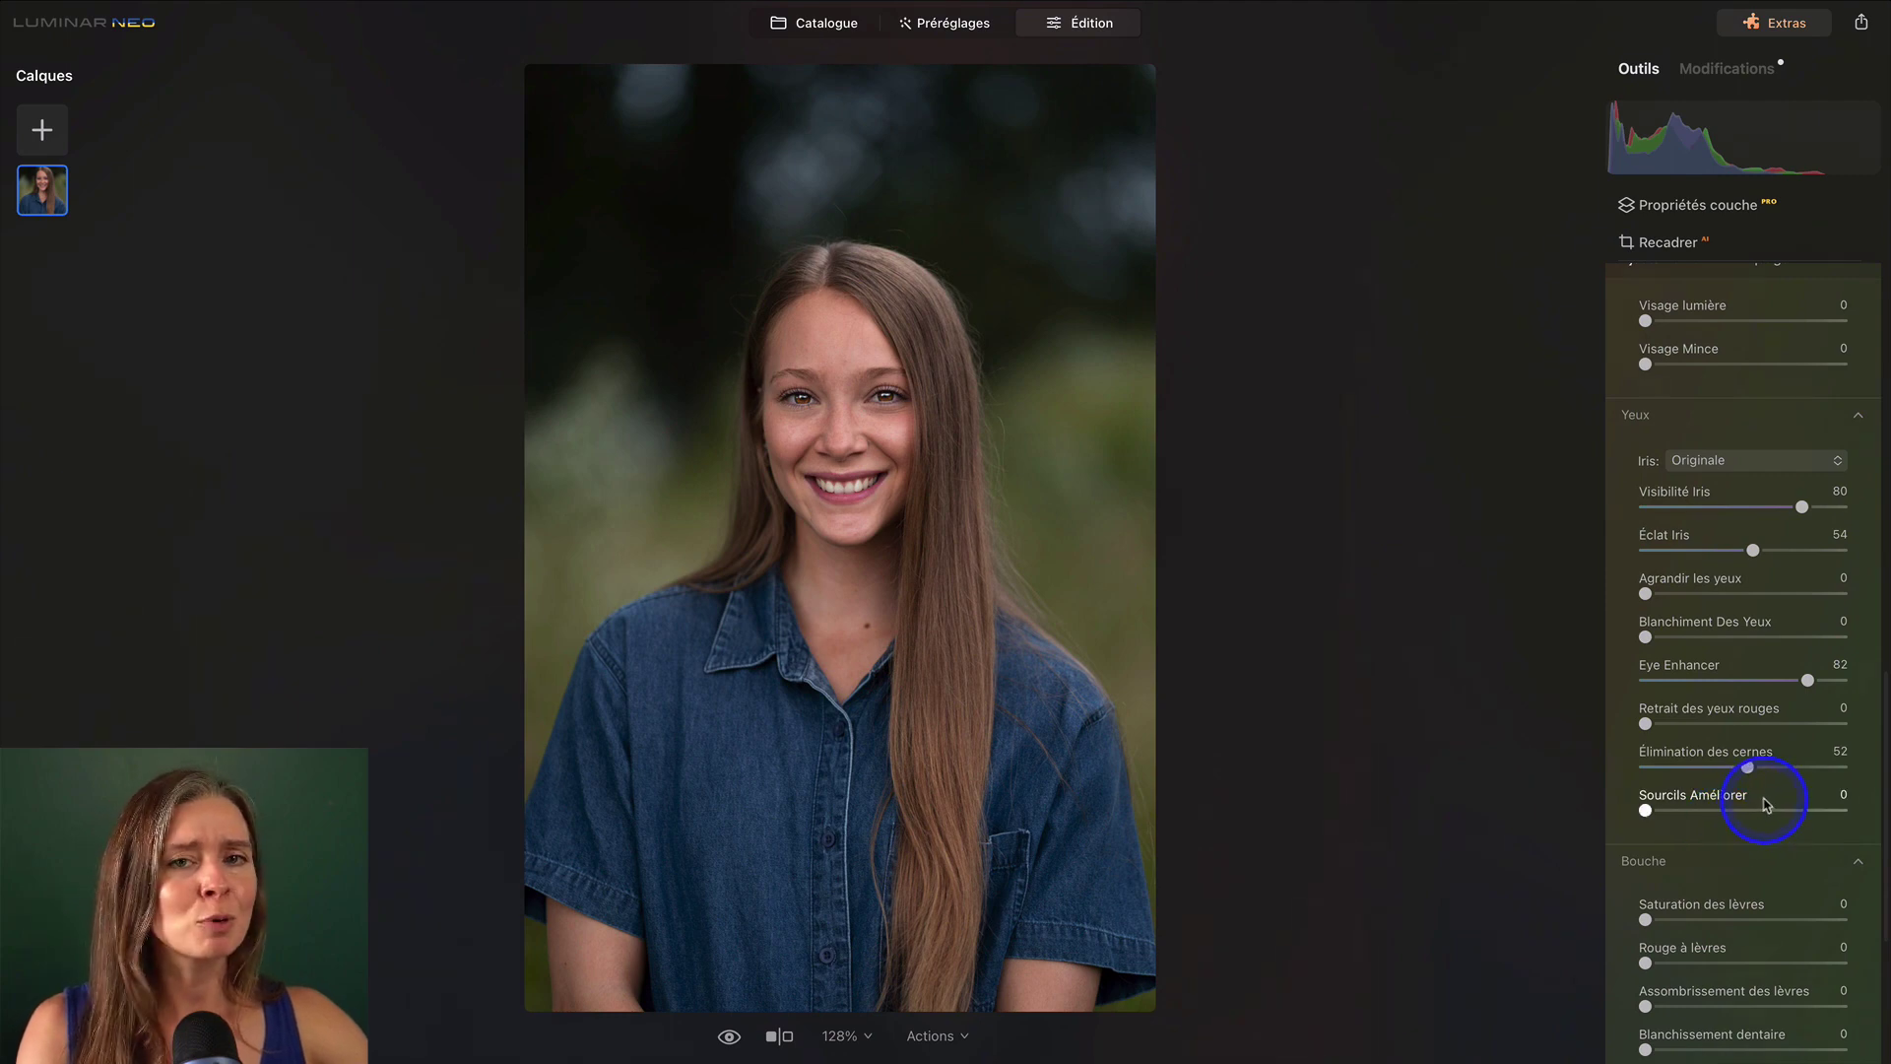
pyautogui.scroll(-2, 1729, 764)
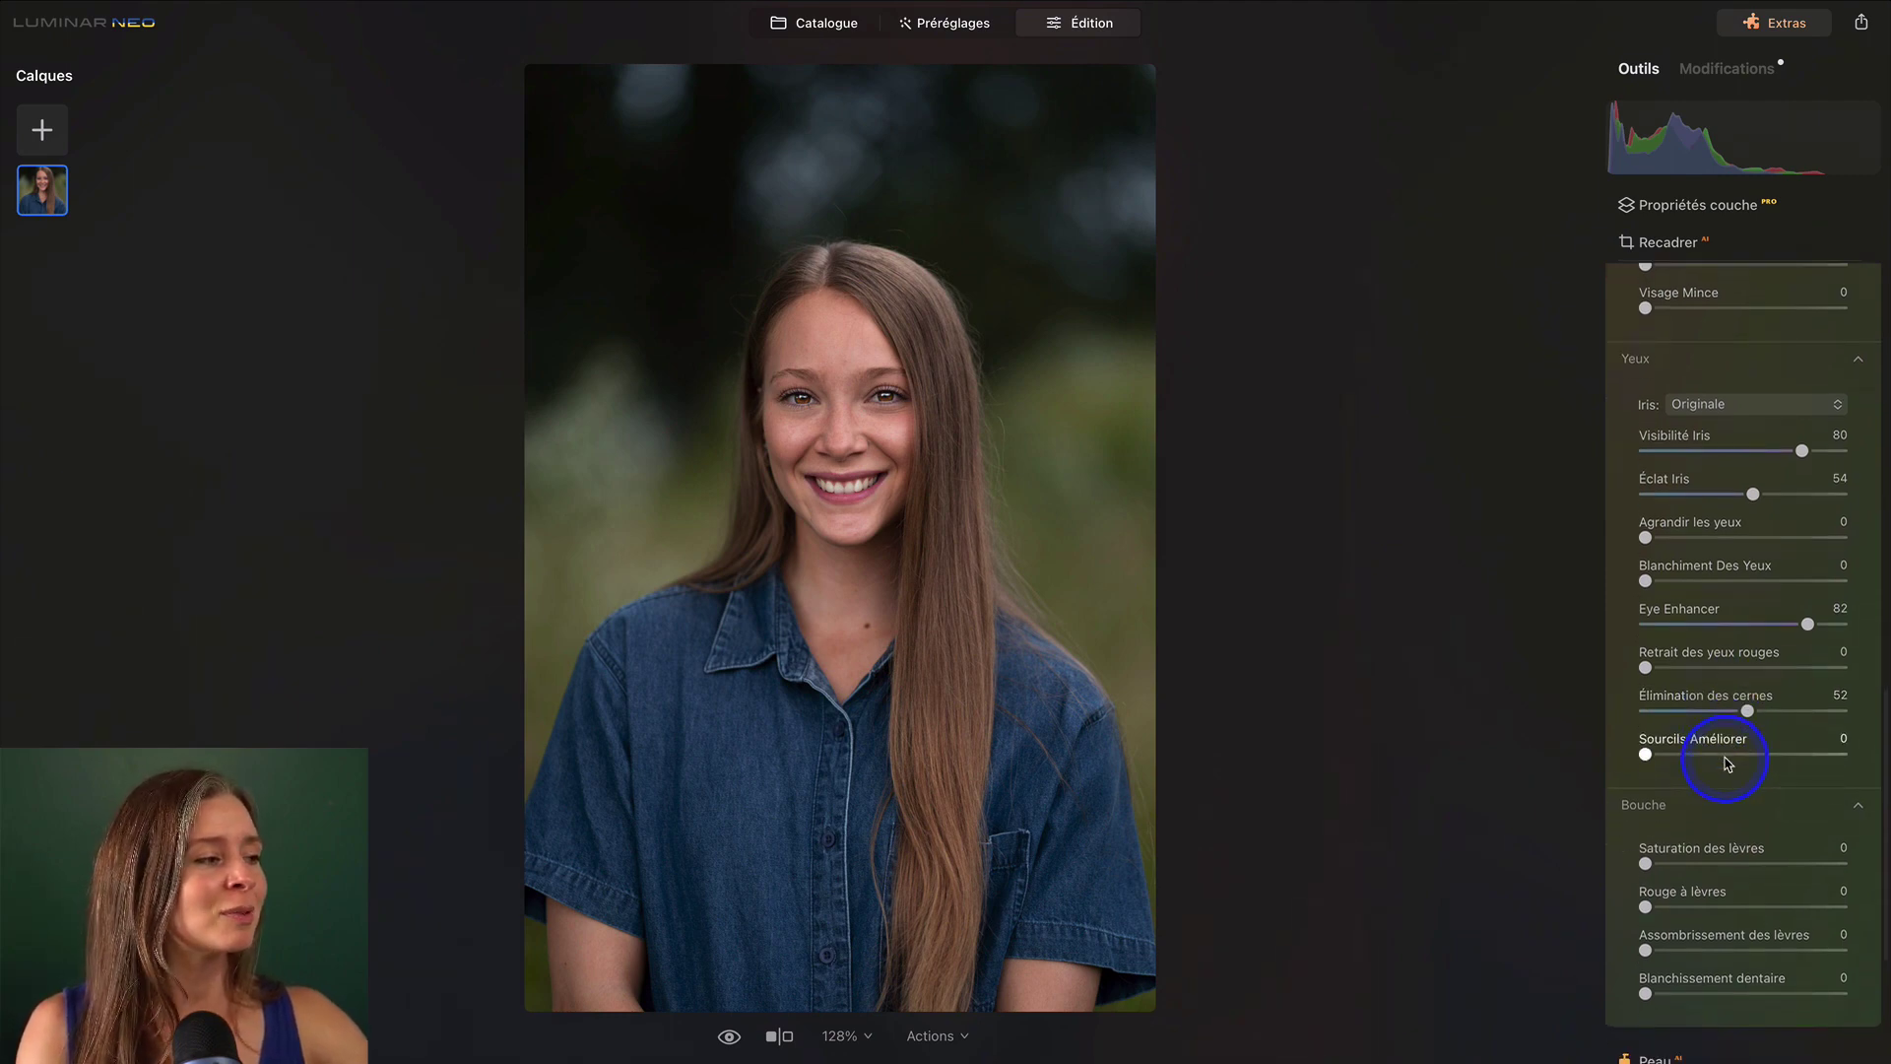
pyautogui.scroll(-2, 1726, 763)
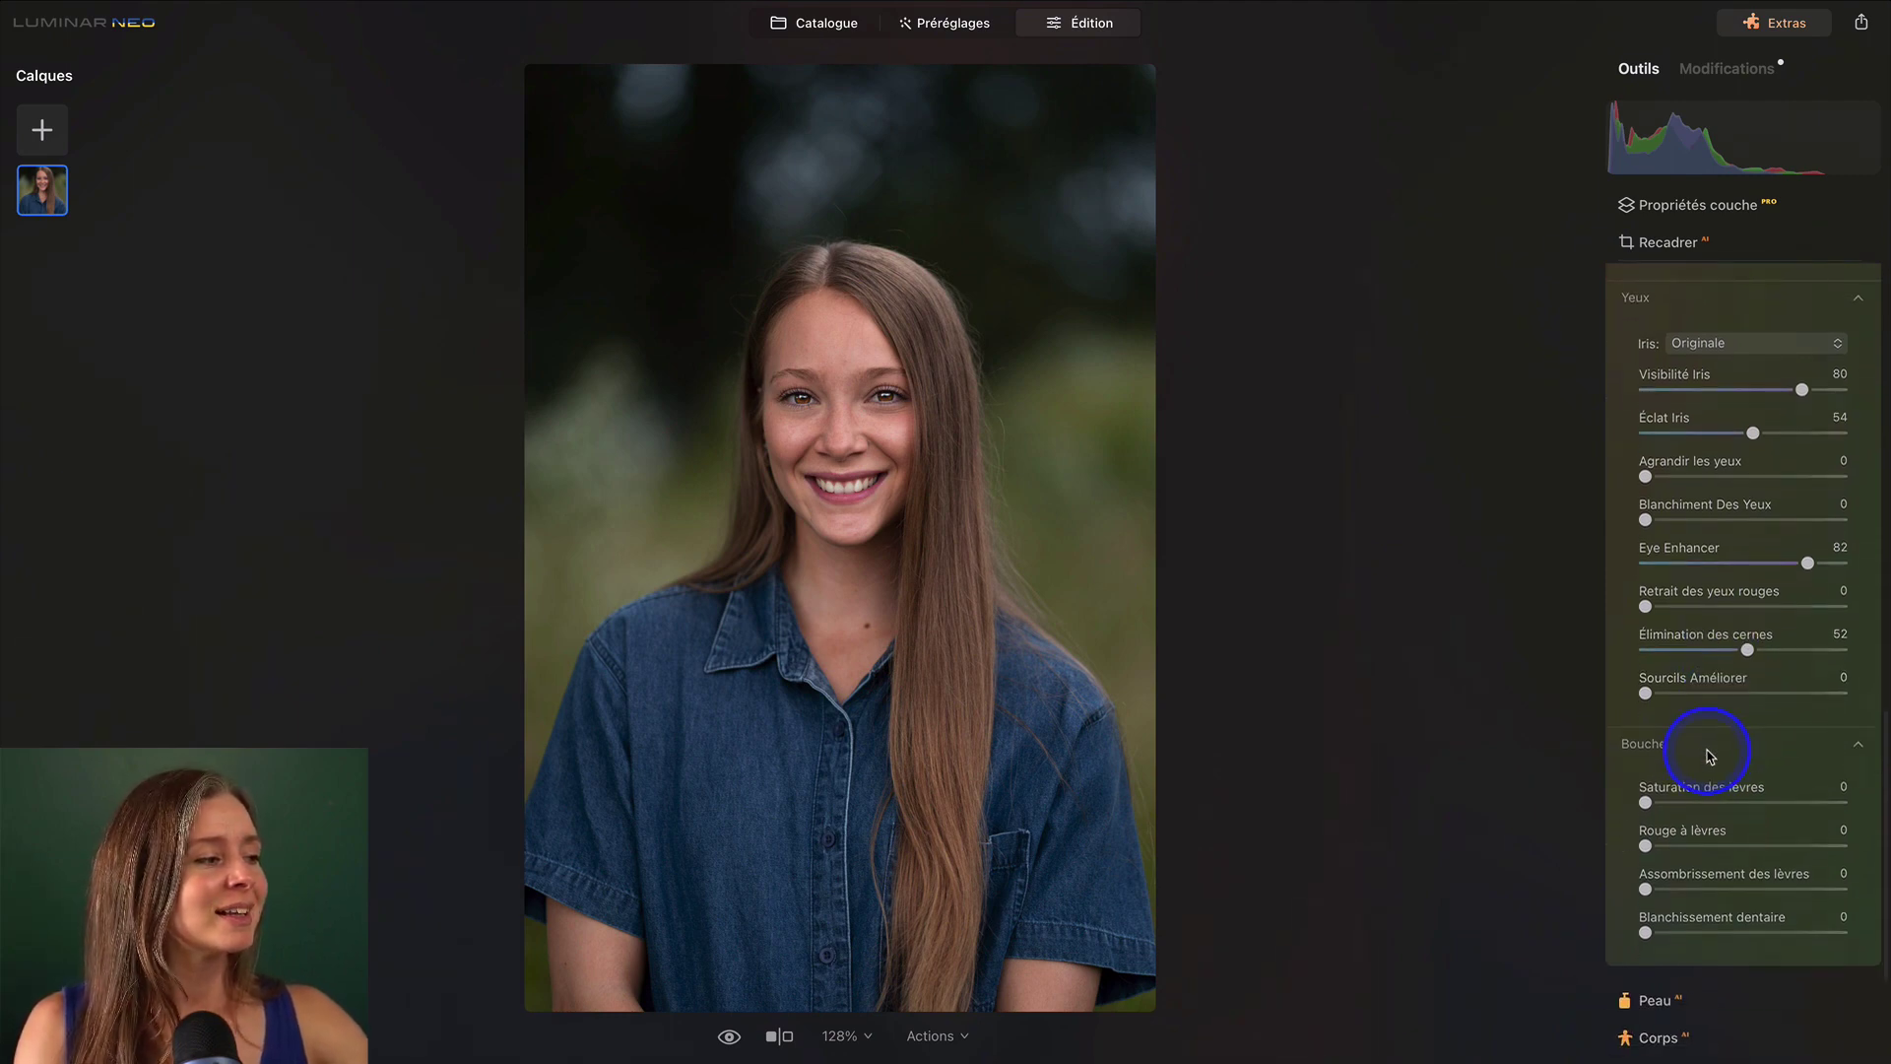
pyautogui.click(1678, 930)
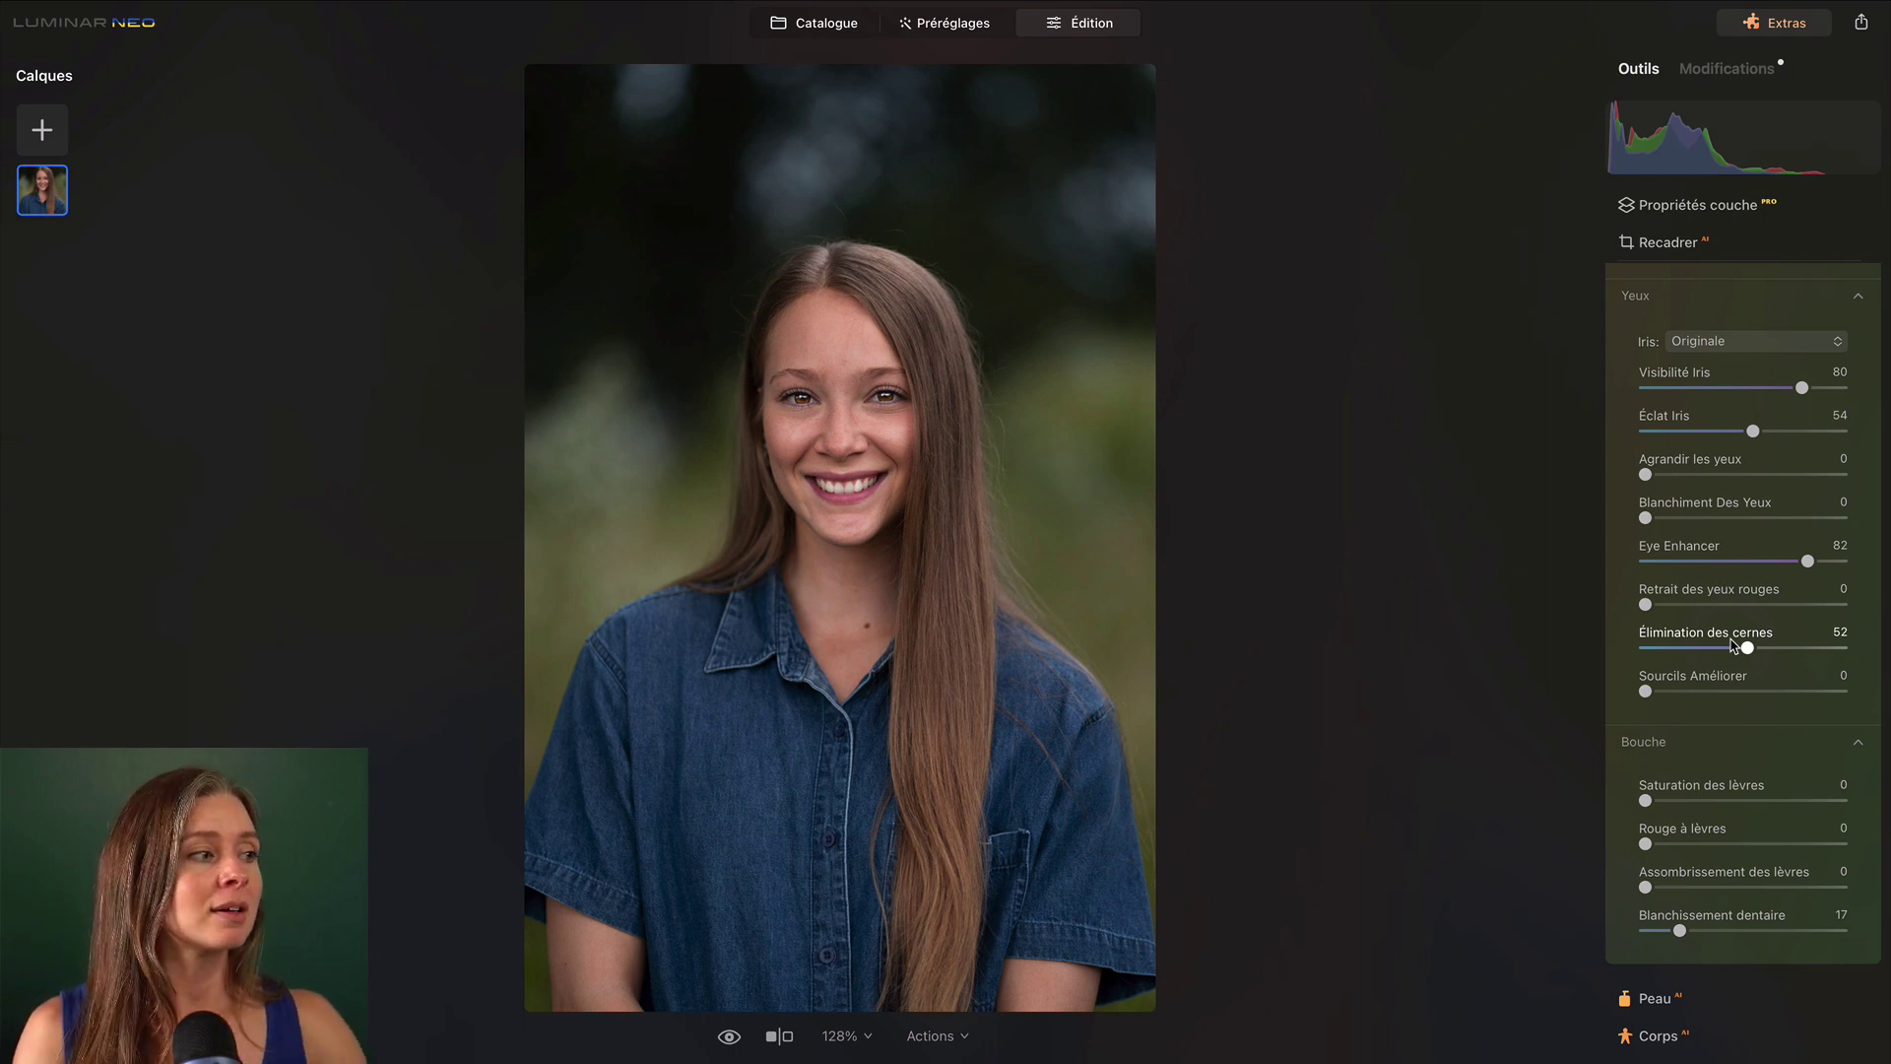
# Review the eye and mouth adjustments on the denim shirt portrait and compare the photo before and after editing.
pyautogui.click(1790, 568)
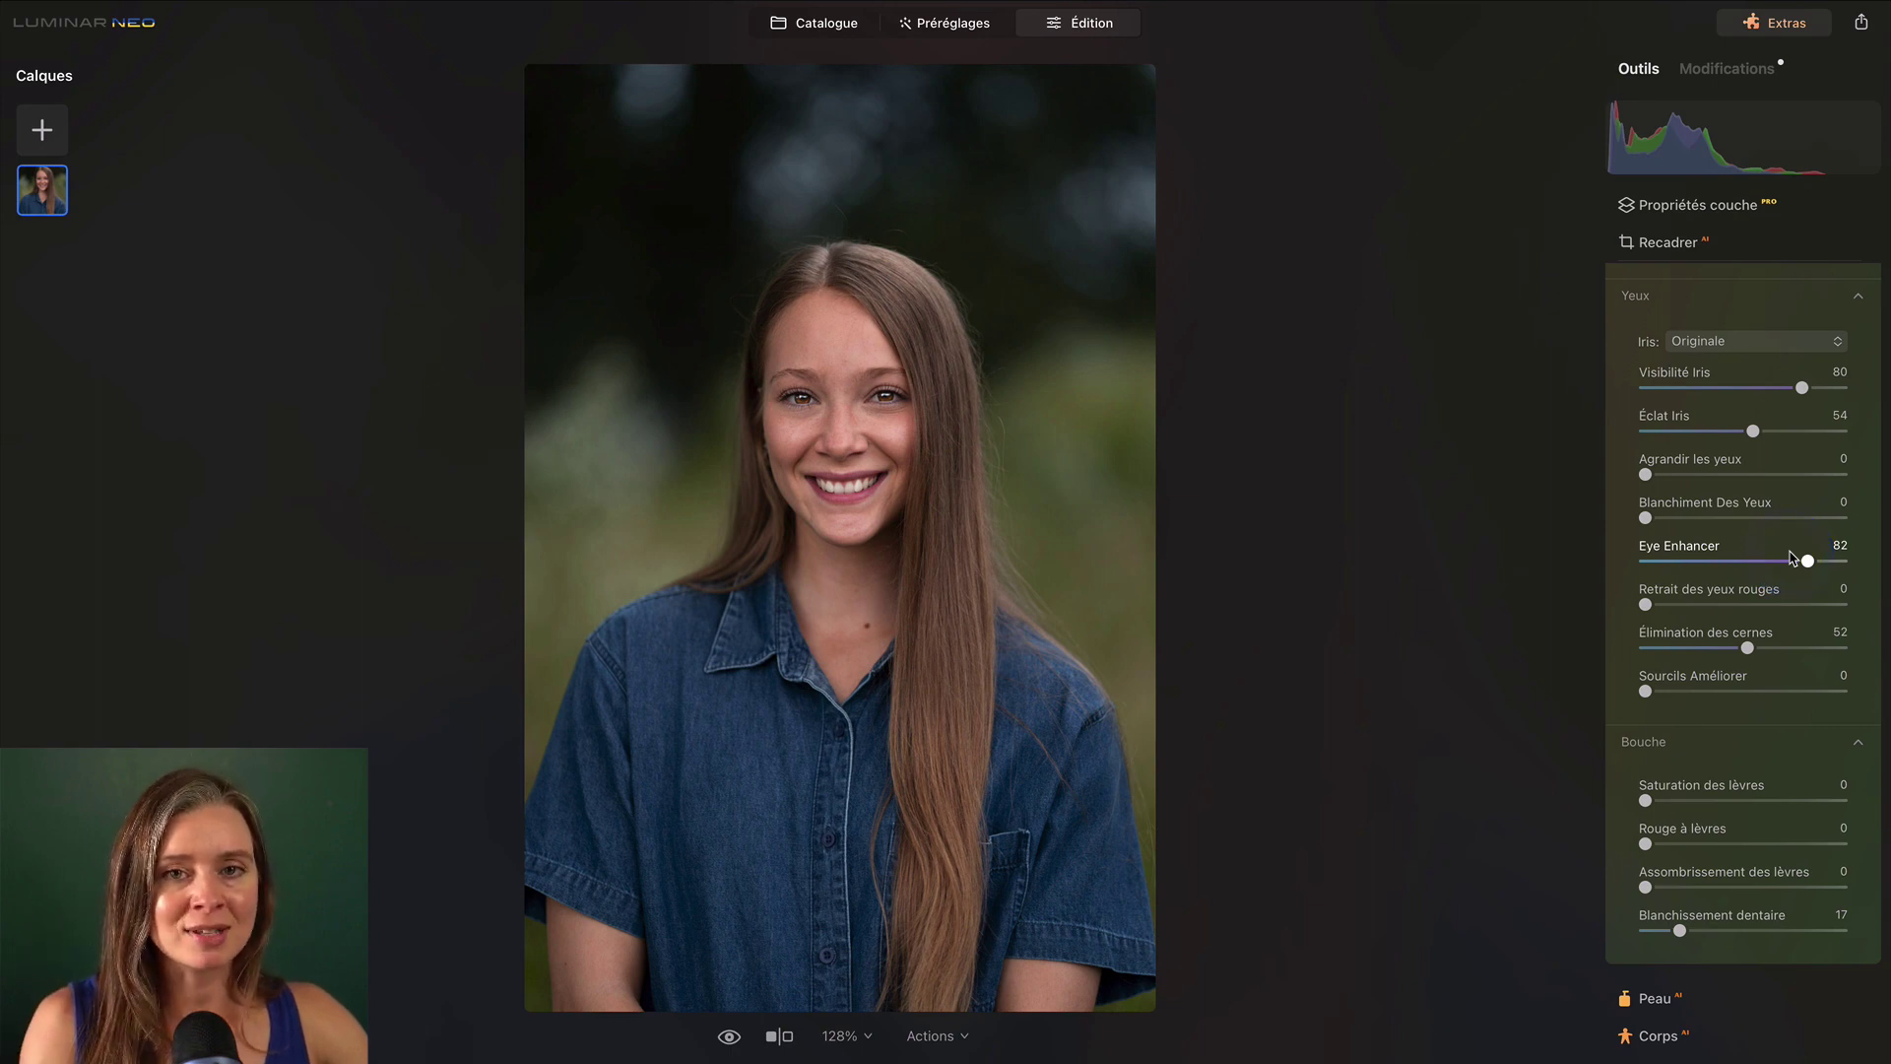
pyautogui.click(1644, 378)
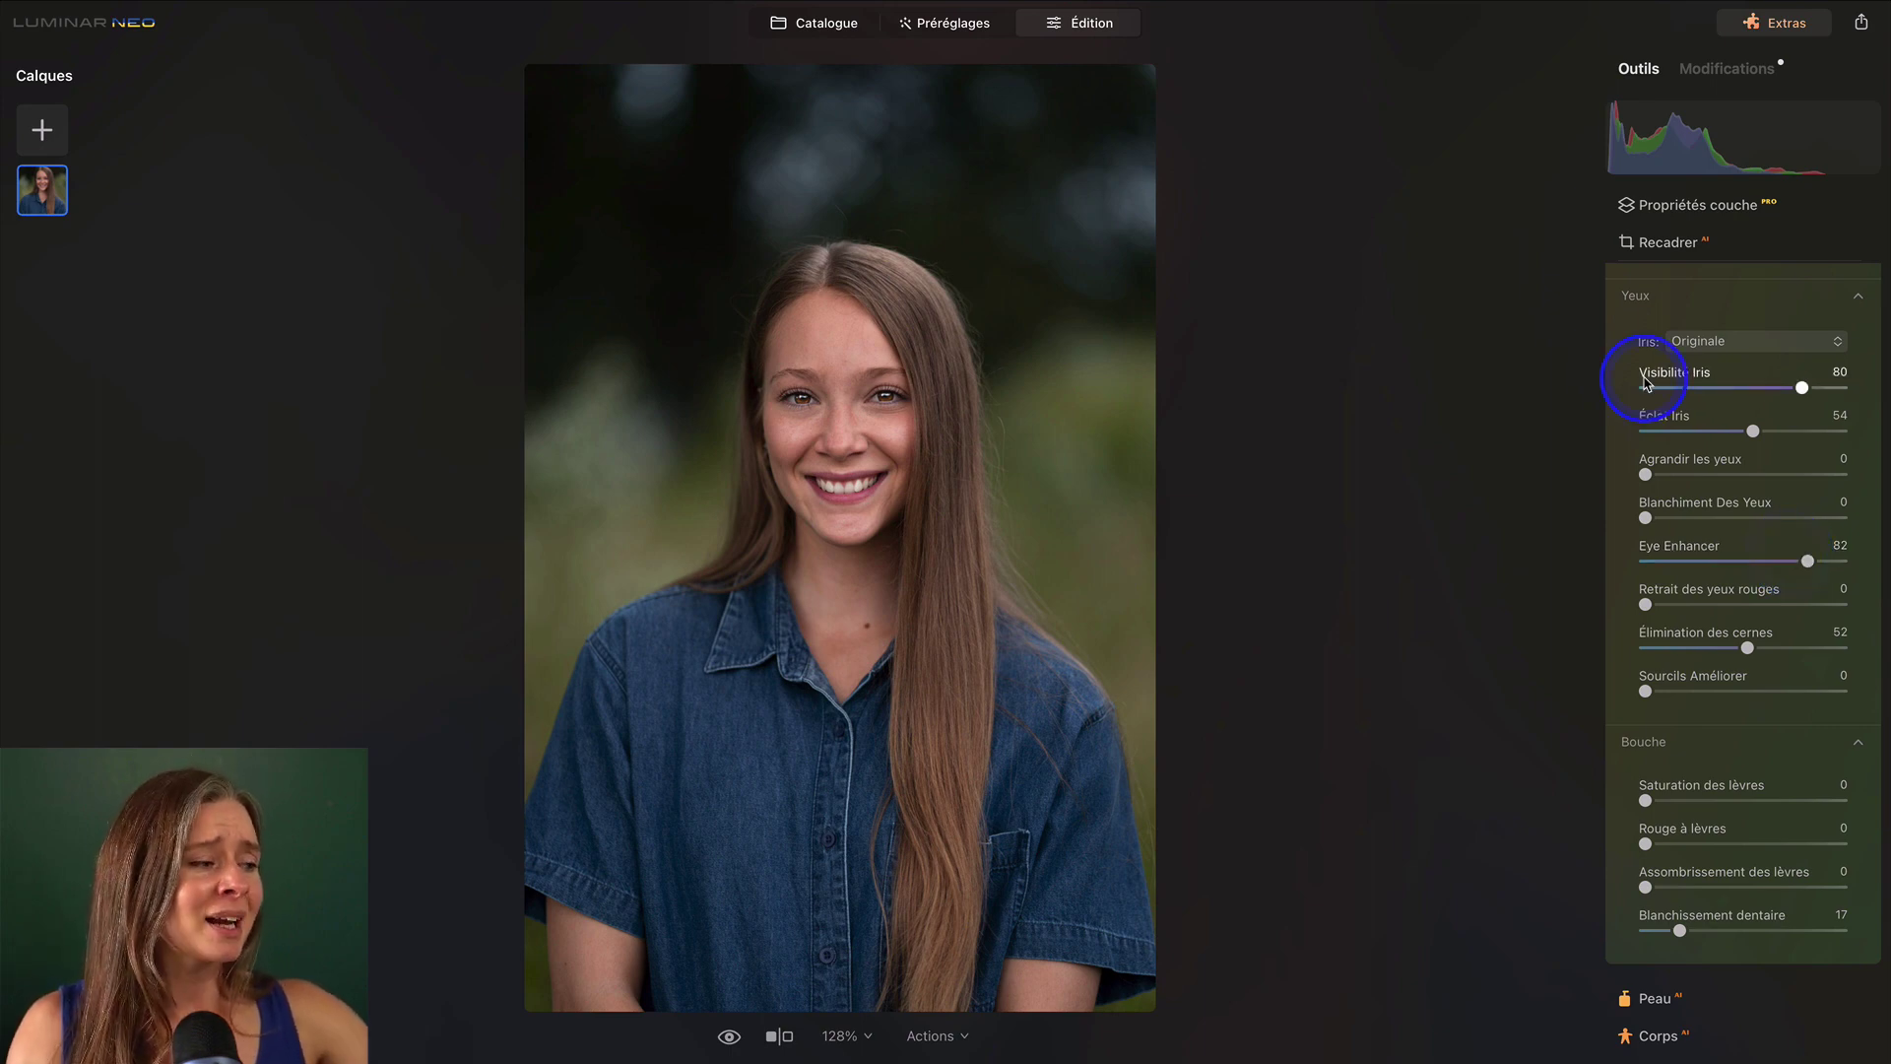
pyautogui.scroll(2, 1688, 586)
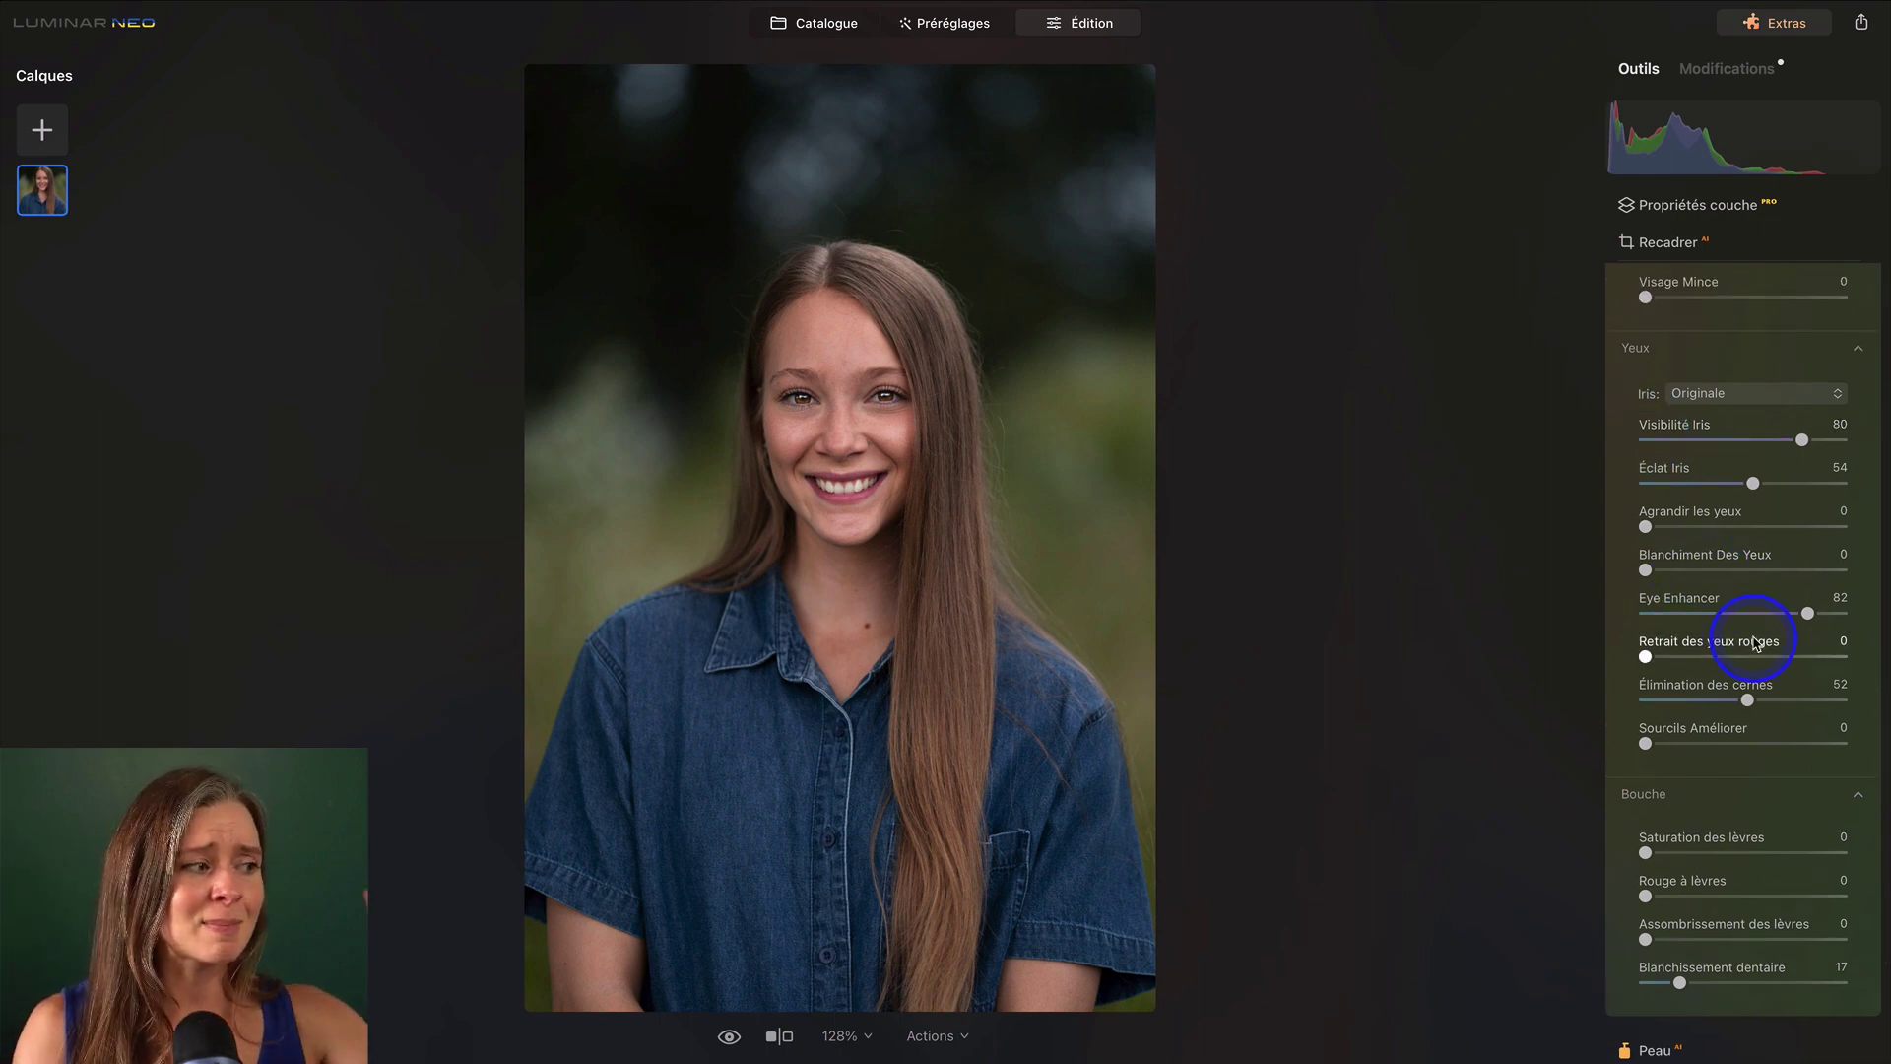
pyautogui.scroll(3, 1756, 643)
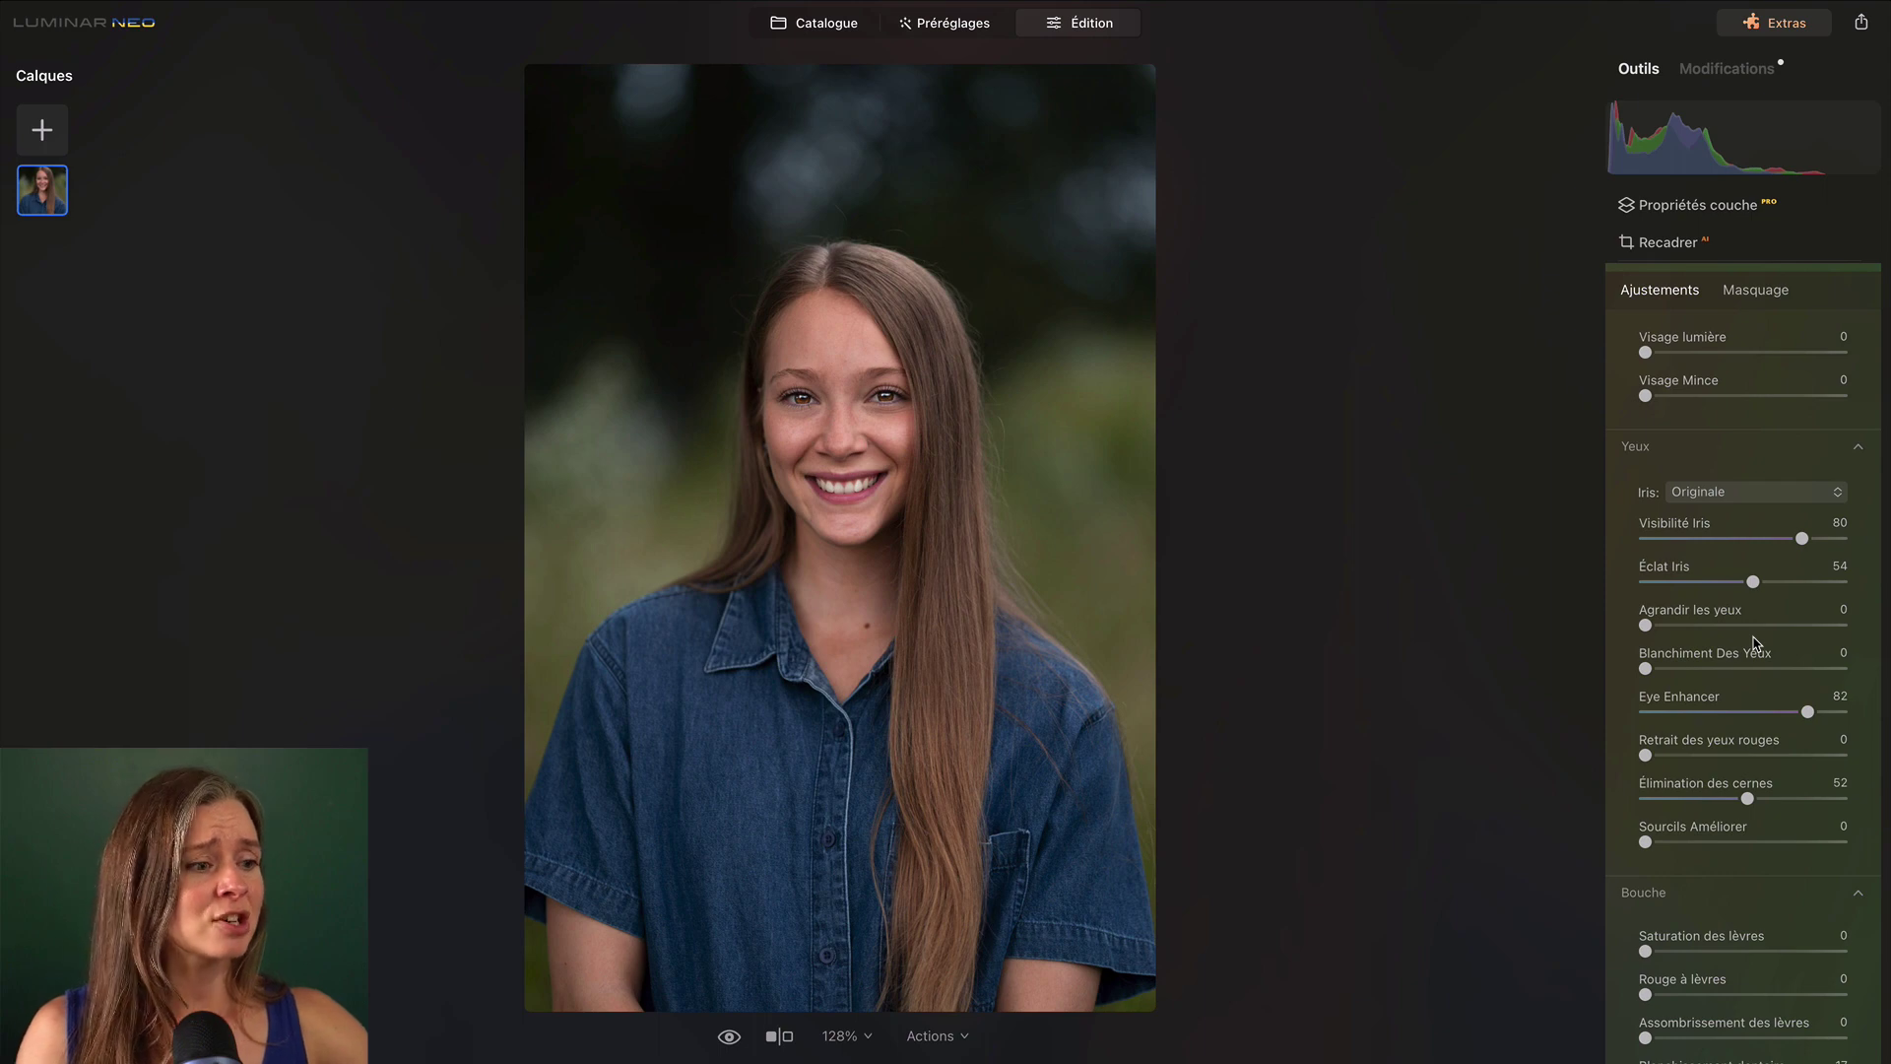
pyautogui.click(730, 1038)
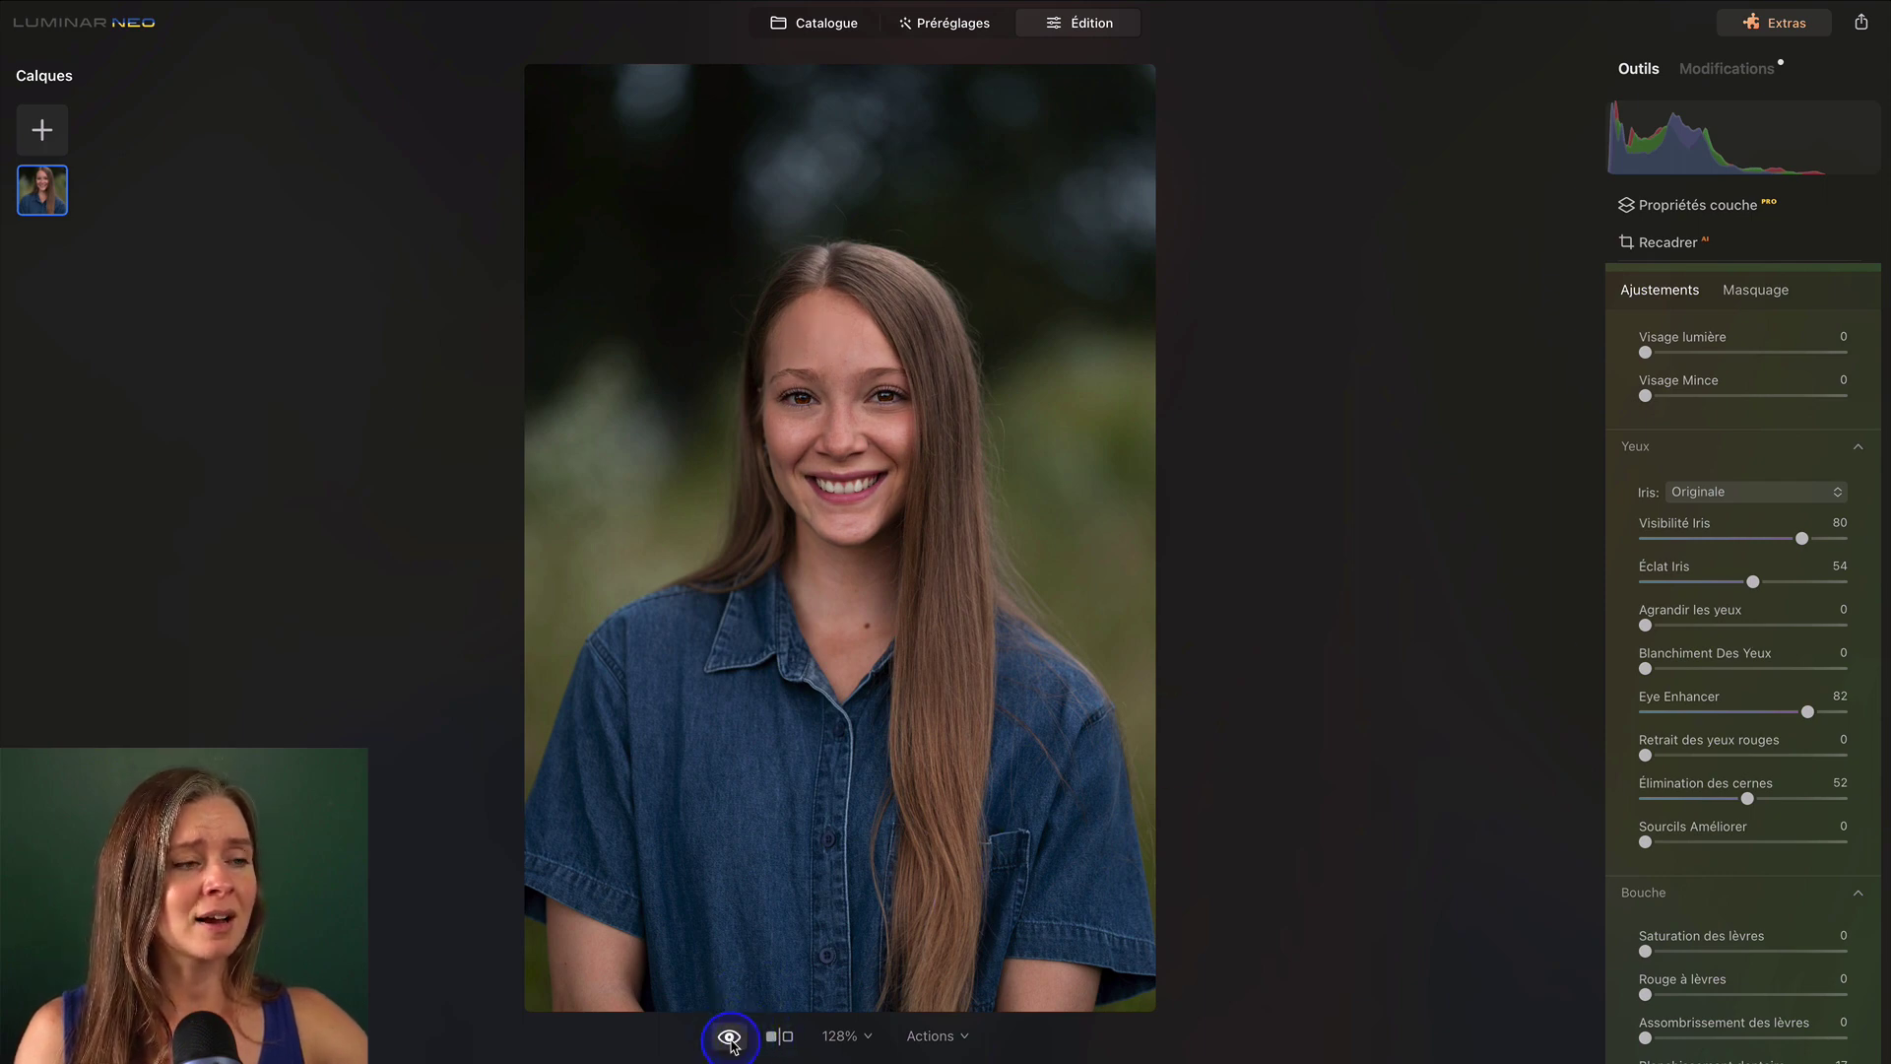
pyautogui.click(730, 1038)
pyautogui.click(730, 1038)
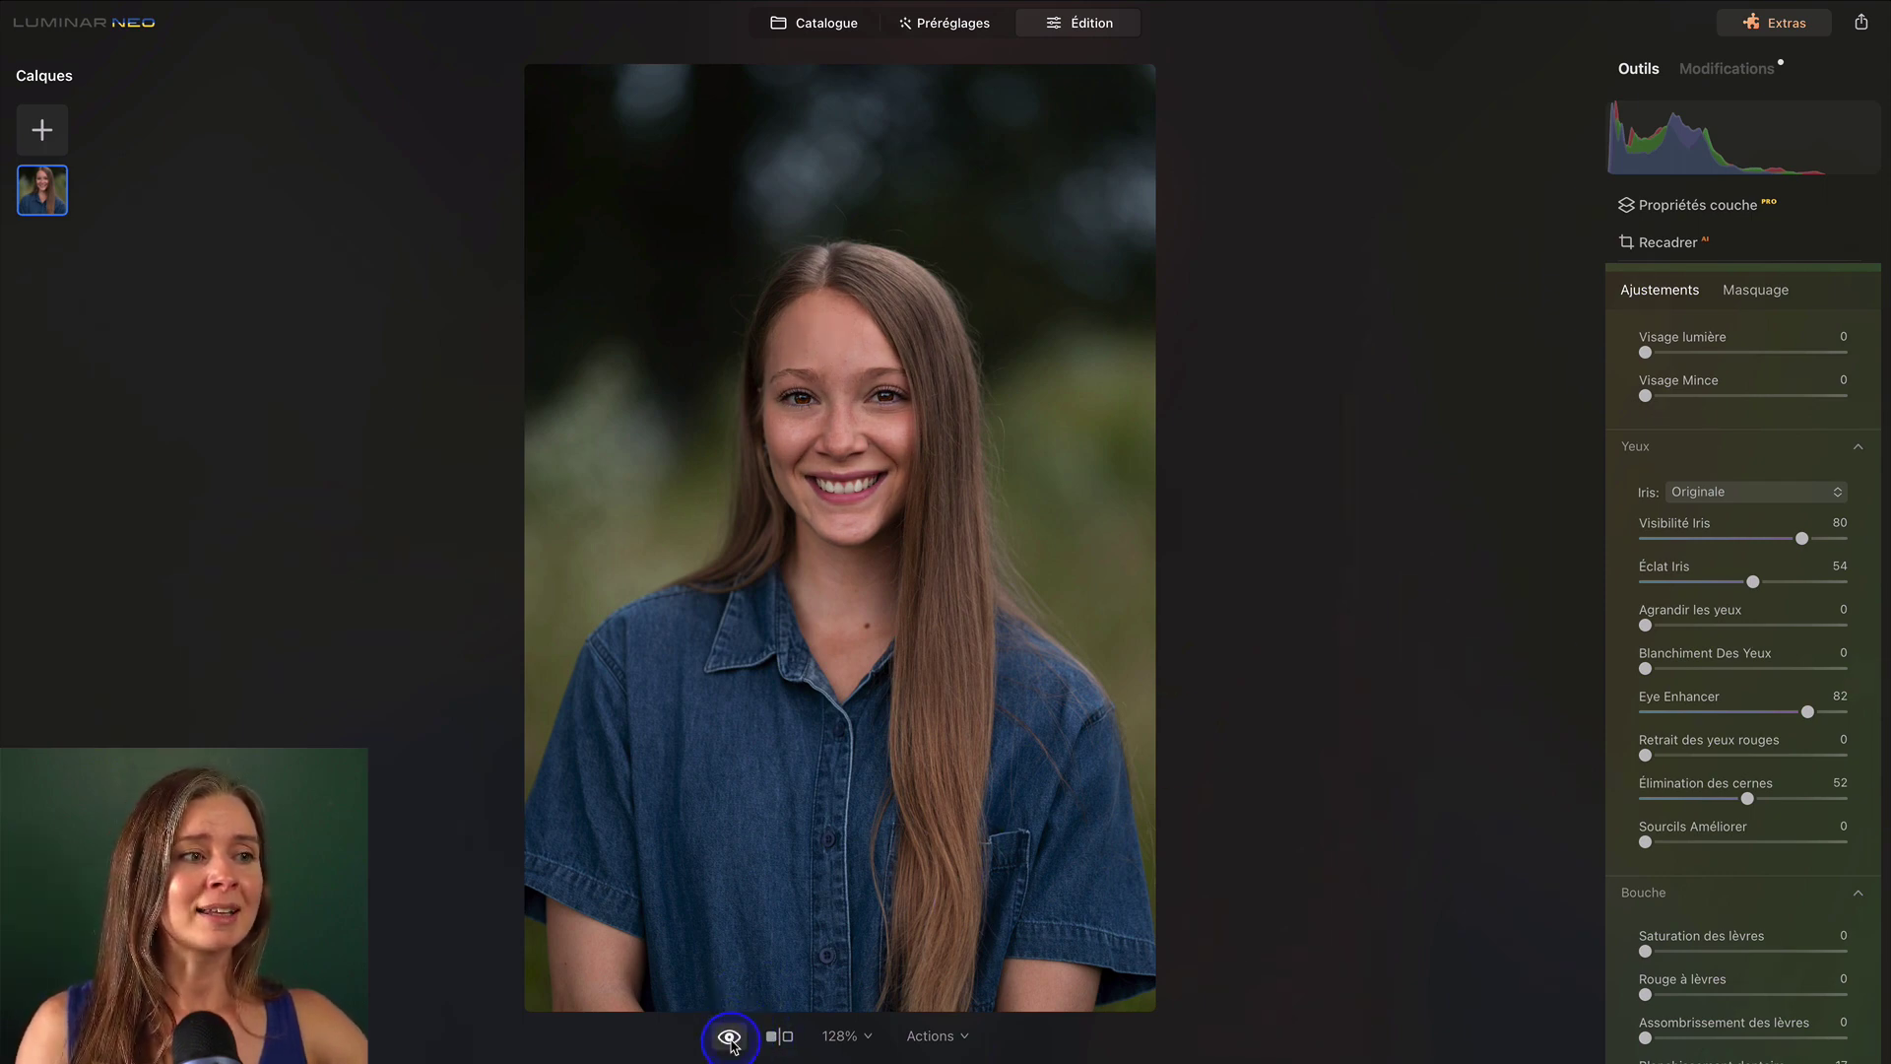
pyautogui.click(730, 1038)
pyautogui.click(730, 1038)
pyautogui.click(730, 1038)
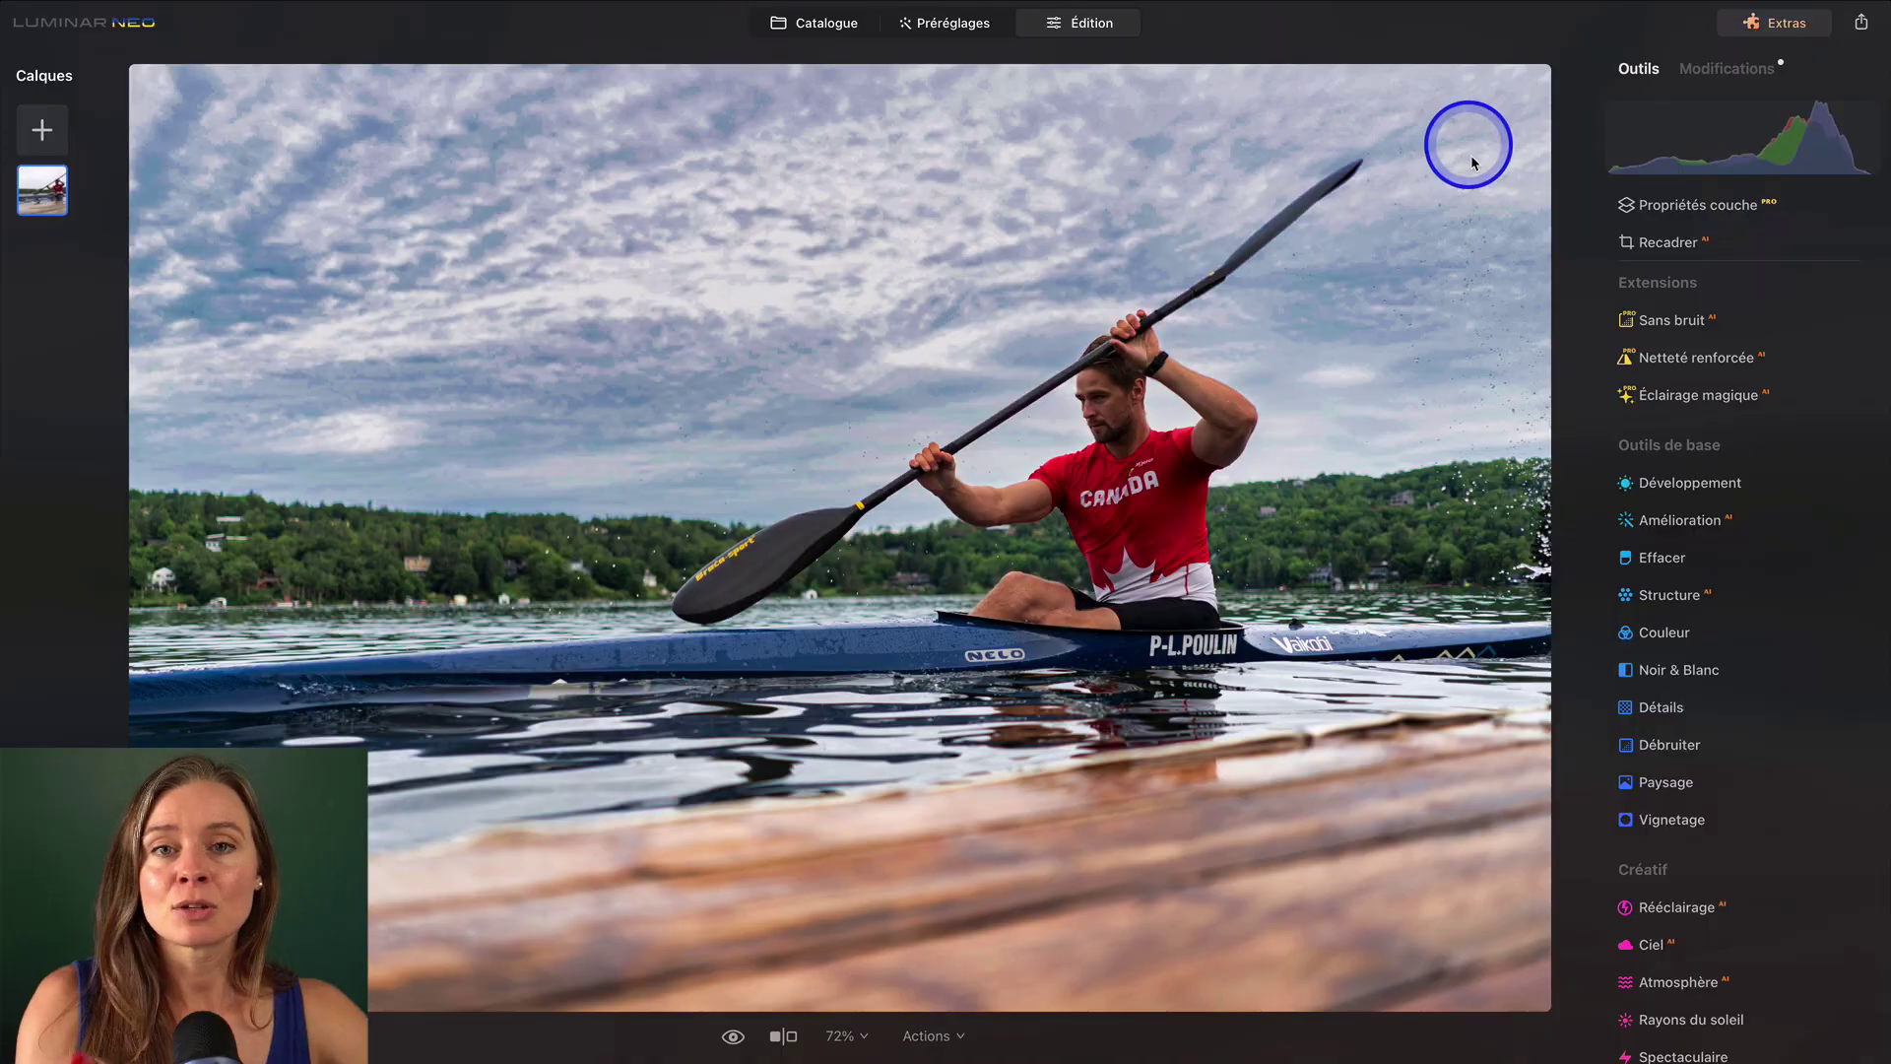
# Crop the kayaker photo with the Recadrer tool's AI Composition suggestion, keeping the Originale ratio, and apply the crop.
pyautogui.click(1651, 246)
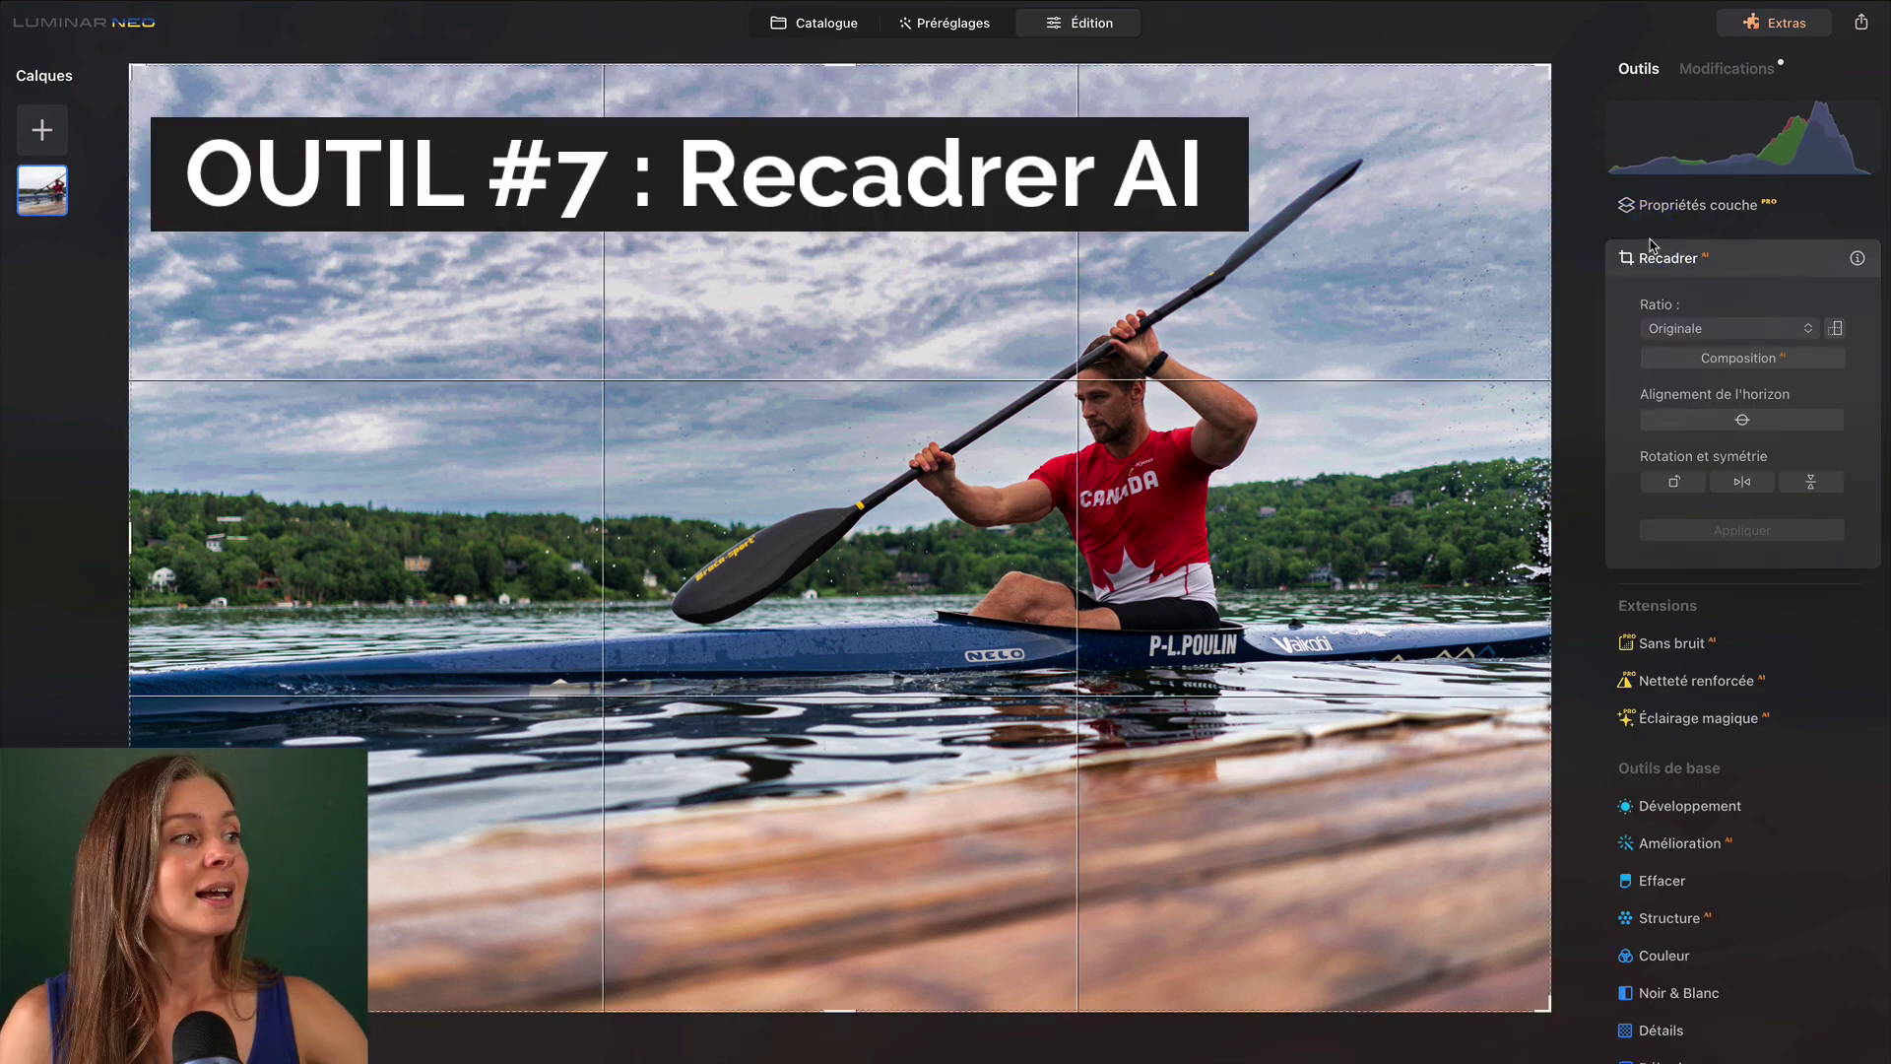
pyautogui.click(1810, 335)
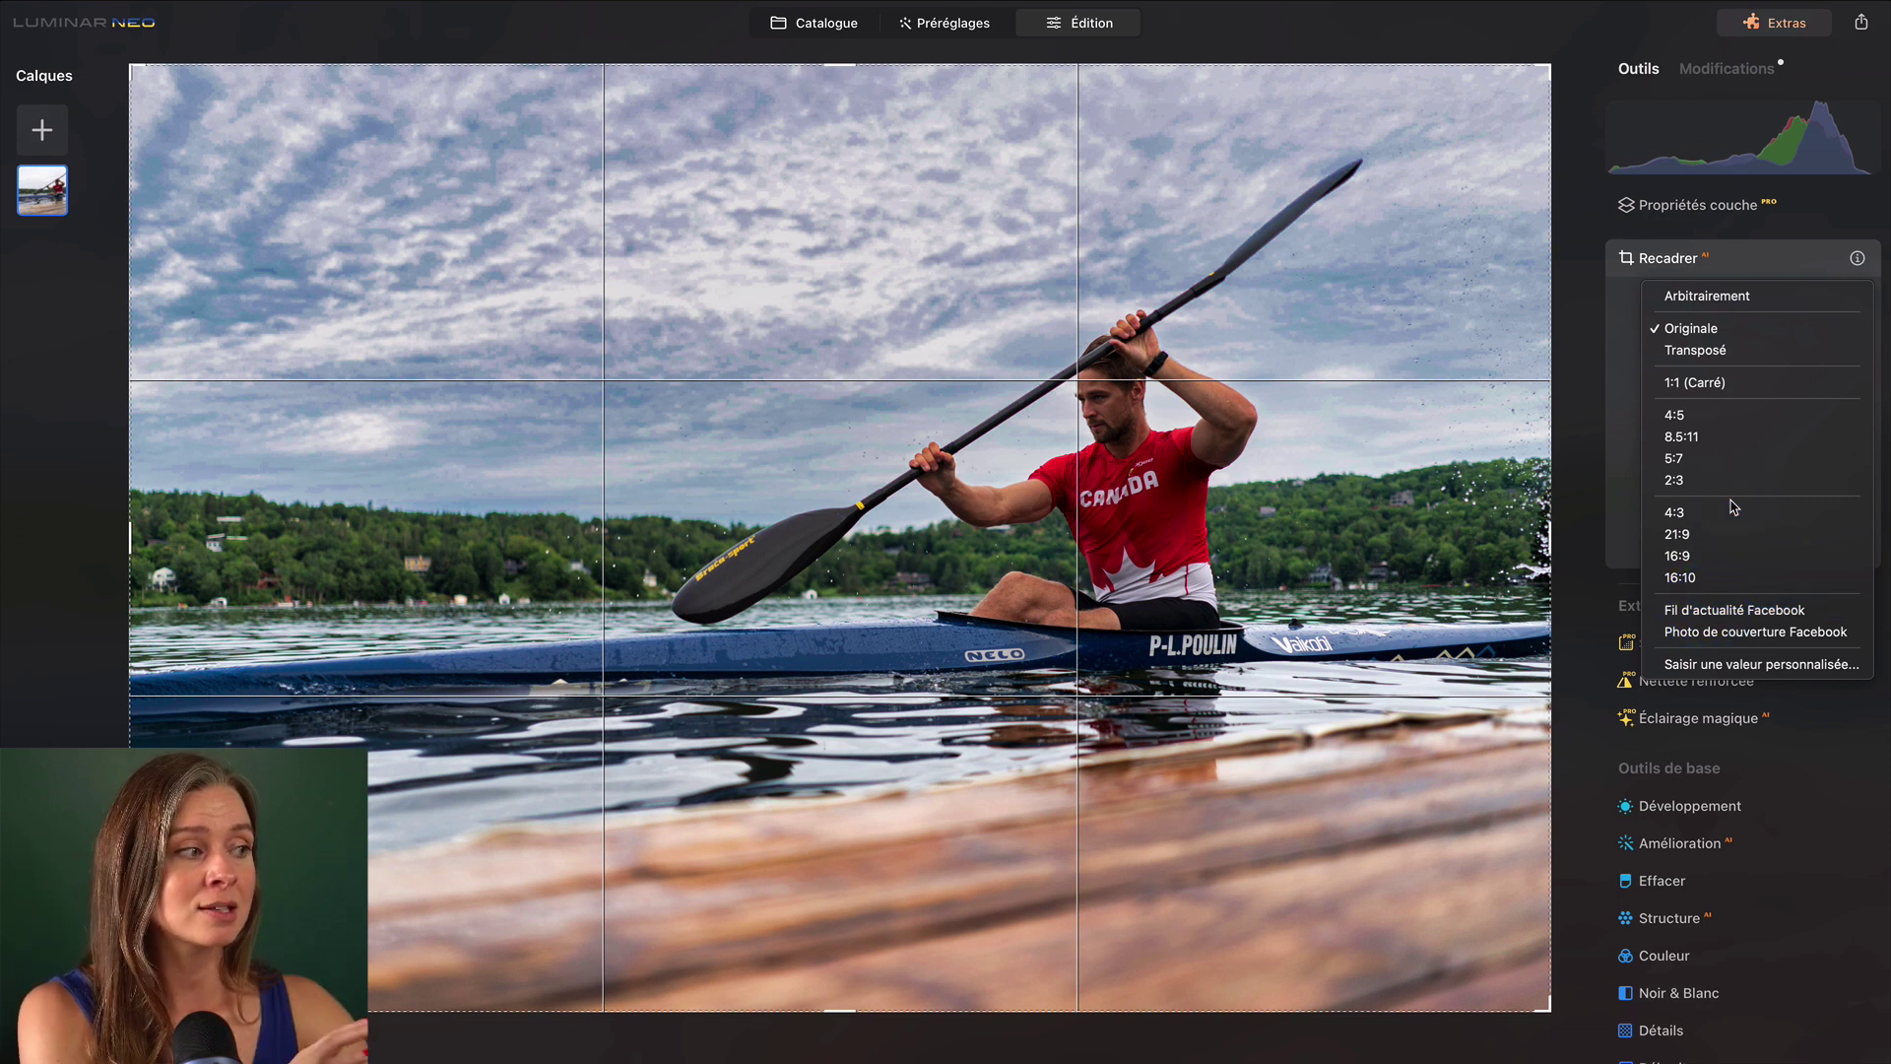
pyautogui.click(1798, 262)
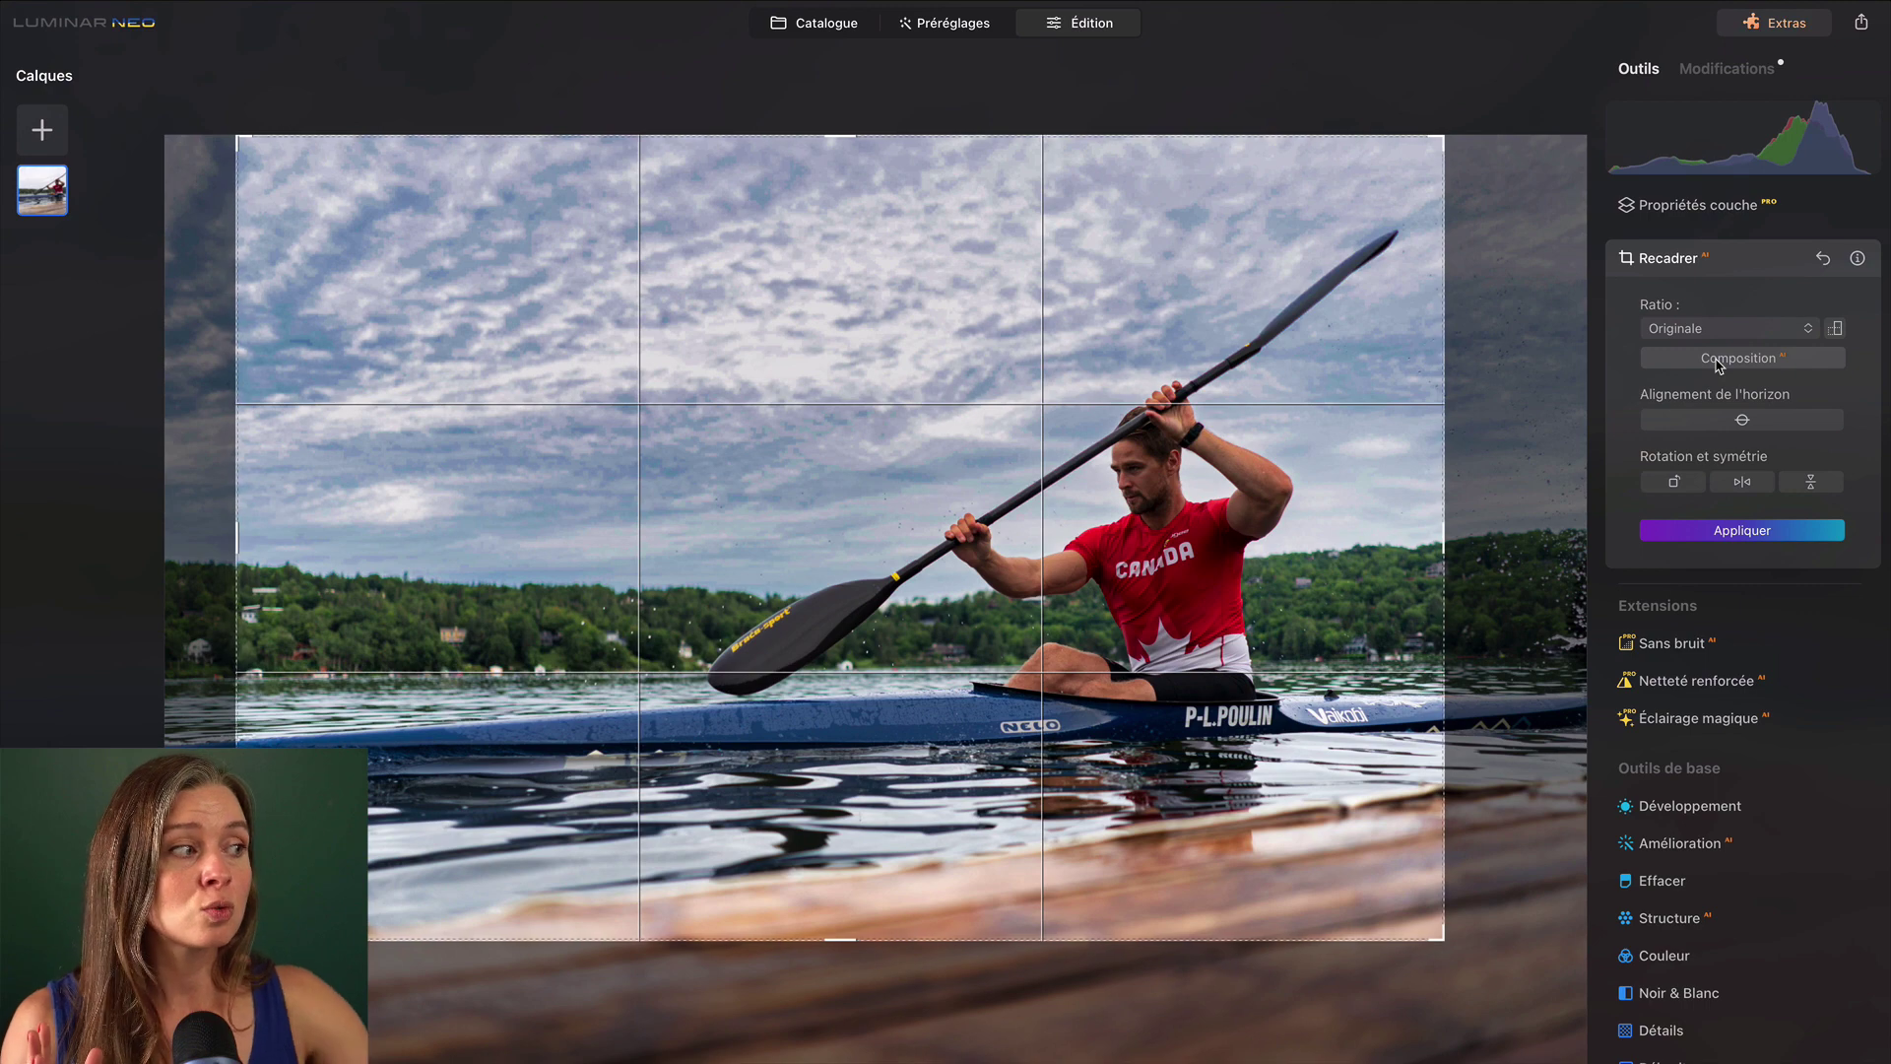
pyautogui.click(1719, 402)
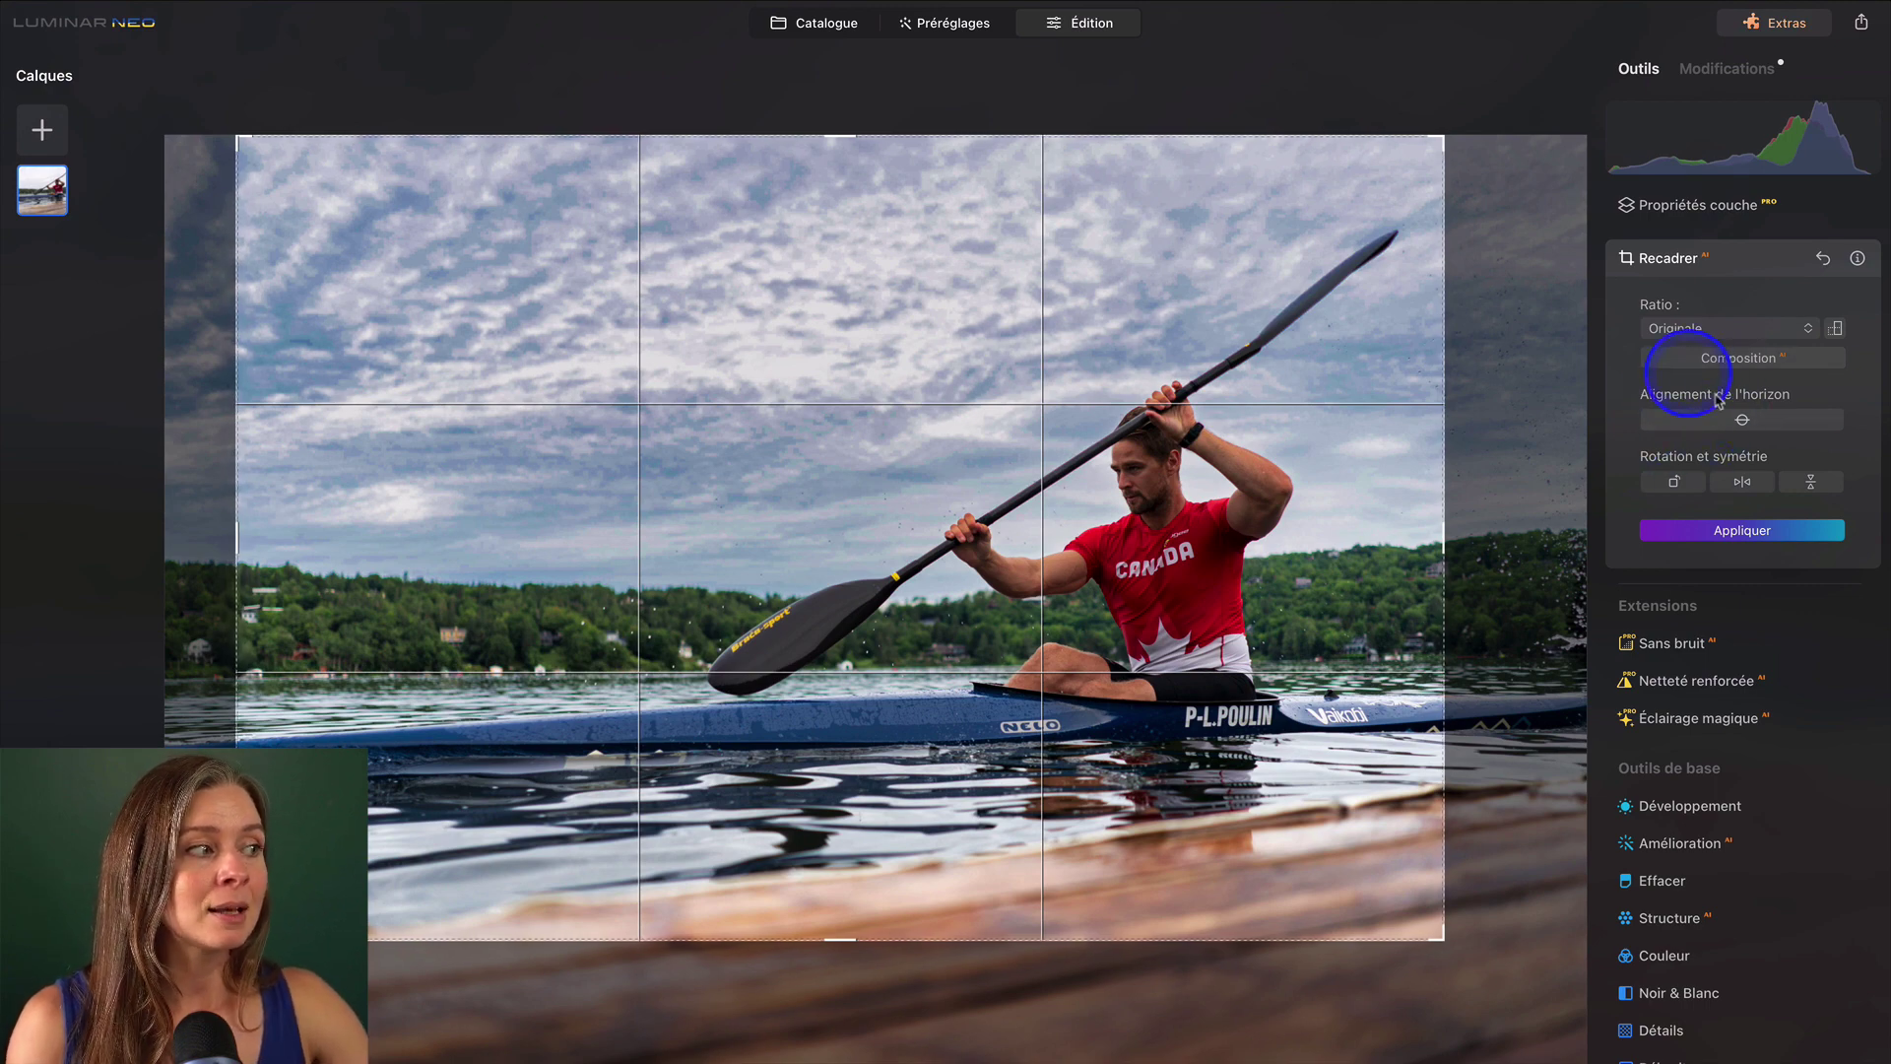
pyautogui.click(1707, 532)
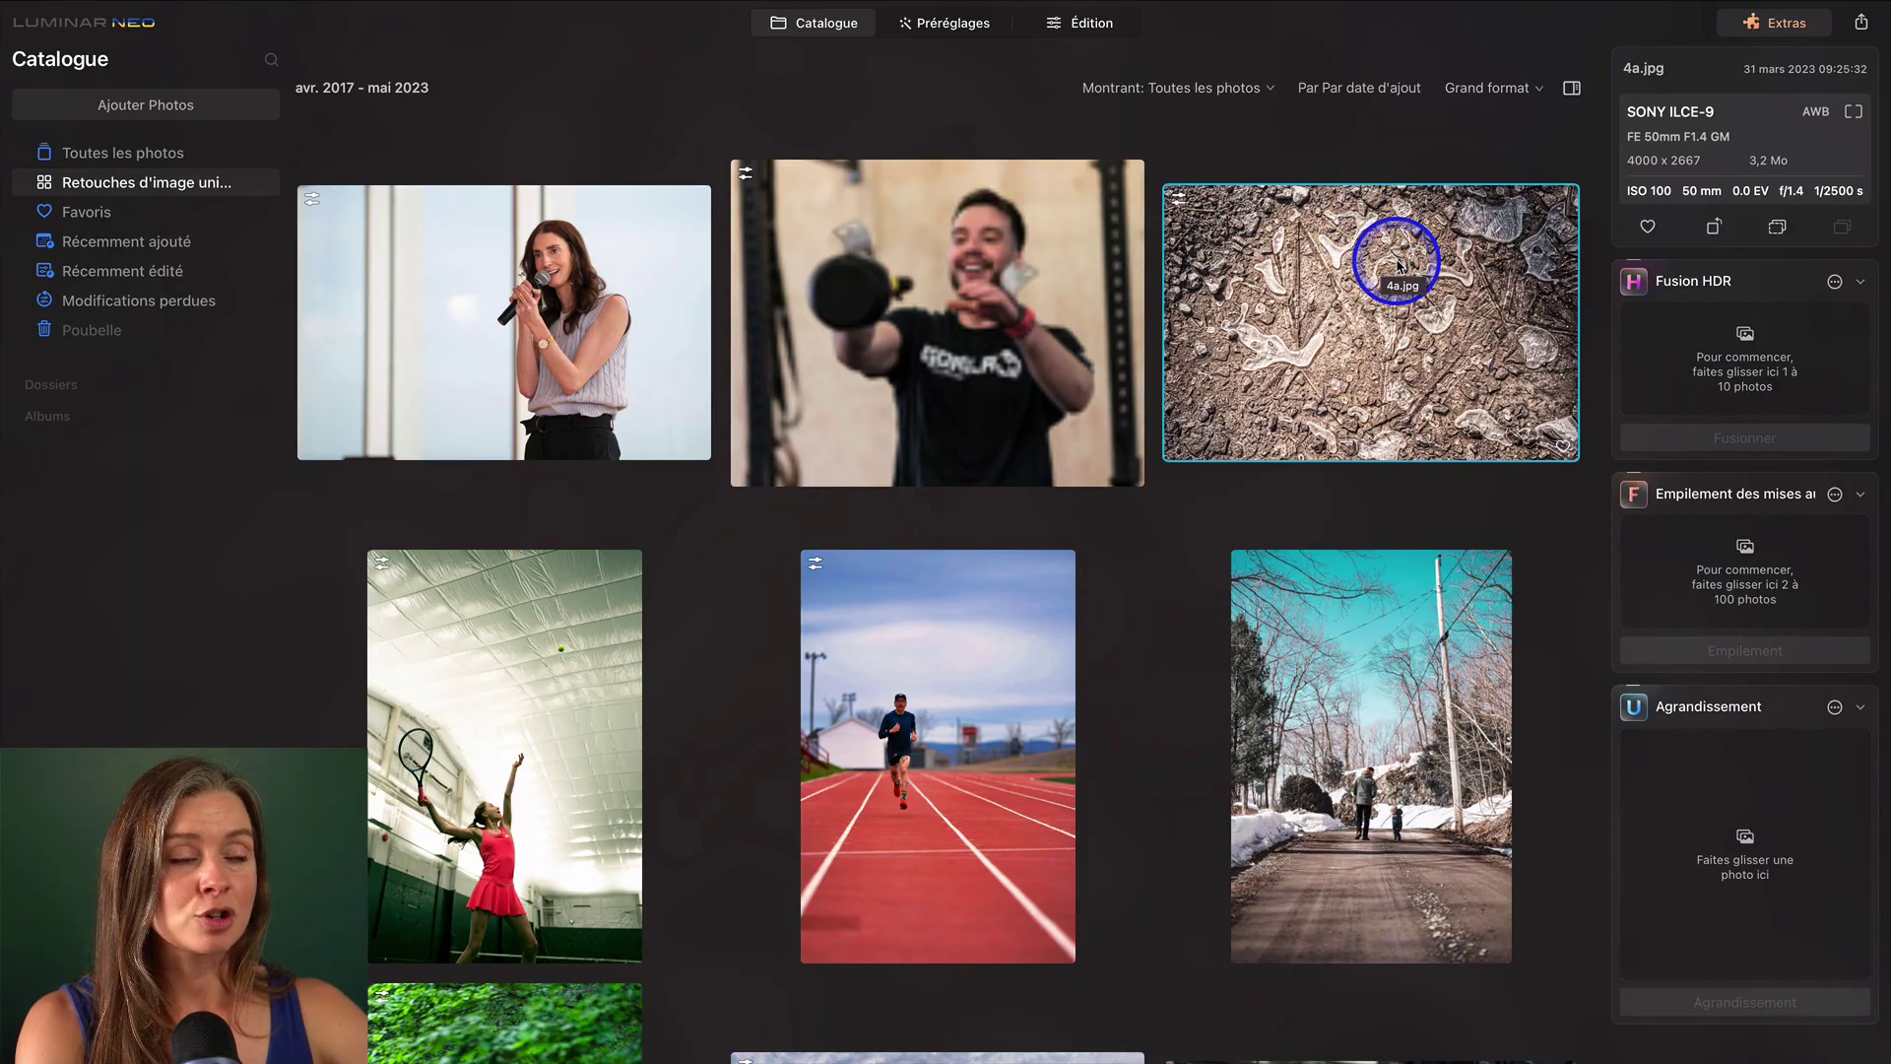
# Copy the adjustments of the ground texture photo 4a.jpg in the catalogue.
pyautogui.rightClick(1398, 264)
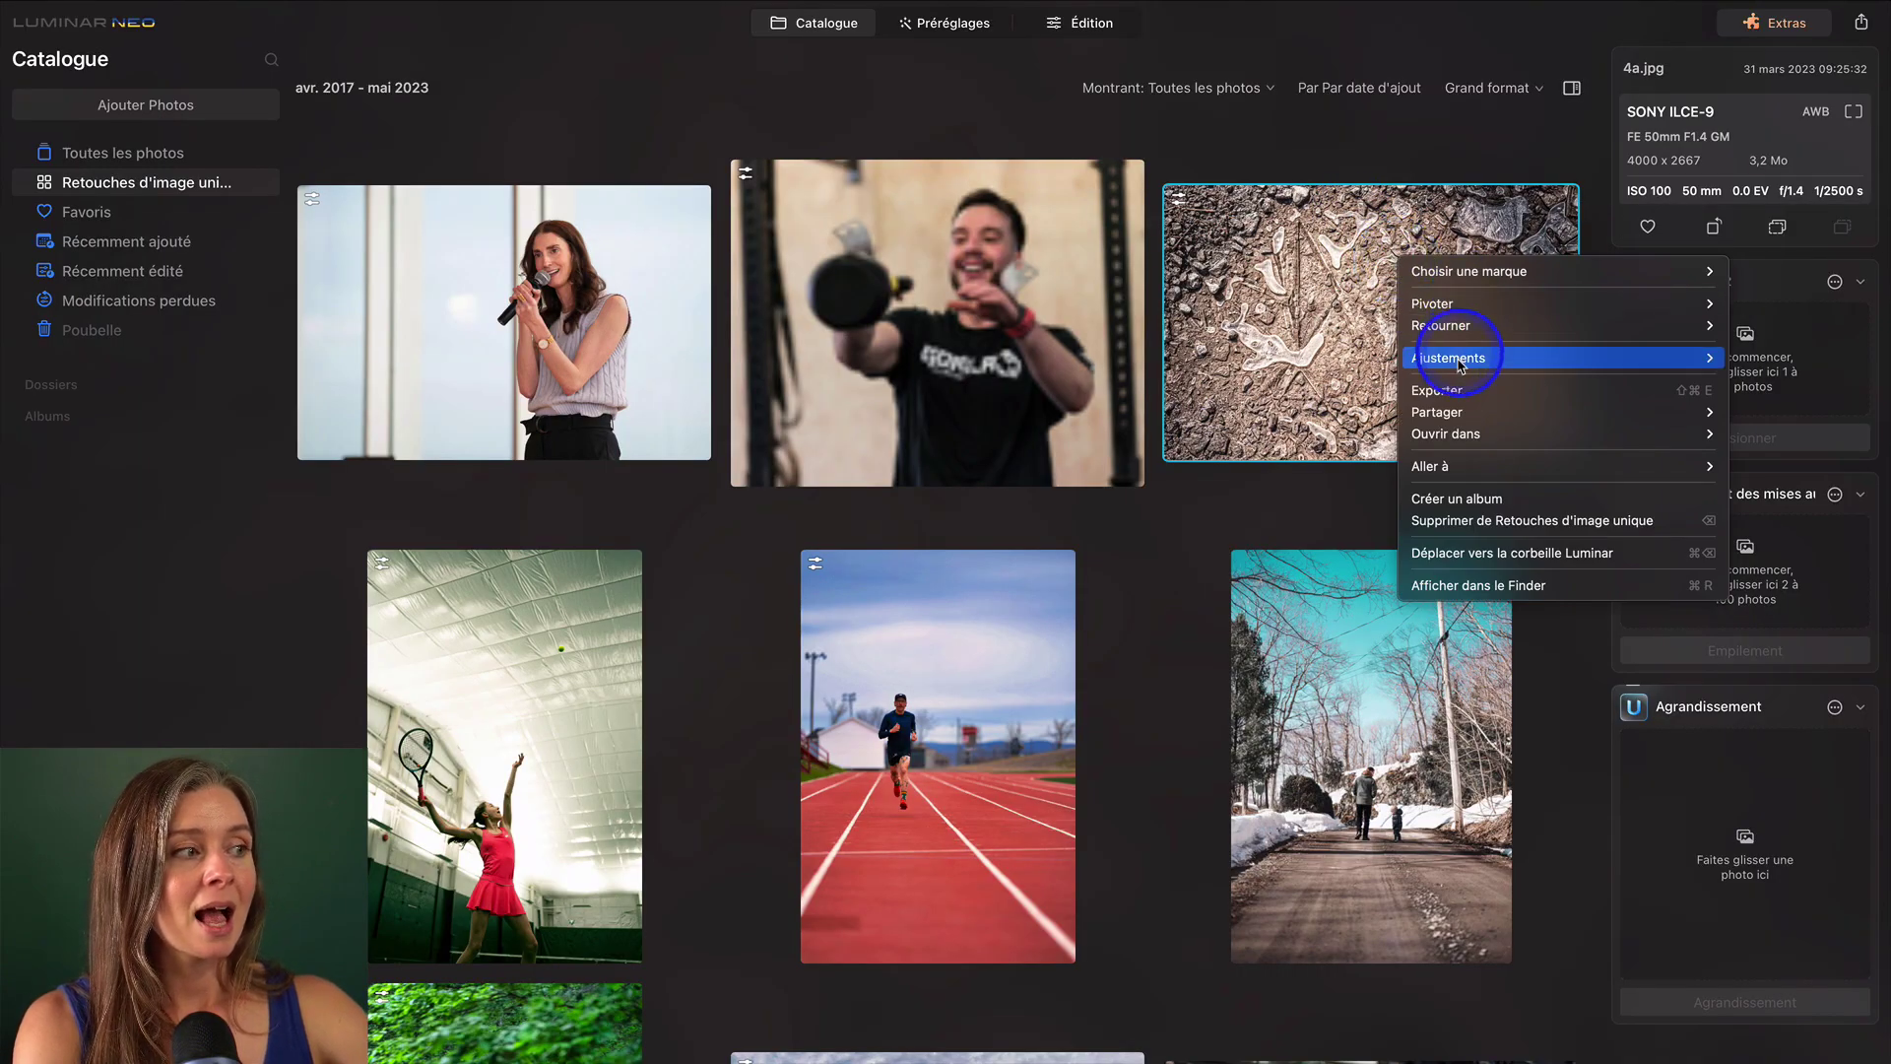
pyautogui.moveTo(1461, 365)
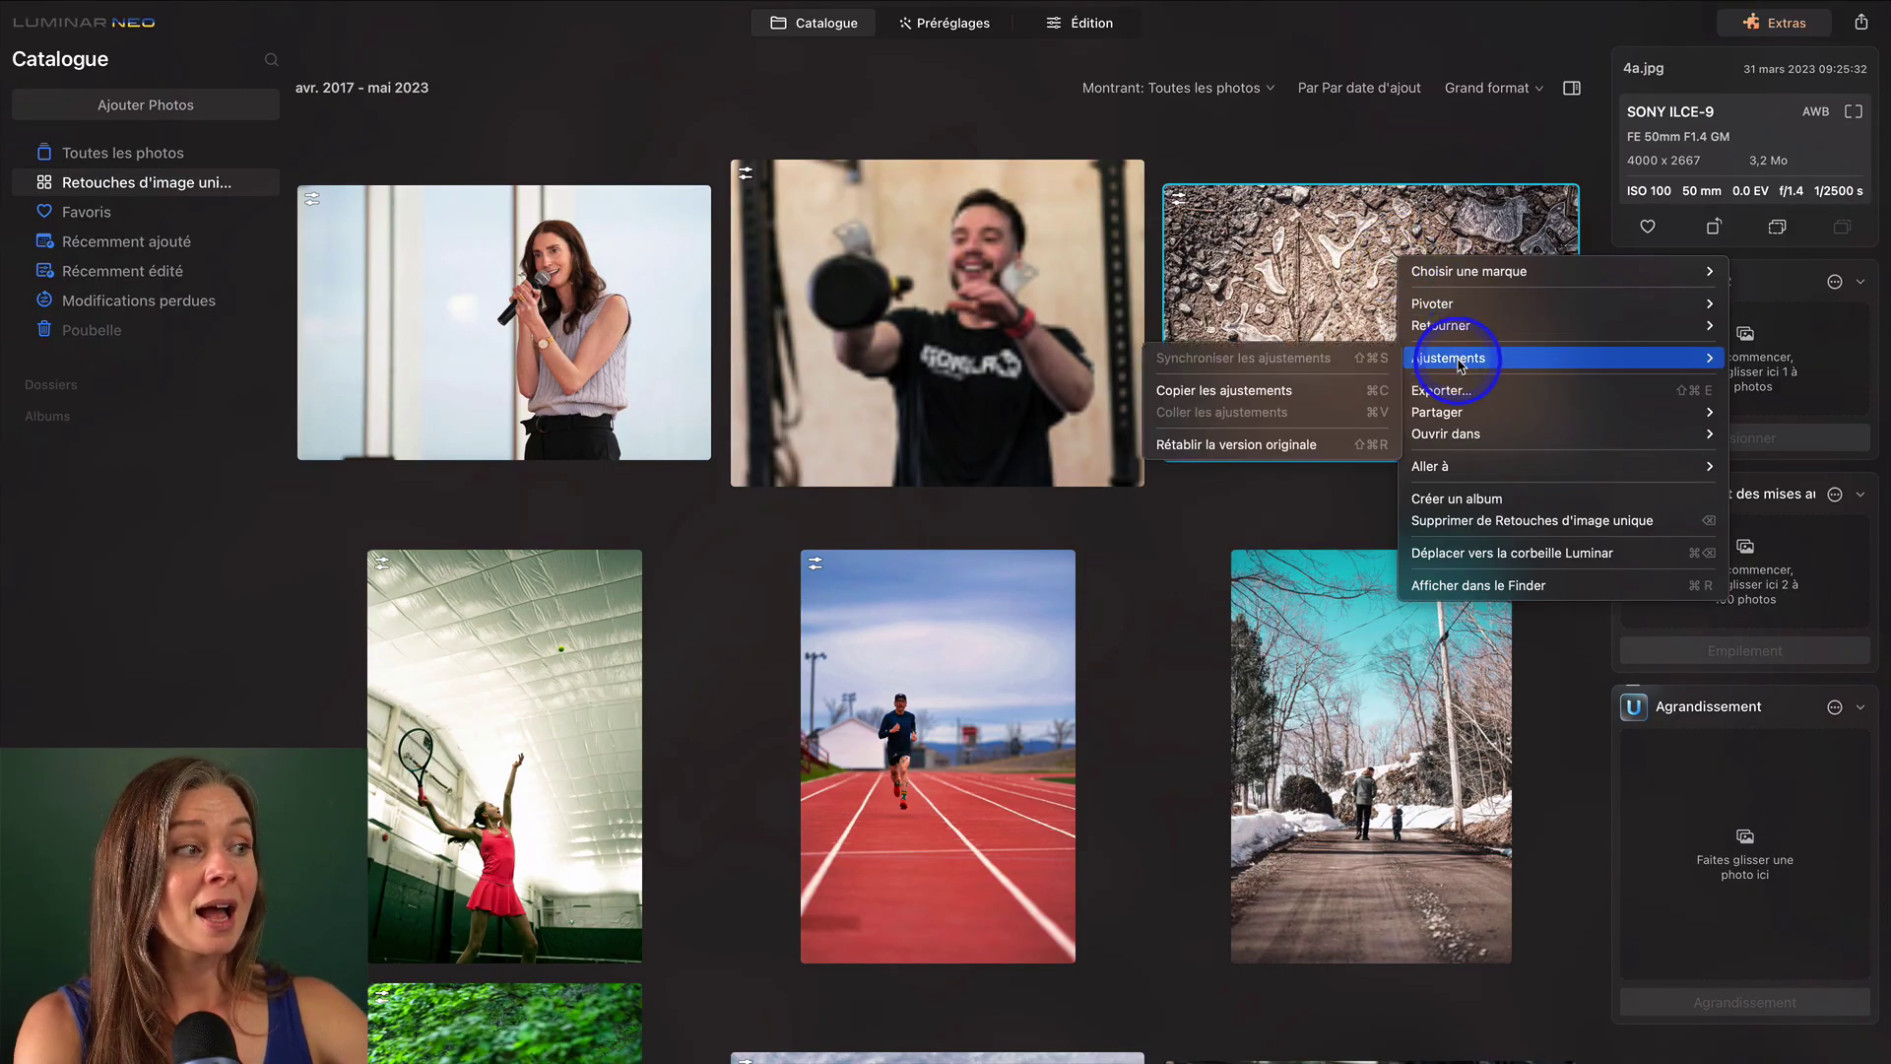
pyautogui.click(1218, 399)
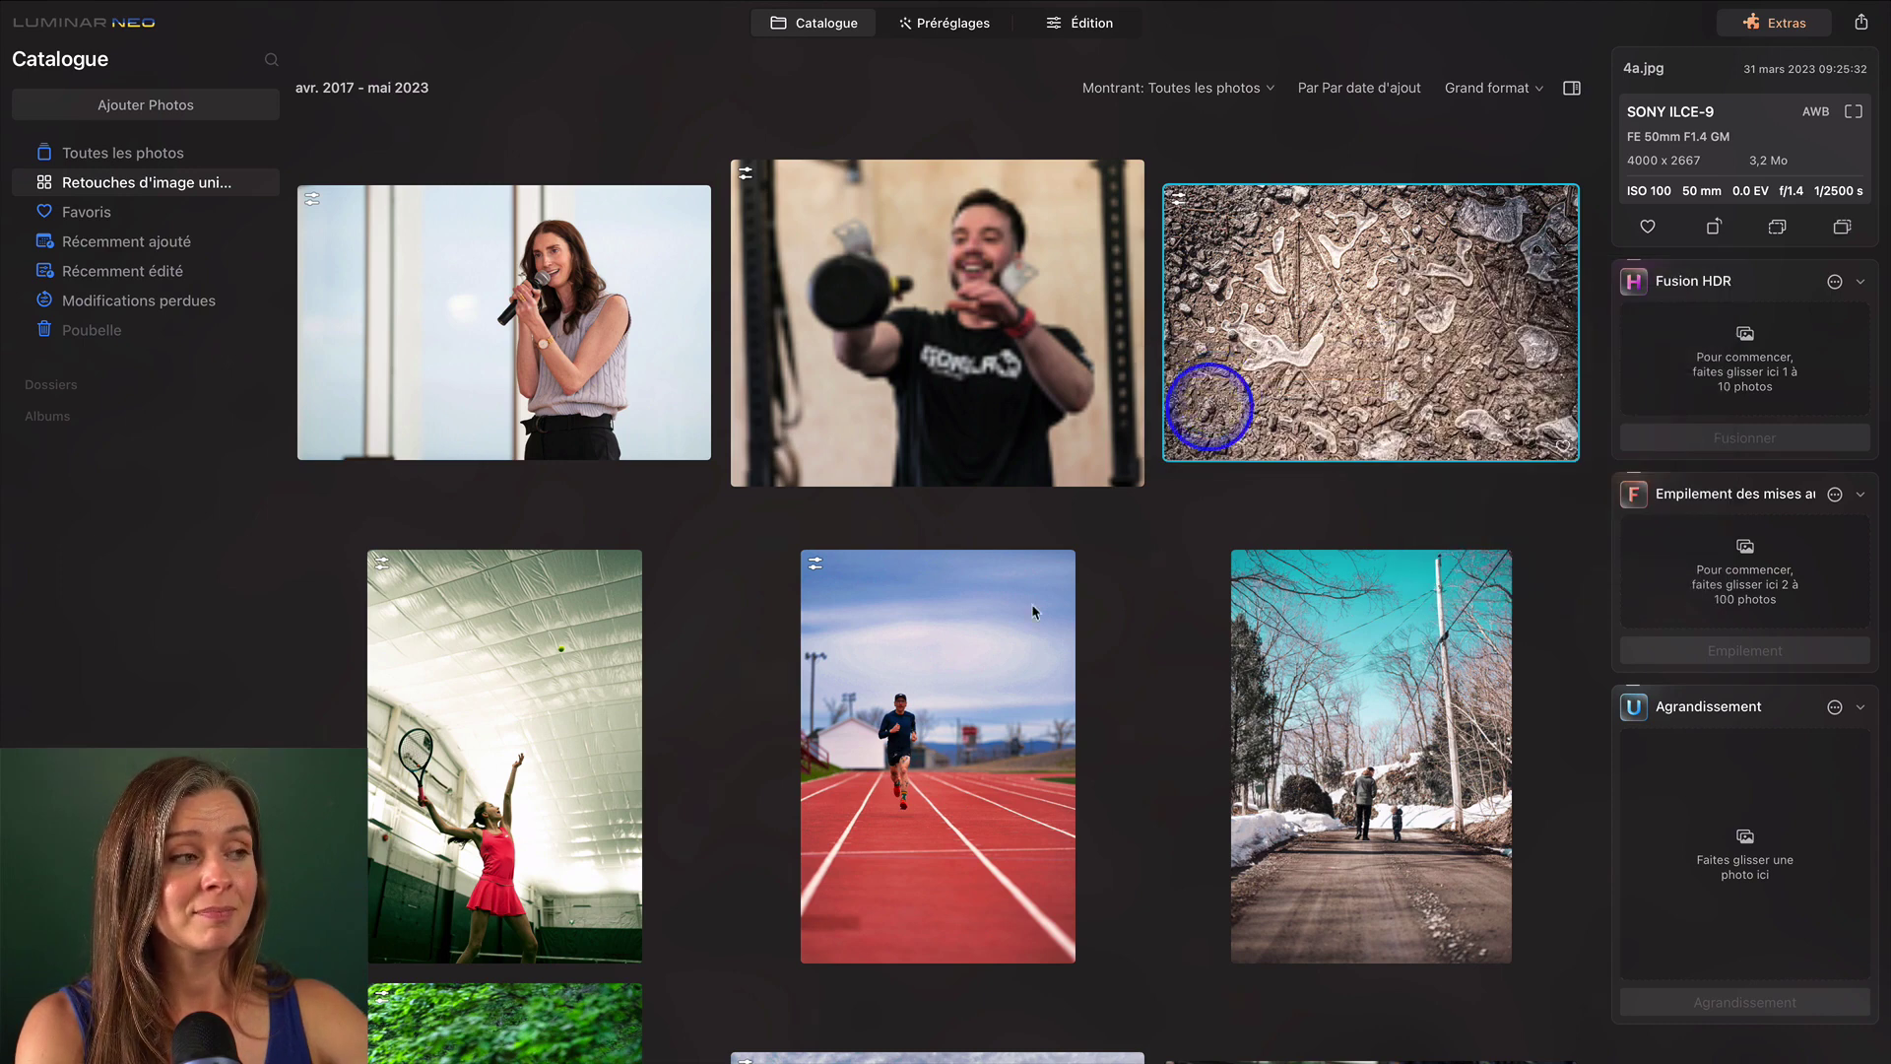
# Select the tennis player, track runner and winter road photos together and open their Ajustements options.
pyautogui.click(545, 718)
pyautogui.keyDown('ctrl'); pyautogui.click(887, 726); pyautogui.keyUp('ctrl')
pyautogui.keyDown('ctrl'); pyautogui.click(1334, 705); pyautogui.keyUp('ctrl')
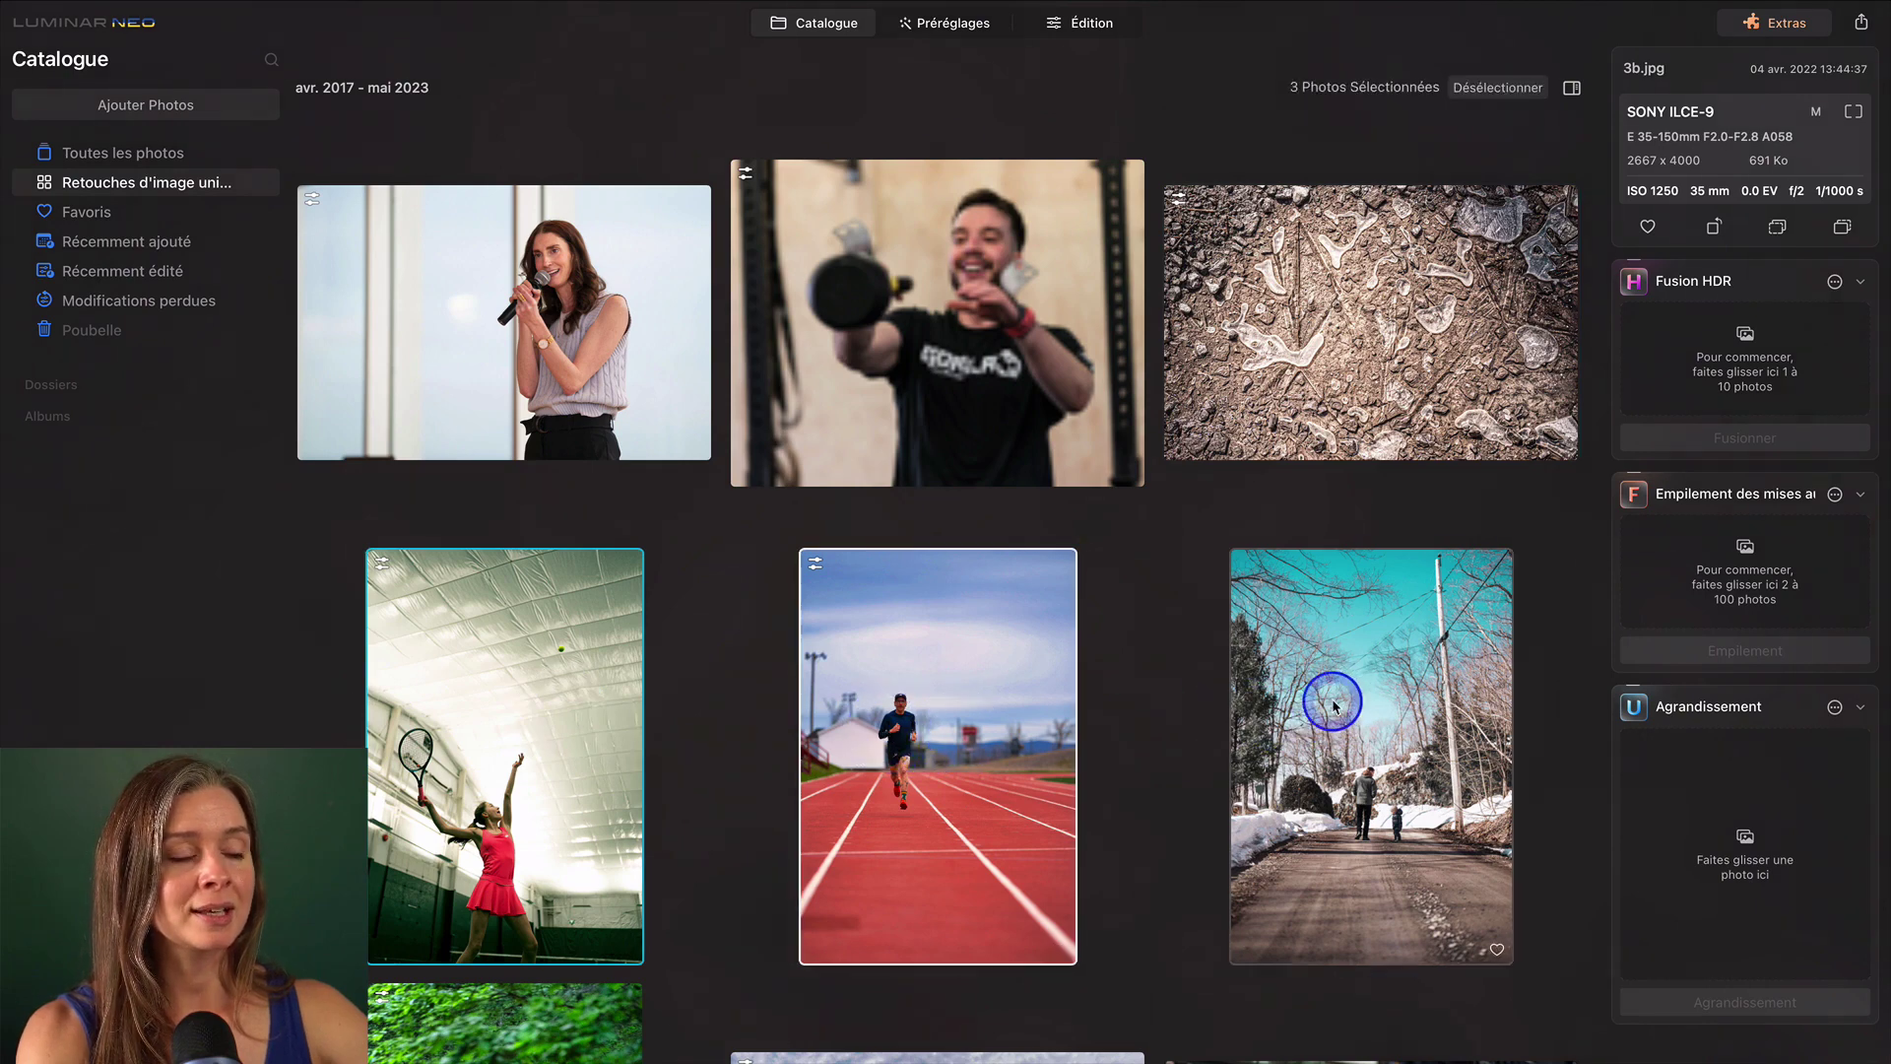
pyautogui.rightClick(927, 676)
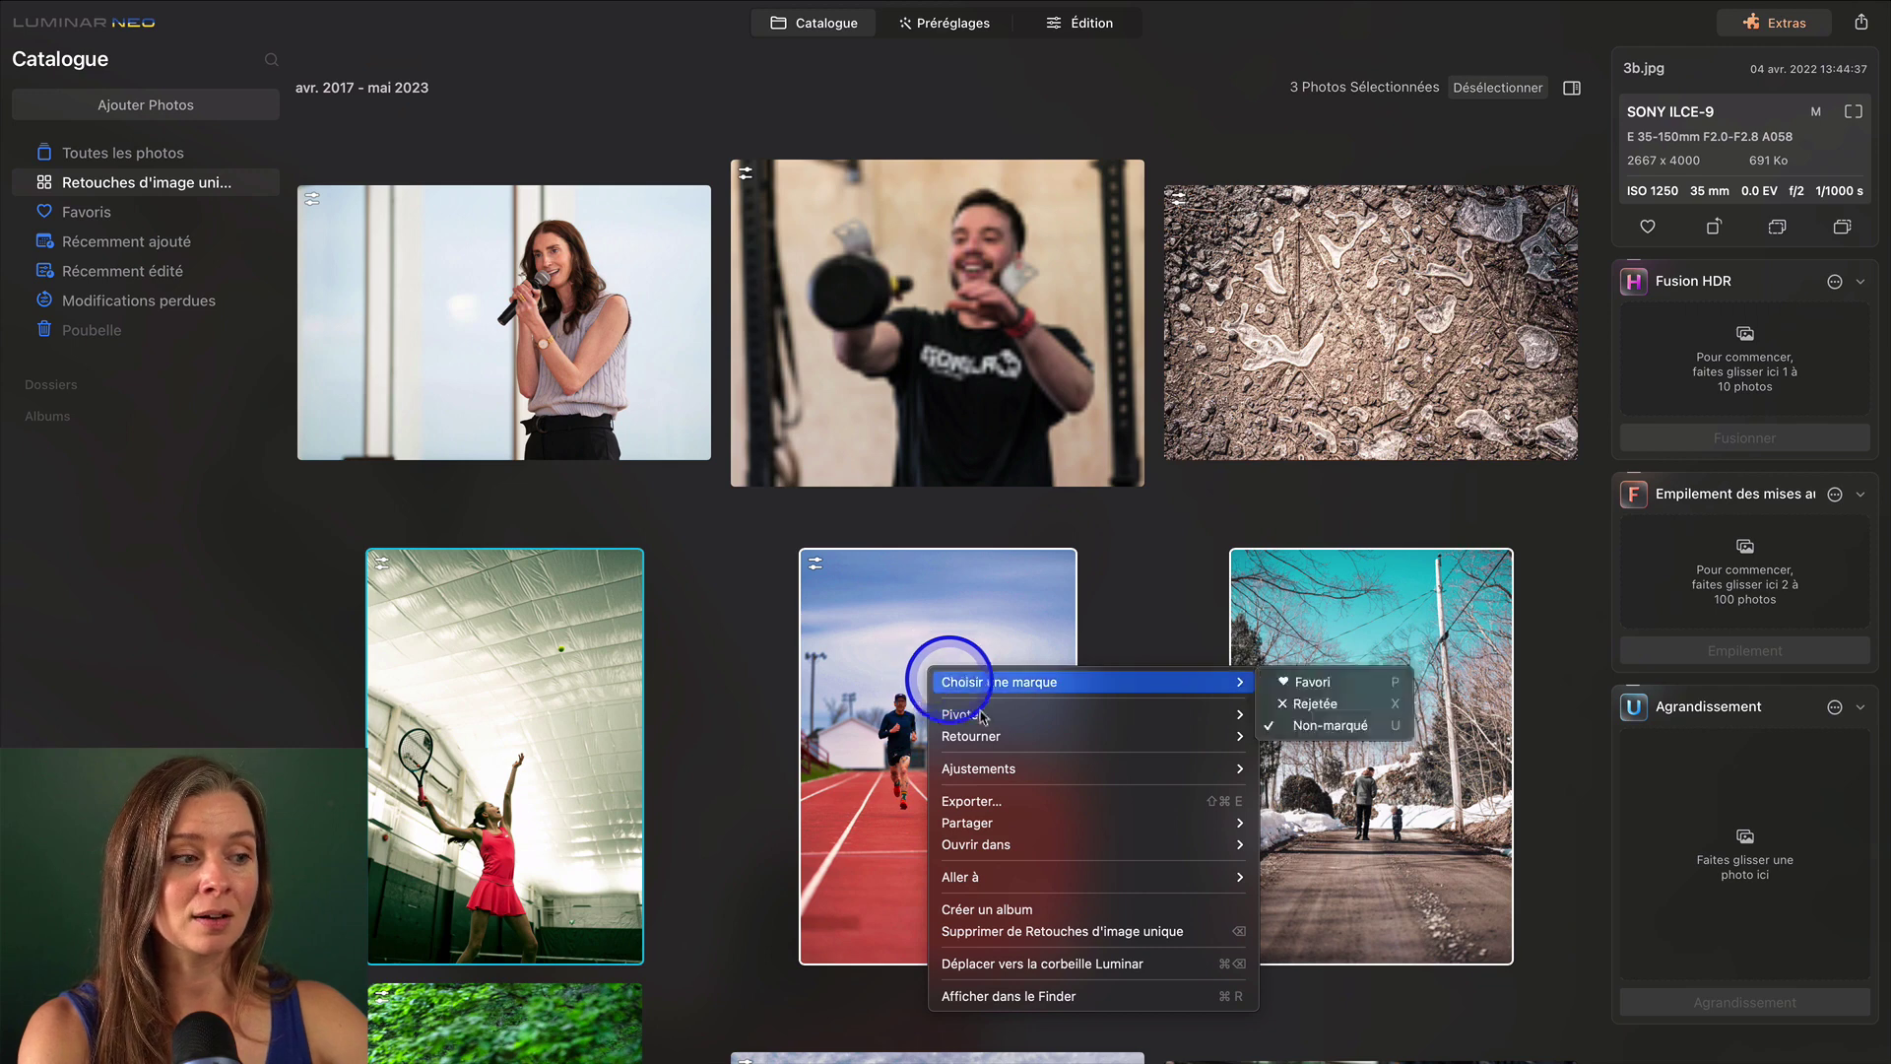
pyautogui.click(1022, 778)
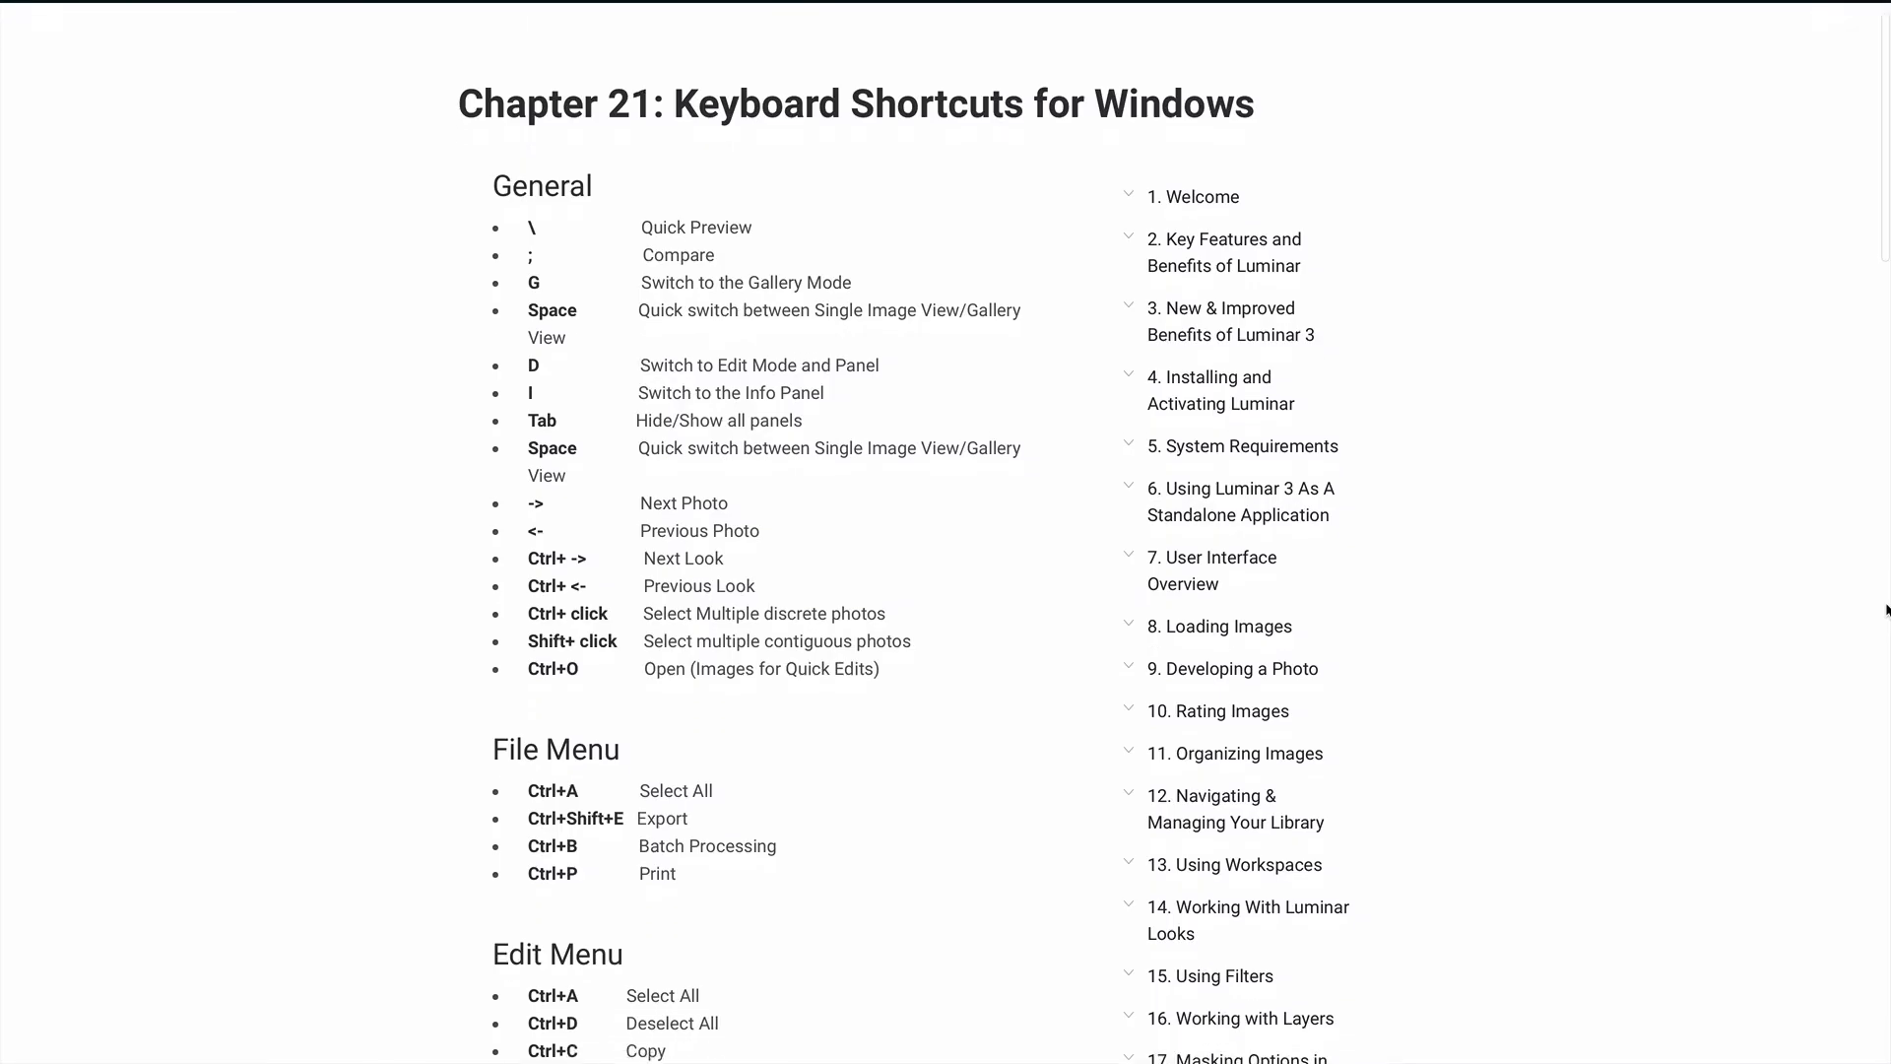
# Read through the Luminar help page on keyboard shortcuts for Windows, from the General section to Mask Editing.
pyautogui.scroll(-5, 1886, 611)
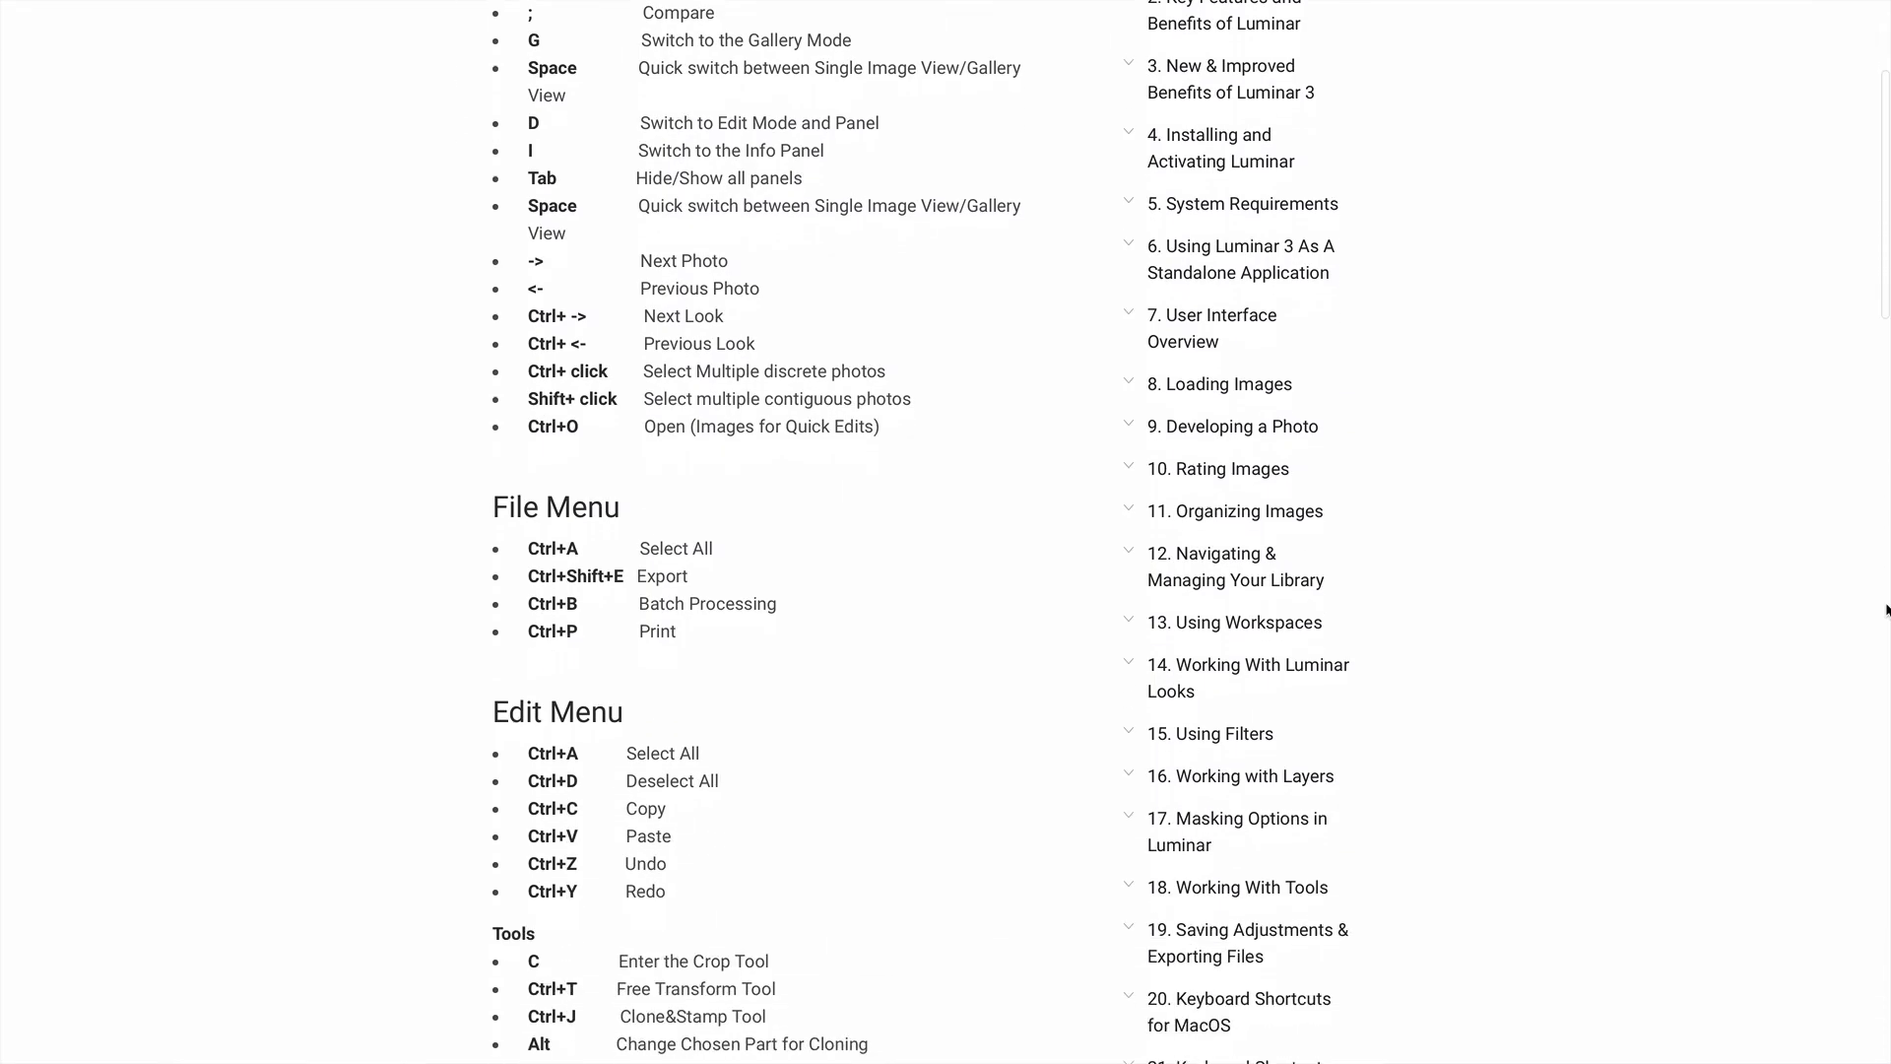
pyautogui.scroll(-6, 1886, 611)
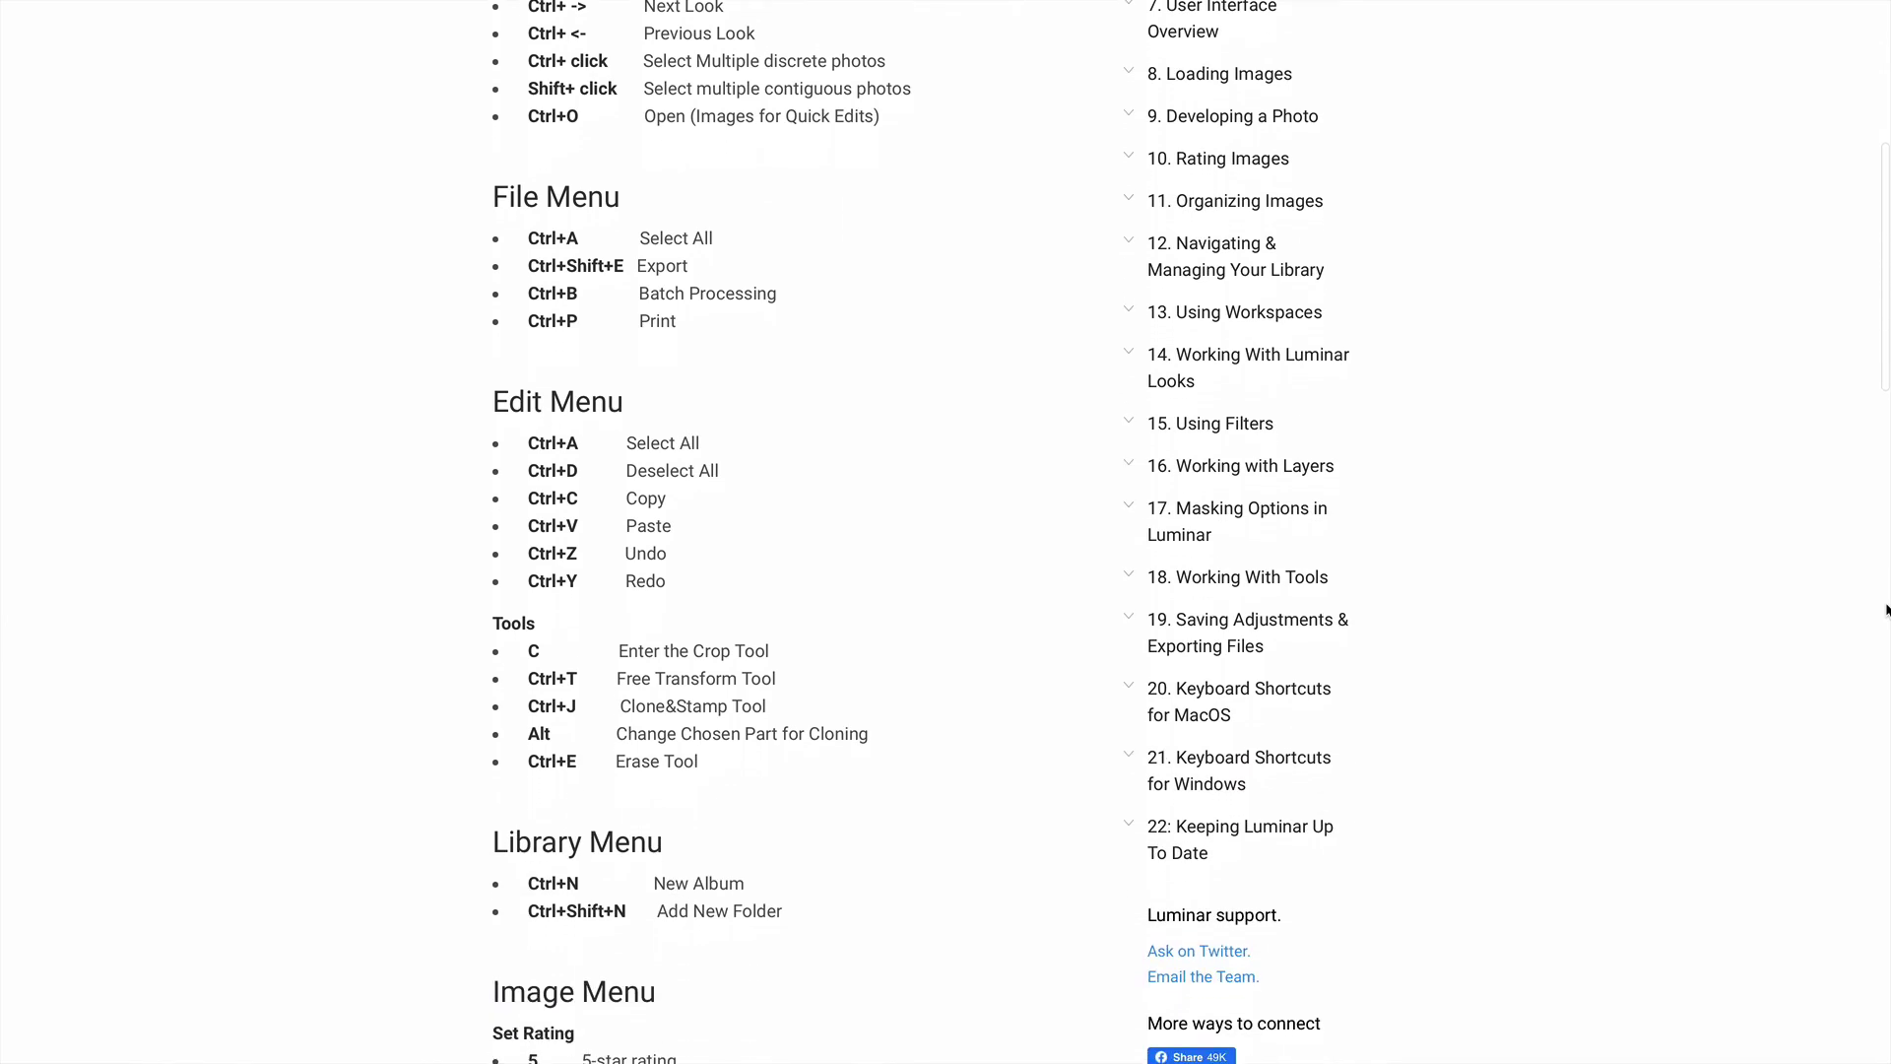
pyautogui.scroll(-5, 1887, 610)
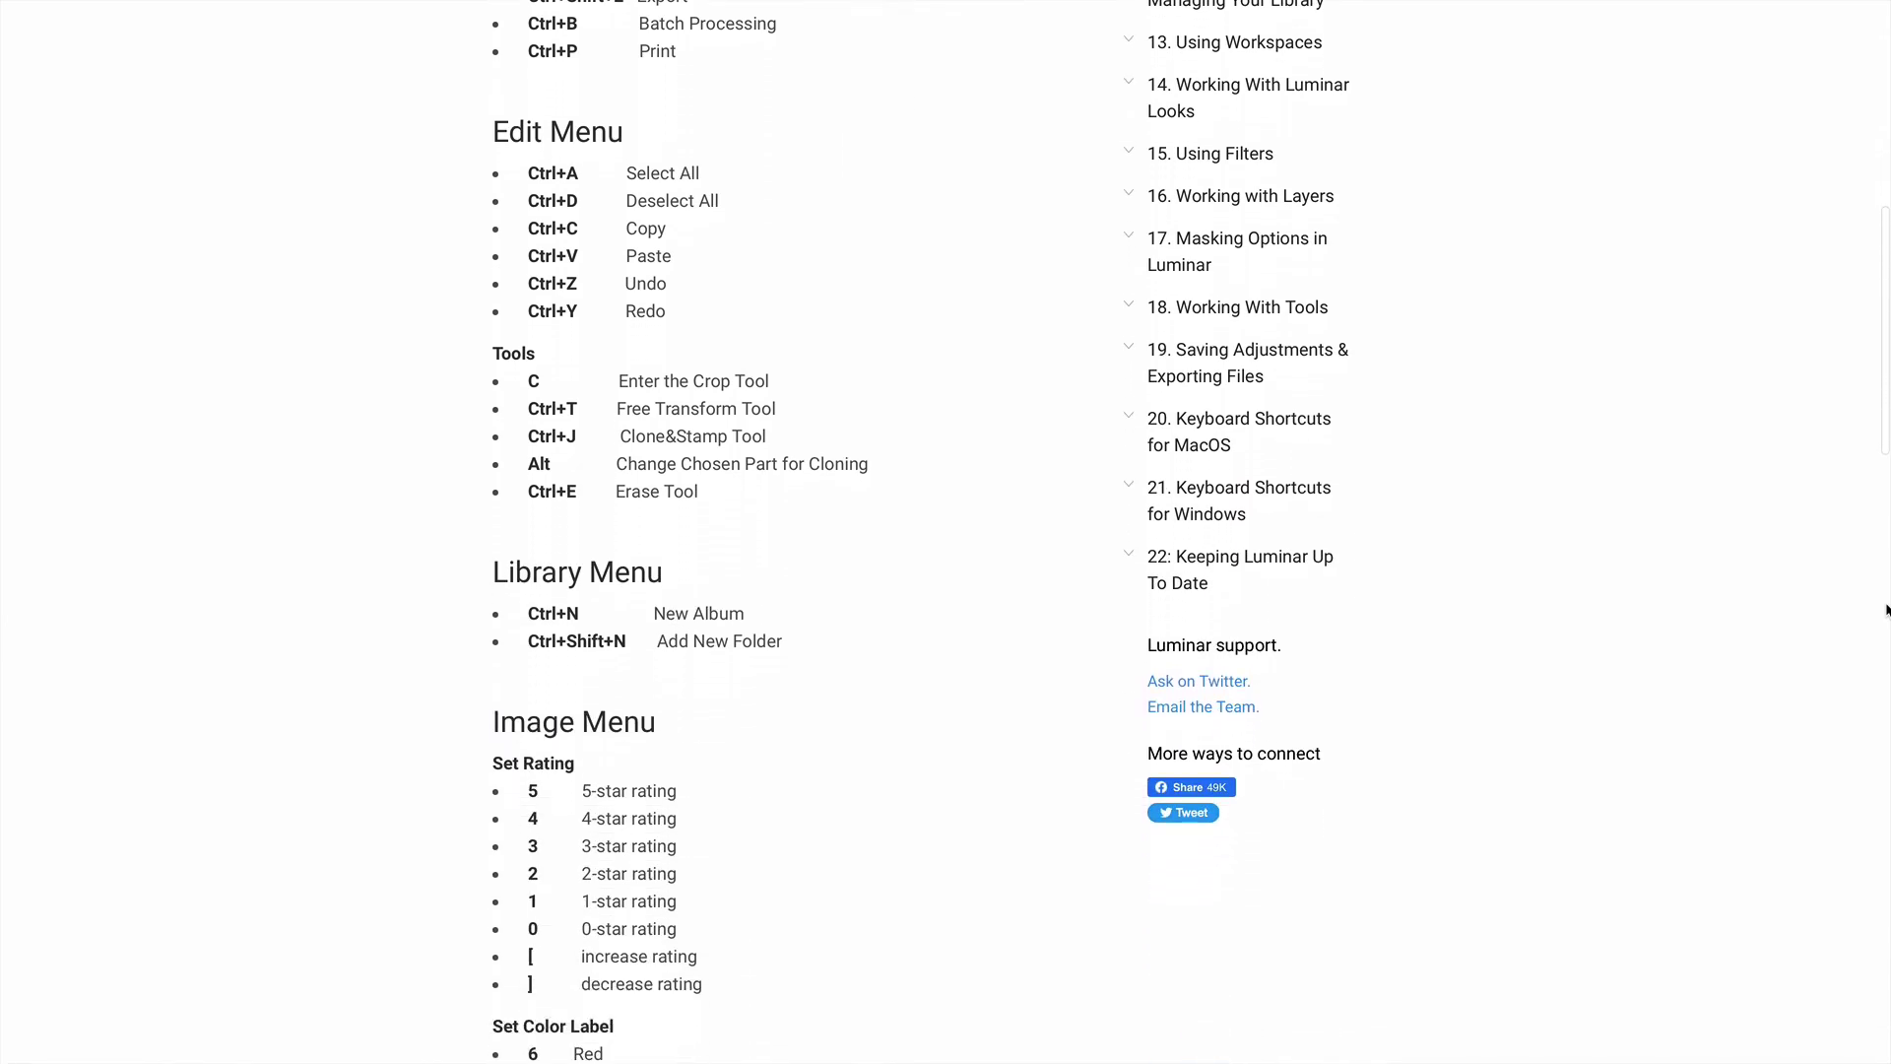
pyautogui.scroll(-8, 1887, 611)
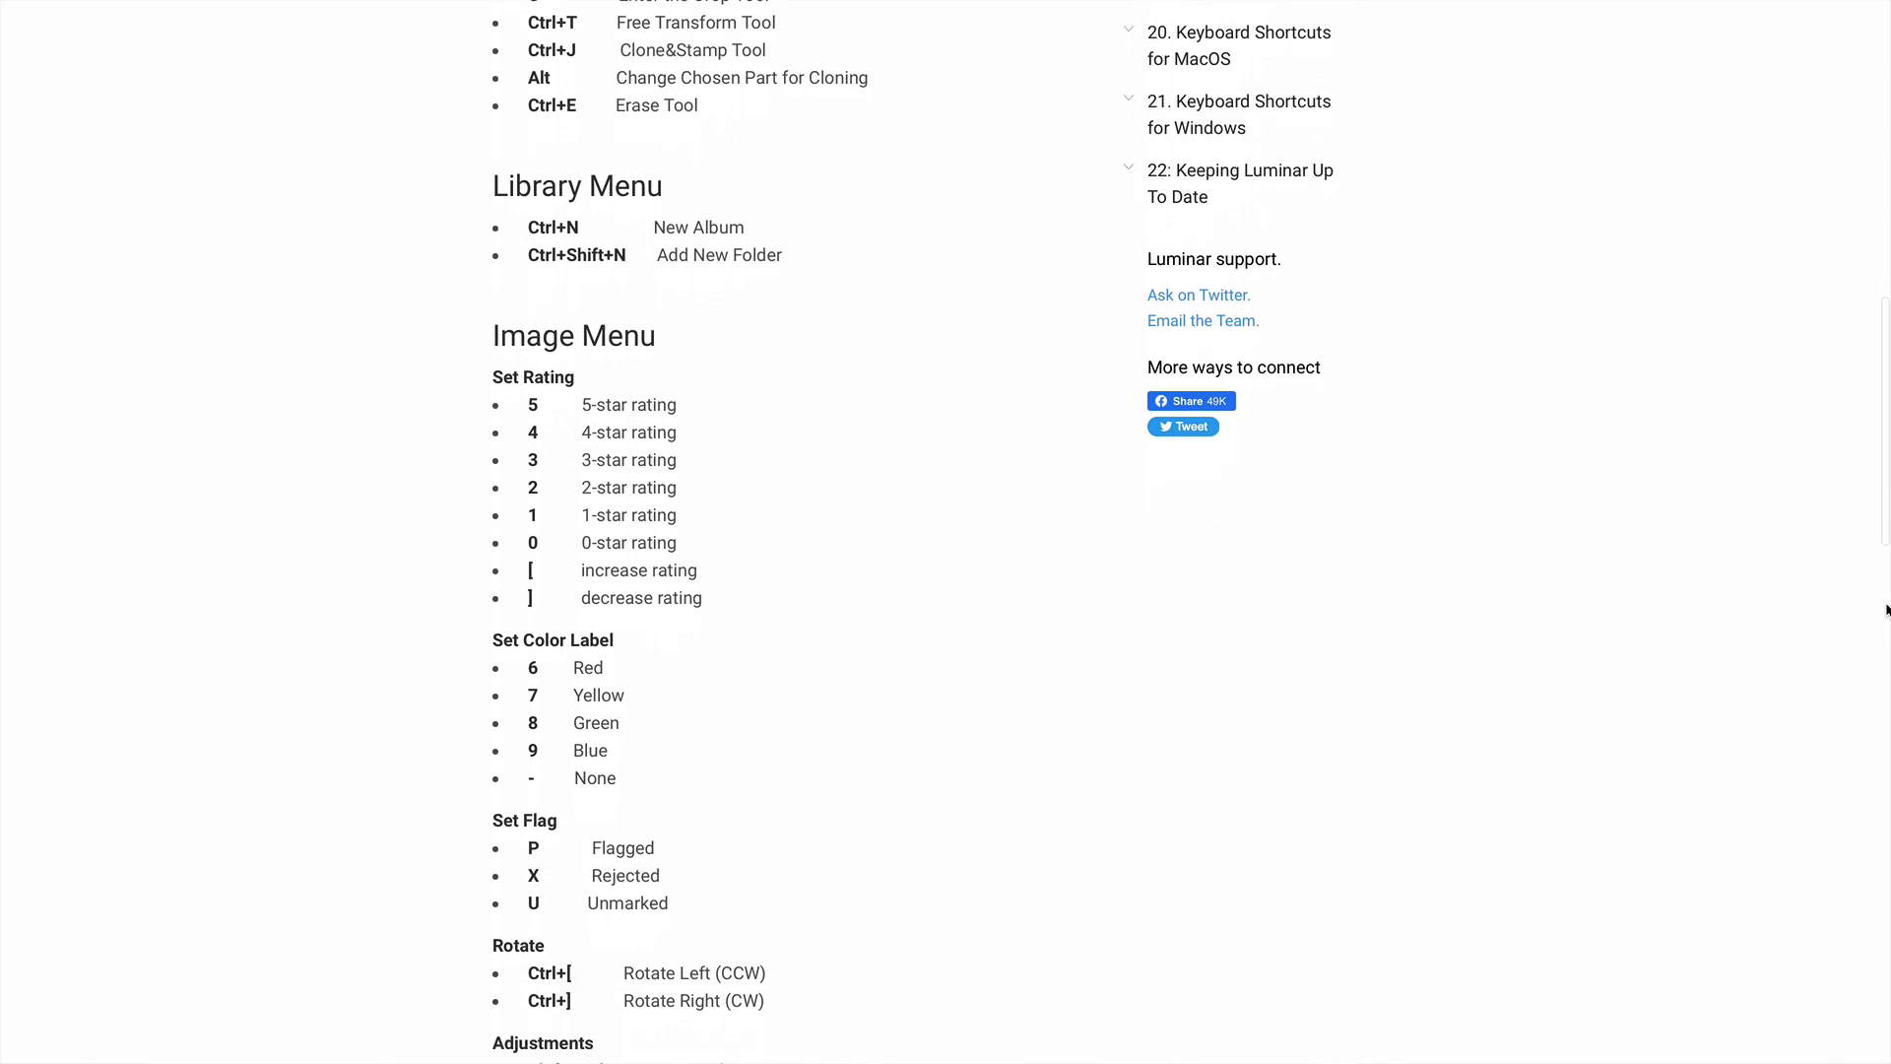
pyautogui.scroll(-9, 1886, 611)
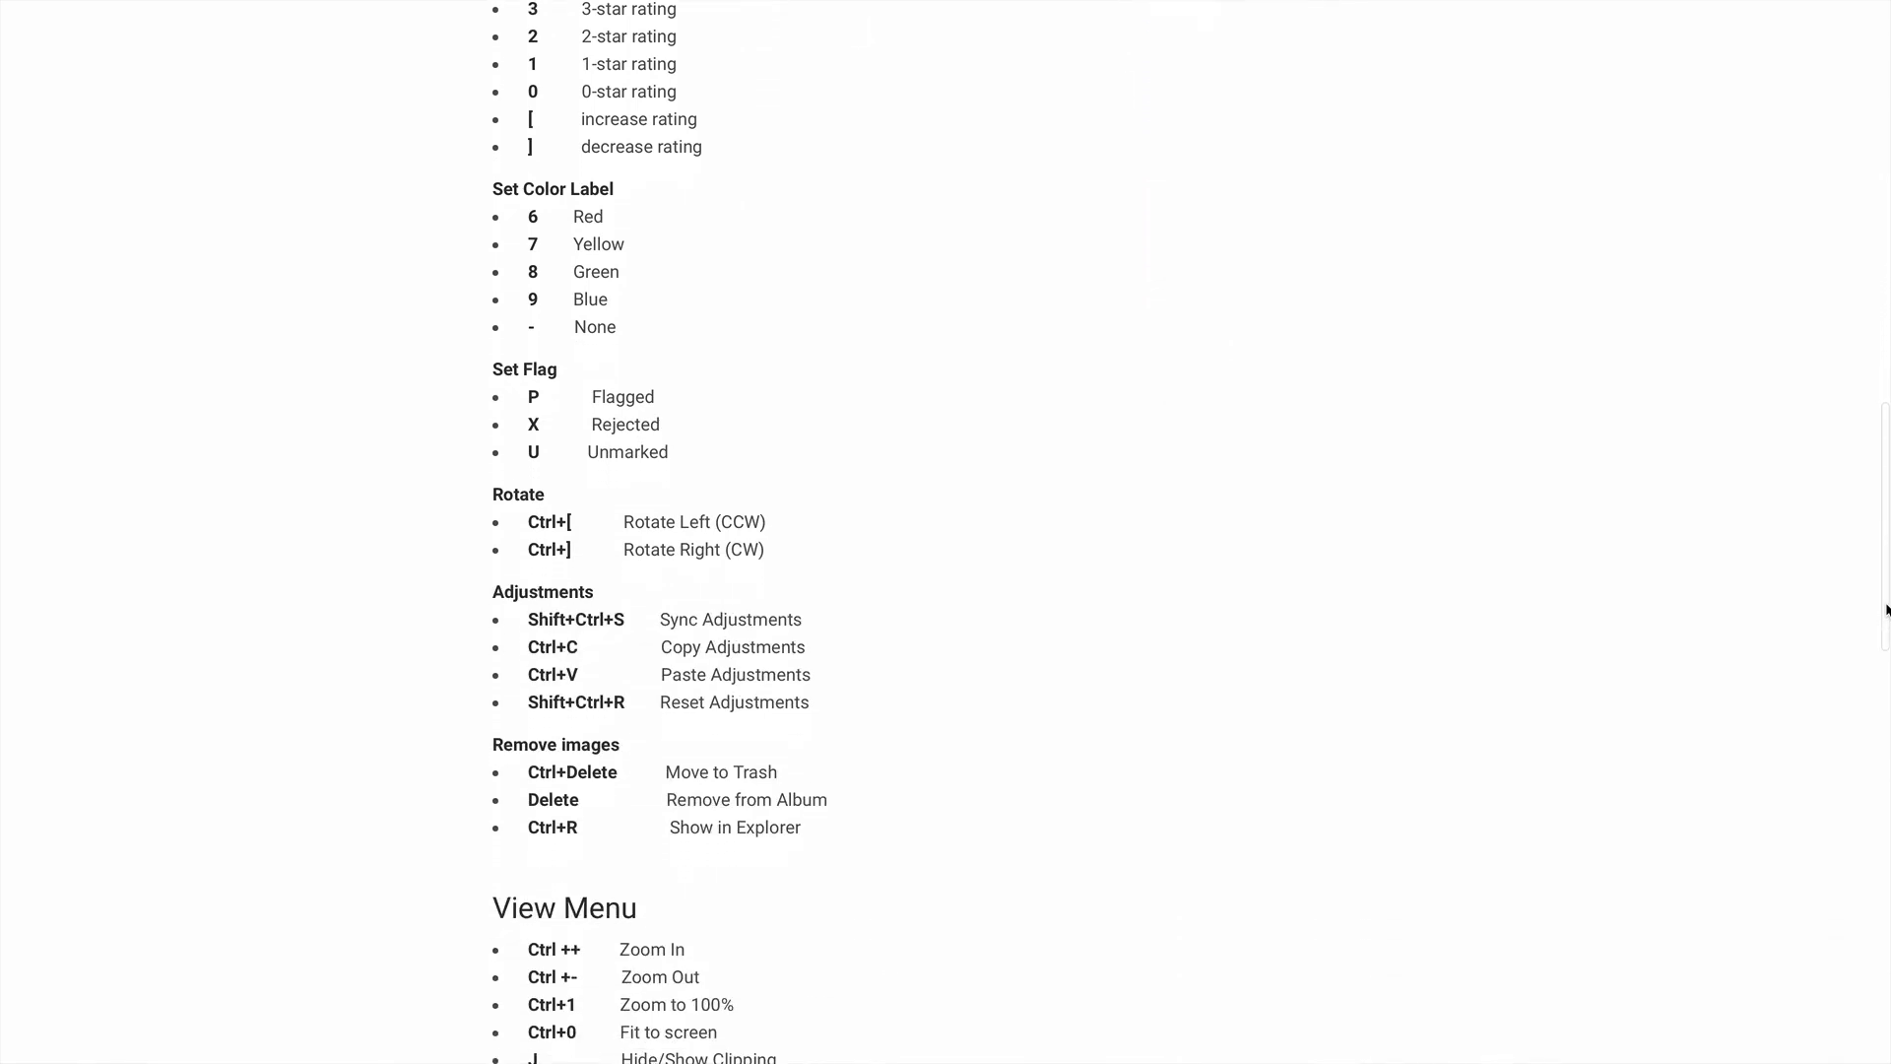
pyautogui.scroll(-4, 1886, 610)
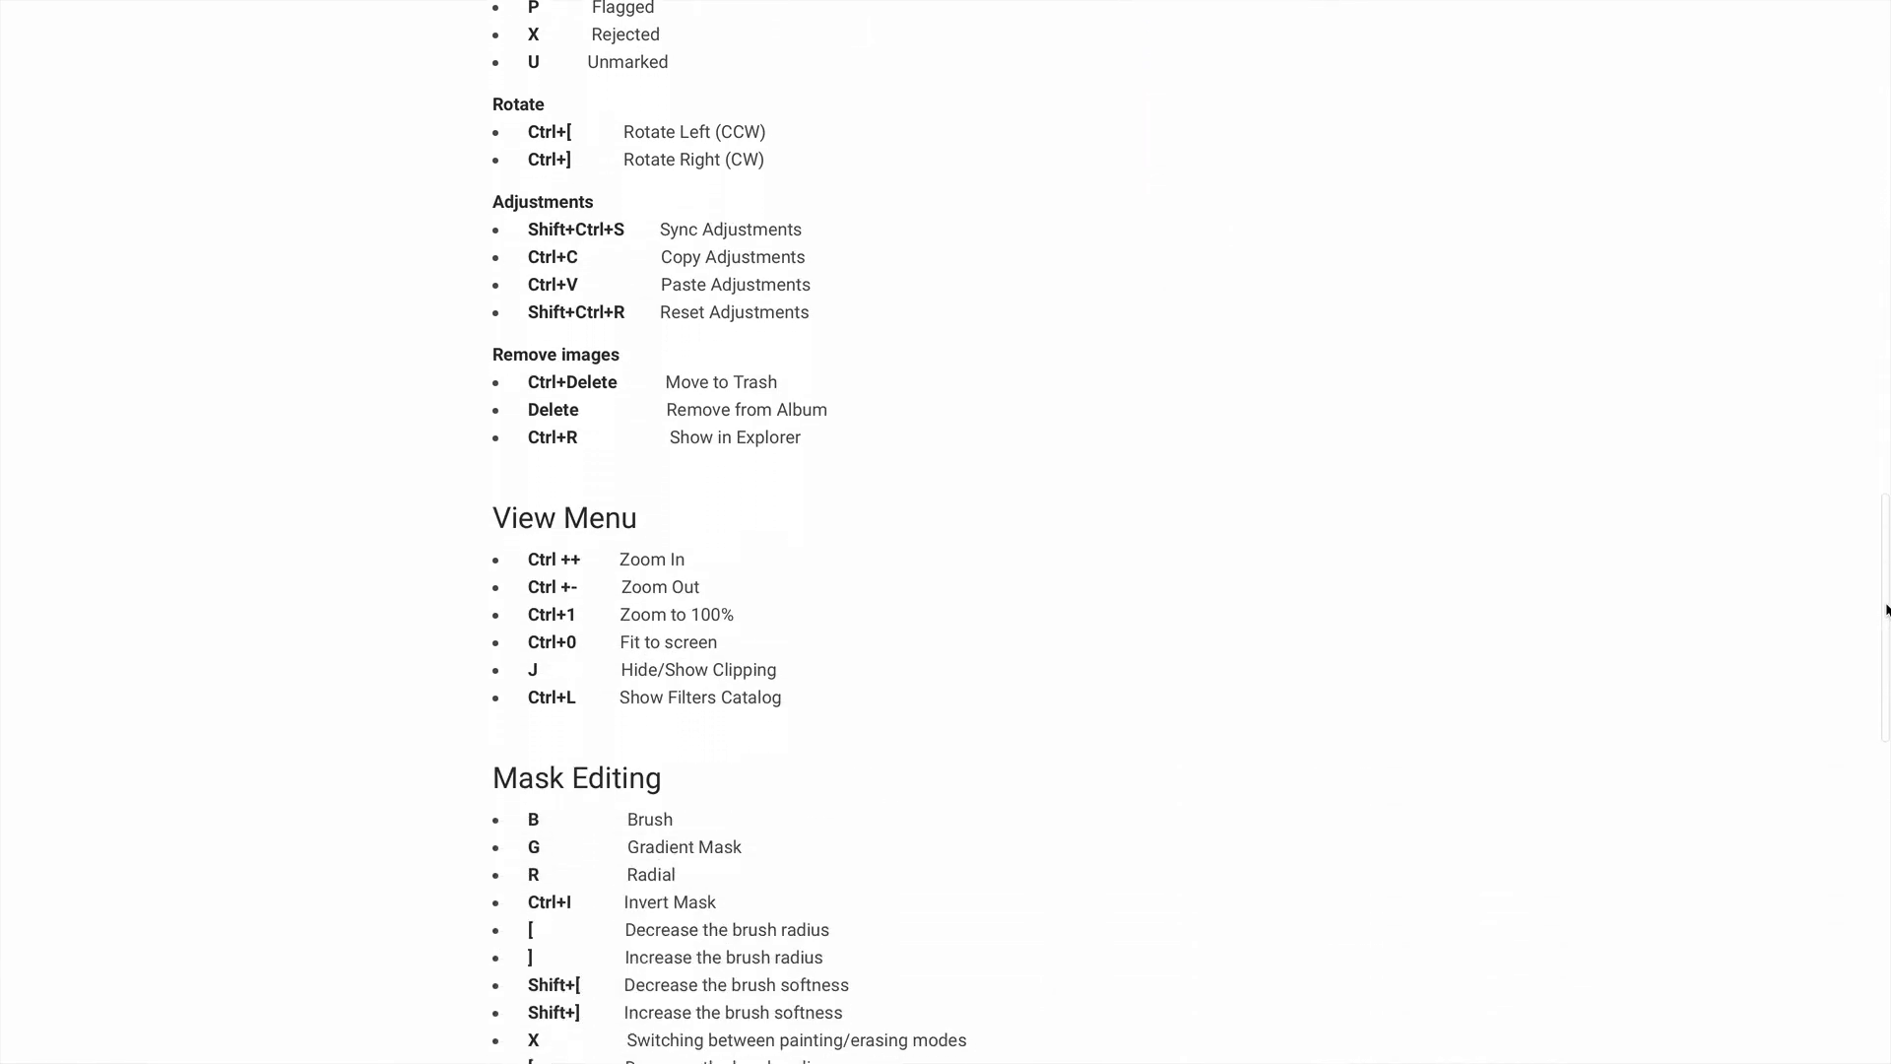
pyautogui.scroll(-3, 1886, 610)
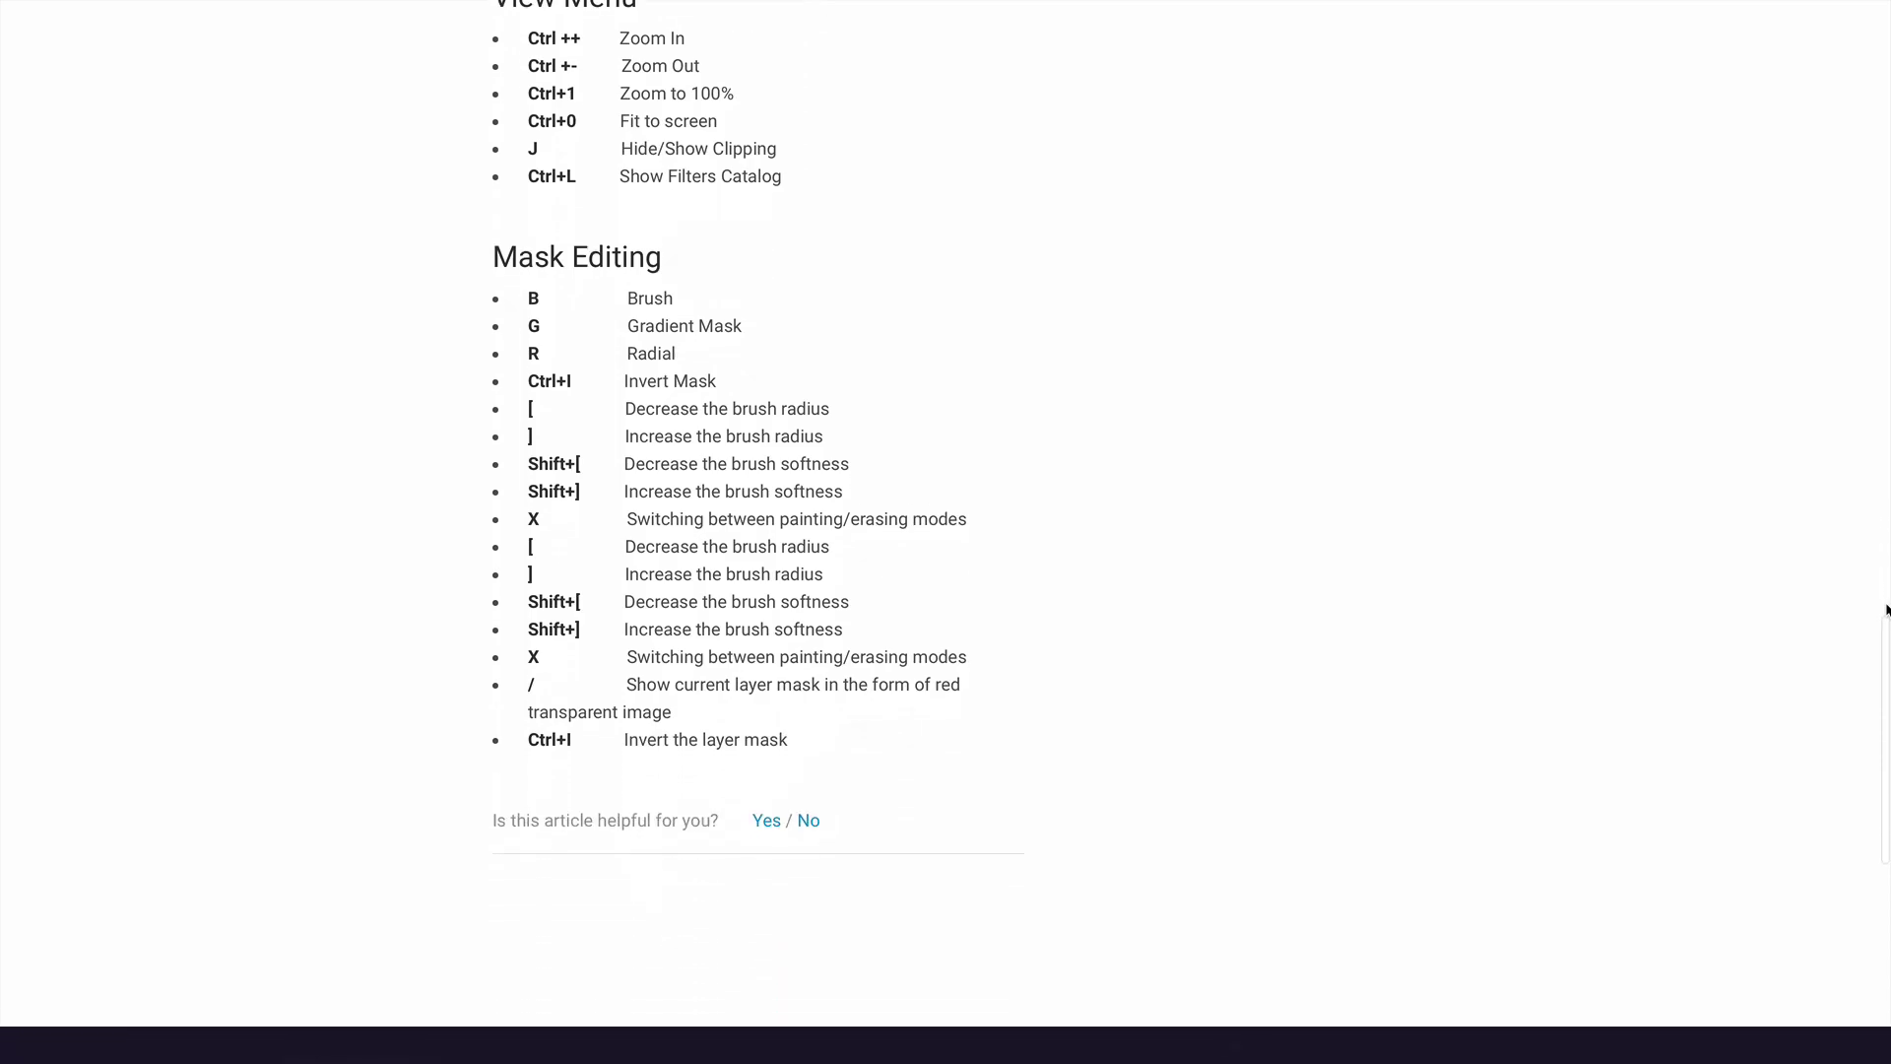